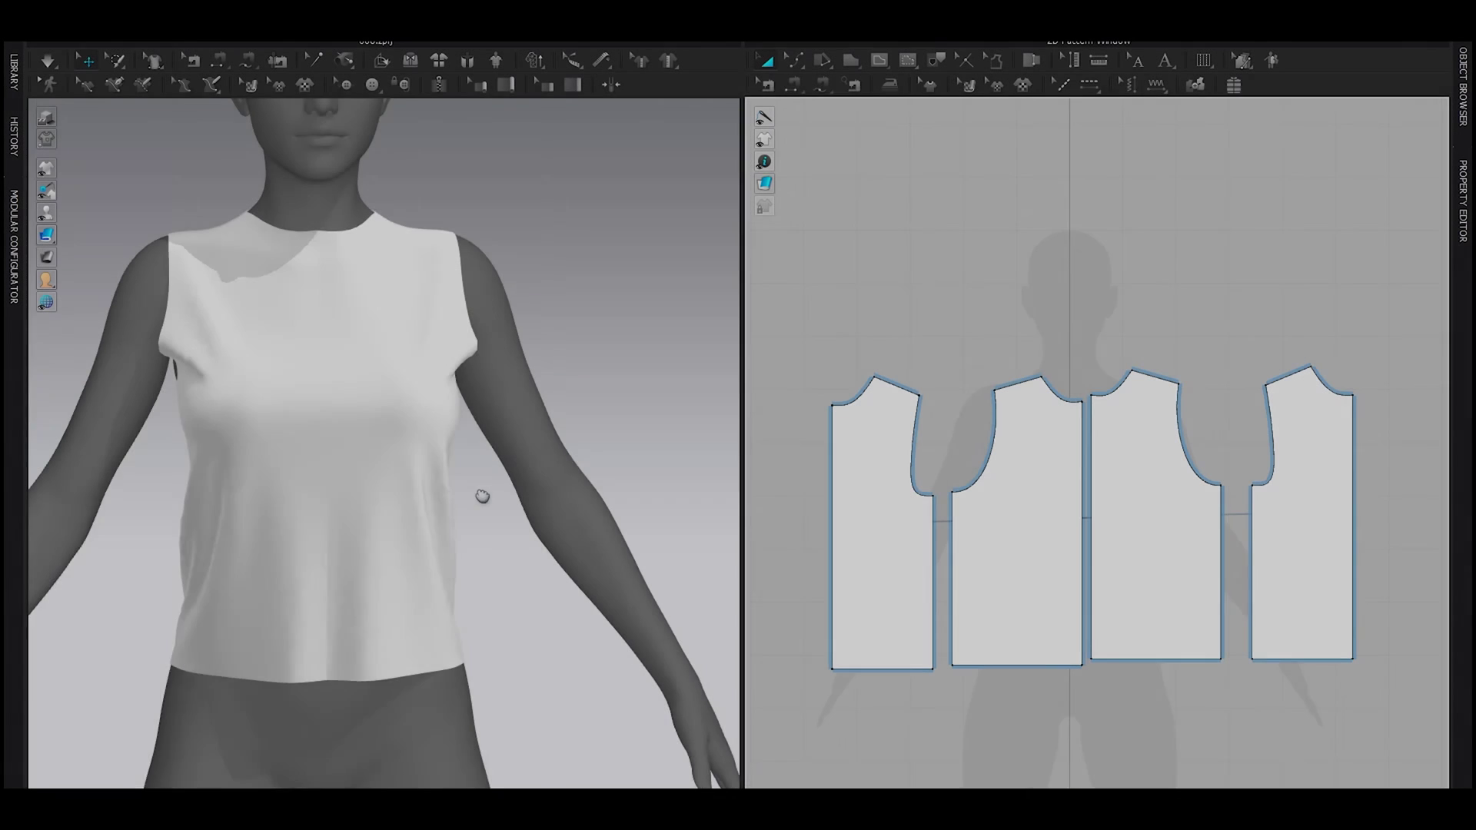
# Step: Shorten the centre front seam at the neckline to leave a small slit at the neck
pyautogui.scroll(5, 484, 494)
pyautogui.moveTo(472, 497); pyautogui.dragTo(500, 484, button='right')
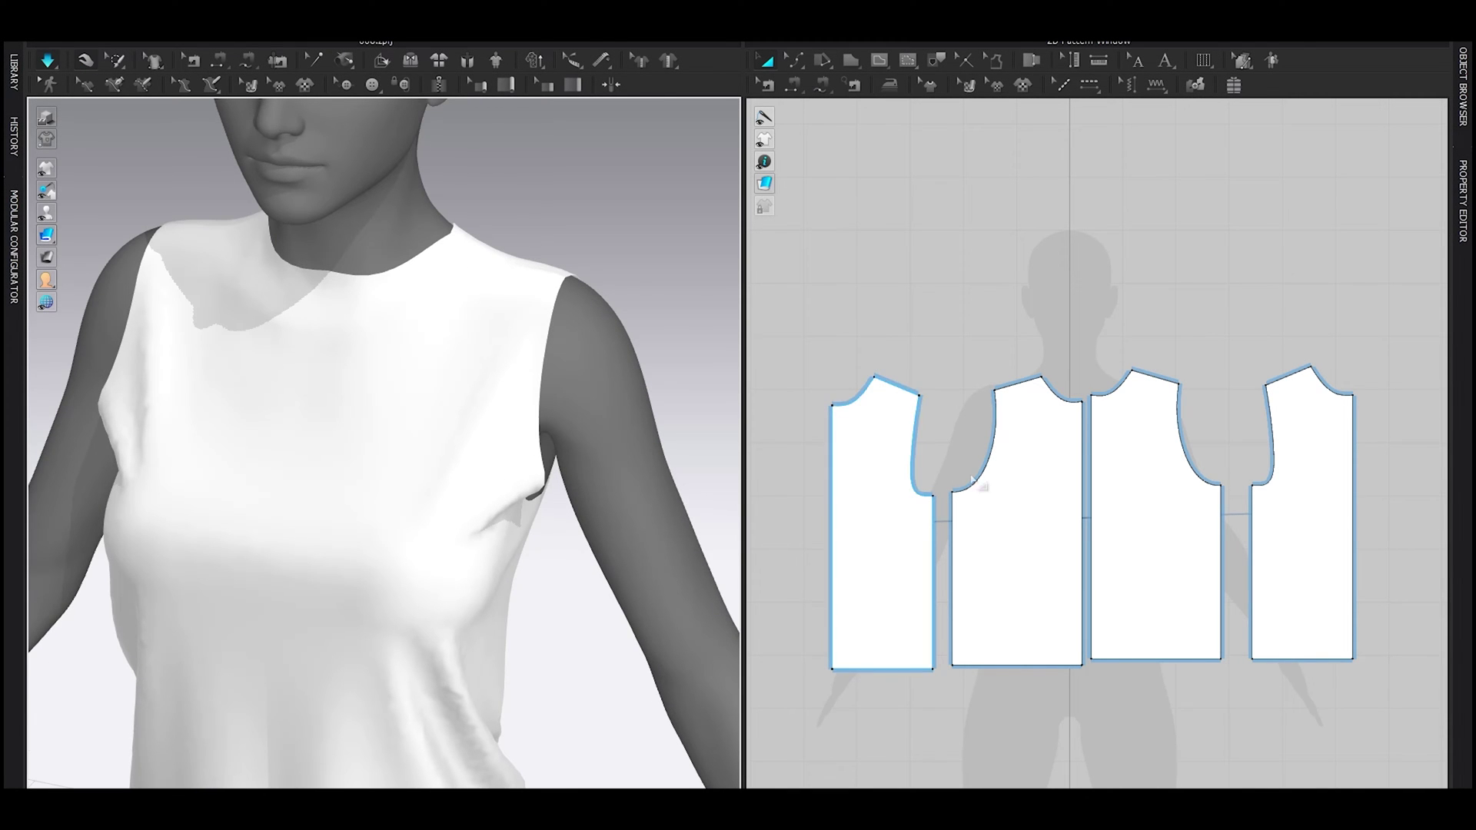
pyautogui.scroll(-4, 1037, 472)
pyautogui.scroll(8, 1030, 438)
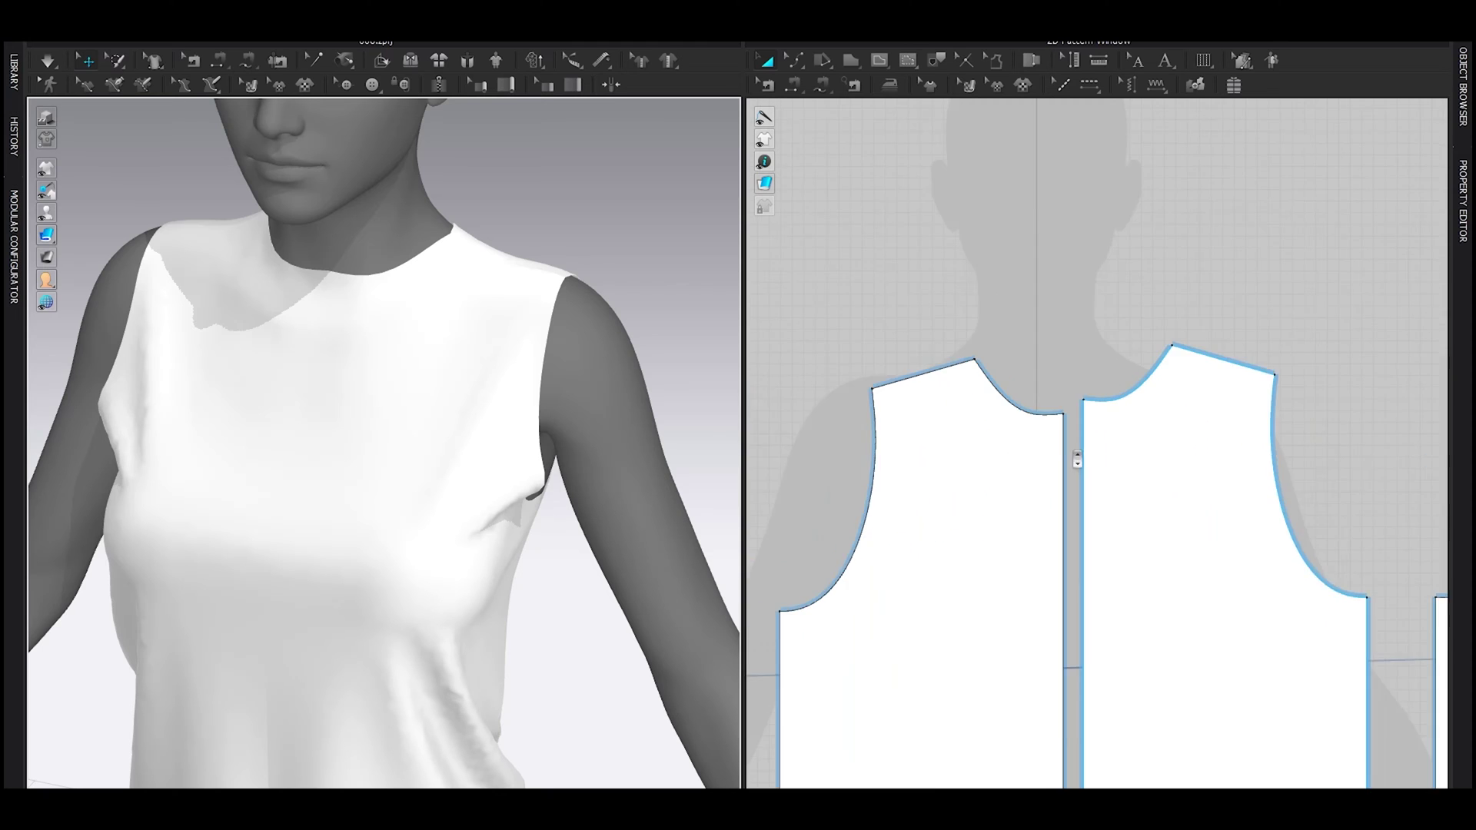
pyautogui.click(1061, 390)
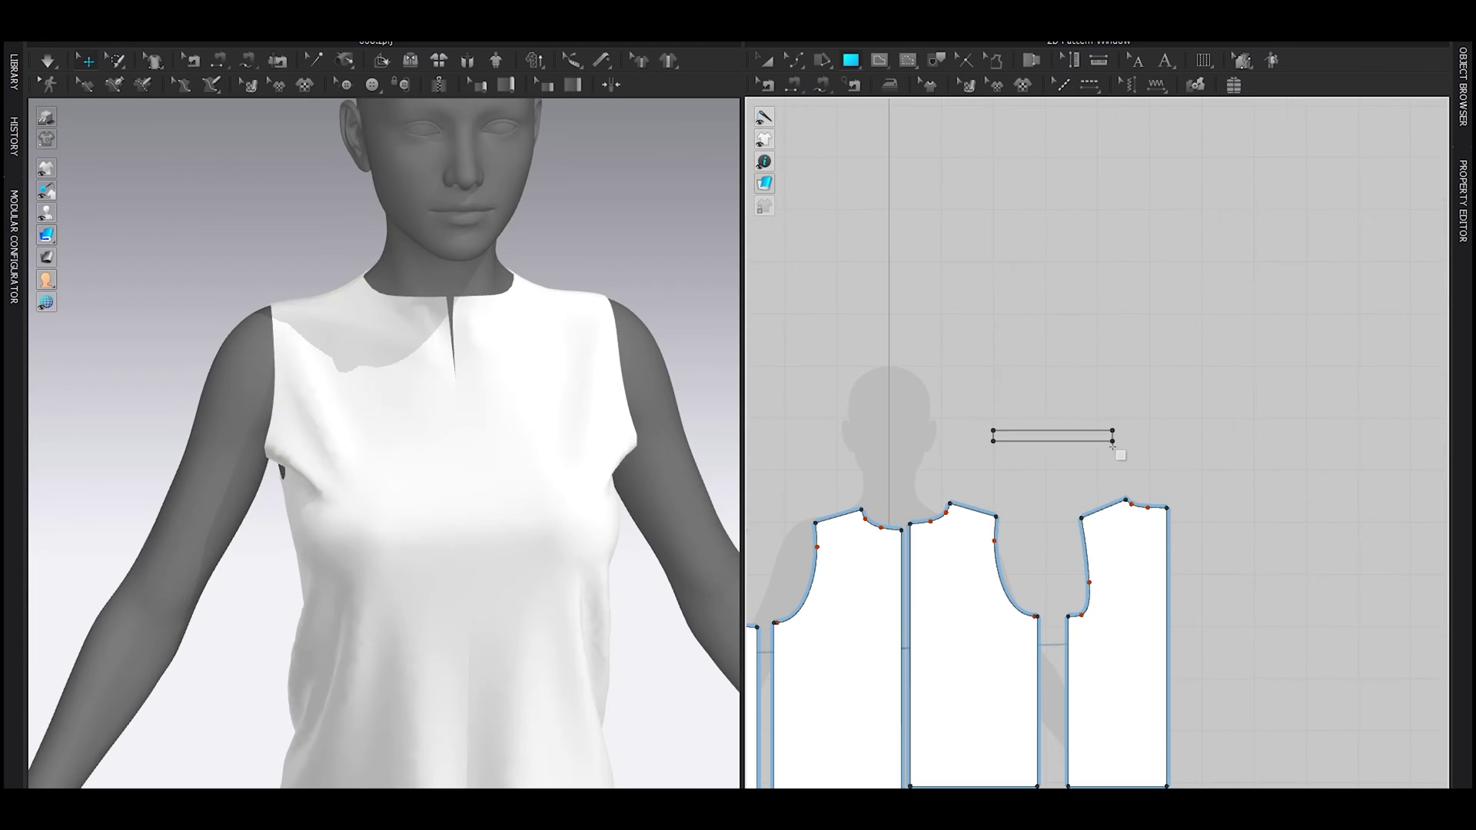
# Step: Draw a rectangular sleeve pattern above the bodice pieces and shape its upper edge into a curved sleeve cap about 303 mm long
pyautogui.moveTo(1112, 475); pyautogui.dragTo(1112, 475)
pyautogui.press('z')
pyautogui.scroll(3, 1064, 420)
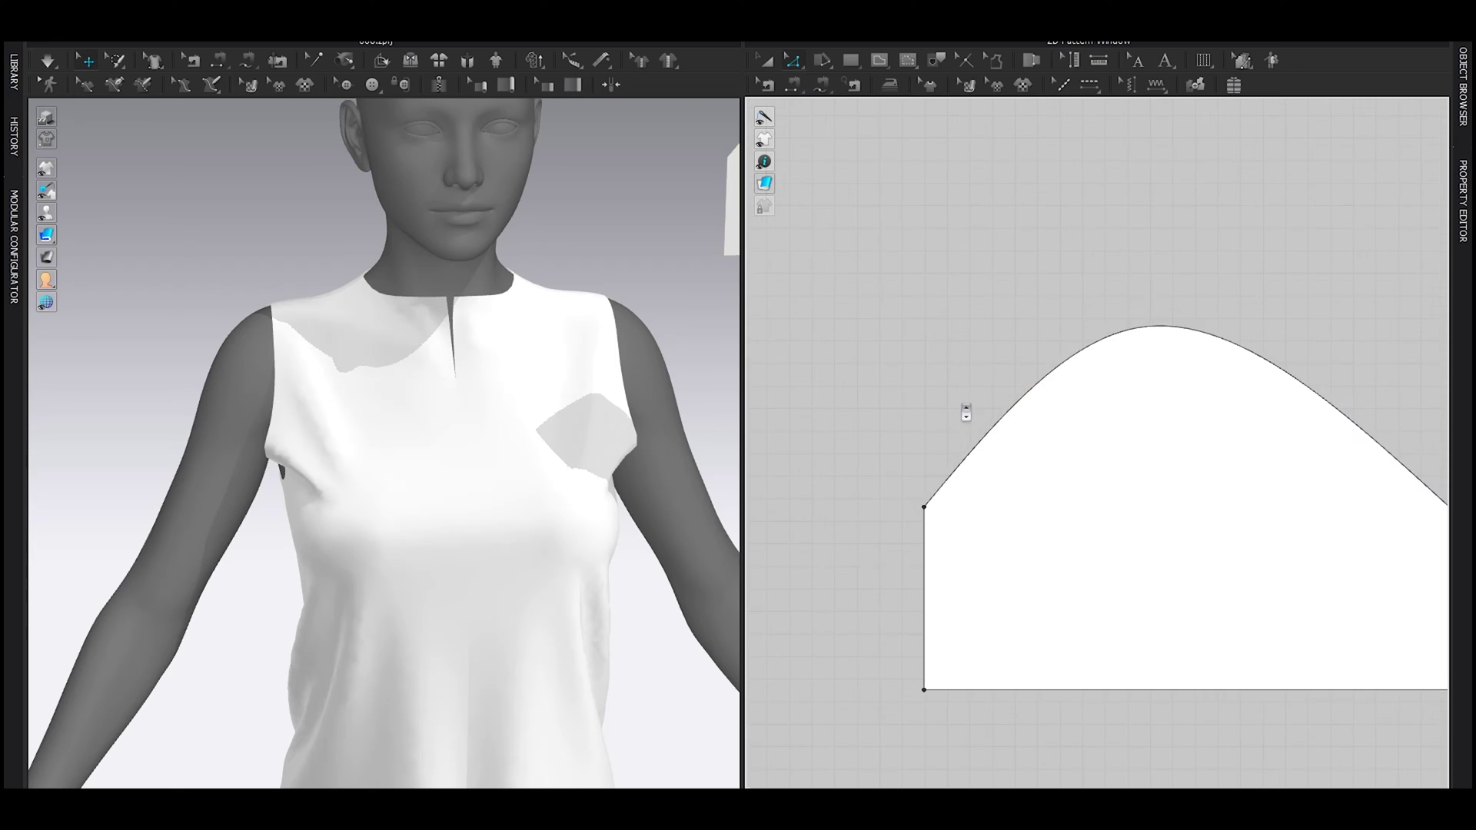
pyautogui.moveTo(962, 408); pyautogui.dragTo(1013, 408)
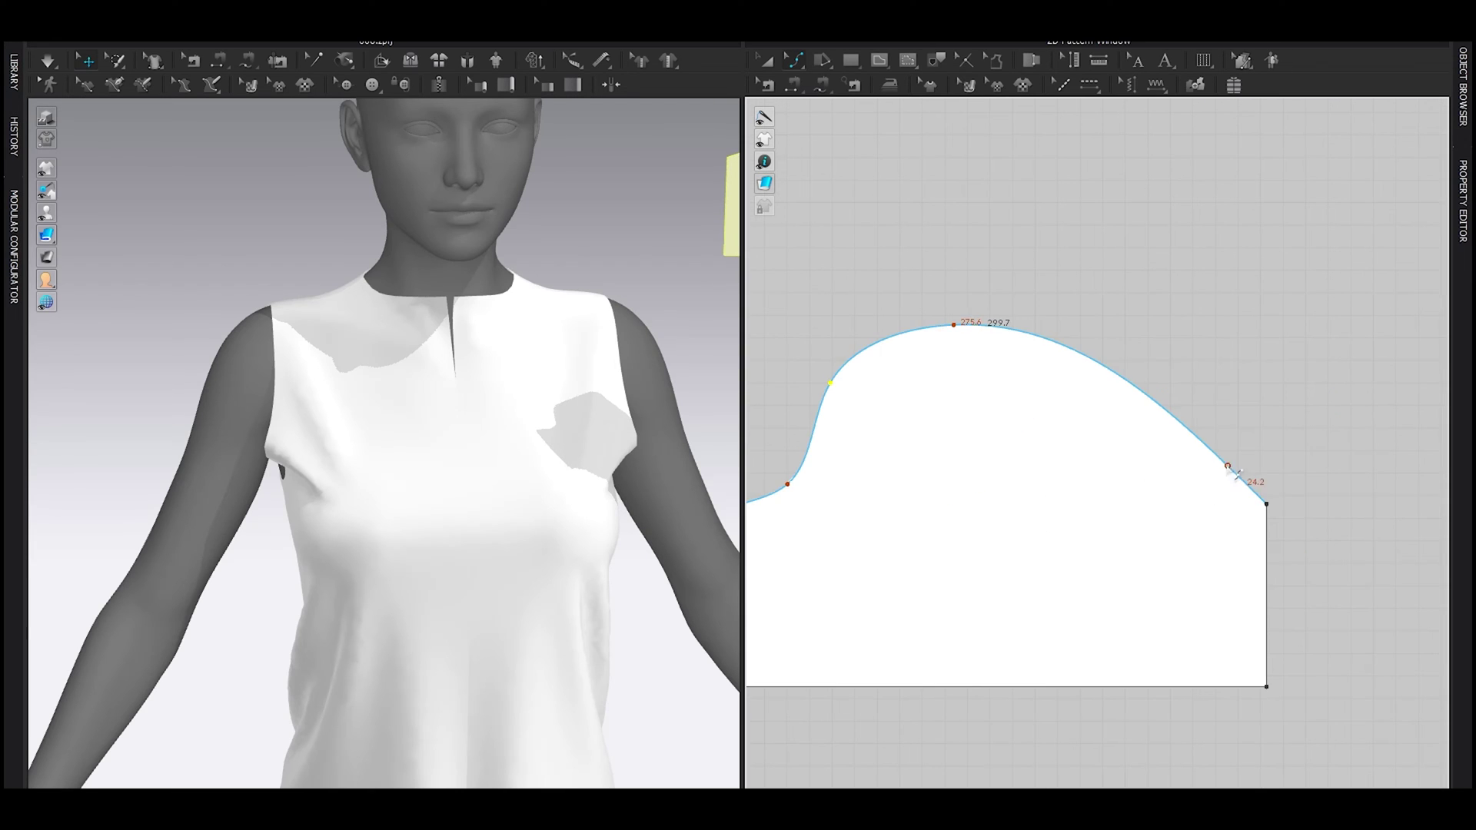
pyautogui.moveTo(1242, 480); pyautogui.dragTo(1222, 494)
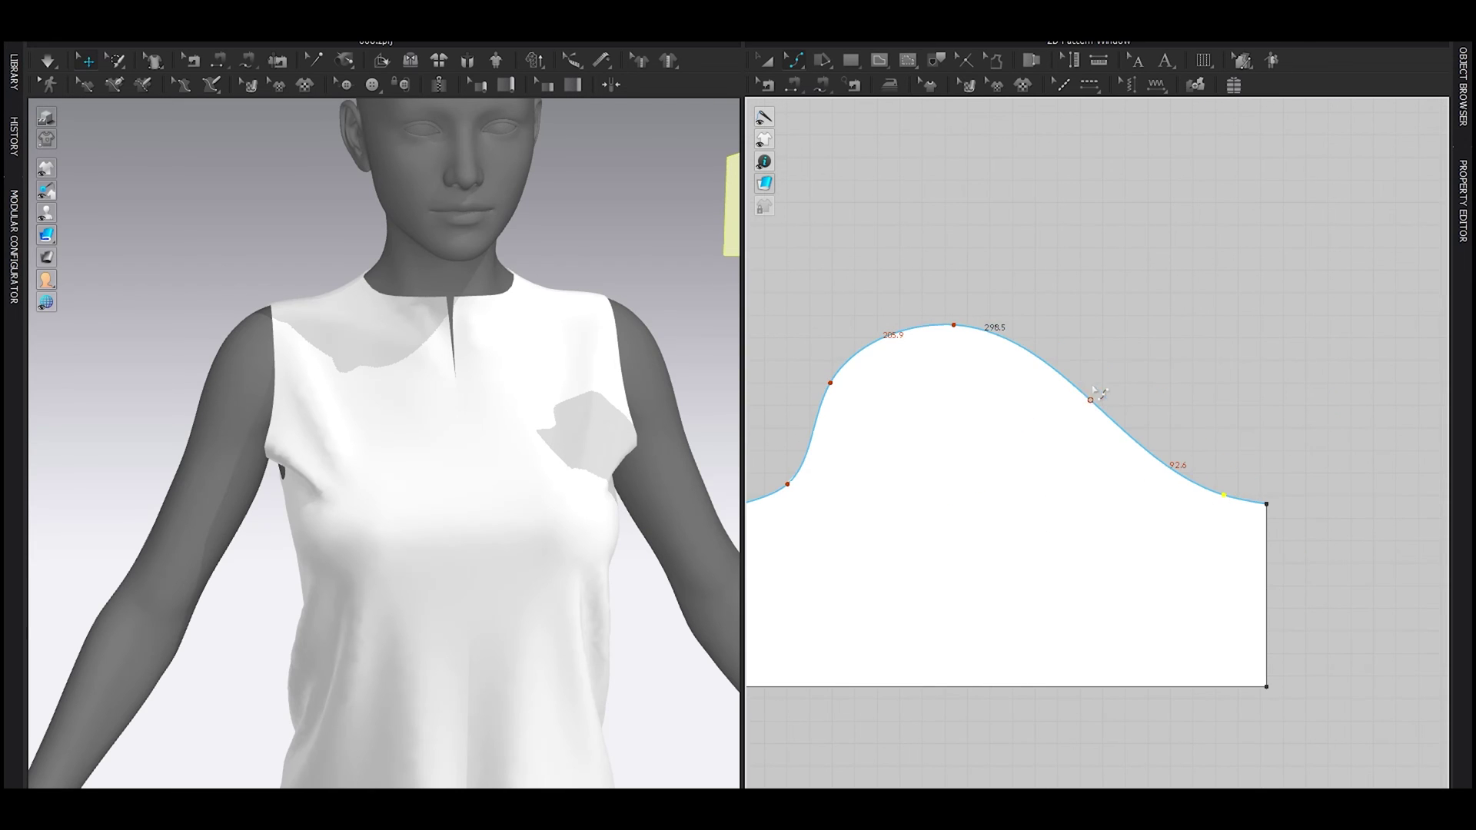
pyautogui.moveTo(1090, 397); pyautogui.dragTo(1086, 373)
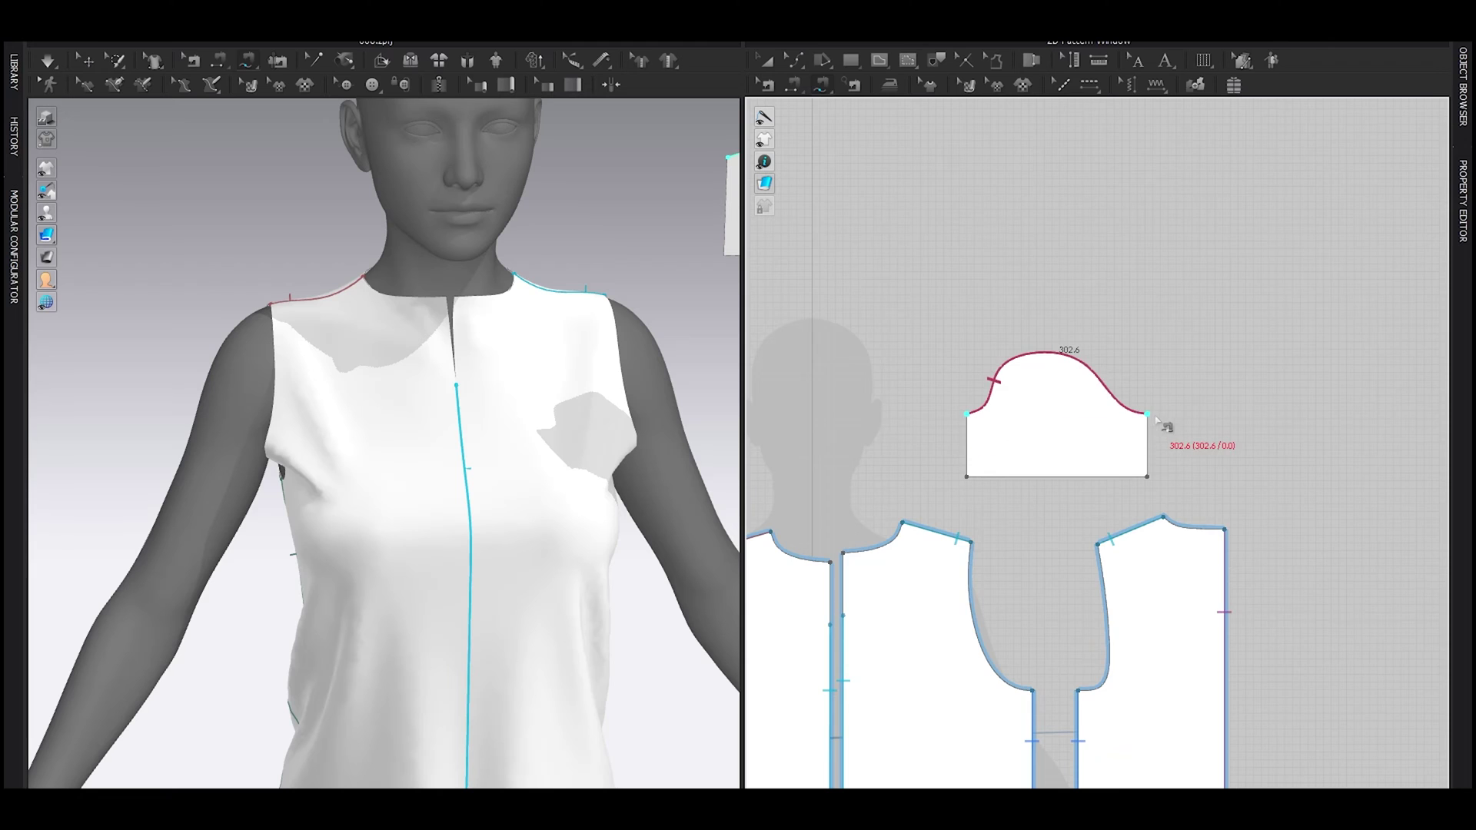
# Step: Sew the sleeve cap to the front and back armhole curves as one continuous seam
pyautogui.scroll(3, 1053, 582)
pyautogui.moveTo(1054, 582); pyautogui.dragTo(1018, 493, button='middle')
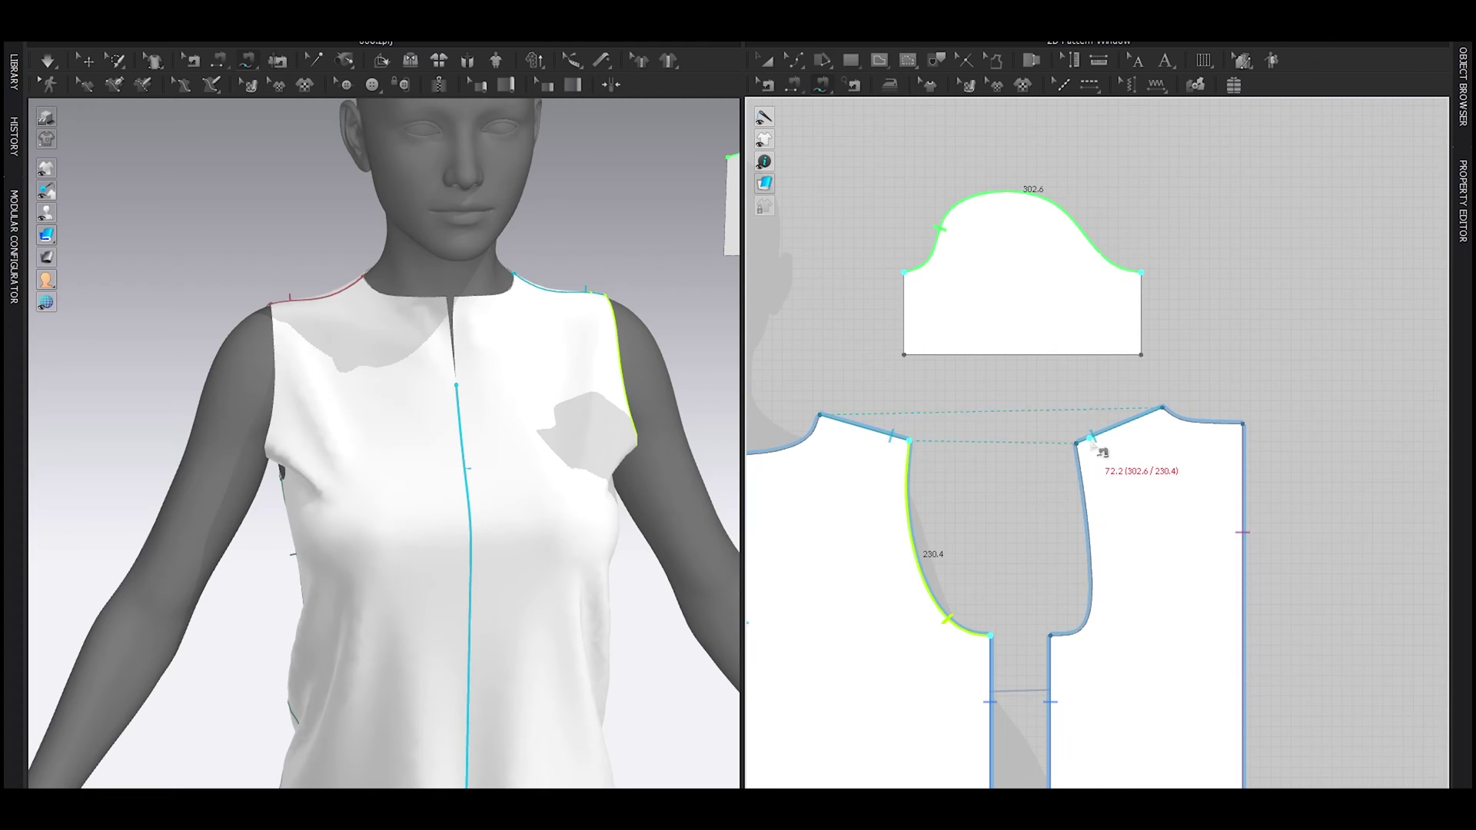
pyautogui.click(1055, 640)
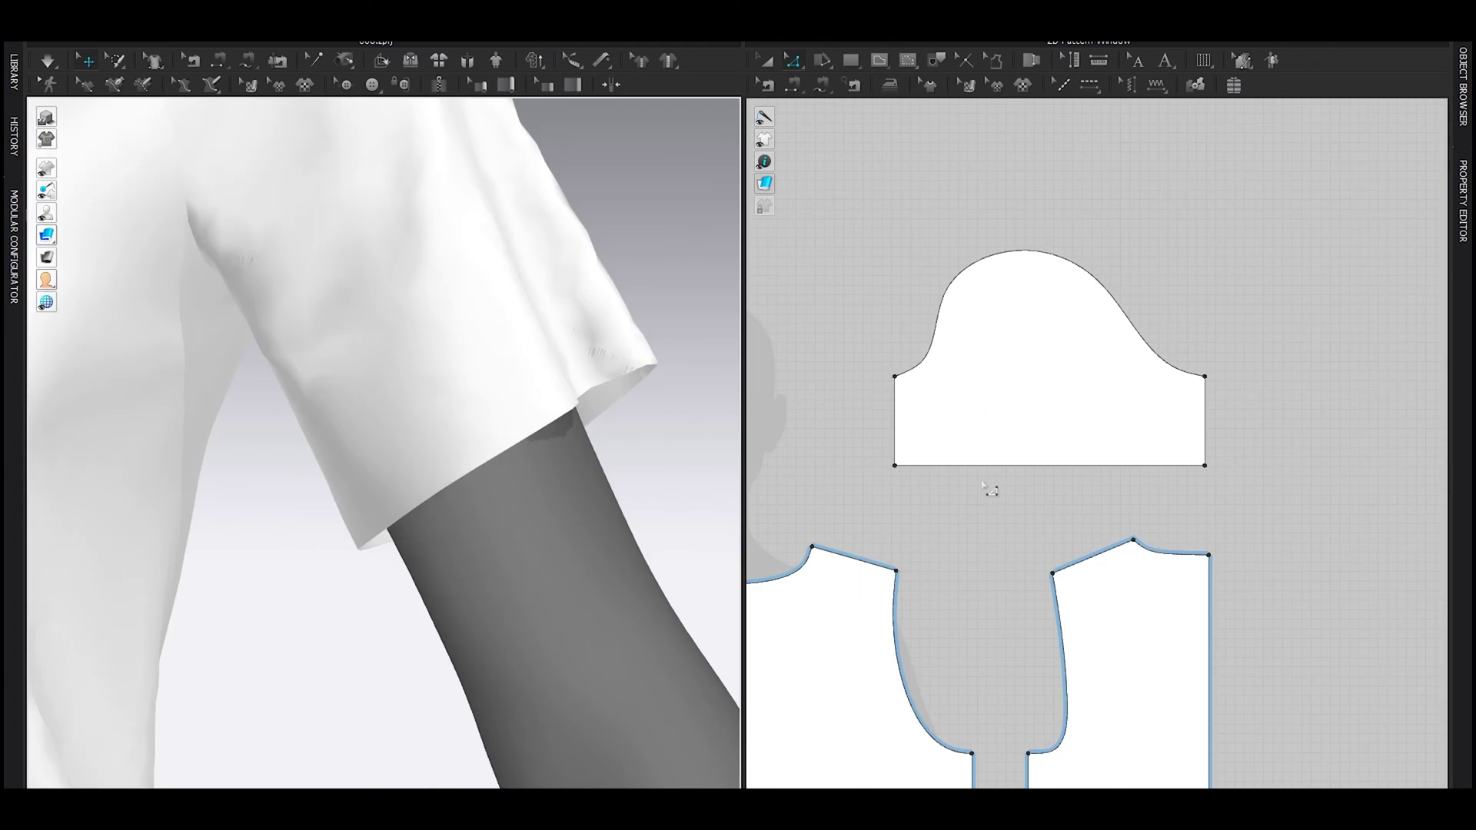
# Step: Shorten the sleeve slightly, offset its hem 20 mm as an internal line, and cut and sew the strip as a cuff
pyautogui.click(978, 465)
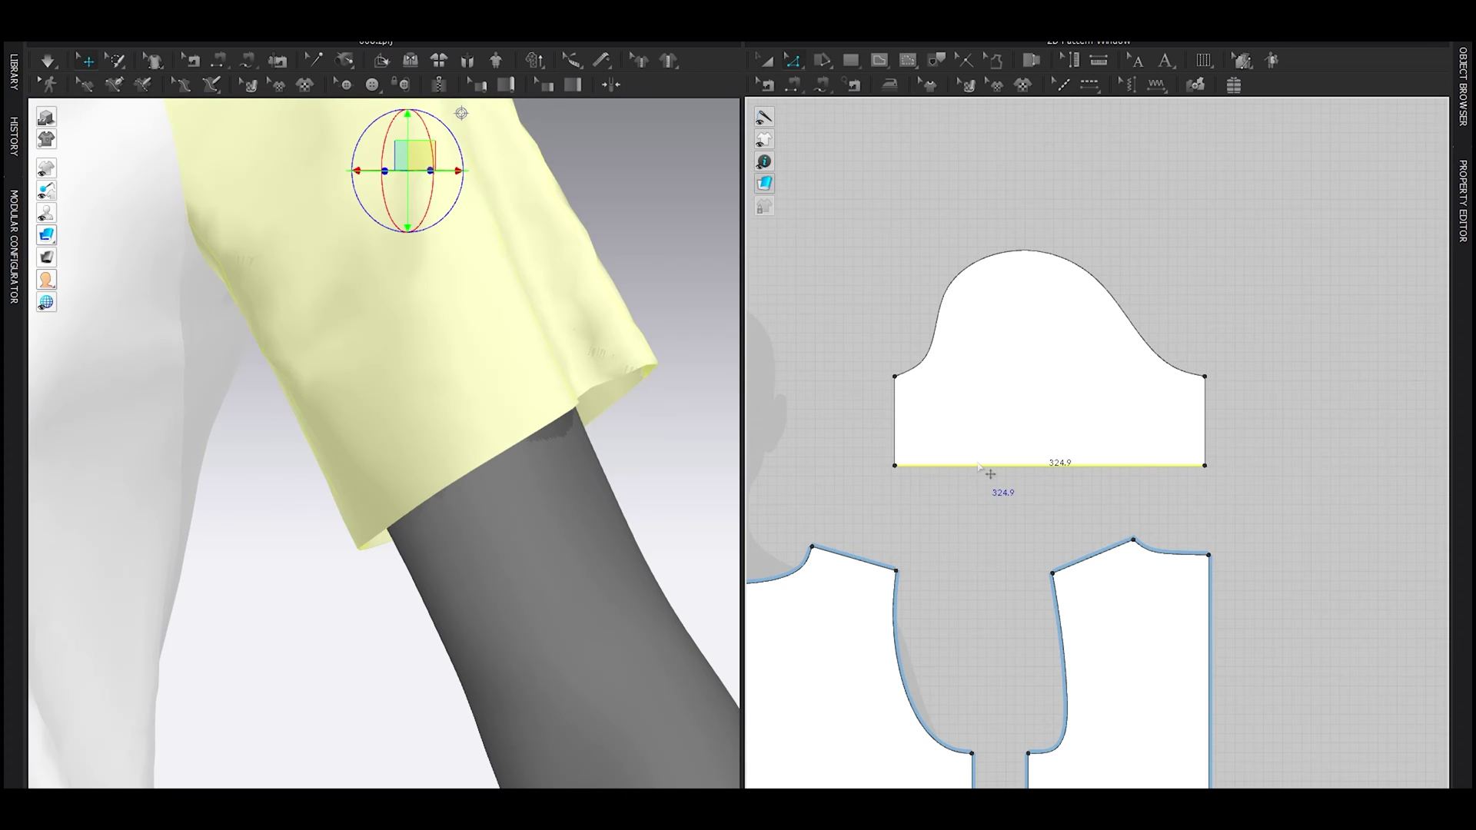
pyautogui.moveTo(975, 465); pyautogui.dragTo(974, 459)
pyautogui.hotkey('ctrl', 'f')
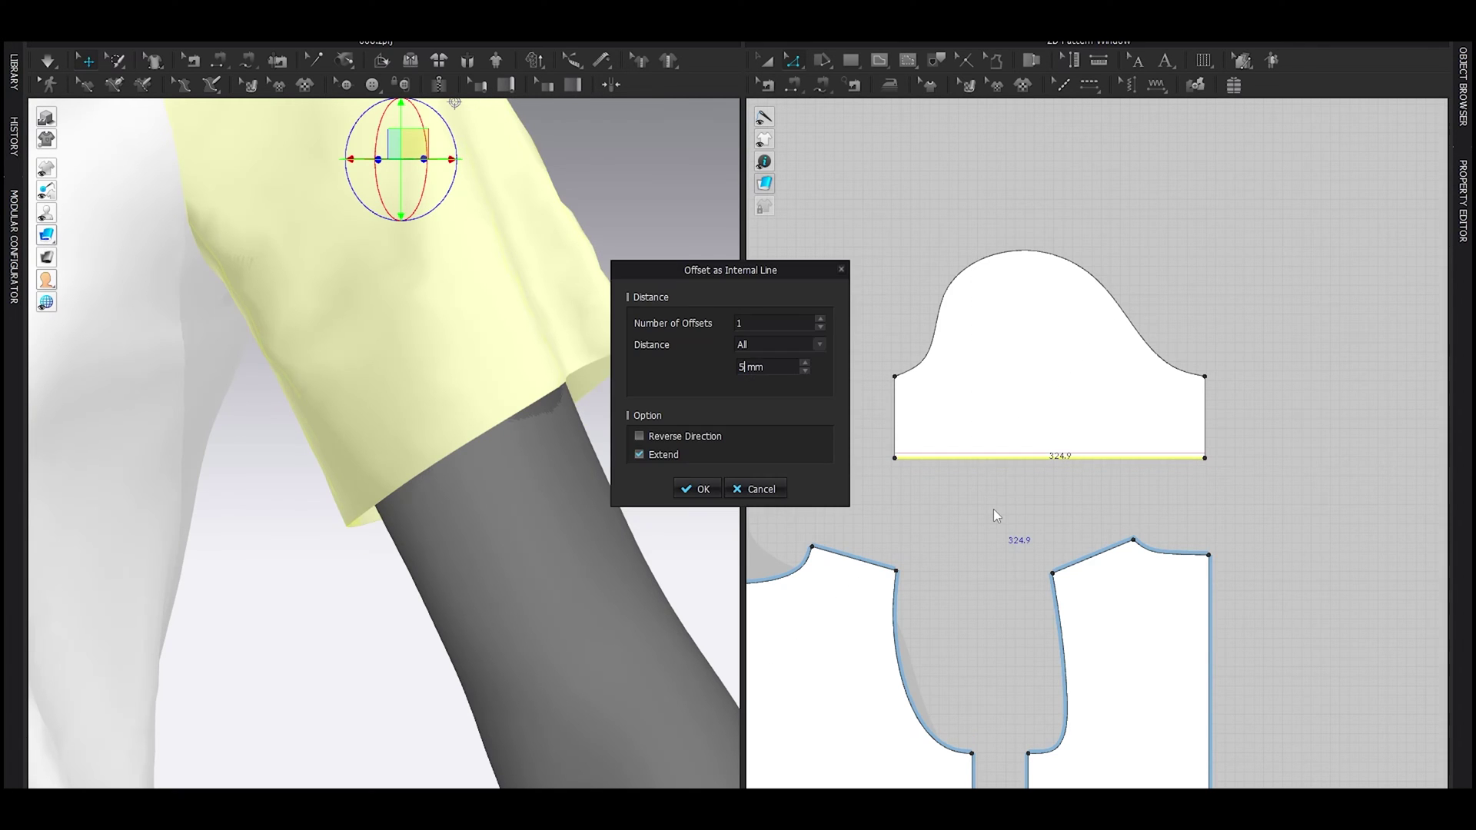
pyautogui.write('20')
pyautogui.click(696, 490)
pyautogui.scroll(3, 971, 461)
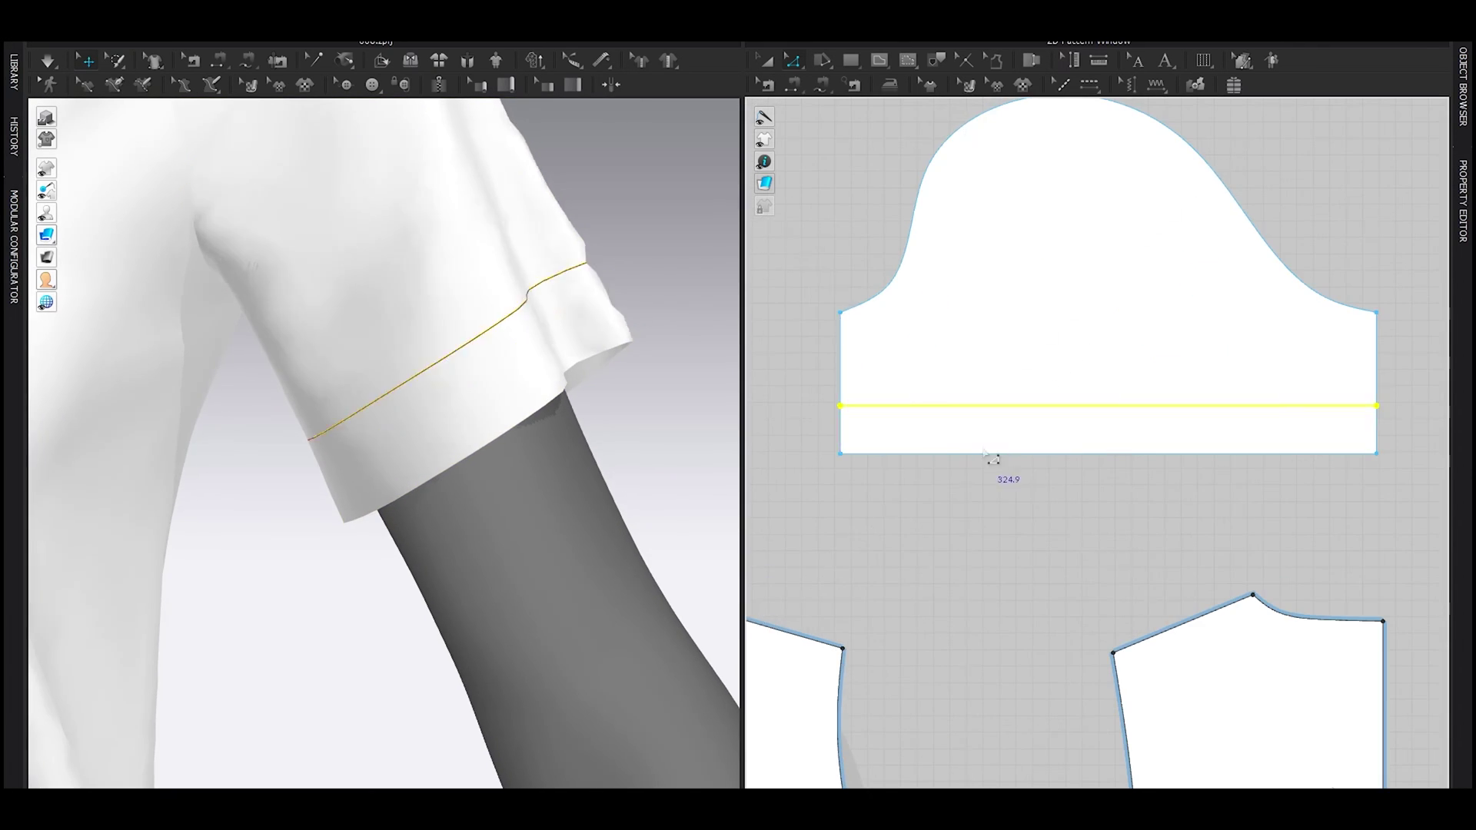
pyautogui.rightClick(979, 409)
pyautogui.click(1031, 600)
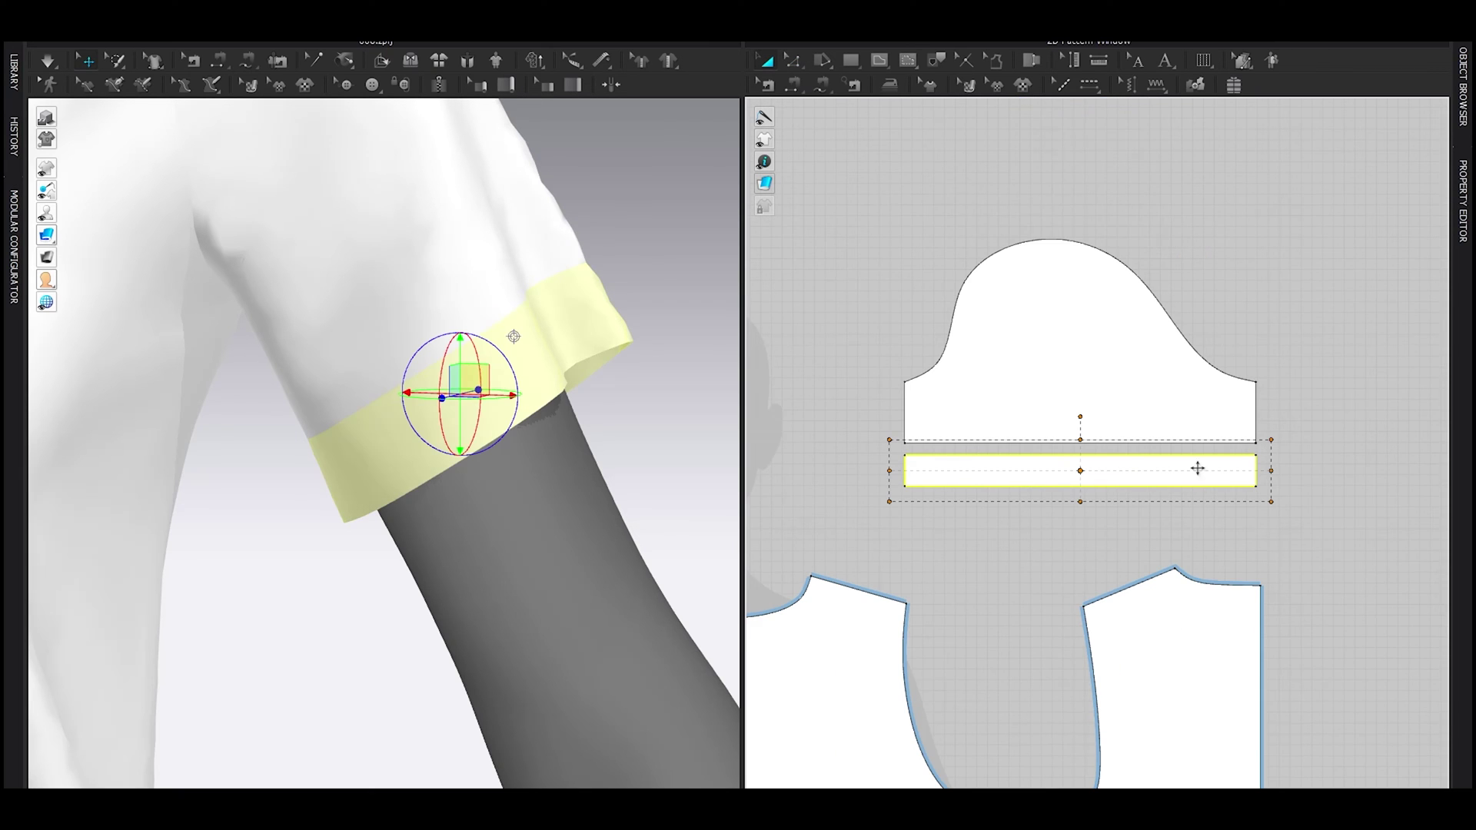
# Step: Narrow the cuff from both ends while simulating the garment so the sleeve gathers into it
pyautogui.press('space')
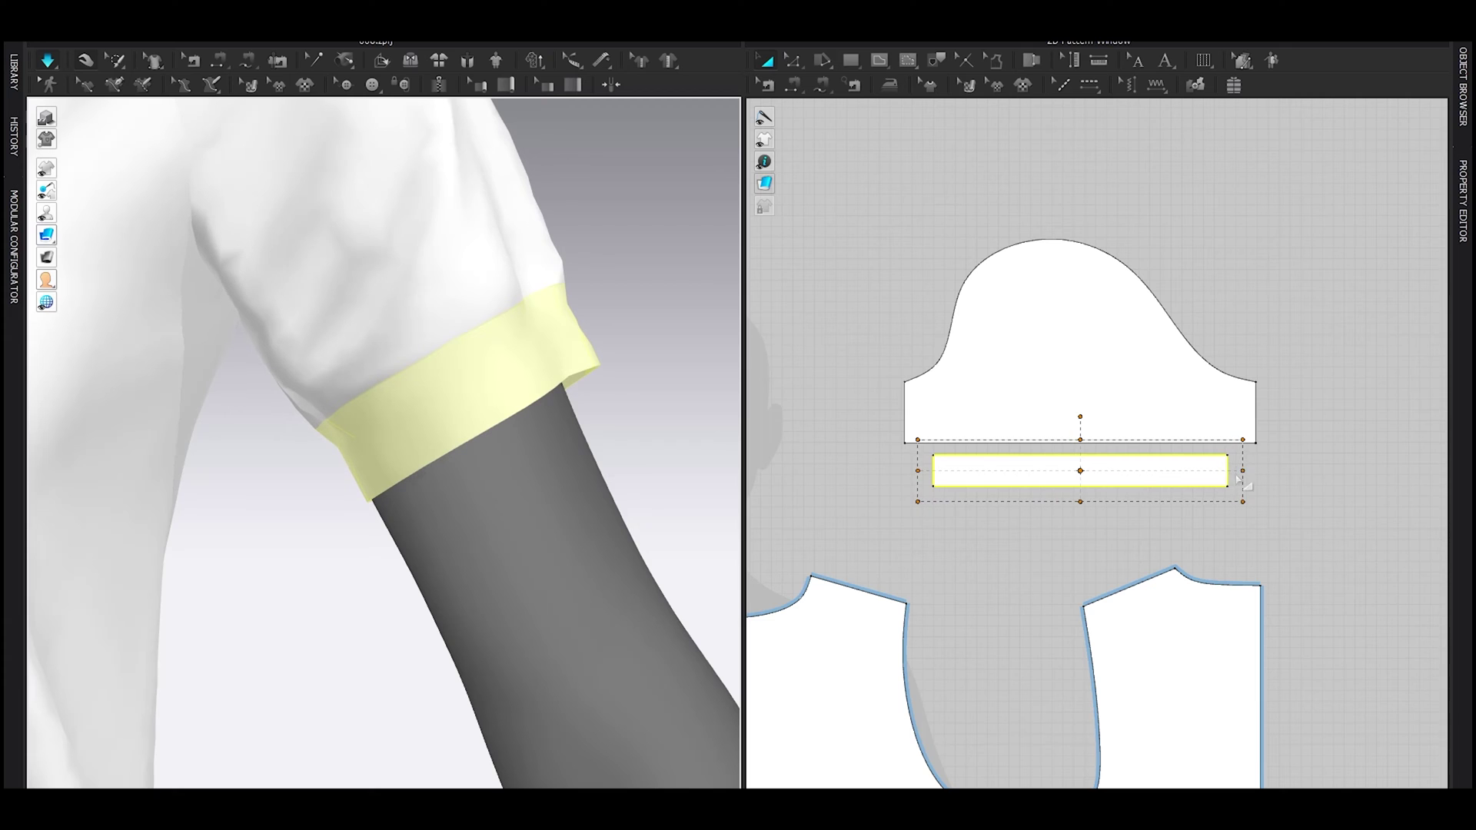
pyautogui.press('space')
pyautogui.press('F4')
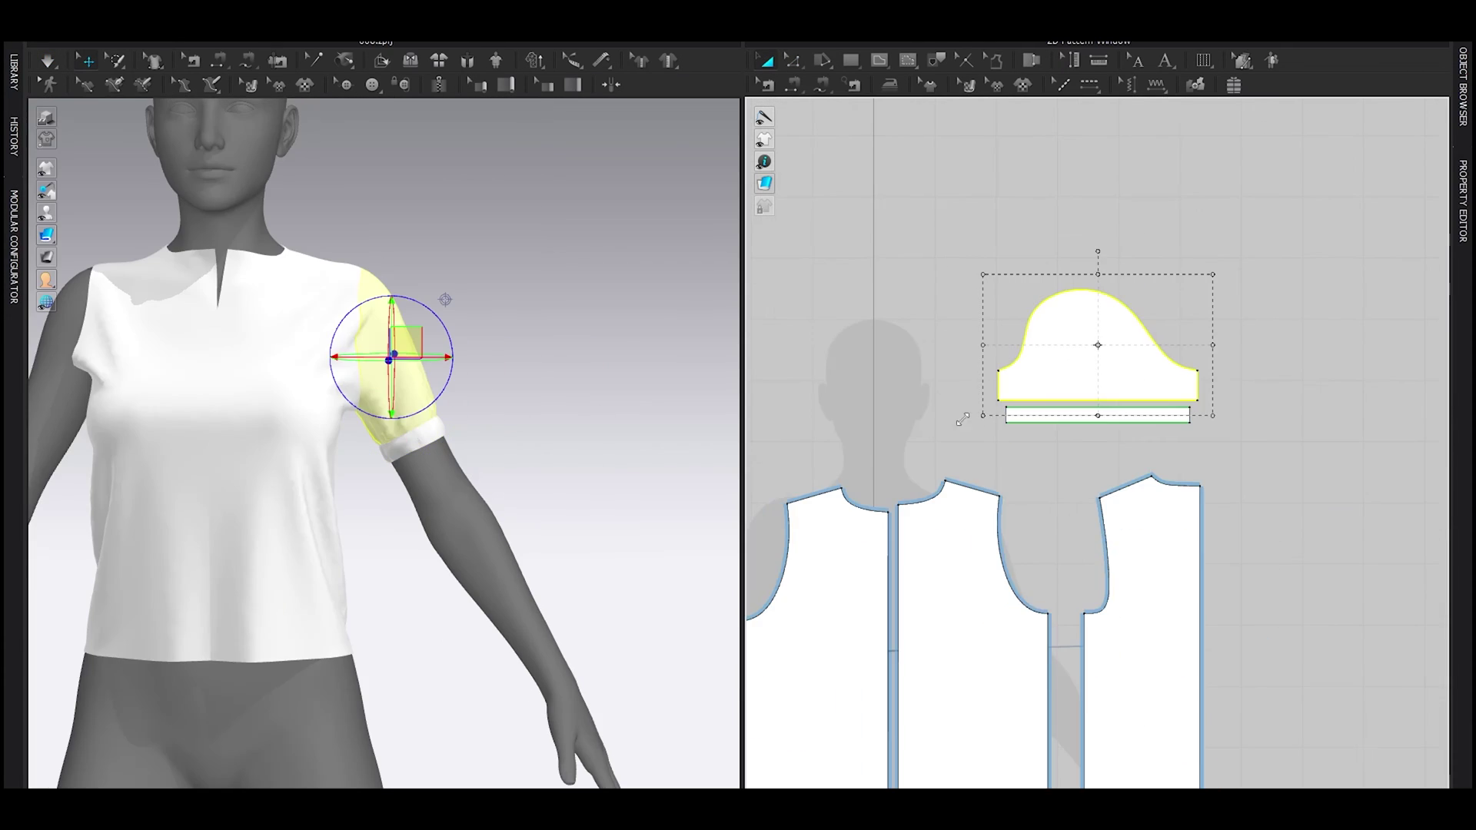
# Step: Create a symmetric copy of the sleeve and cuff and place it above the bodice pieces on the opposite side
pyautogui.moveTo(895, 203); pyautogui.dragTo(1223, 424)
pyautogui.scroll(-2, 1104, 454)
pyautogui.moveTo(1104, 454); pyautogui.dragTo(1334, 468, button='middle')
pyautogui.hotkey('ctrl', 'd')
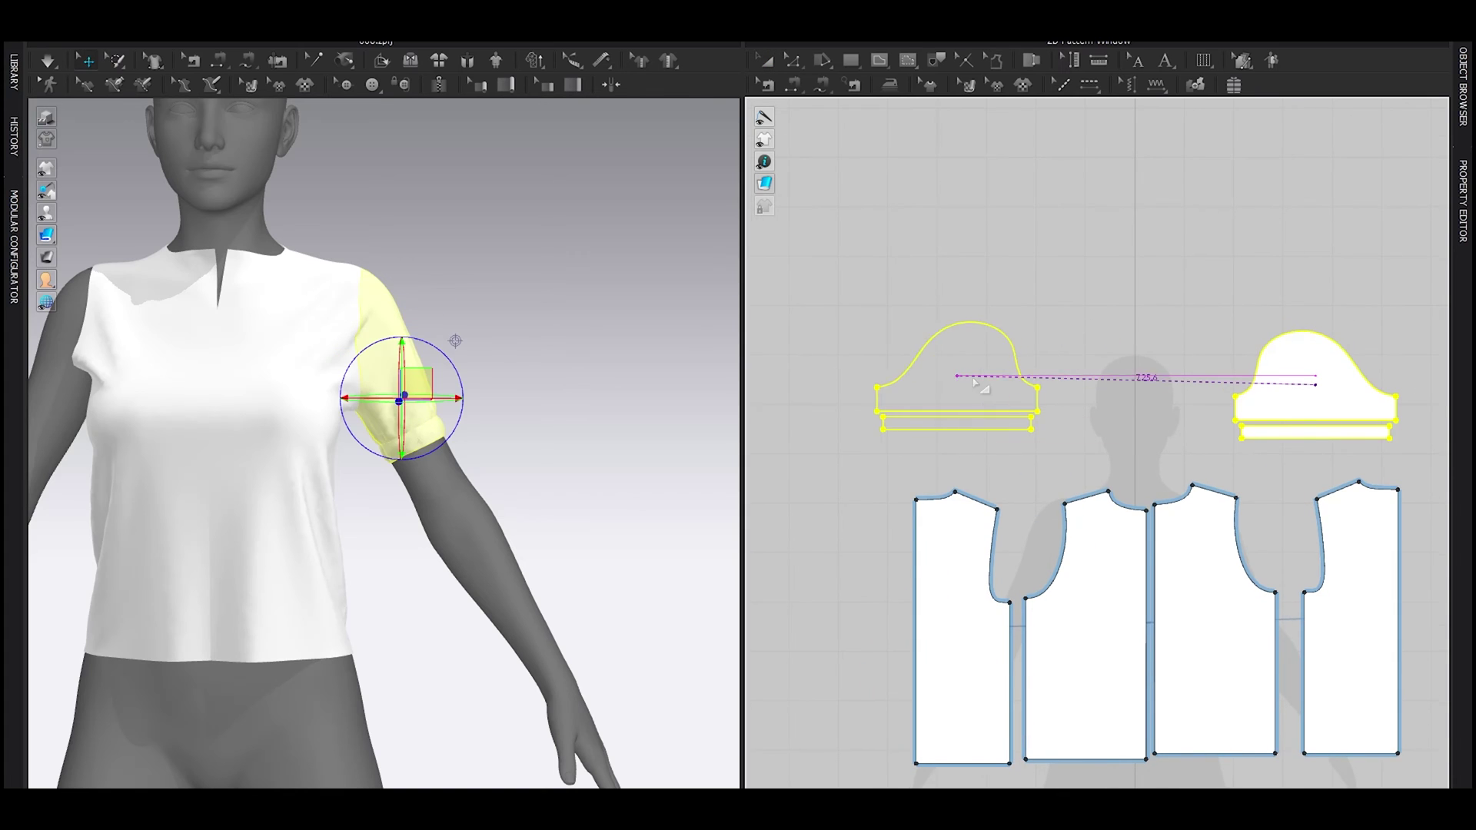
pyautogui.click(926, 382)
# Step: Move the mirrored sleeve on the avatar closer to its armhole
pyautogui.moveTo(140, 439); pyautogui.dragTo(254, 480, button='right')
pyautogui.moveTo(253, 481); pyautogui.dragTo(560, 501, button='middle')
pyautogui.scroll(3, 560, 501)
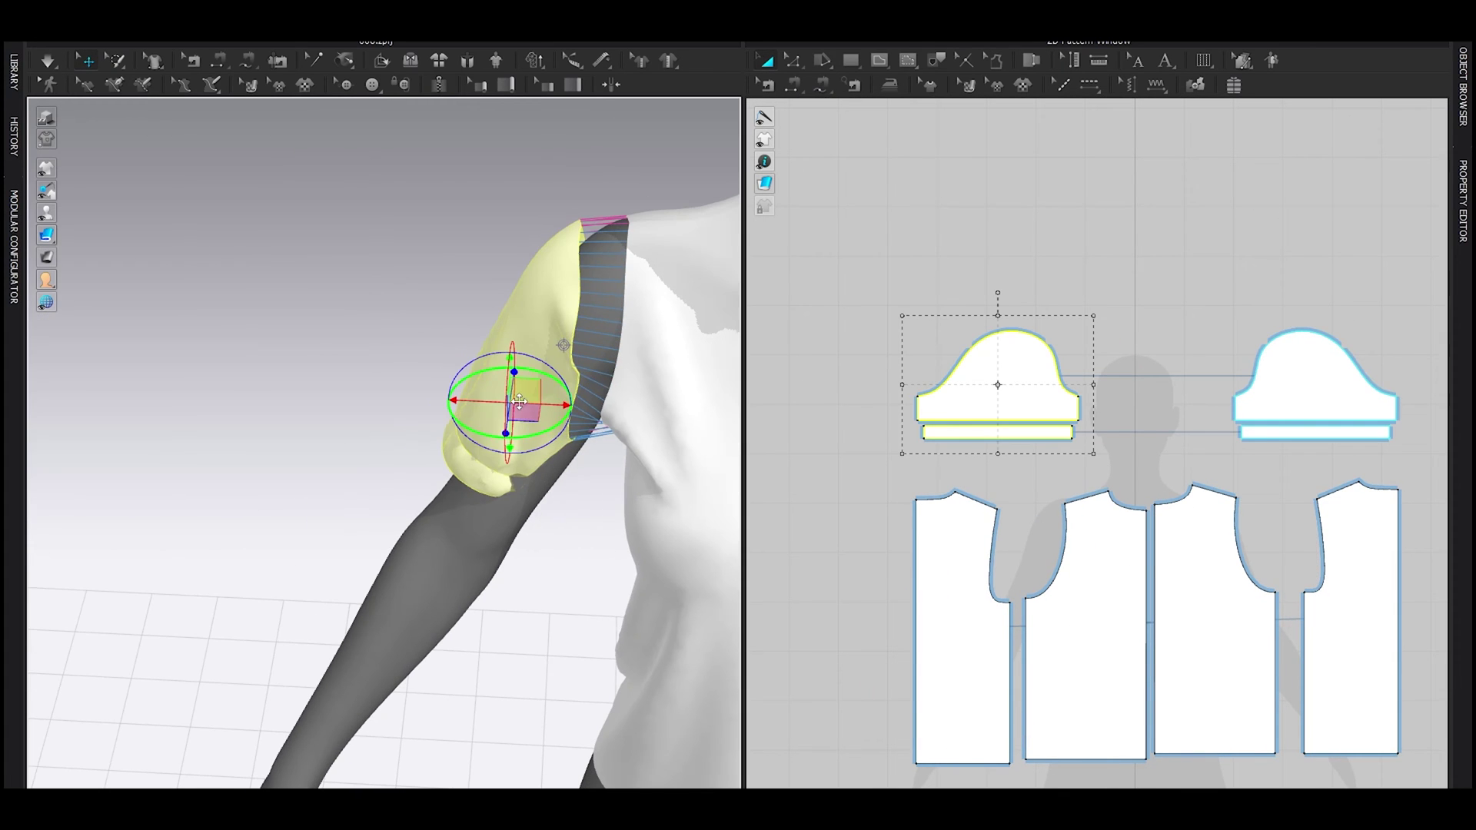
pyautogui.moveTo(550, 405); pyautogui.dragTo(577, 407)
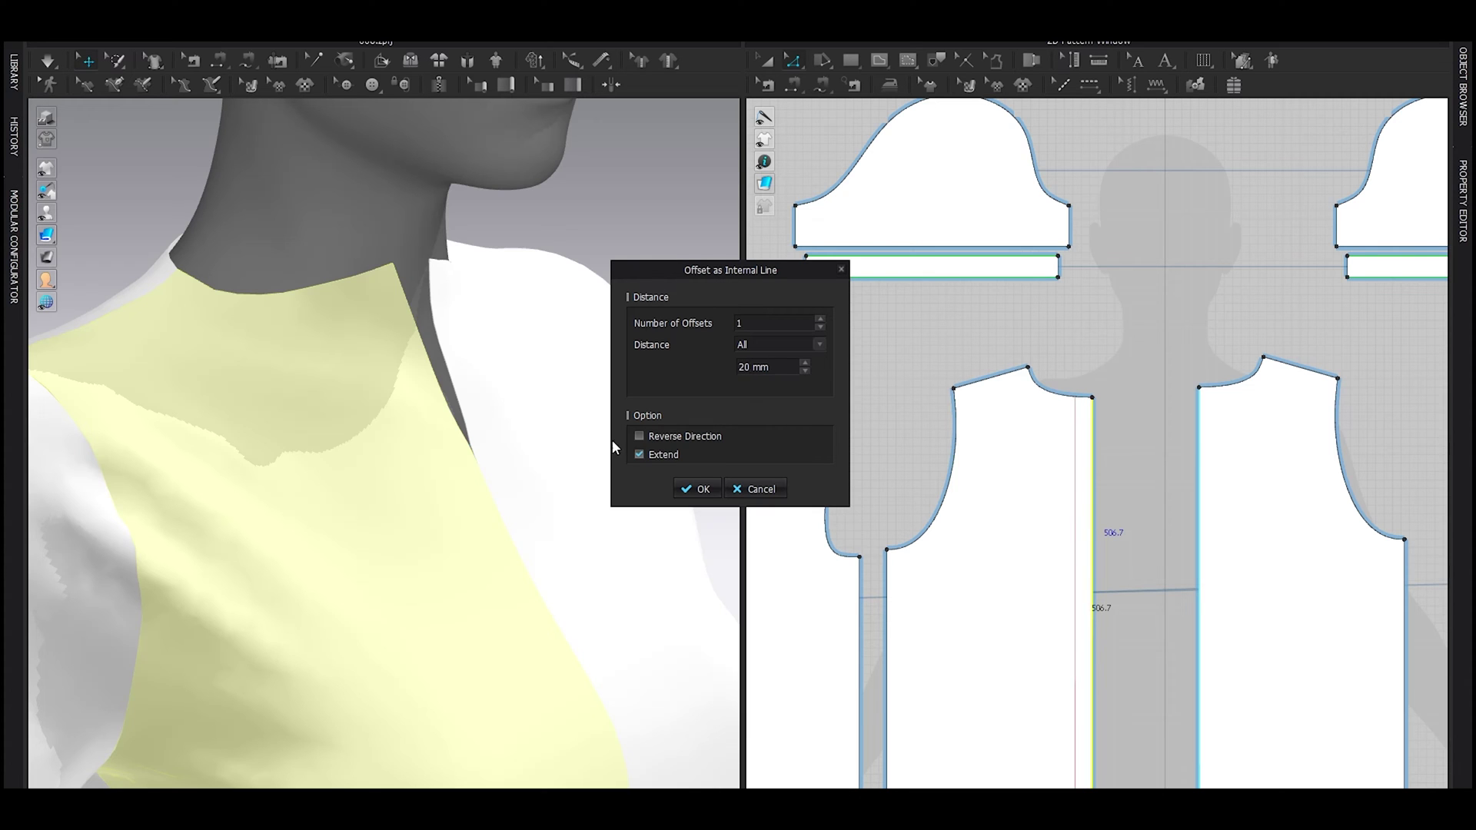
# Step: Offset the centre edges of both fronts 20 mm as internal lines and cut and sew them into separate placket strips
pyautogui.click(697, 490)
pyautogui.scroll(-3, 520, 500)
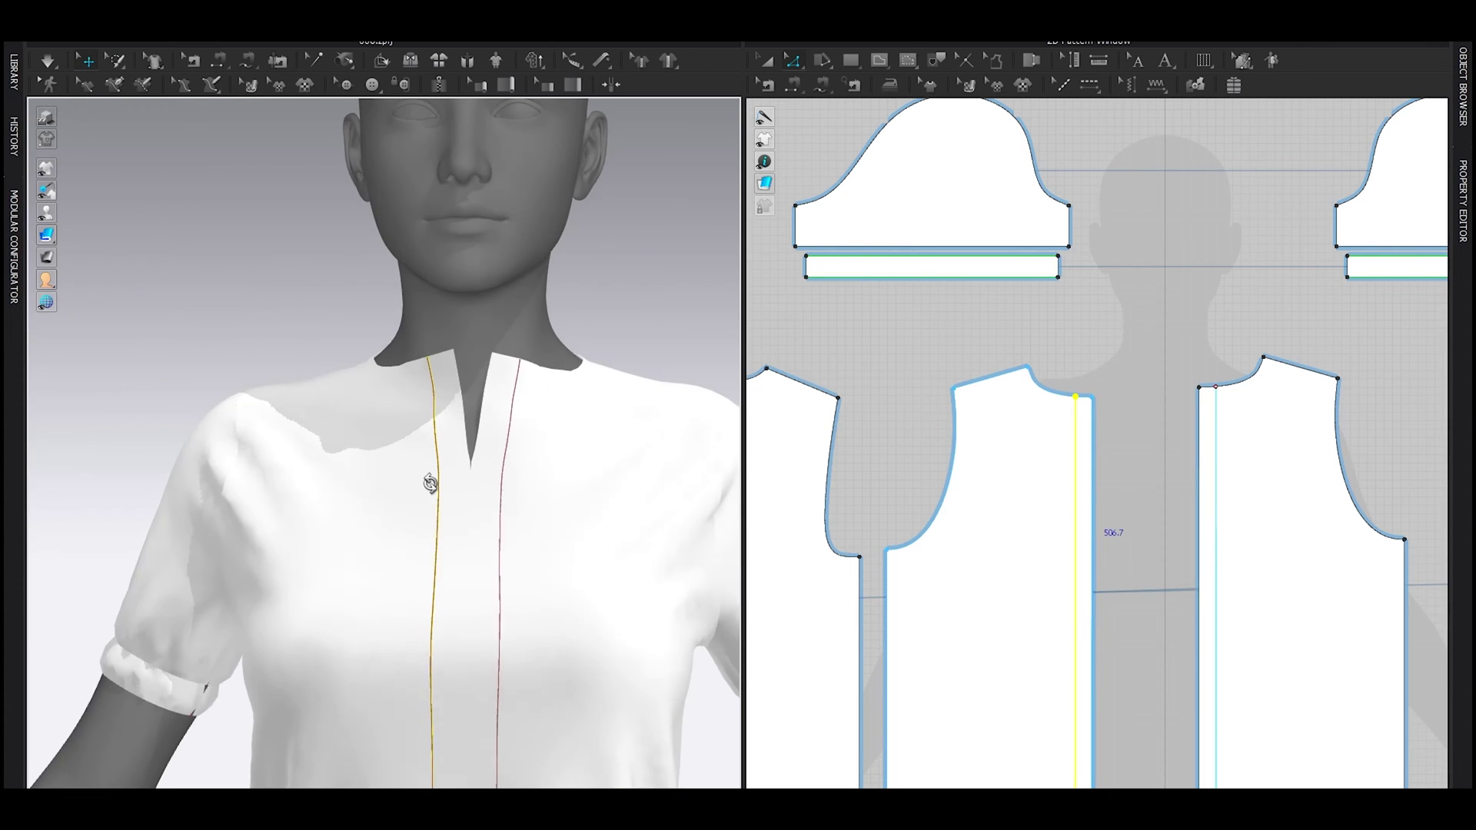
pyautogui.click(461, 502)
pyautogui.moveTo(476, 531); pyautogui.dragTo(614, 572, button='right')
pyautogui.click(1075, 595)
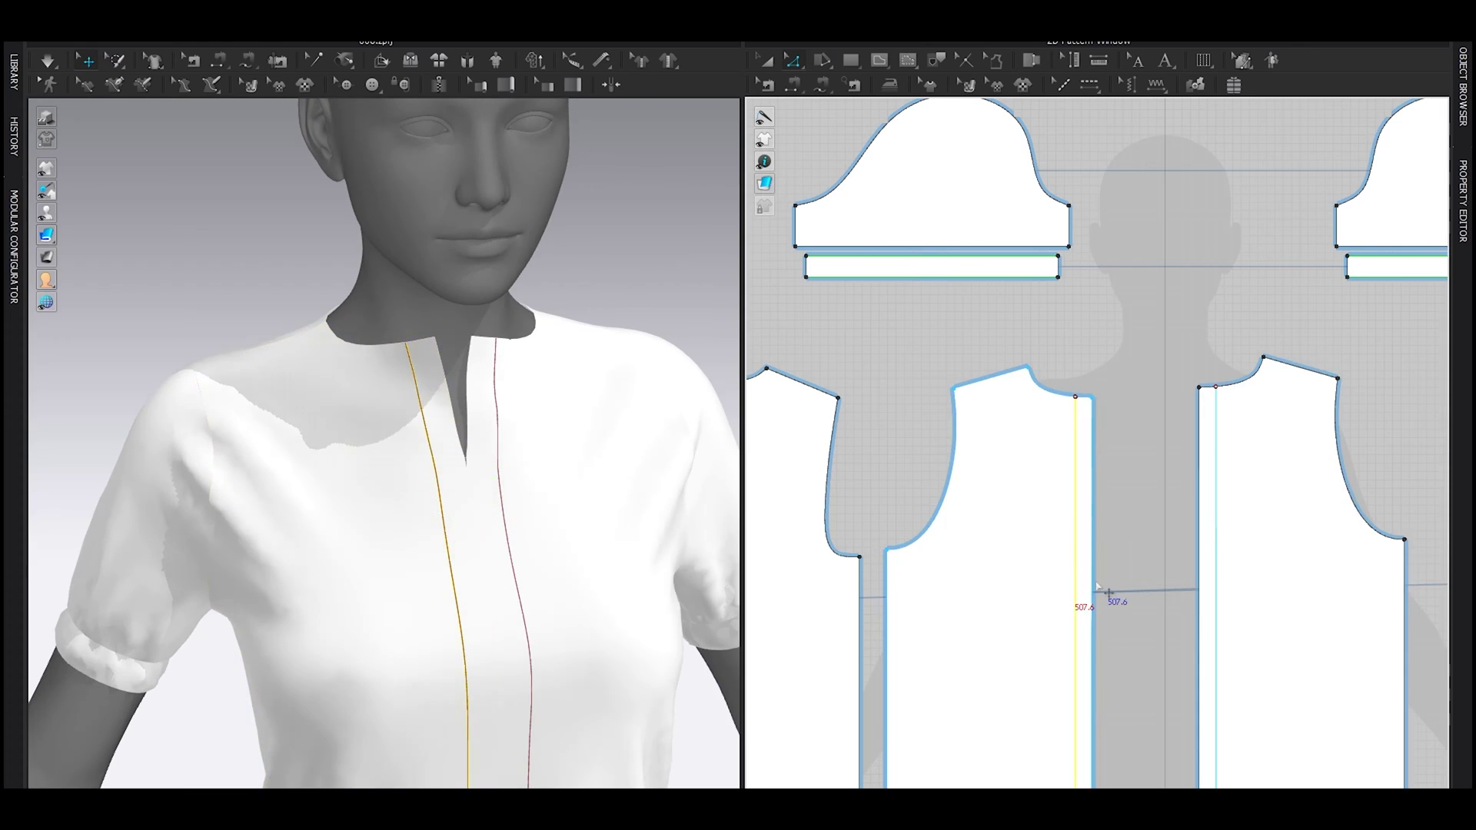
pyautogui.rightClick(975, 386)
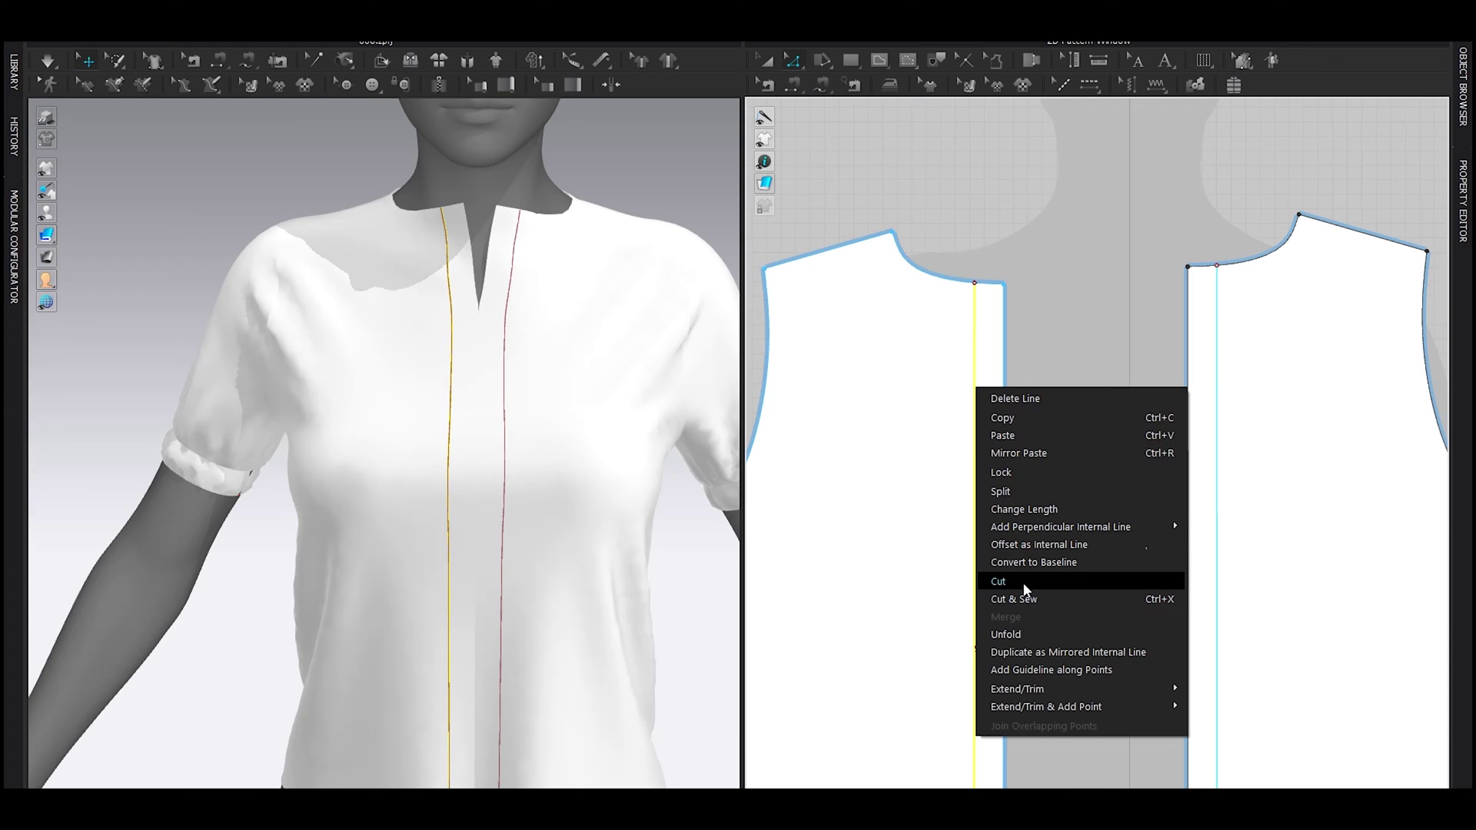
pyautogui.click(1023, 583)
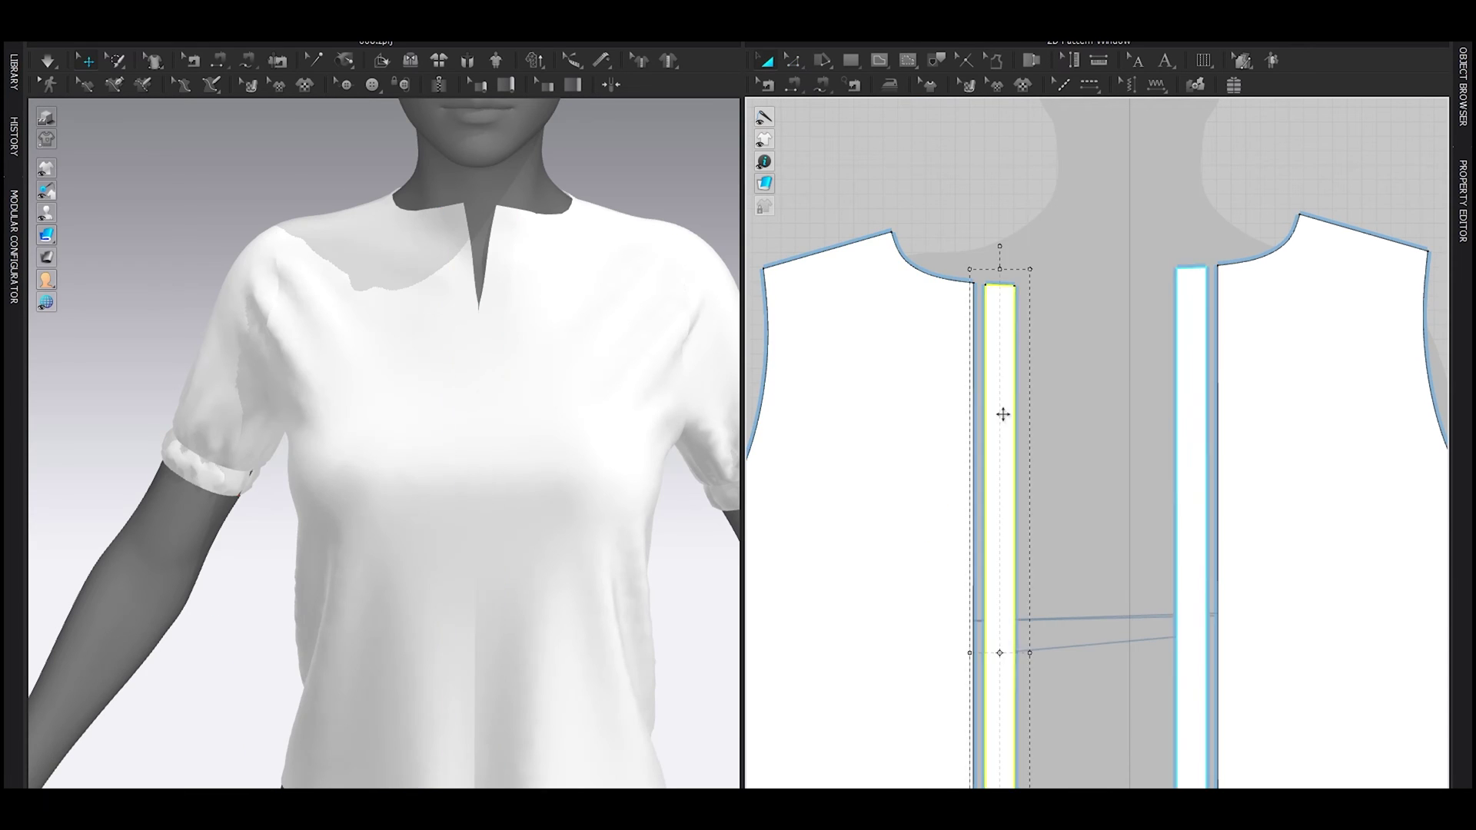
# Step: Extend the centre edges of both front patterns outward by 20 mm with a pattern outline offset
pyautogui.scroll(3, 999, 415)
pyautogui.click(1113, 482)
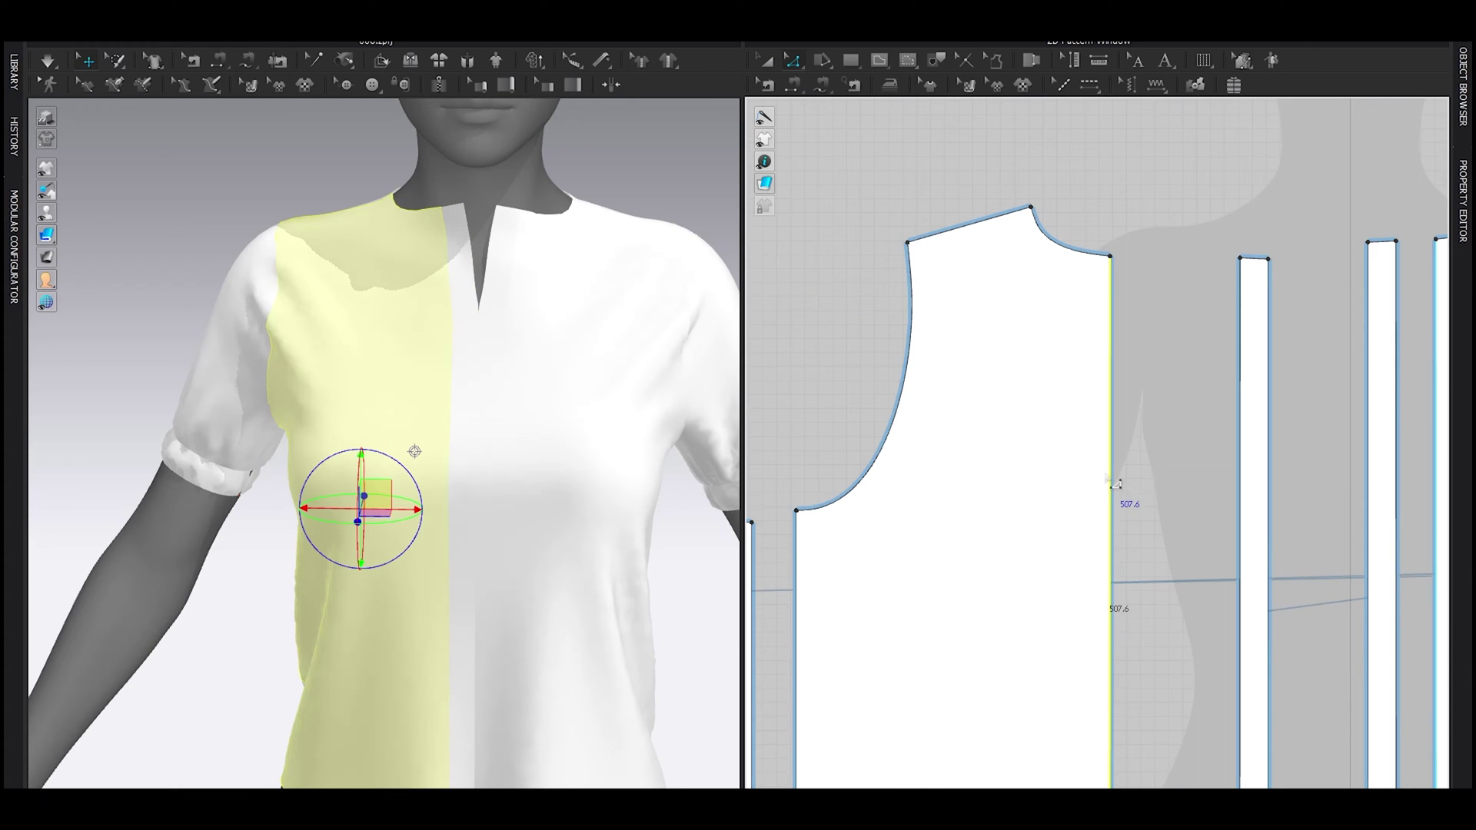
pyautogui.rightClick(1114, 483)
pyautogui.click(1153, 649)
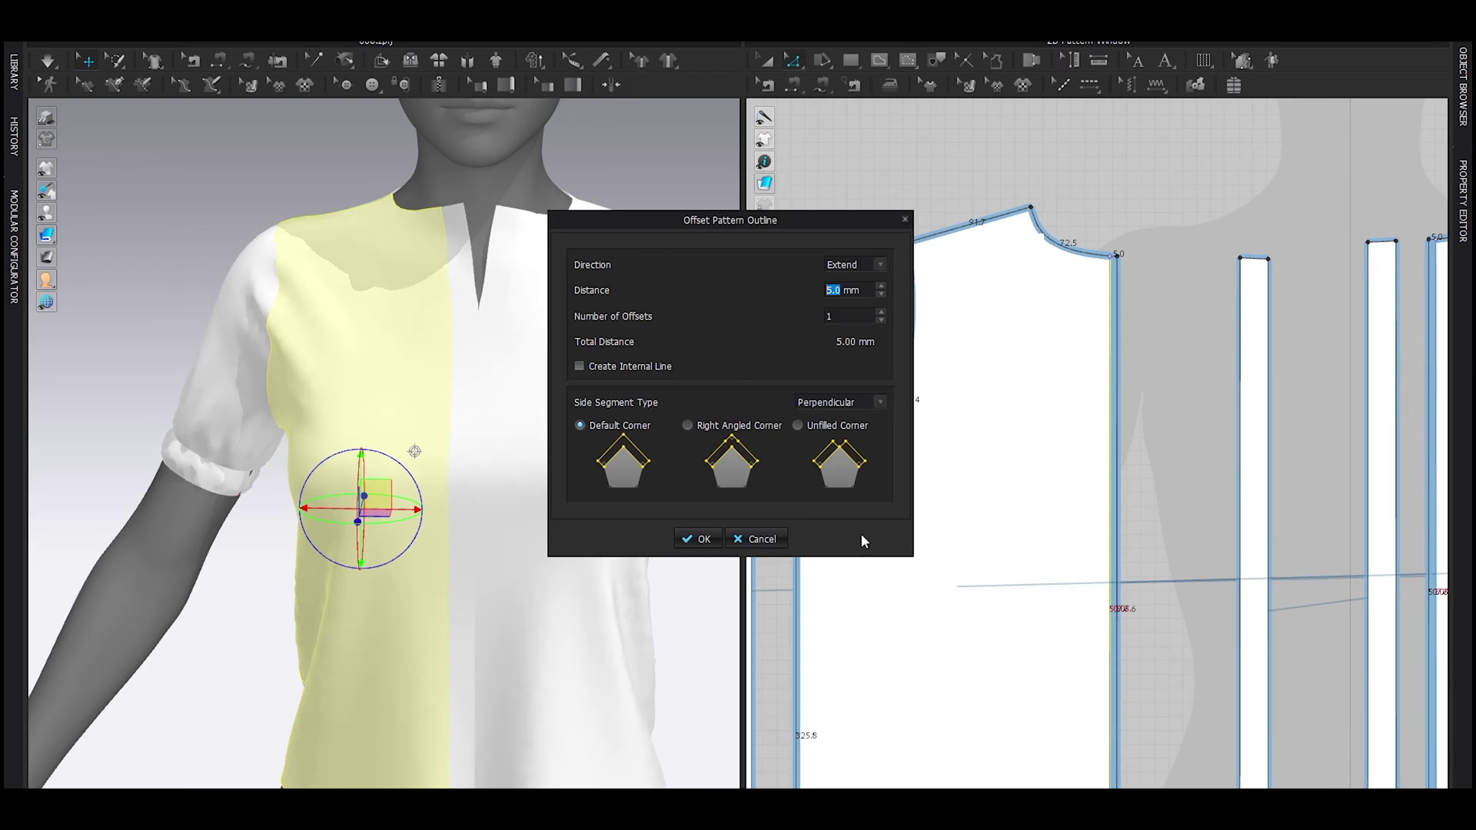
pyautogui.write('20')
pyautogui.click(698, 538)
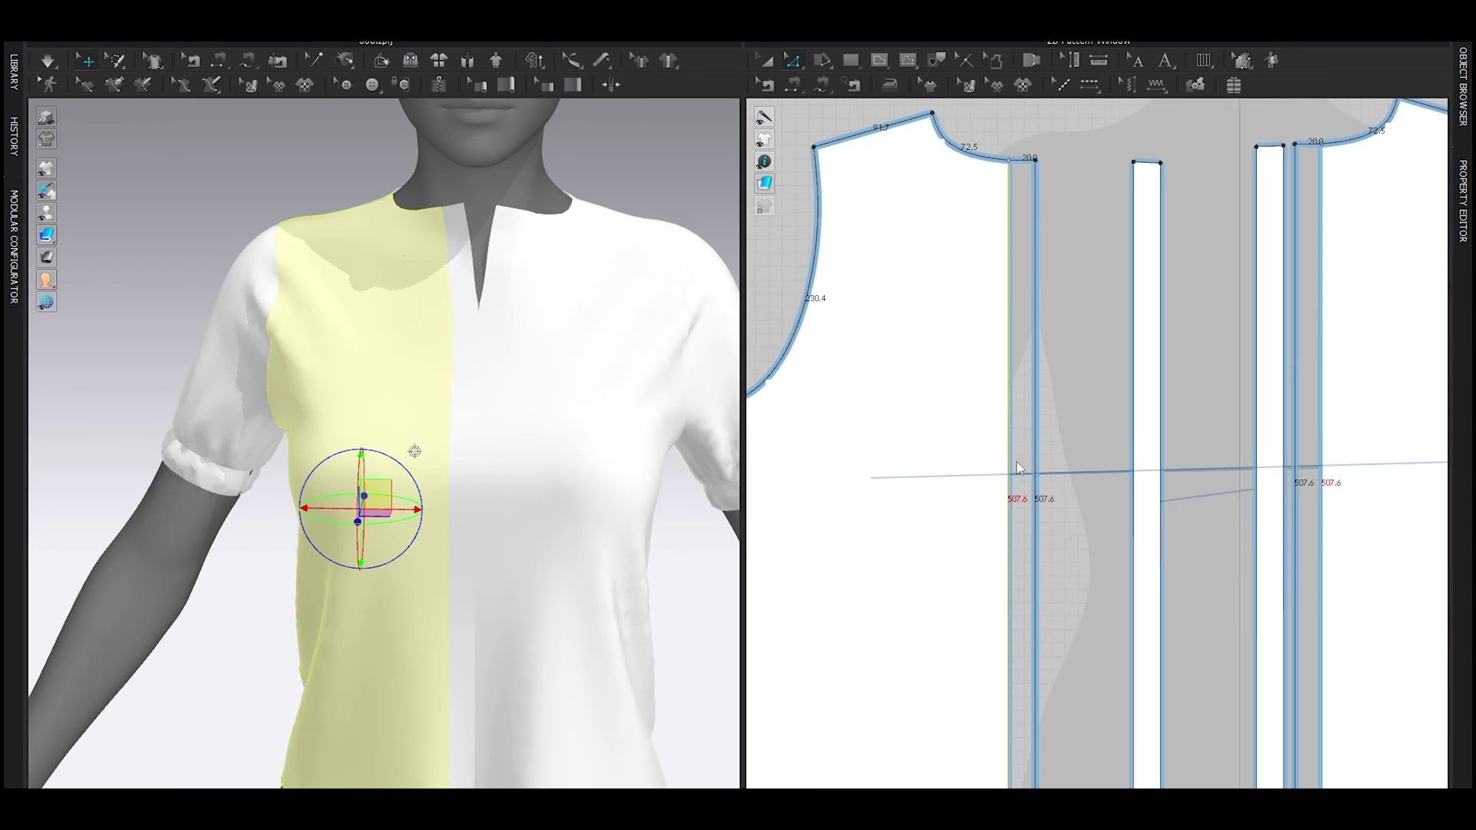
# Step: Convert the leftover neckline point of the extended front to a curve point and delete the leftover point on the hem
pyautogui.scroll(-5, 1014, 438)
pyautogui.scroll(3, 993, 312)
pyautogui.moveTo(993, 320); pyautogui.dragTo(1017, 366)
pyautogui.rightClick(1007, 346)
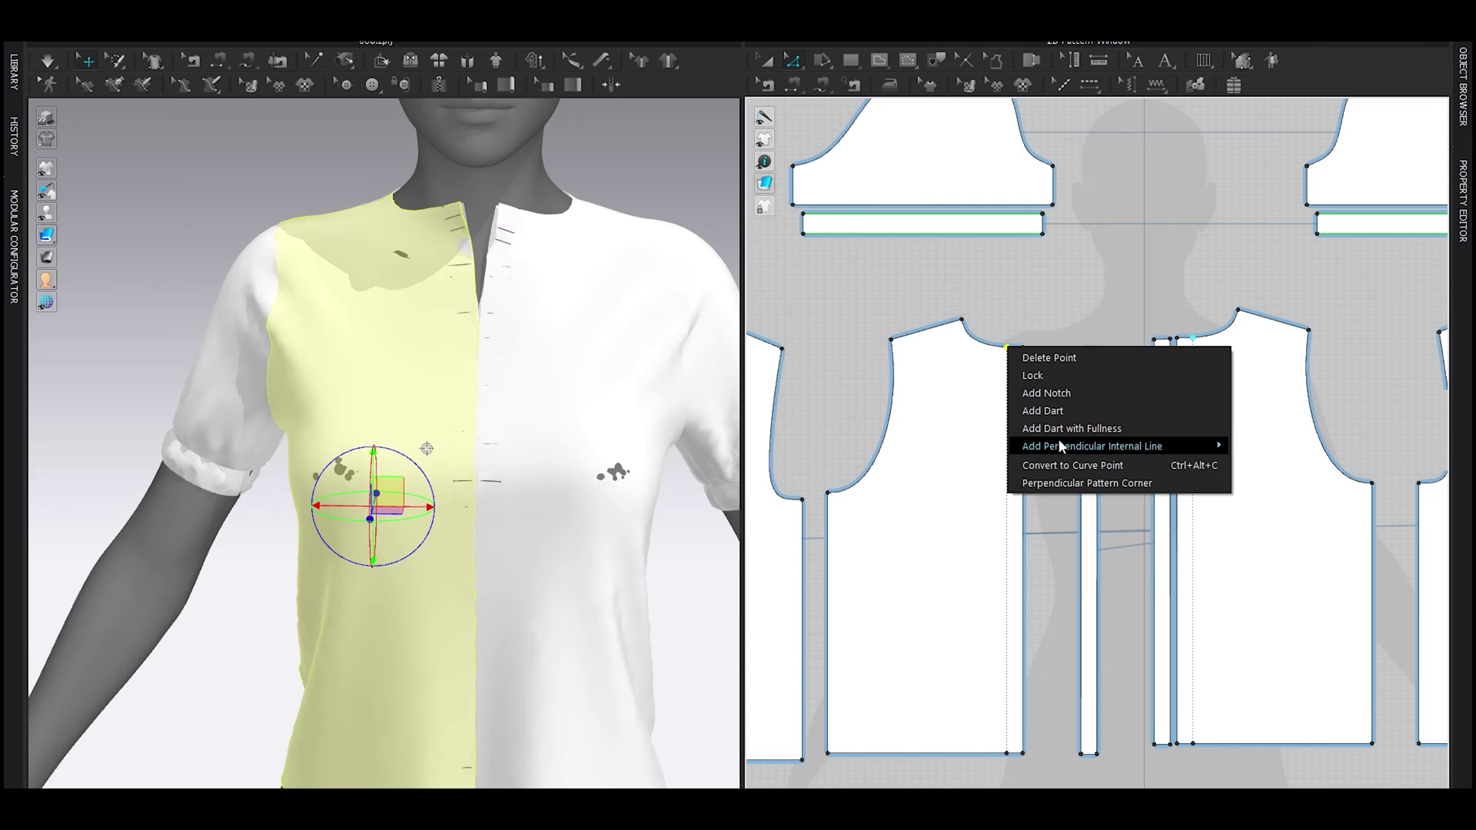
pyautogui.click(1063, 466)
pyautogui.moveTo(1023, 581); pyautogui.dragTo(1038, 369, button='middle')
pyautogui.moveTo(1027, 559); pyautogui.dragTo(1025, 558)
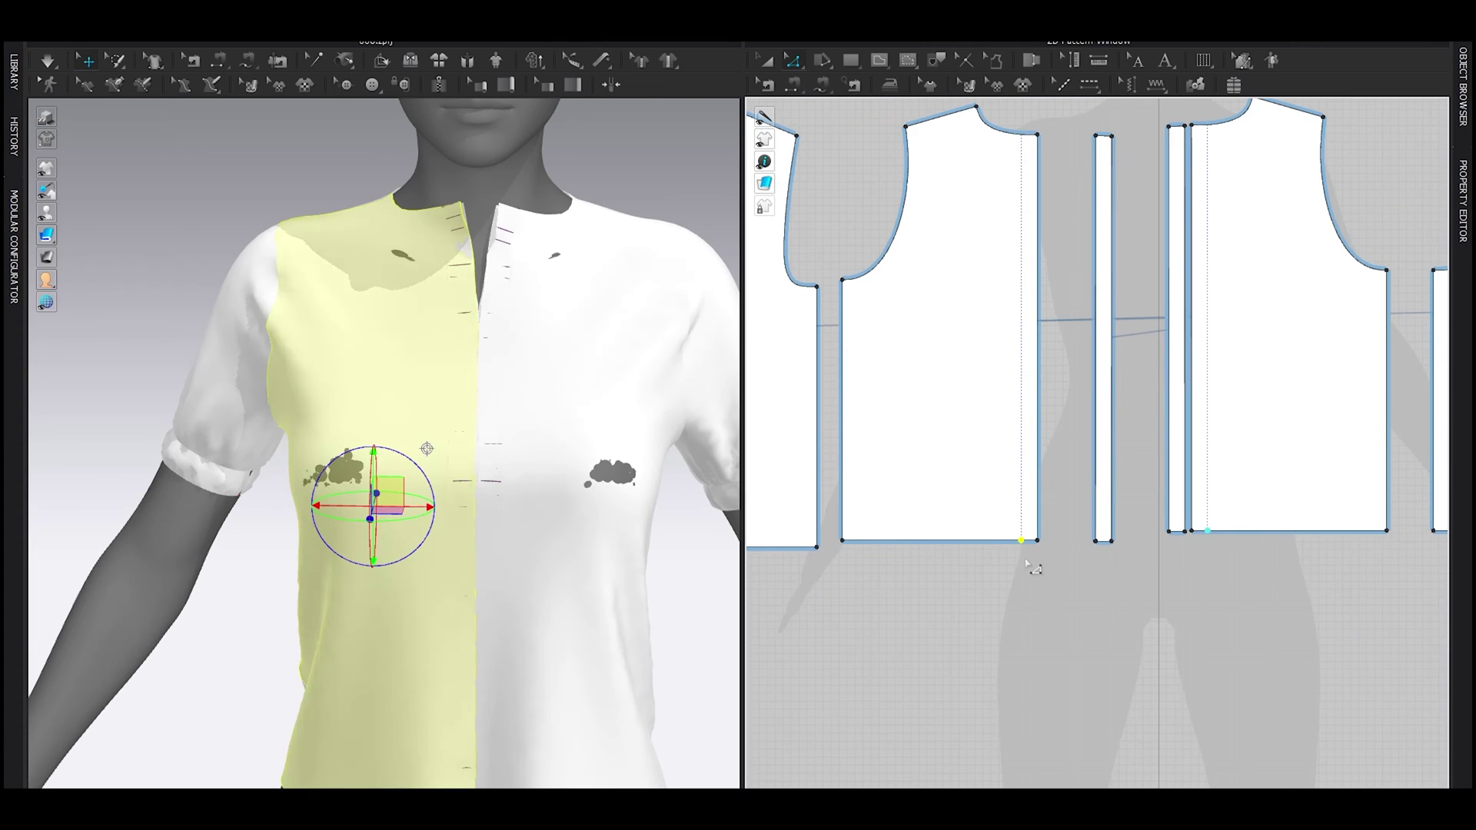
pyautogui.press('Delete')
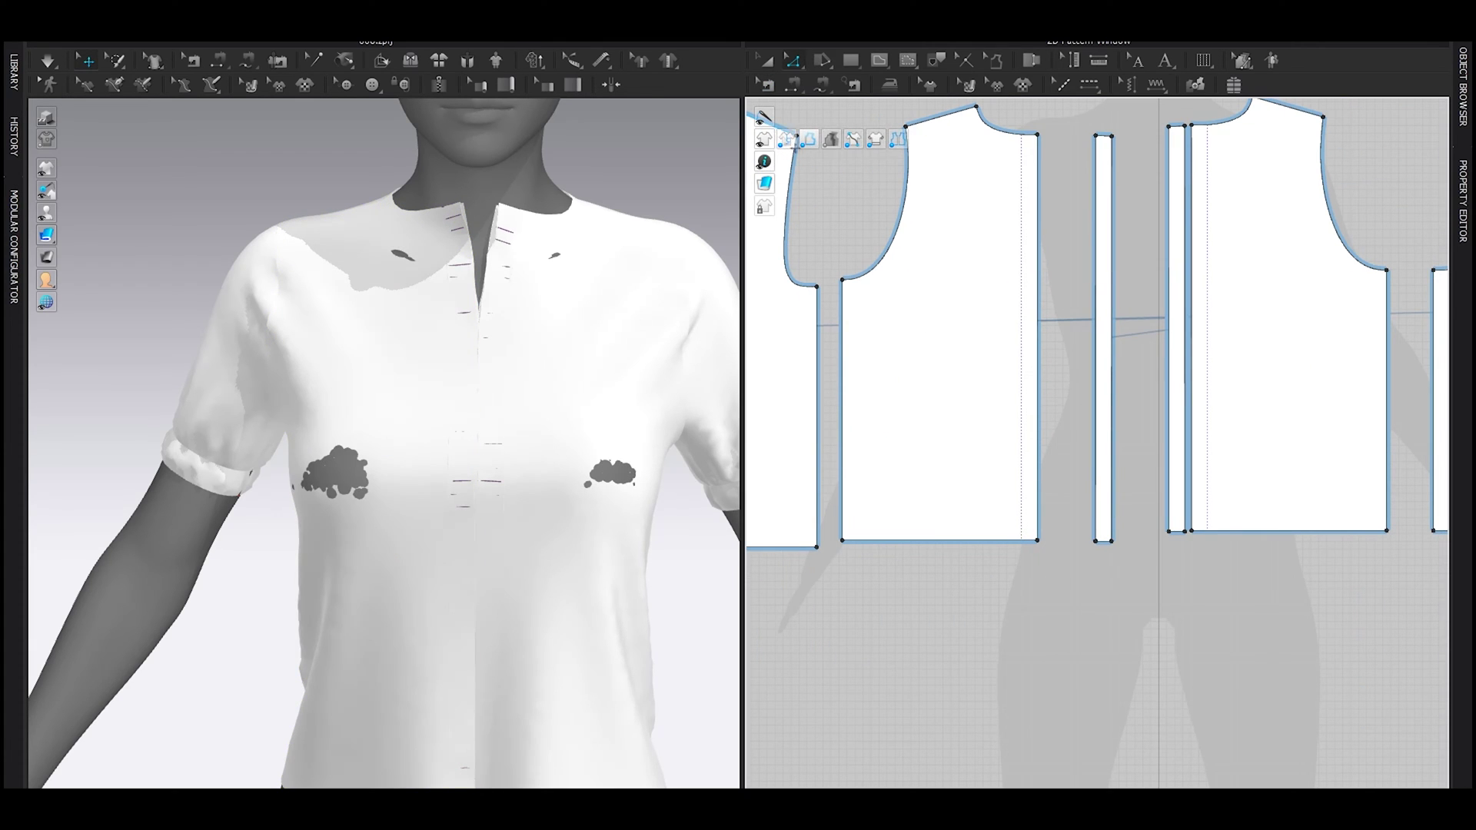
# Step: Reposition the two placket strips in the pattern layout so they sit spaced apart between the front pieces
pyautogui.moveTo(1105, 292); pyautogui.dragTo(1077, 505, button='middle')
pyautogui.scroll(3, 1076, 422)
pyautogui.press('a')
pyautogui.moveTo(1072, 418); pyautogui.dragTo(1050, 418)
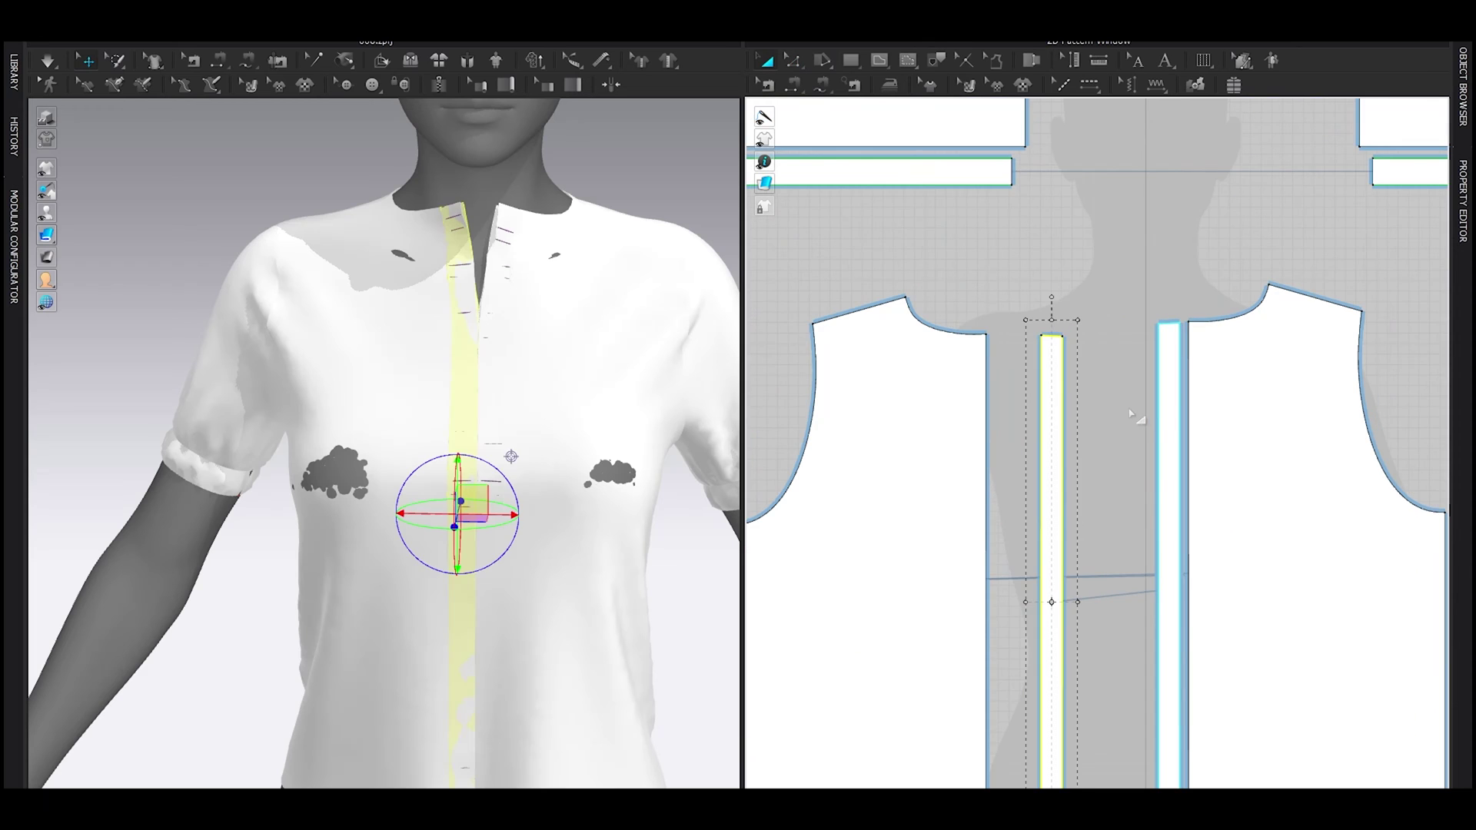
pyautogui.moveTo(1173, 412); pyautogui.dragTo(1152, 412)
# Step: Arrange the two placket strips on the avatar in front of the shirt, with one layered over the other
pyautogui.moveTo(547, 356); pyautogui.dragTo(601, 463, button='right')
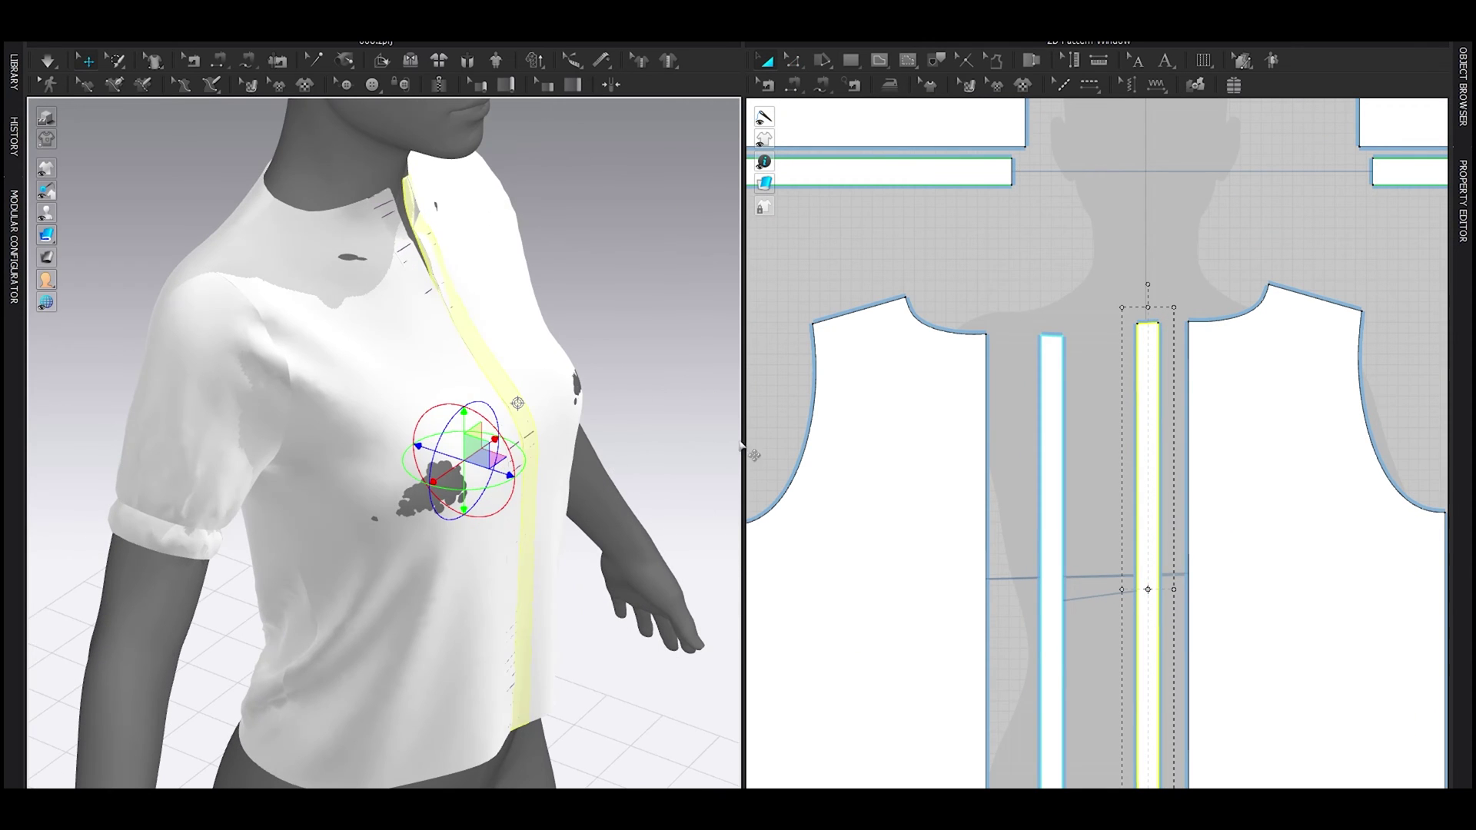
pyautogui.click(1051, 355)
pyautogui.moveTo(485, 485); pyautogui.dragTo(504, 492)
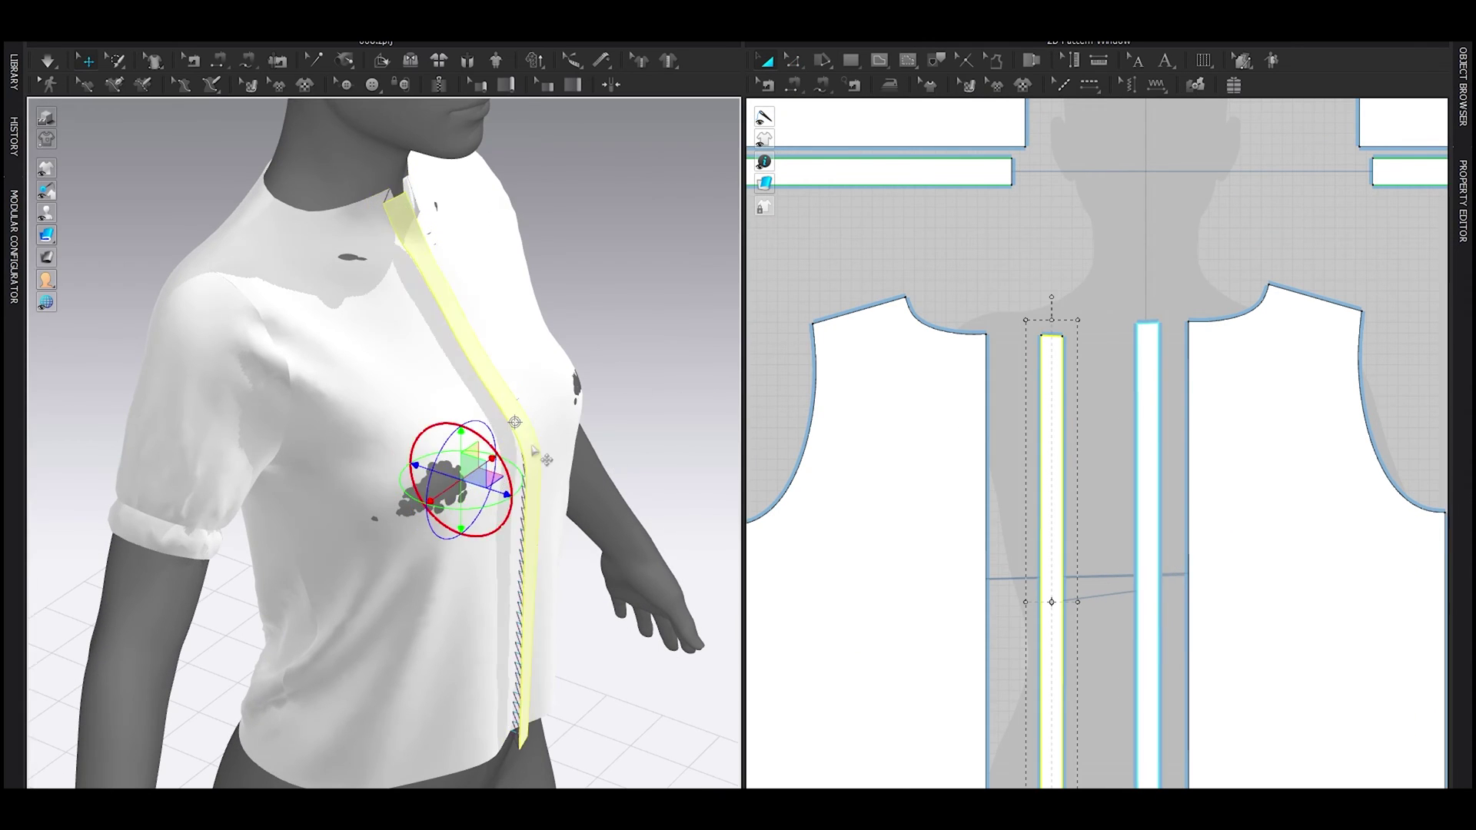
pyautogui.moveTo(516, 465); pyautogui.dragTo(487, 491, button='right')
pyautogui.moveTo(488, 490); pyautogui.dragTo(508, 489)
pyautogui.click(487, 415)
pyautogui.moveTo(500, 461); pyautogui.dragTo(498, 424, button='right')
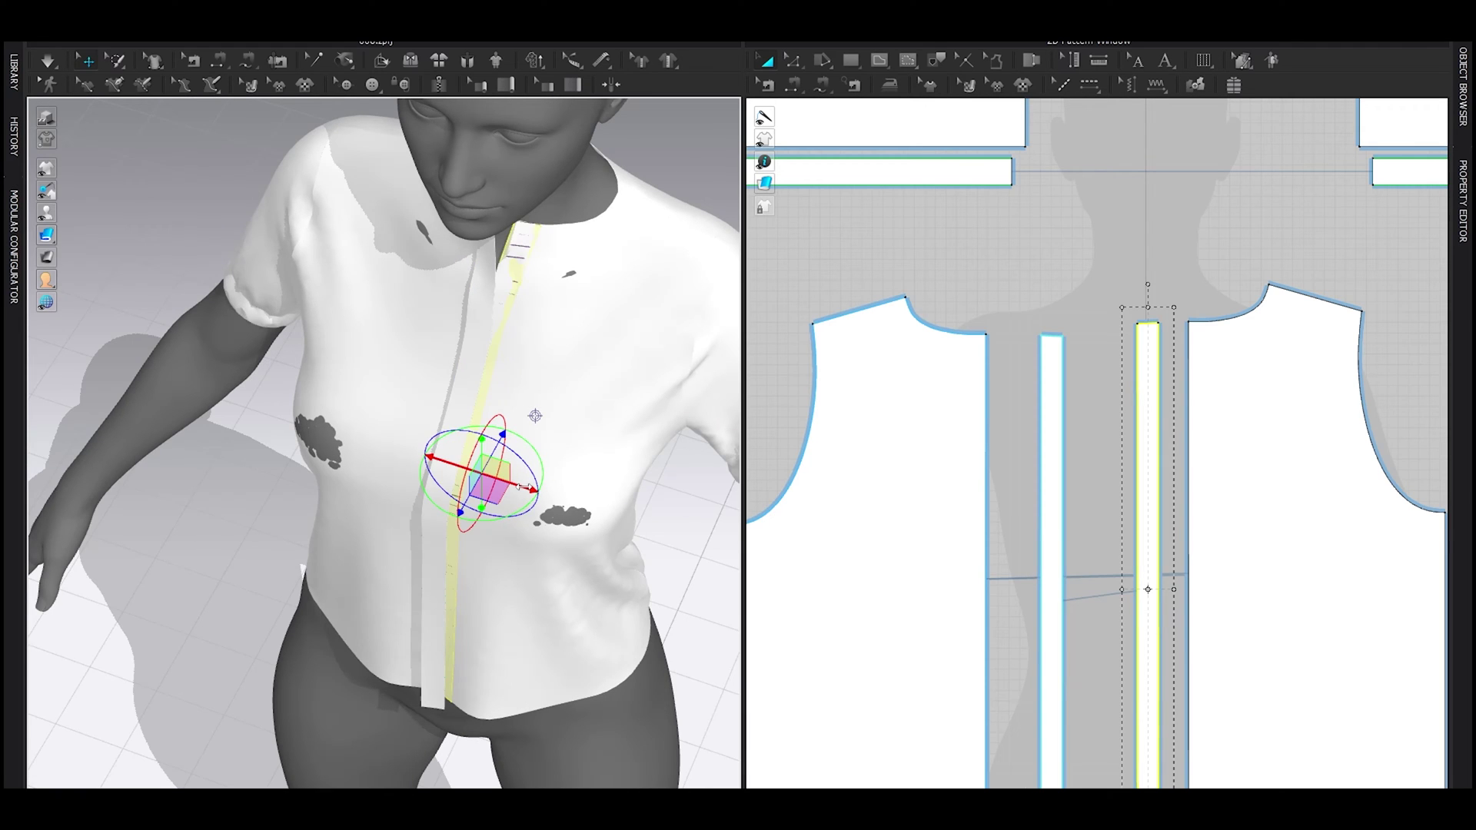
pyautogui.moveTo(522, 488); pyautogui.dragTo(510, 483)
pyautogui.moveTo(572, 493); pyautogui.dragTo(473, 475, button='right')
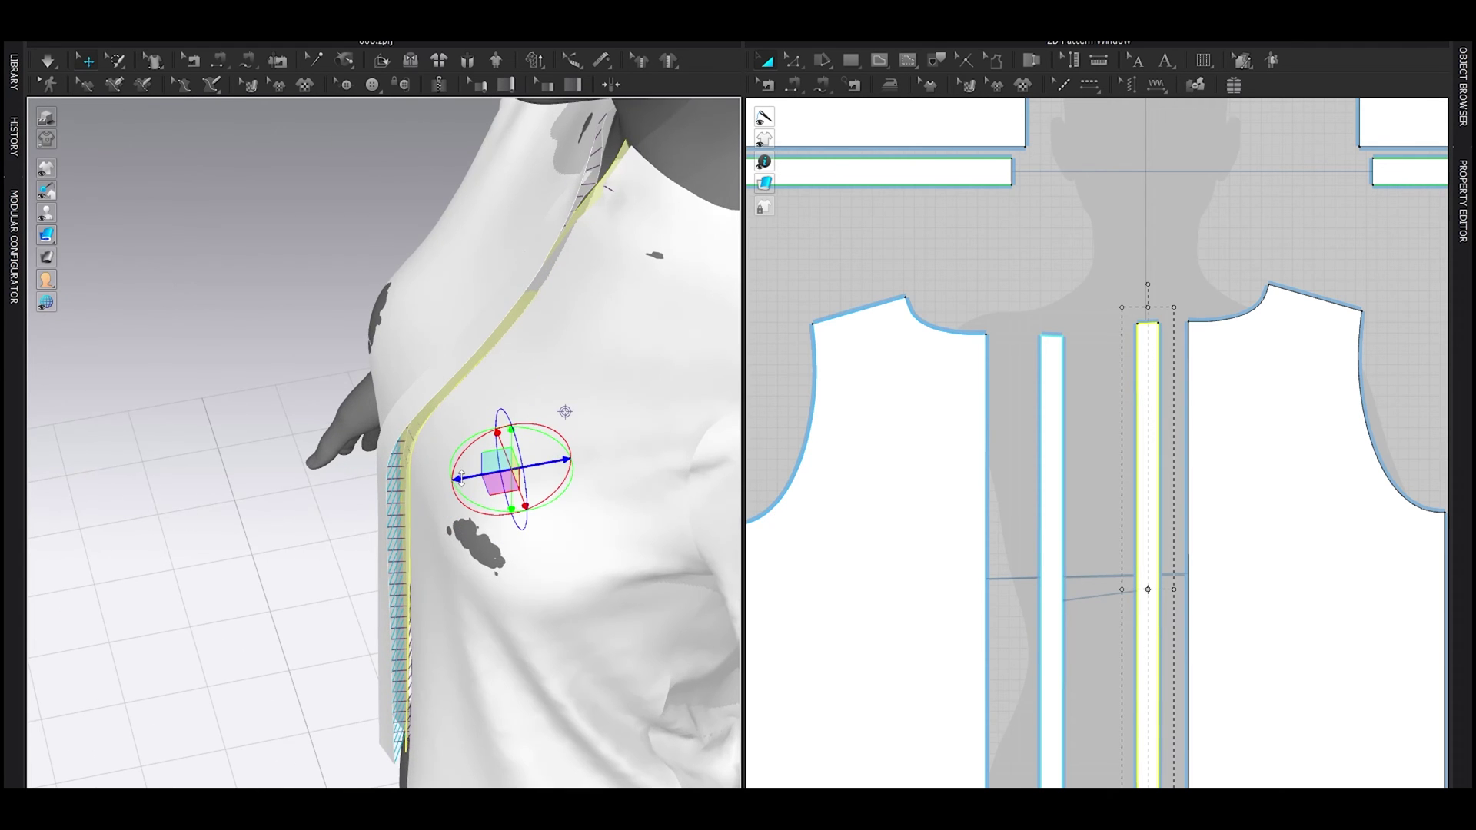
# Step: Sew the facing edges of the two placket strips together from below the neck opening down to the hem
pyautogui.press('n')
pyautogui.click(1136, 477)
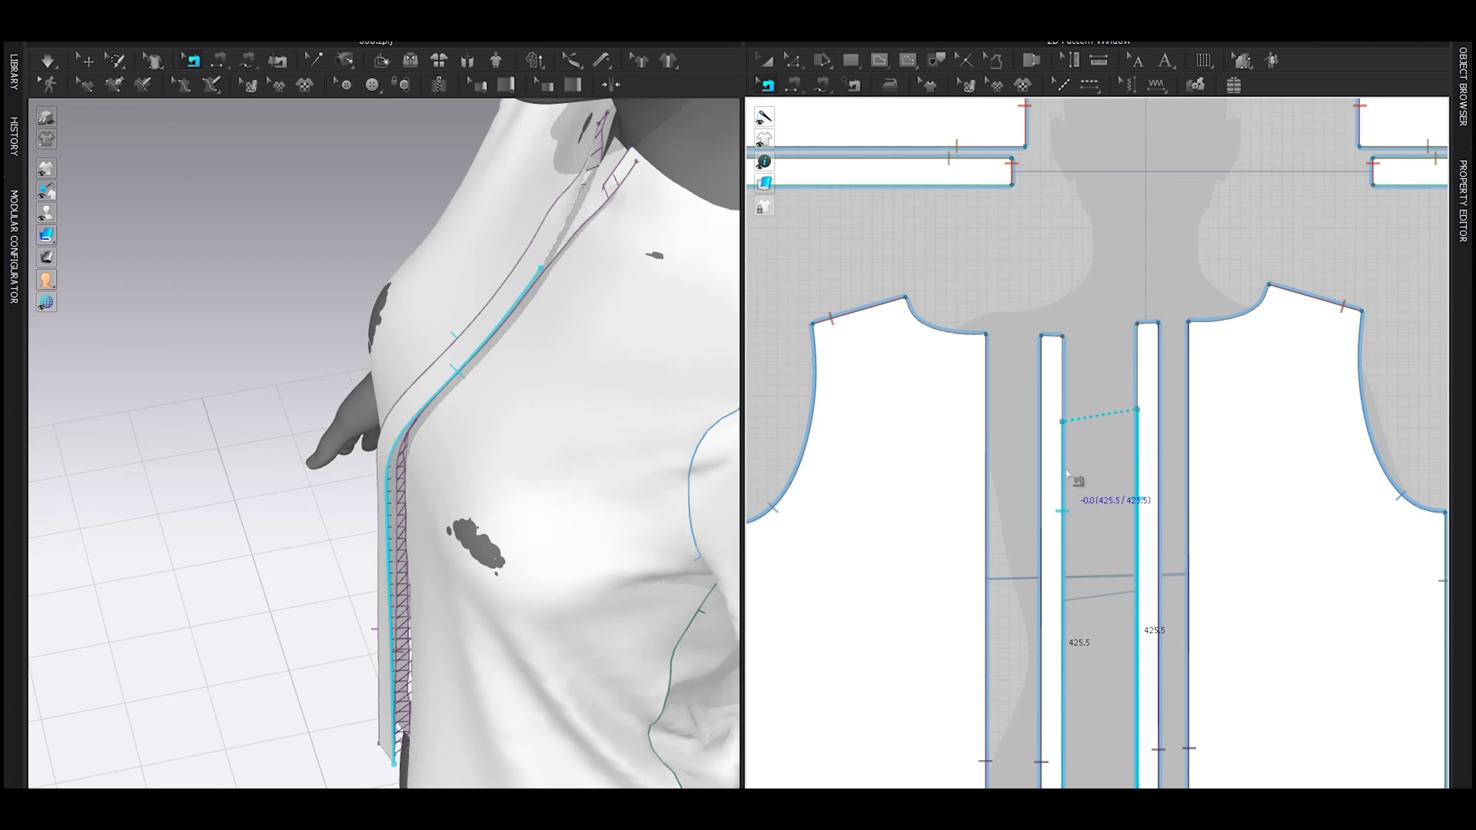
pyautogui.click(1066, 475)
# Step: Move the raised placket strip in the pattern layout so it lines up level with the other strip
pyautogui.scroll(-4, 1067, 474)
pyautogui.moveTo(1067, 474); pyautogui.dragTo(999, 441, button='middle')
pyautogui.scroll(3, 999, 438)
pyautogui.press('a')
pyautogui.moveTo(1002, 409); pyautogui.dragTo(991, 420)
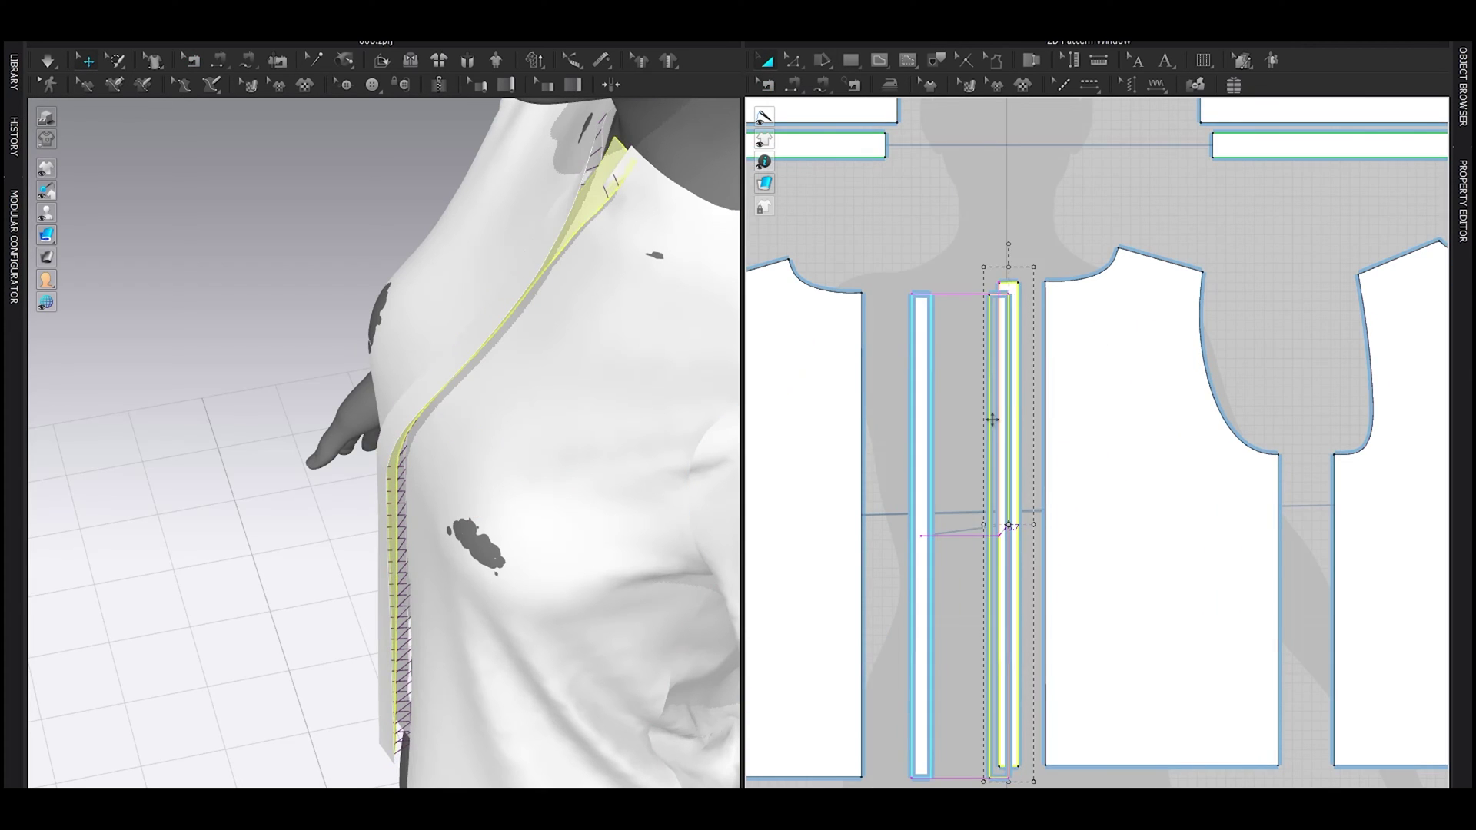
# Step: Distribute an internal line between the two long edges of the placket strips so it runs lengthwise along their centre
pyautogui.click(950, 260)
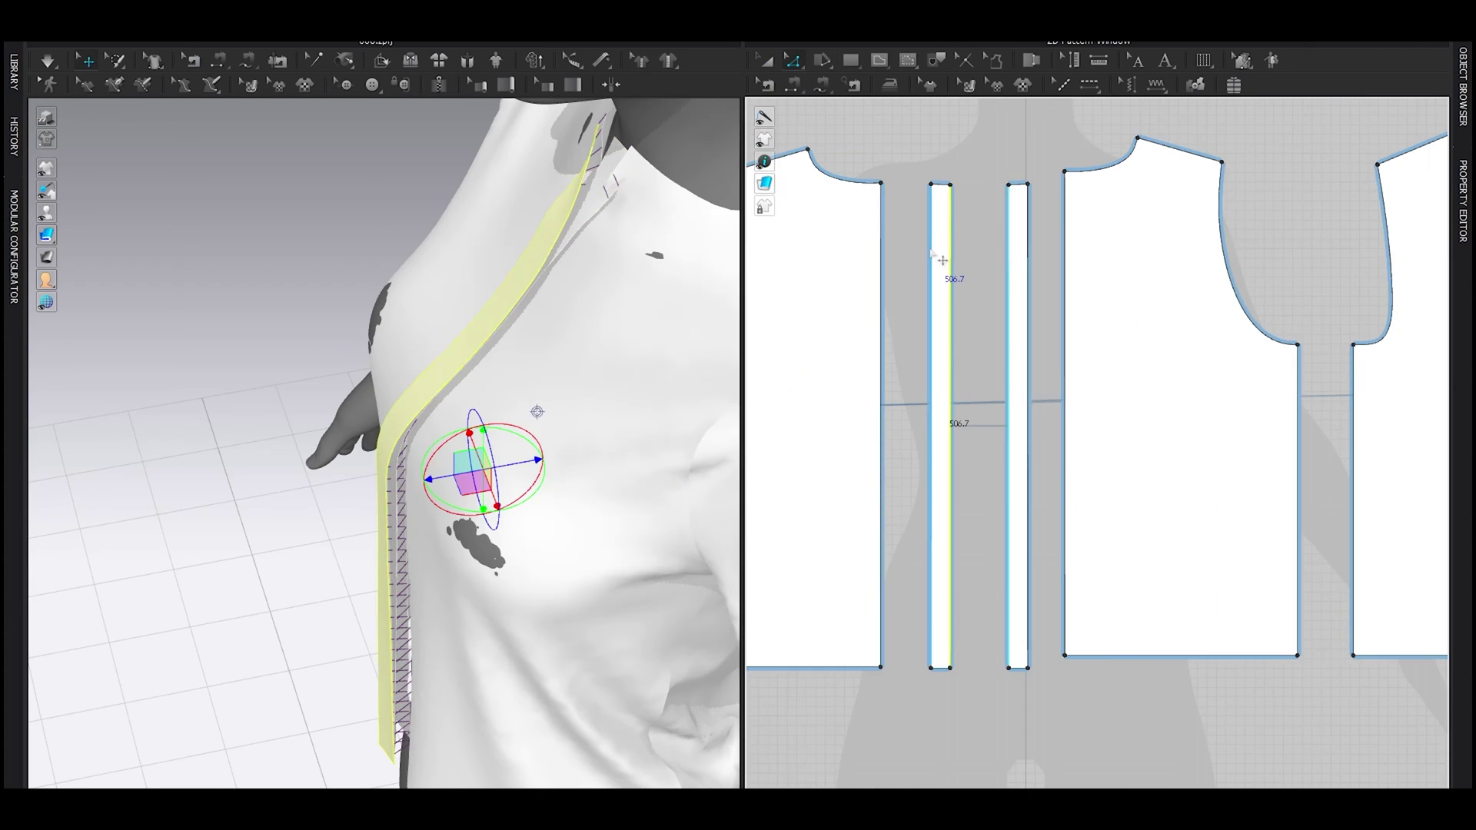
pyautogui.keyDown('shift'); pyautogui.click(931, 260); pyautogui.keyUp('shift')
pyautogui.rightClick(950, 259)
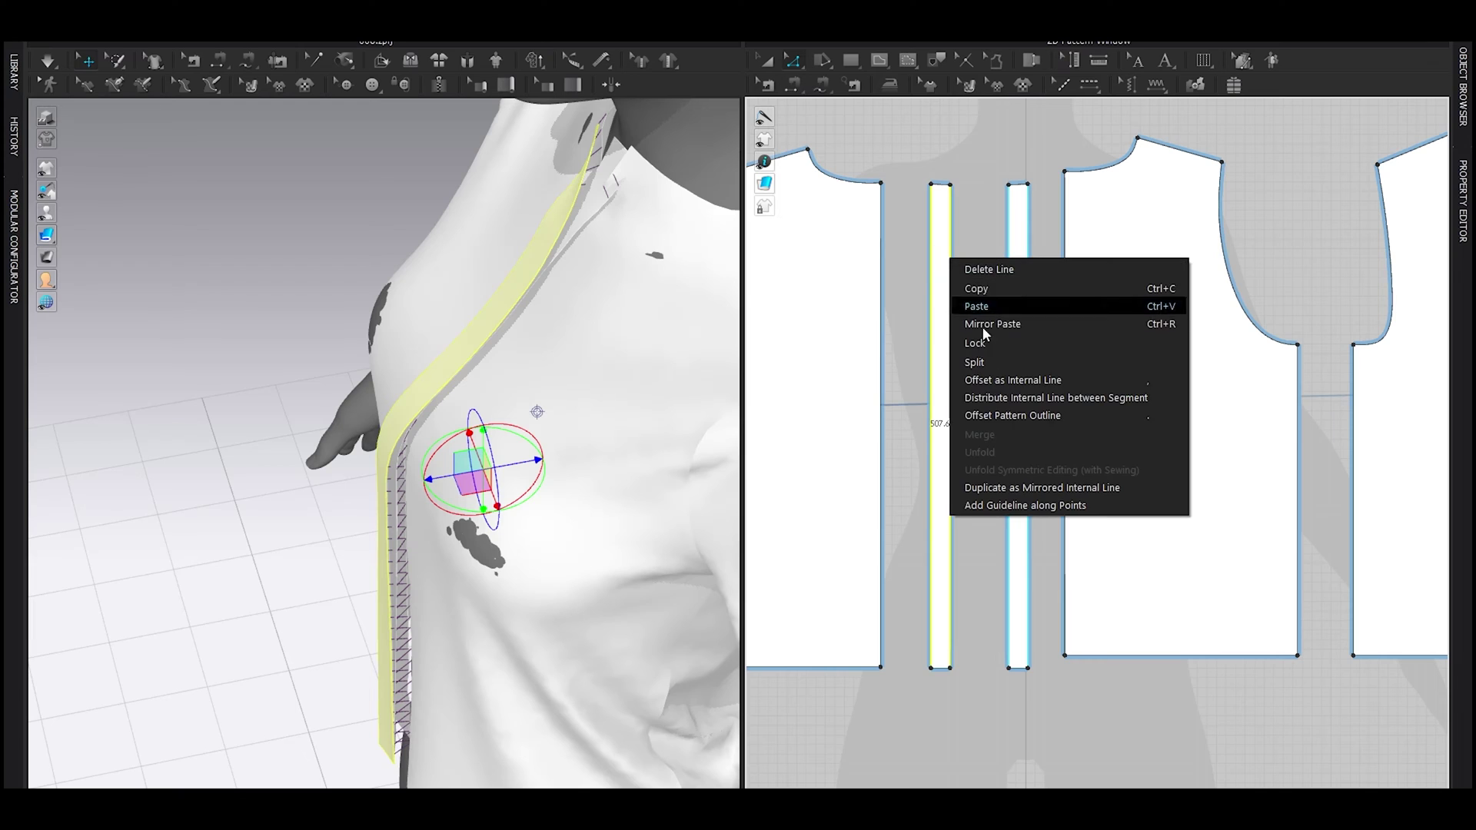
pyautogui.click(1010, 398)
pyautogui.click(703, 498)
# Step: Sew the centre internal lines of the two placket strips together and simulate the garment
pyautogui.press('n')
pyautogui.click(945, 263)
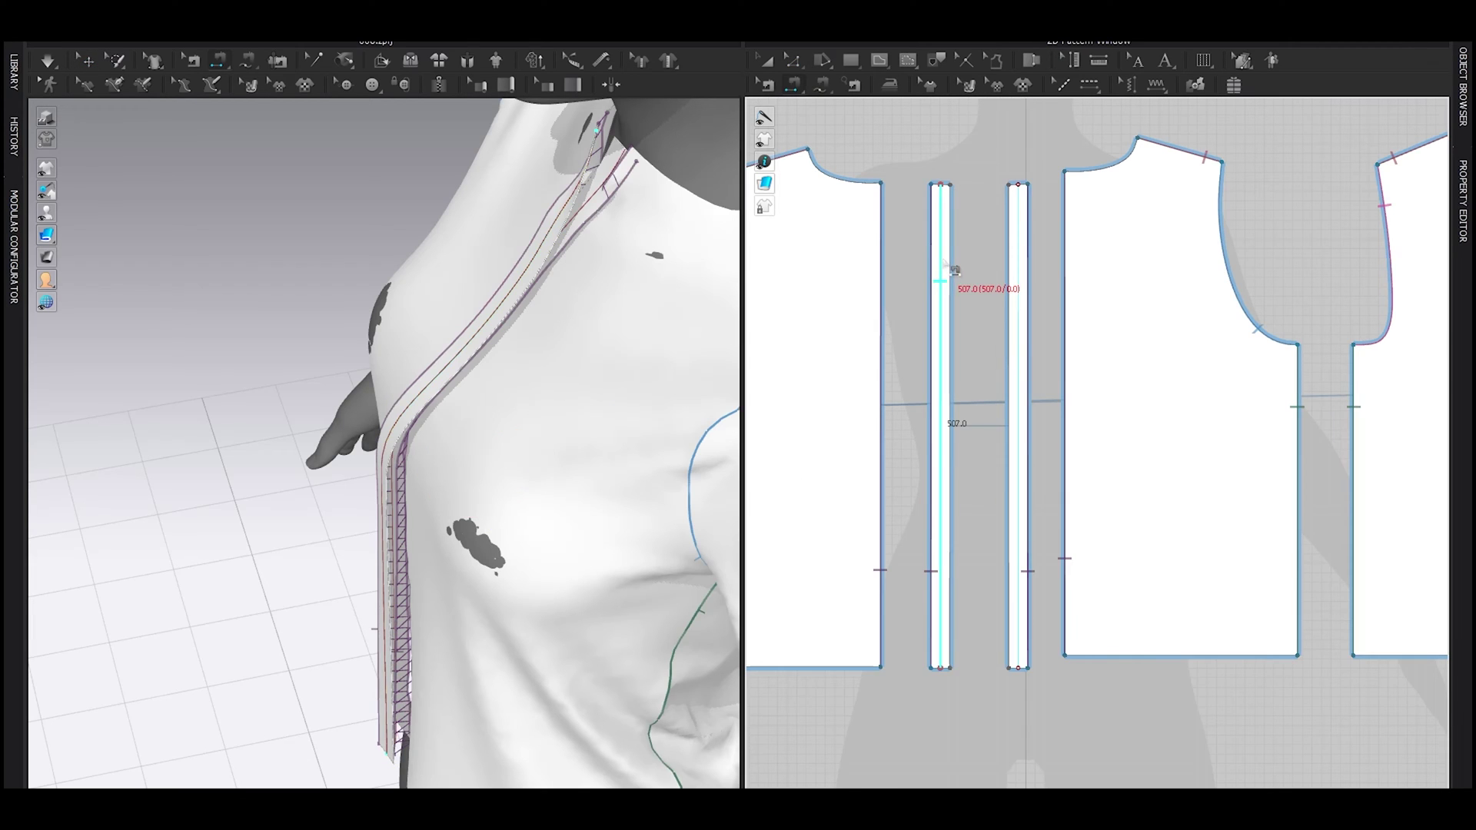
pyautogui.click(1019, 269)
pyautogui.press('a')
pyautogui.press('space')
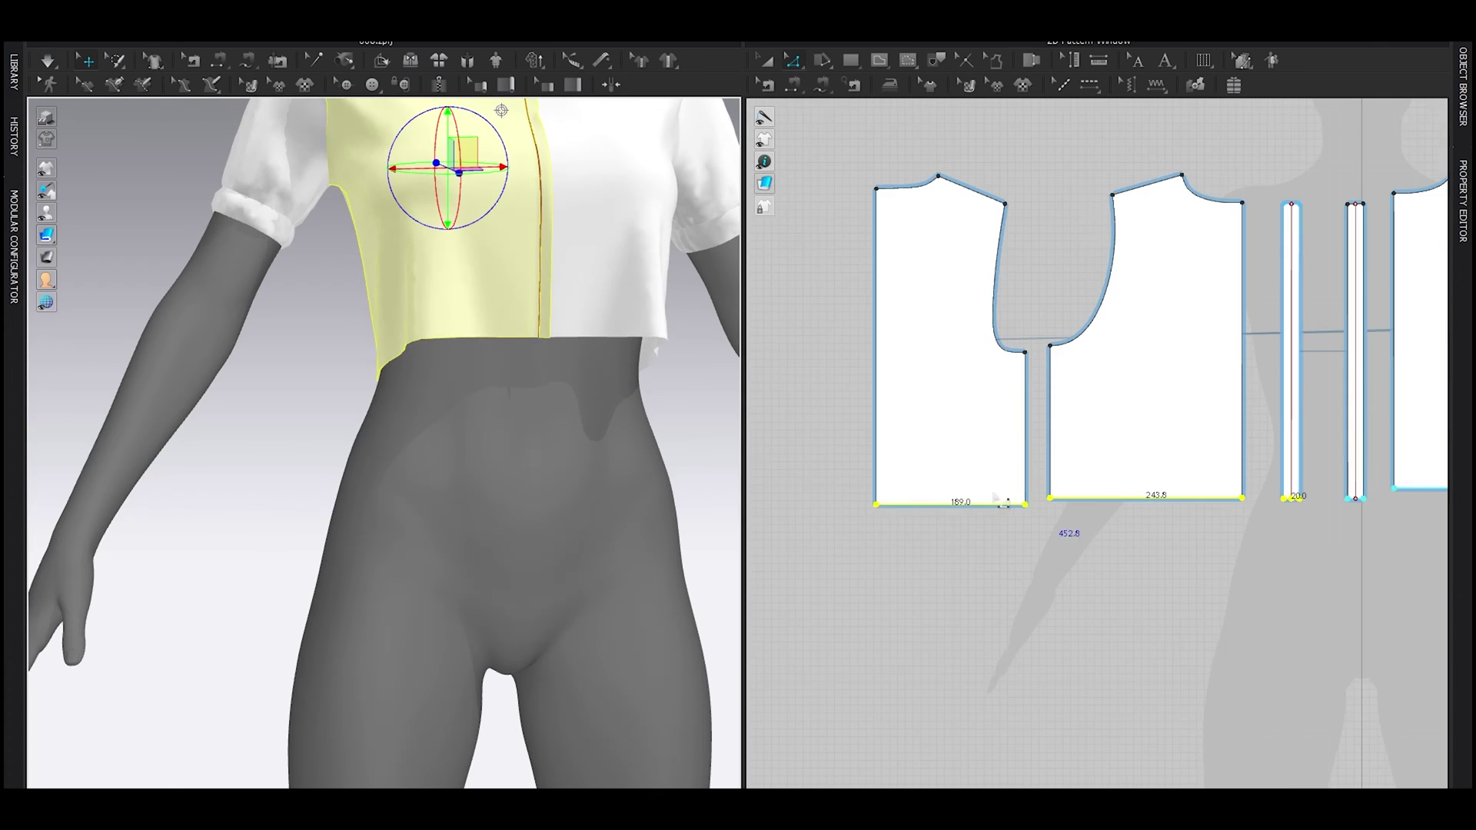
# Step: Spread the side-seam hem corners of the front and back away from each other to taper the waist, and simulate
pyautogui.click(1025, 438)
pyautogui.keyDown('shift'); pyautogui.click(1050, 446); pyautogui.keyUp('shift')
pyautogui.press('a')
pyautogui.moveTo(991, 442); pyautogui.dragTo(978, 435)
pyautogui.press('z')
pyautogui.moveTo(999, 514); pyautogui.dragTo(1133, 502)
pyautogui.scroll(5, 1059, 496)
pyautogui.press('space')
pyautogui.press('space')
pyautogui.press('space')
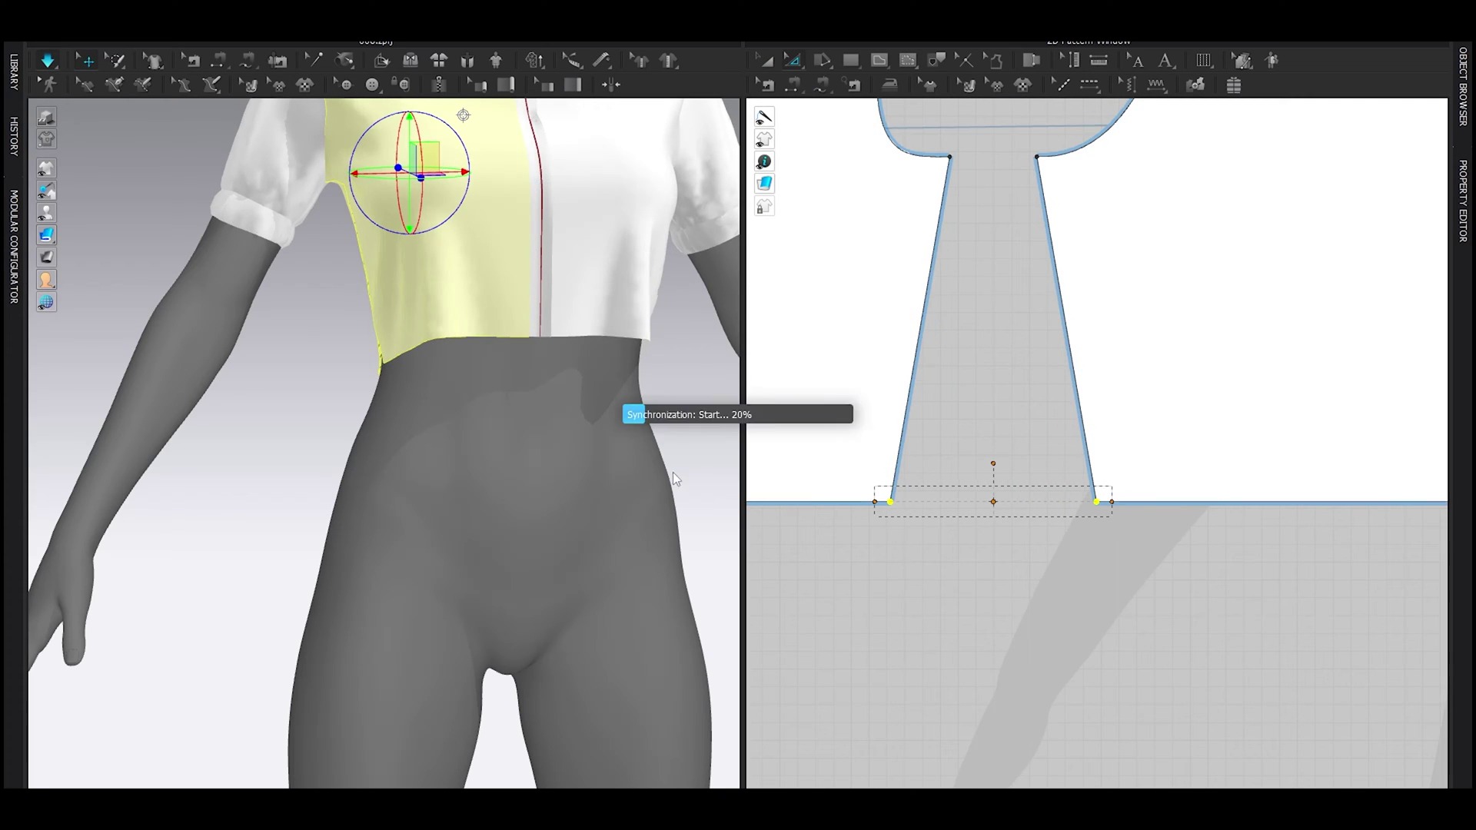
pyautogui.press('space')
# Step: Add three points about 21 mm apart on the front hem and pull the middle one up to form a waist dart
pyautogui.click(445, 389)
pyautogui.moveTo(445, 389); pyautogui.dragTo(499, 396, button='right')
pyautogui.scroll(-4, 1033, 504)
pyautogui.scroll(7, 1260, 492)
pyautogui.press('x')
pyautogui.click(1053, 544)
pyautogui.click(1199, 545)
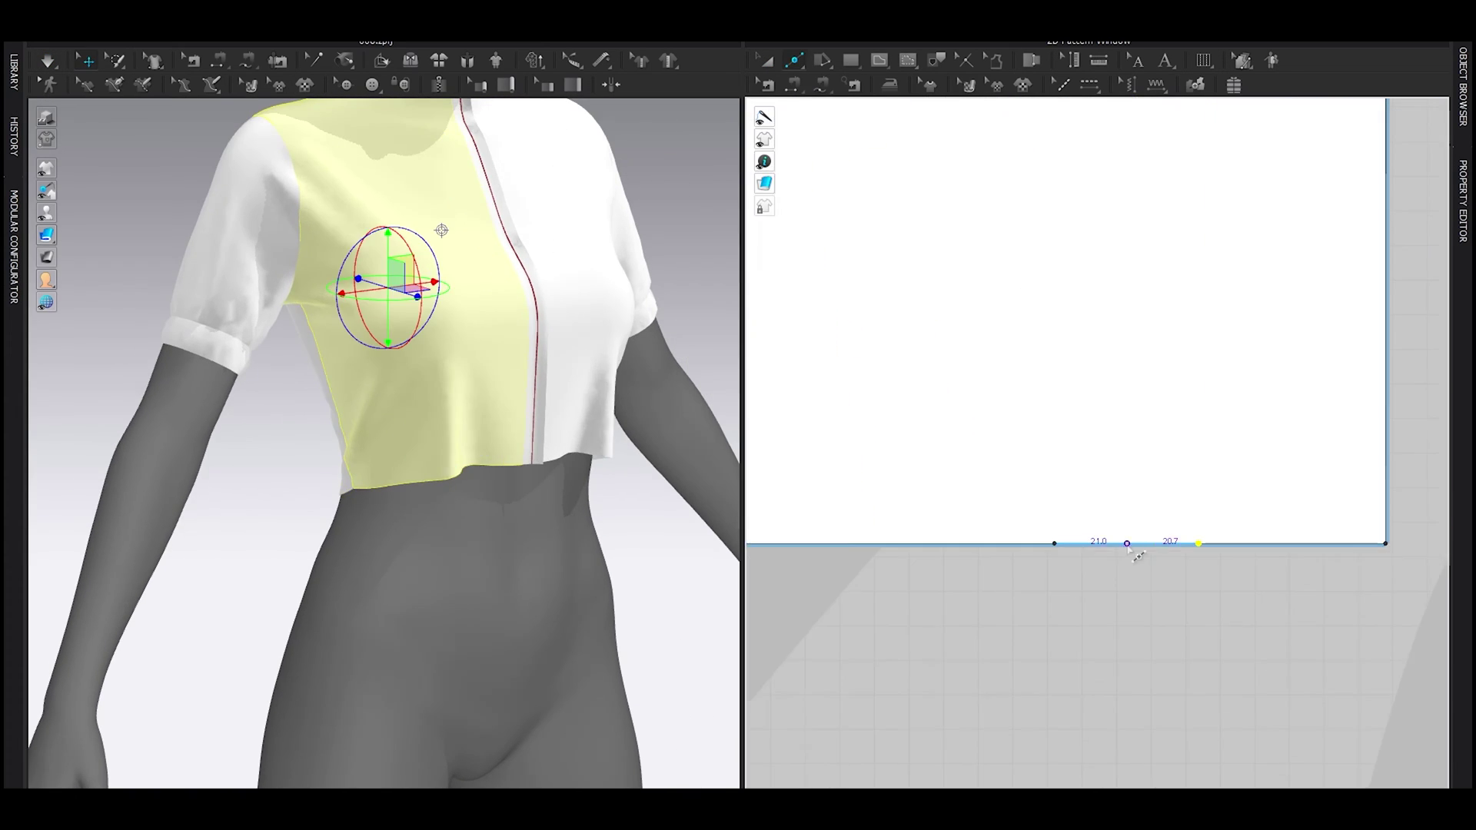
pyautogui.click(1127, 545)
pyautogui.press('z')
pyautogui.click(1020, 509)
pyautogui.moveTo(1126, 544); pyautogui.dragTo(1092, 461)
# Step: Raise the hem point of the dart leg nearest the centre front slightly and simulate the garment
pyautogui.scroll(-4, 1020, 508)
pyautogui.click(1112, 509)
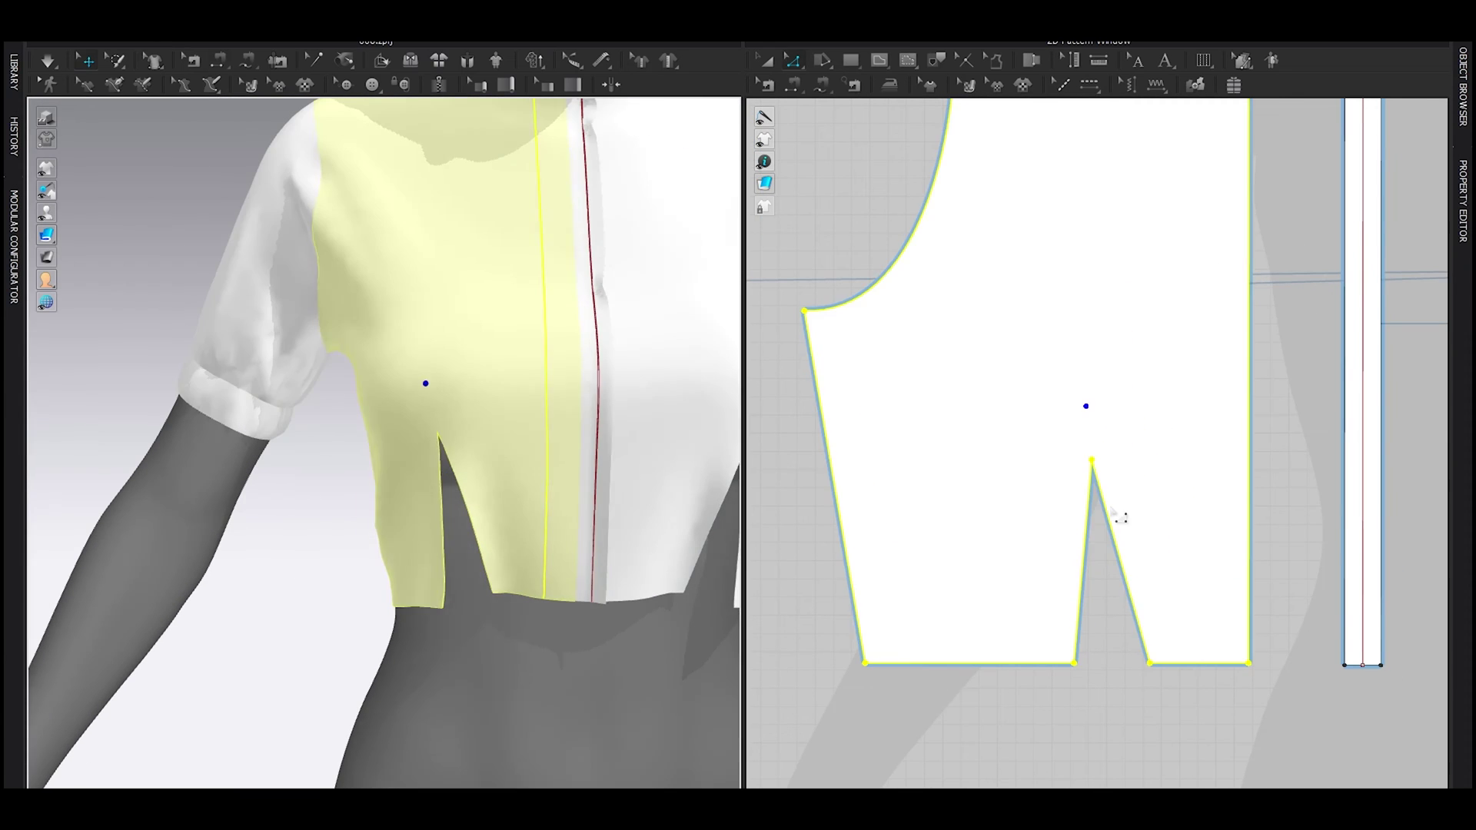
pyautogui.scroll(4, 1082, 661)
pyautogui.moveTo(1199, 665); pyautogui.dragTo(1197, 652)
pyautogui.scroll(4, 1188, 629)
pyautogui.press('space')
pyautogui.click(441, 339)
# Step: Pull the side-seam hem corners of the front and back further into the pieces for a tighter waist
pyautogui.scroll(-6, 1146, 605)
pyautogui.moveTo(1076, 643); pyautogui.dragTo(1017, 644)
pyautogui.moveTo(492, 691); pyautogui.dragTo(507, 585, button='right')
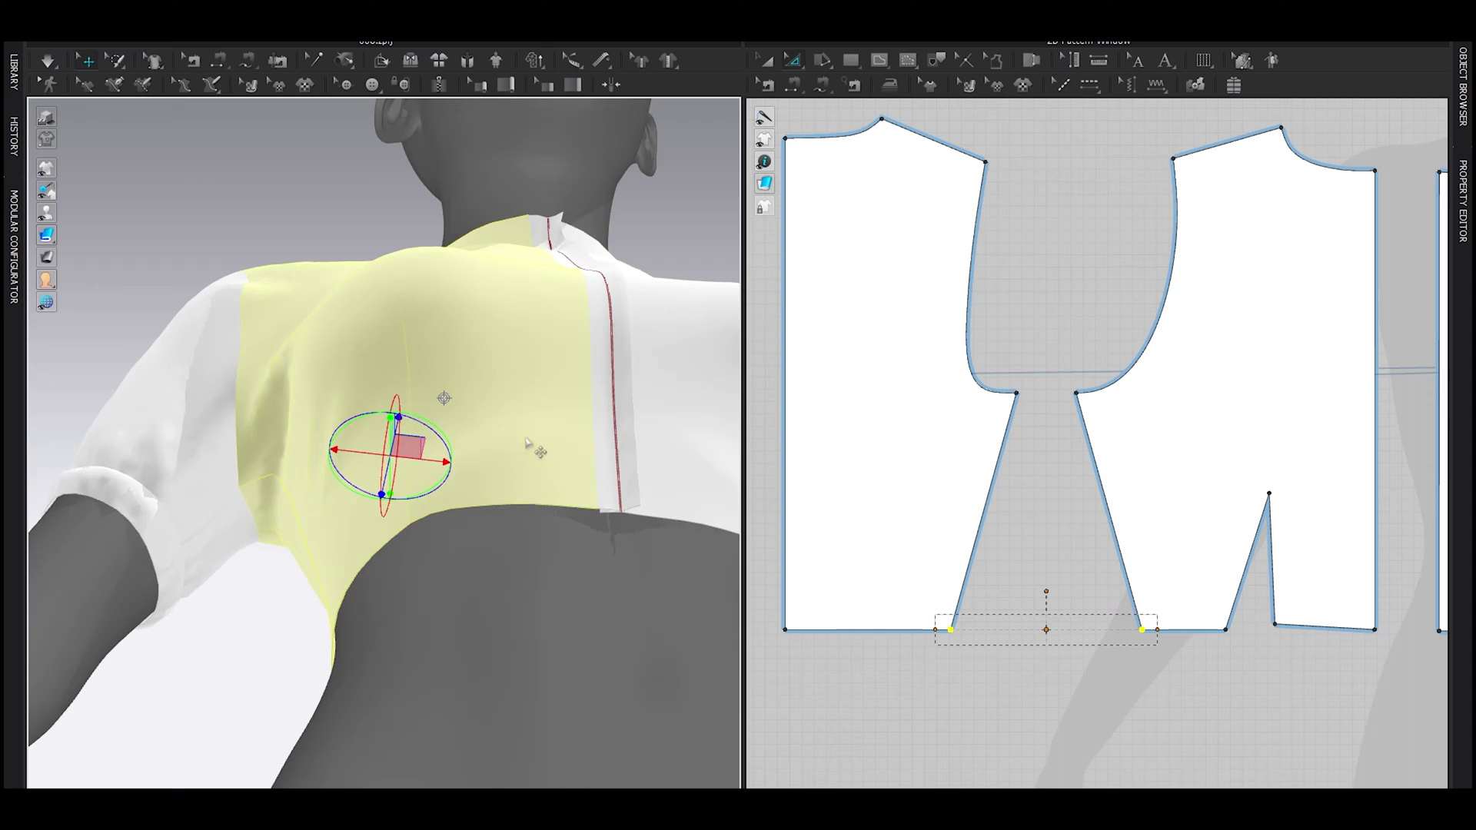
pyautogui.moveTo(538, 584); pyautogui.dragTo(586, 504, button='right')
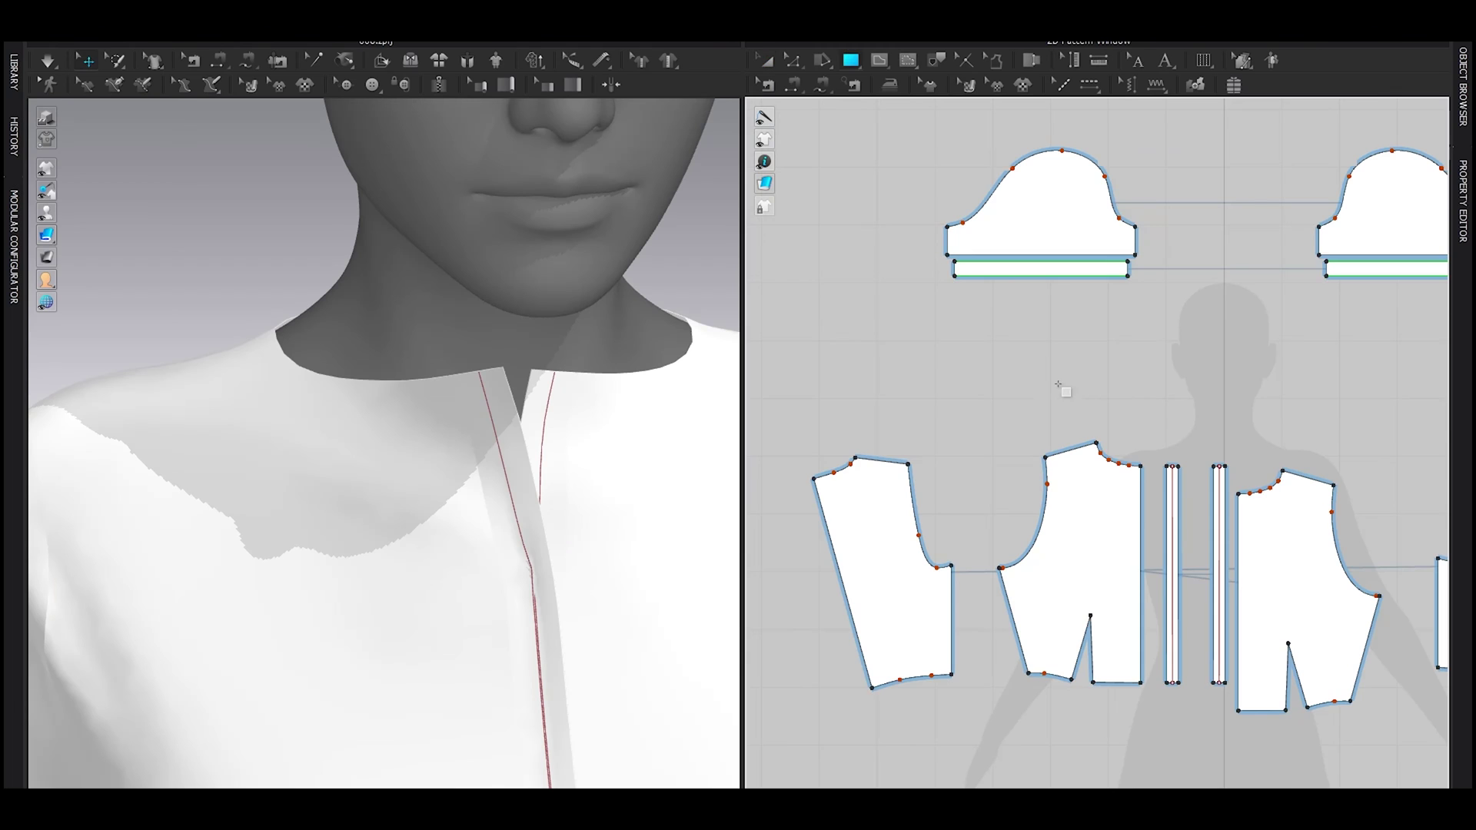
# Step: Apply Fullness across the collar strip from its upper to its lower edge so the back half curves upward
pyautogui.scroll(3, 1139, 420)
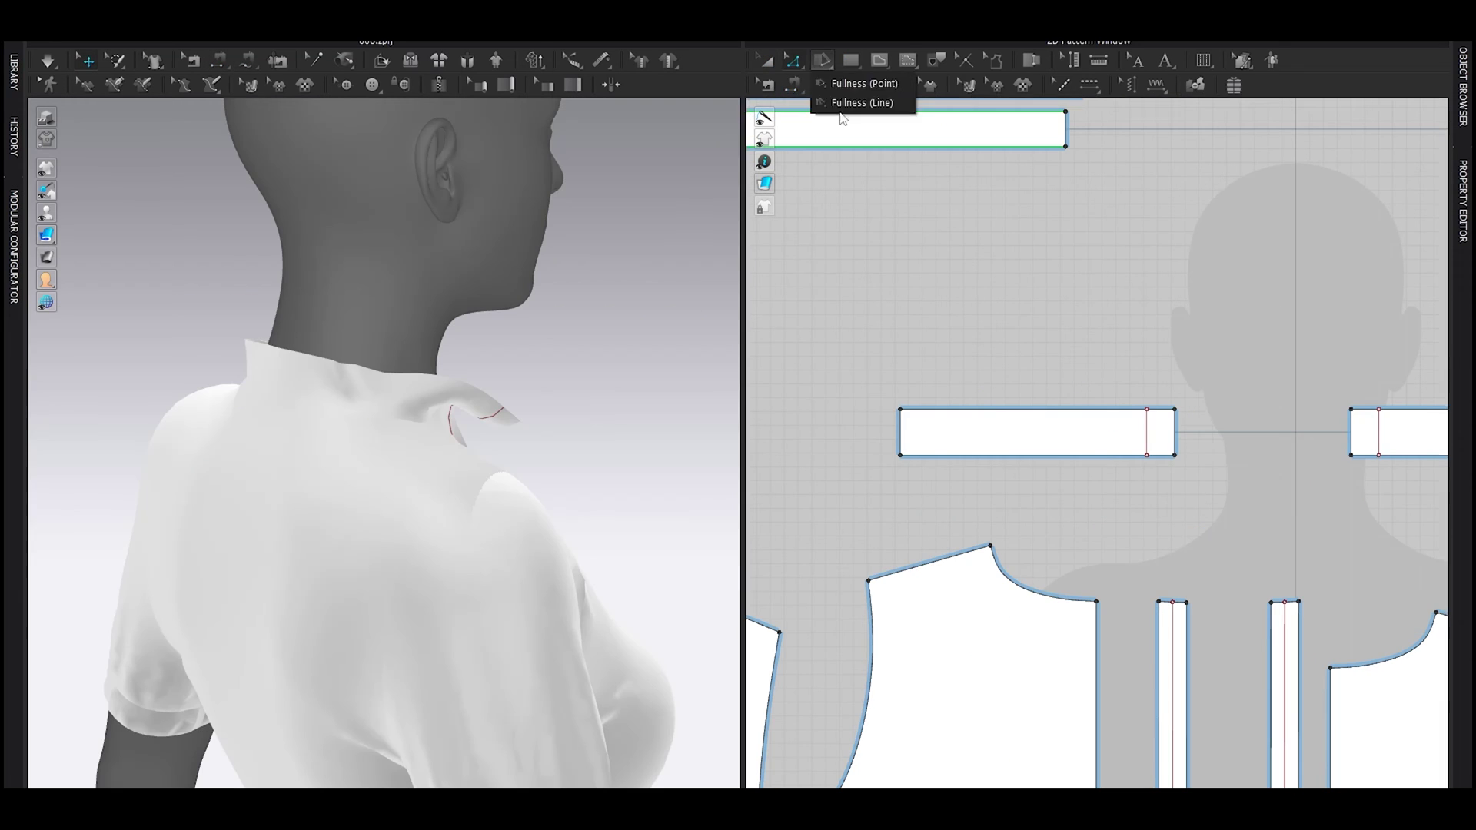
pyautogui.click(822, 60)
pyautogui.click(1036, 408)
pyautogui.click(1042, 455)
pyautogui.press('Return')
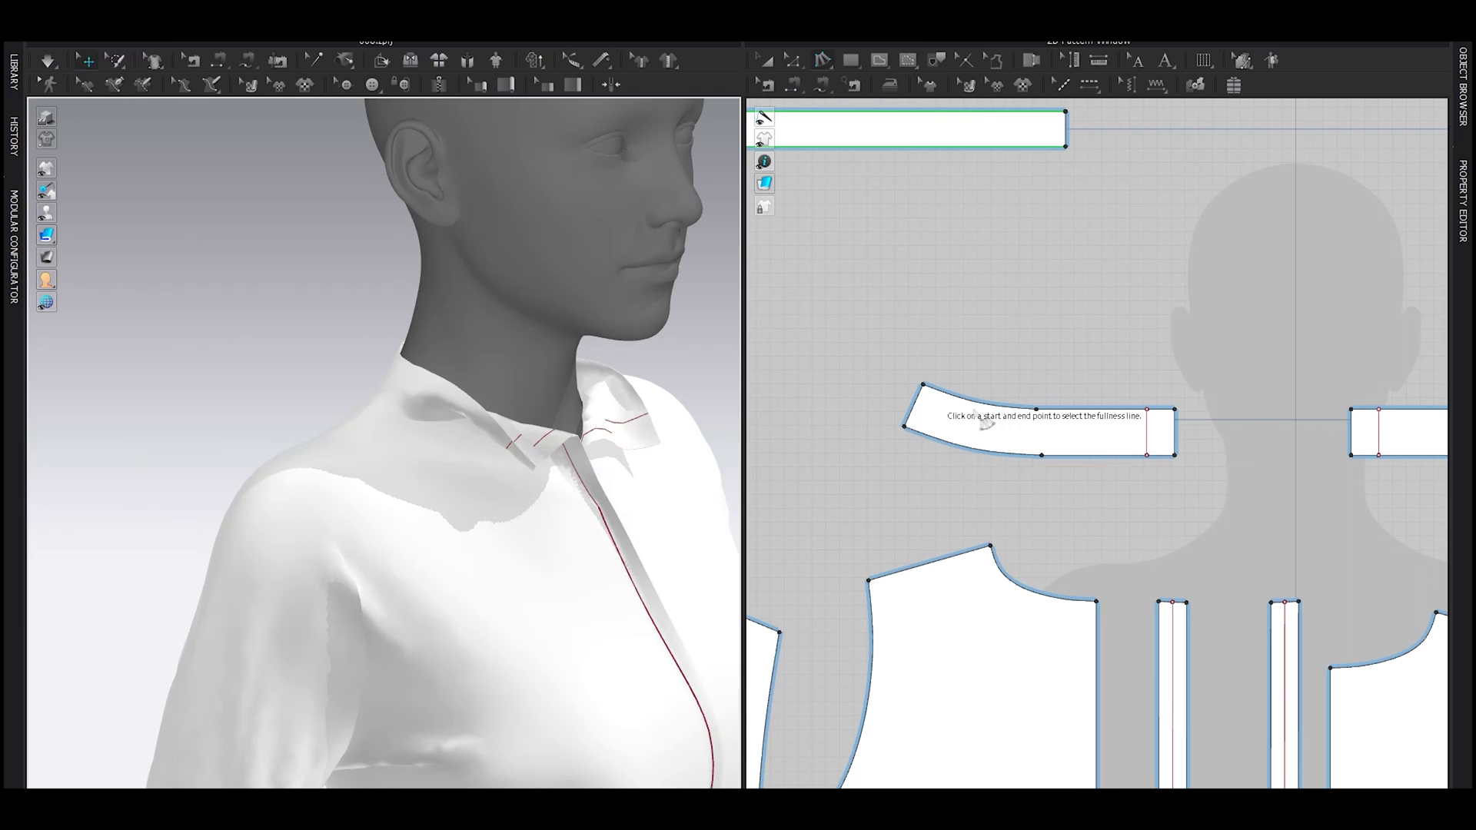
pyautogui.moveTo(1057, 485); pyautogui.dragTo(998, 372)
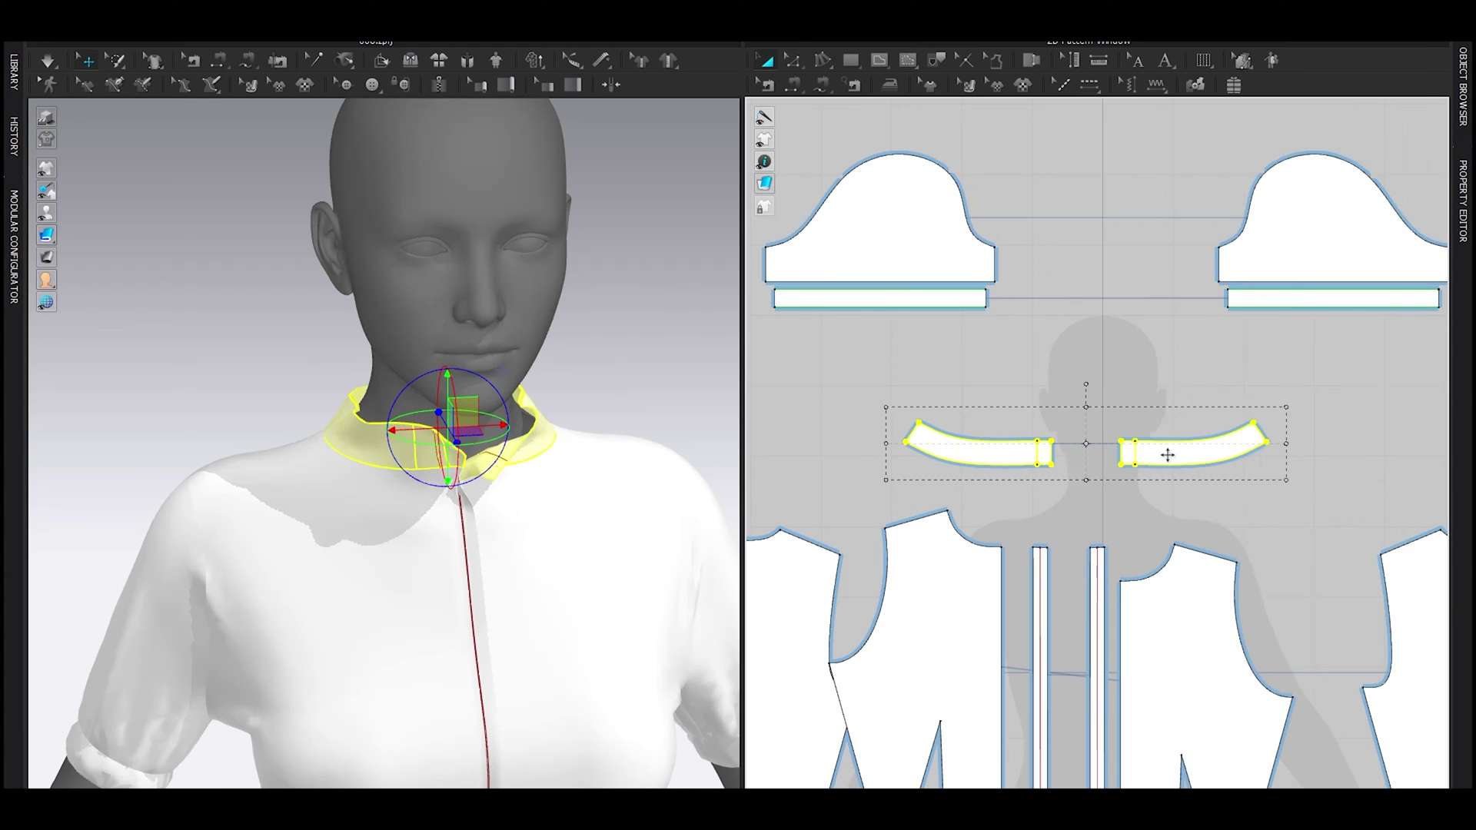
# Step: Layer clone both collar pieces underneath, place the copies above the originals, and remove the copies' linked editing
pyautogui.rightClick(1169, 452)
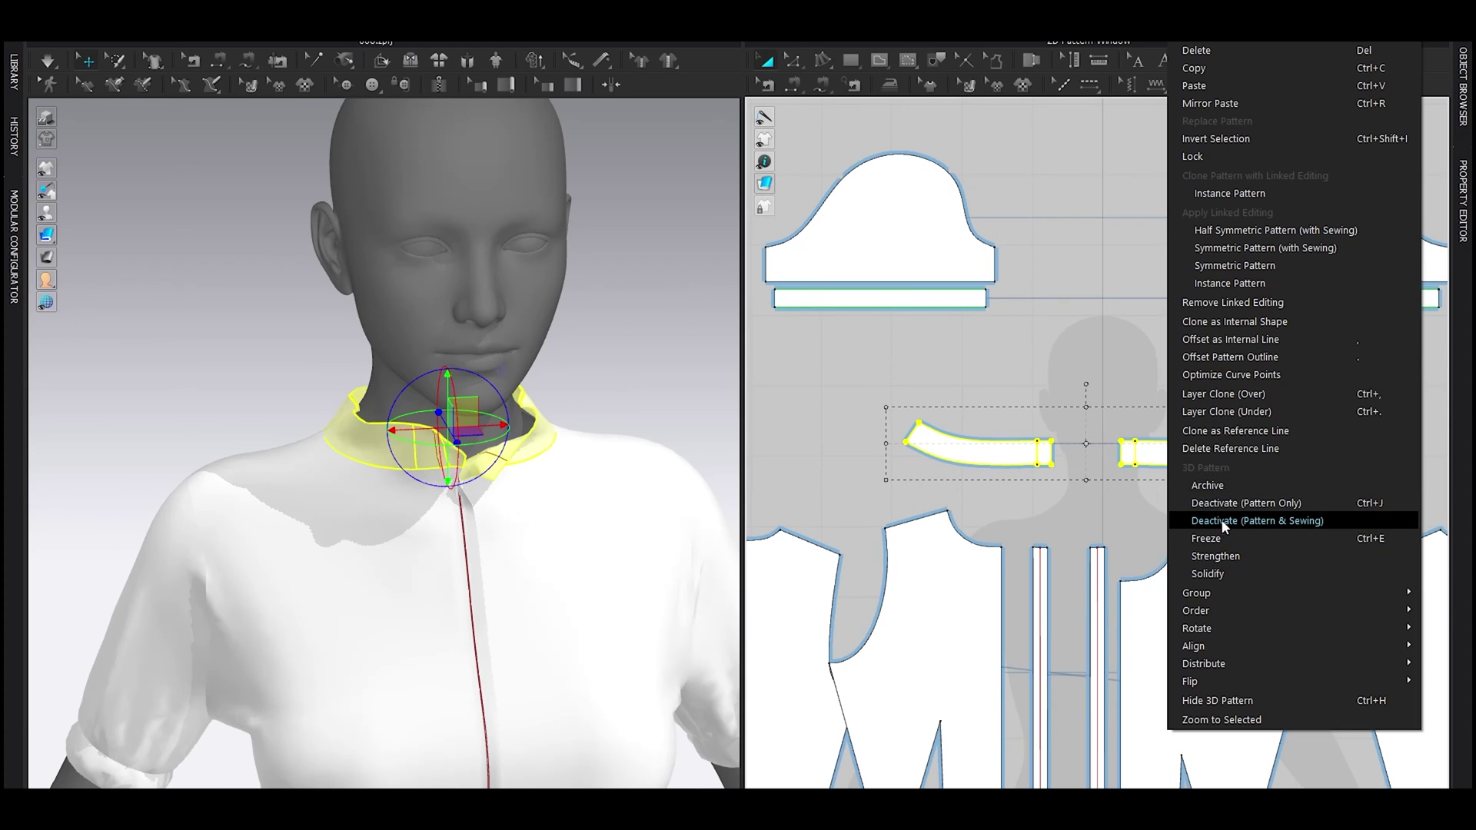
pyautogui.click(1225, 412)
pyautogui.click(1013, 381)
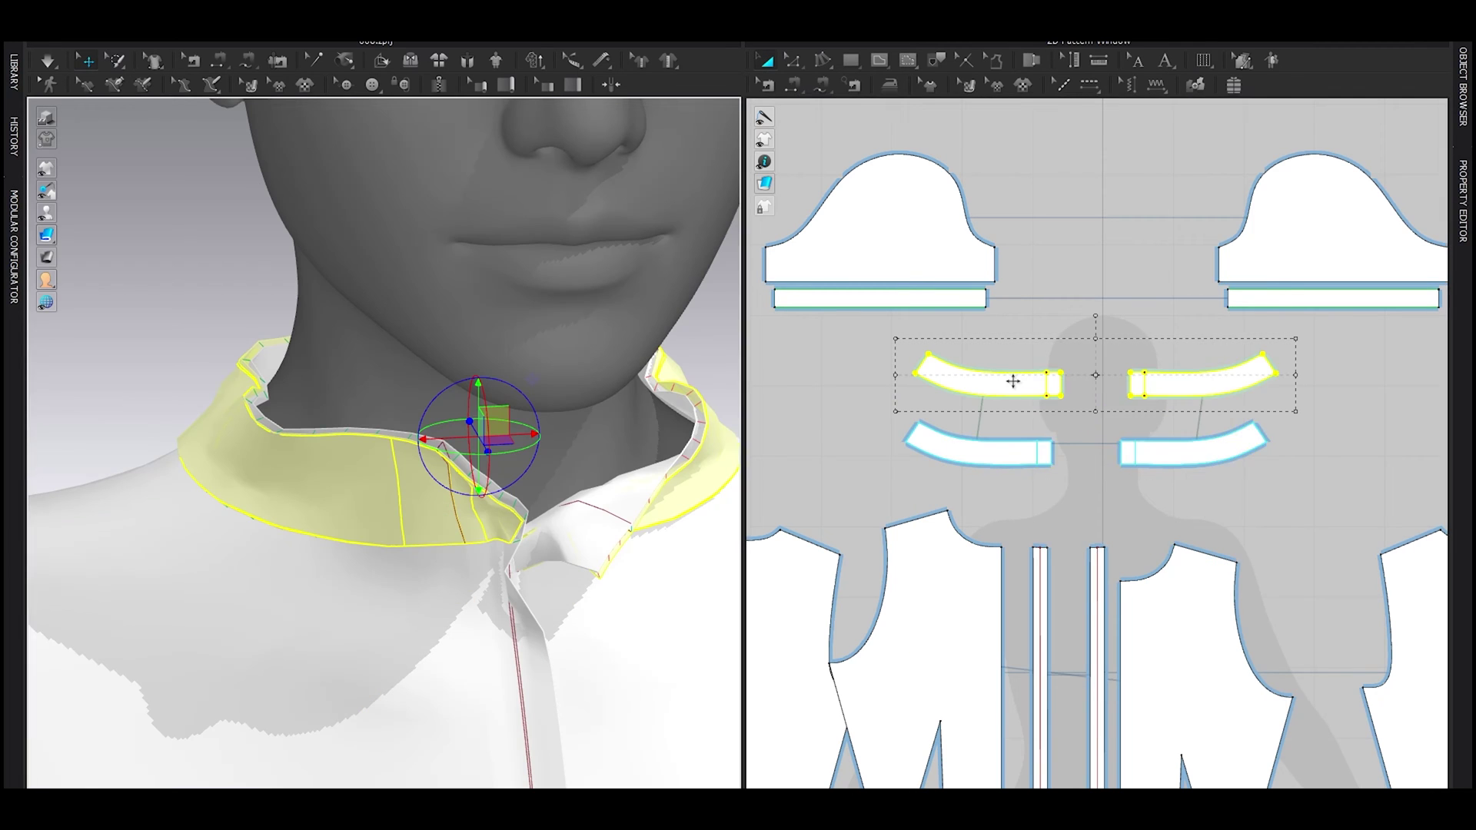
pyautogui.rightClick(1013, 381)
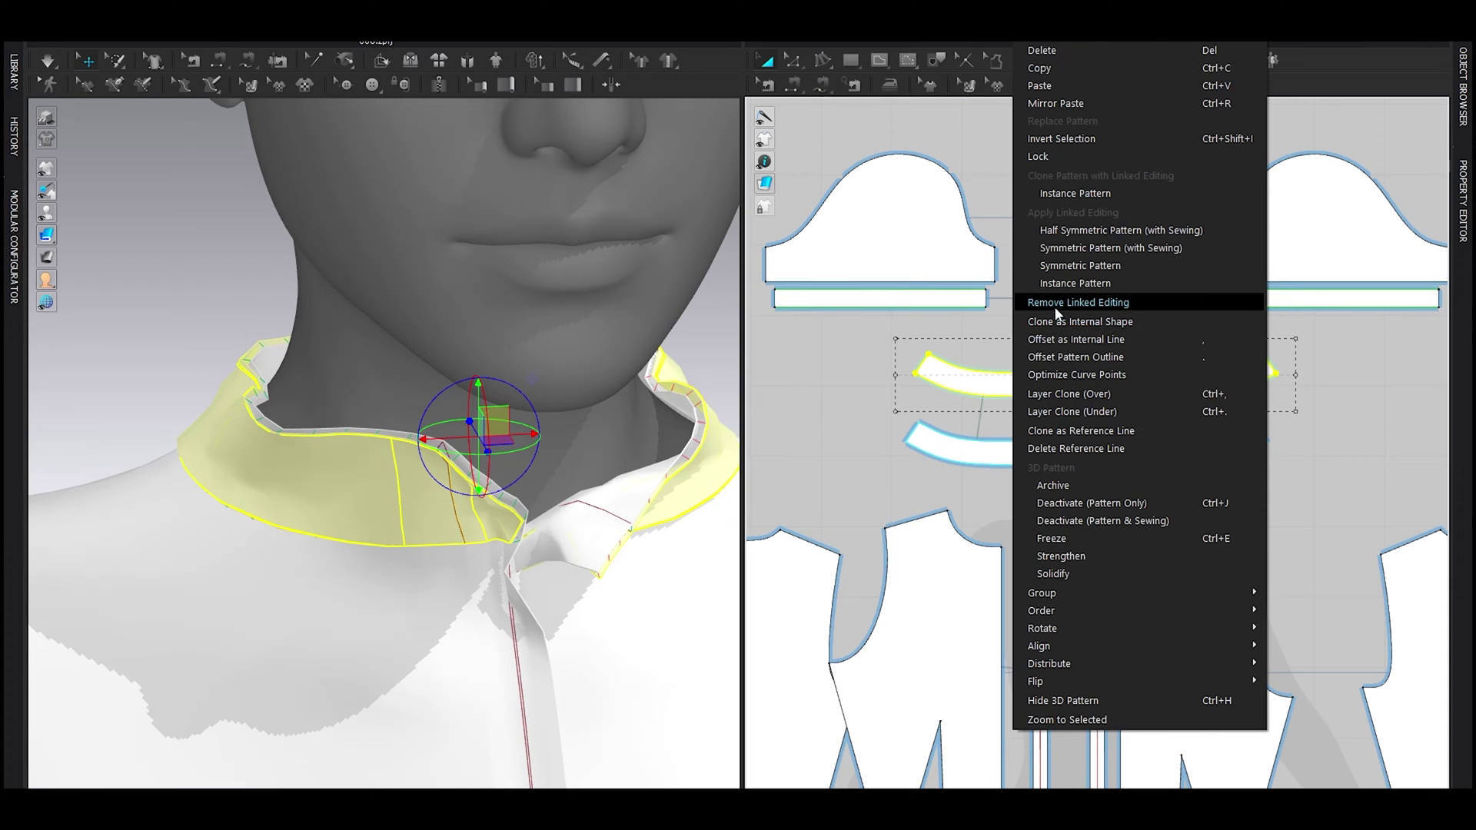
pyautogui.click(1054, 305)
# Step: Delete the cloned collar's automatic seams, then sew its upper edges to the original collar and its back ends together
pyautogui.moveTo(858, 347); pyautogui.dragTo(1331, 408)
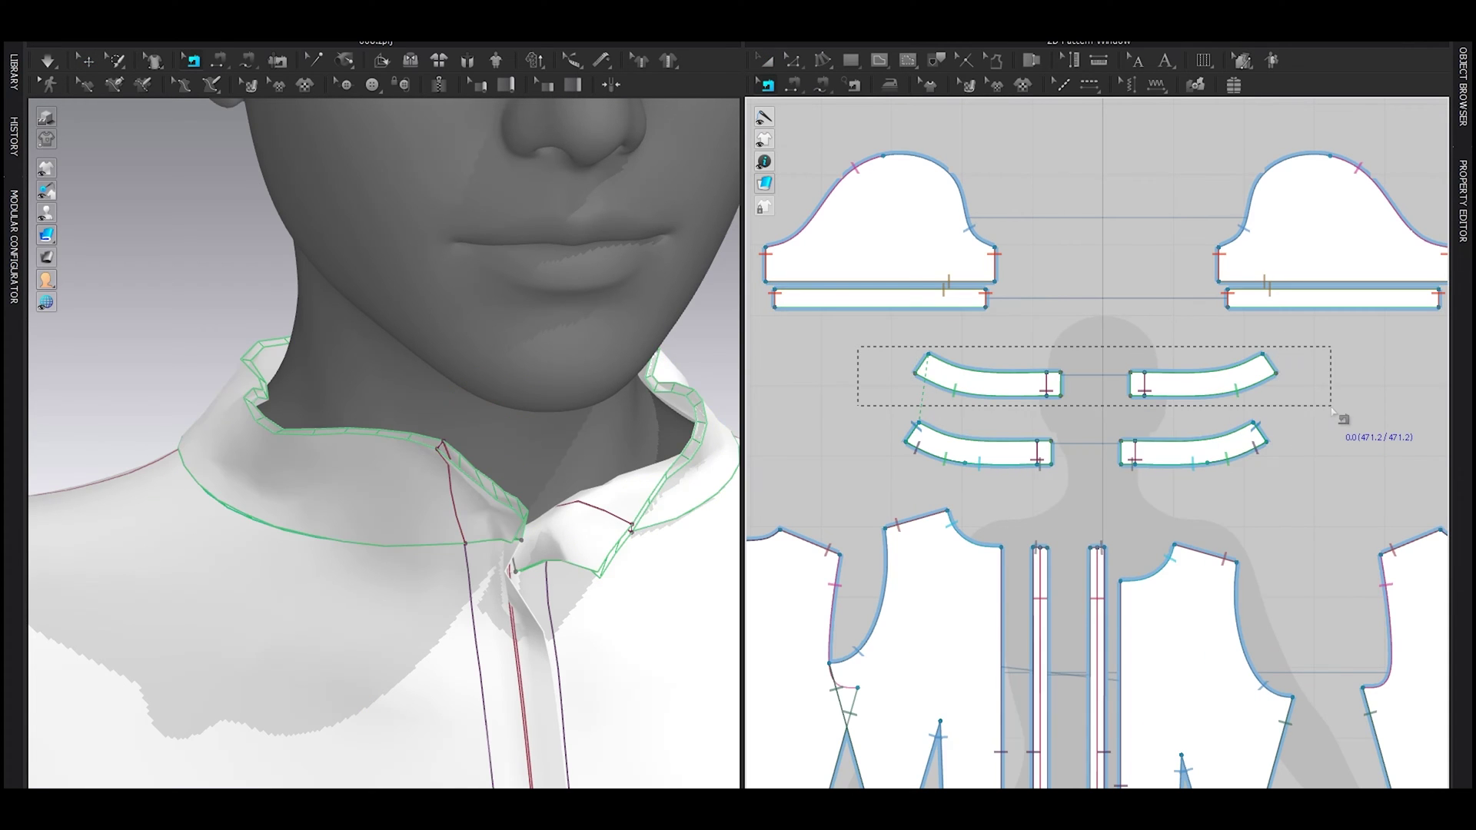
pyautogui.press('Delete')
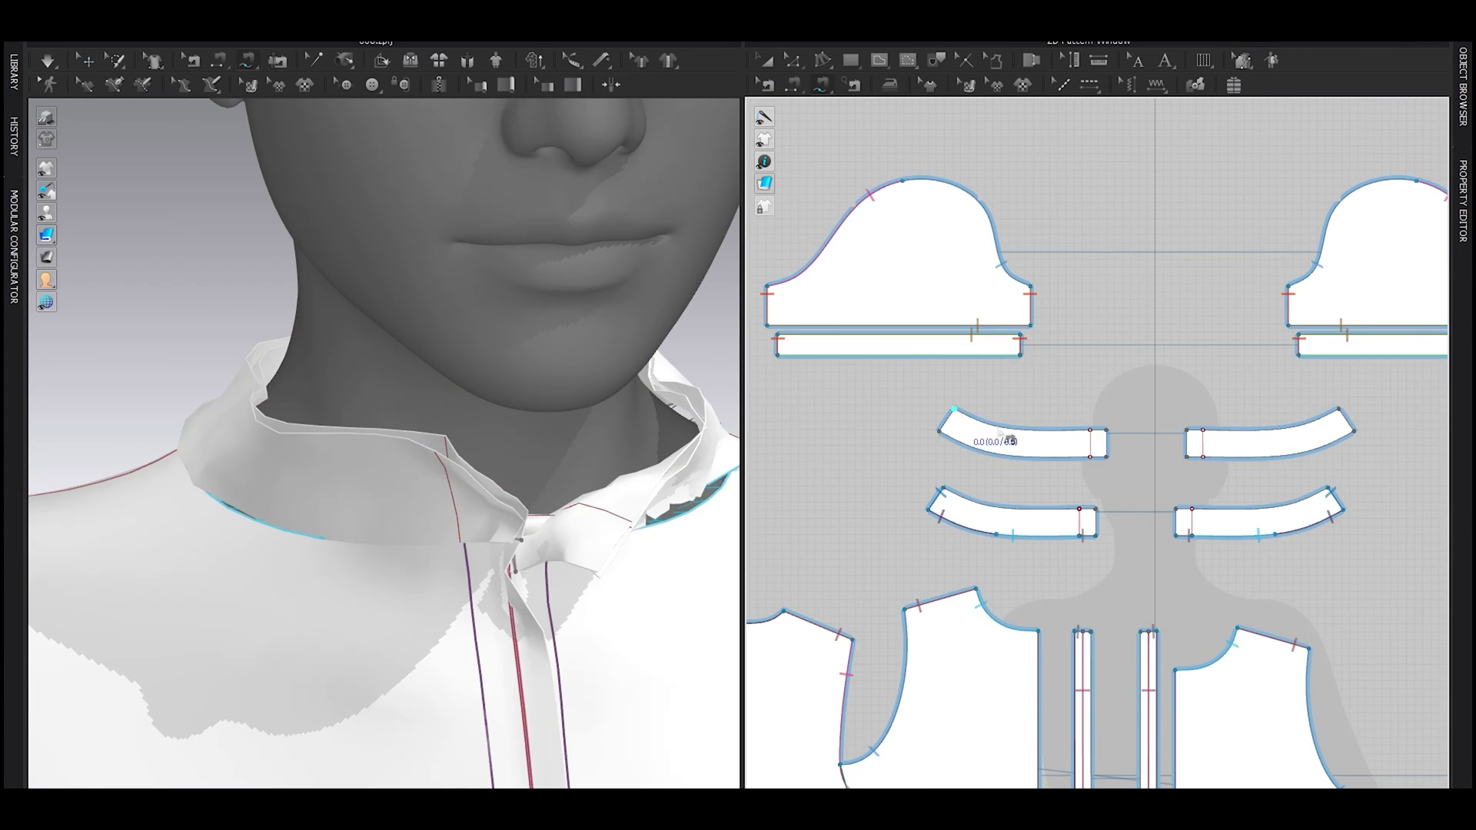
pyautogui.click(1097, 430)
pyautogui.click(1079, 508)
pyautogui.click(952, 416)
pyautogui.click(1344, 415)
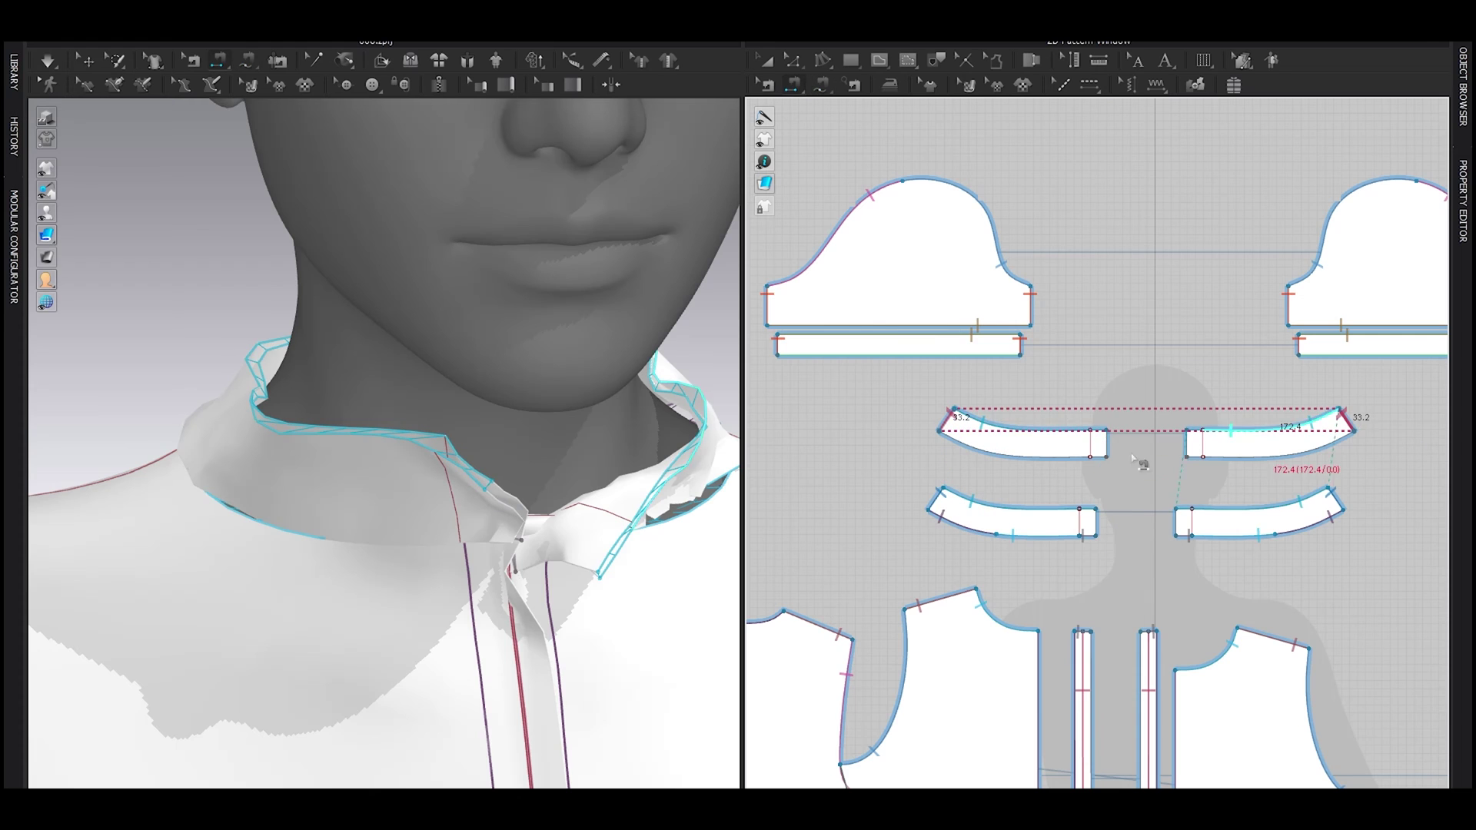
# Step: Sew the front ends of the cloned collar to those of the original collar and test the drape in simulation
pyautogui.click(1107, 438)
pyautogui.click(1096, 517)
pyautogui.press('space')
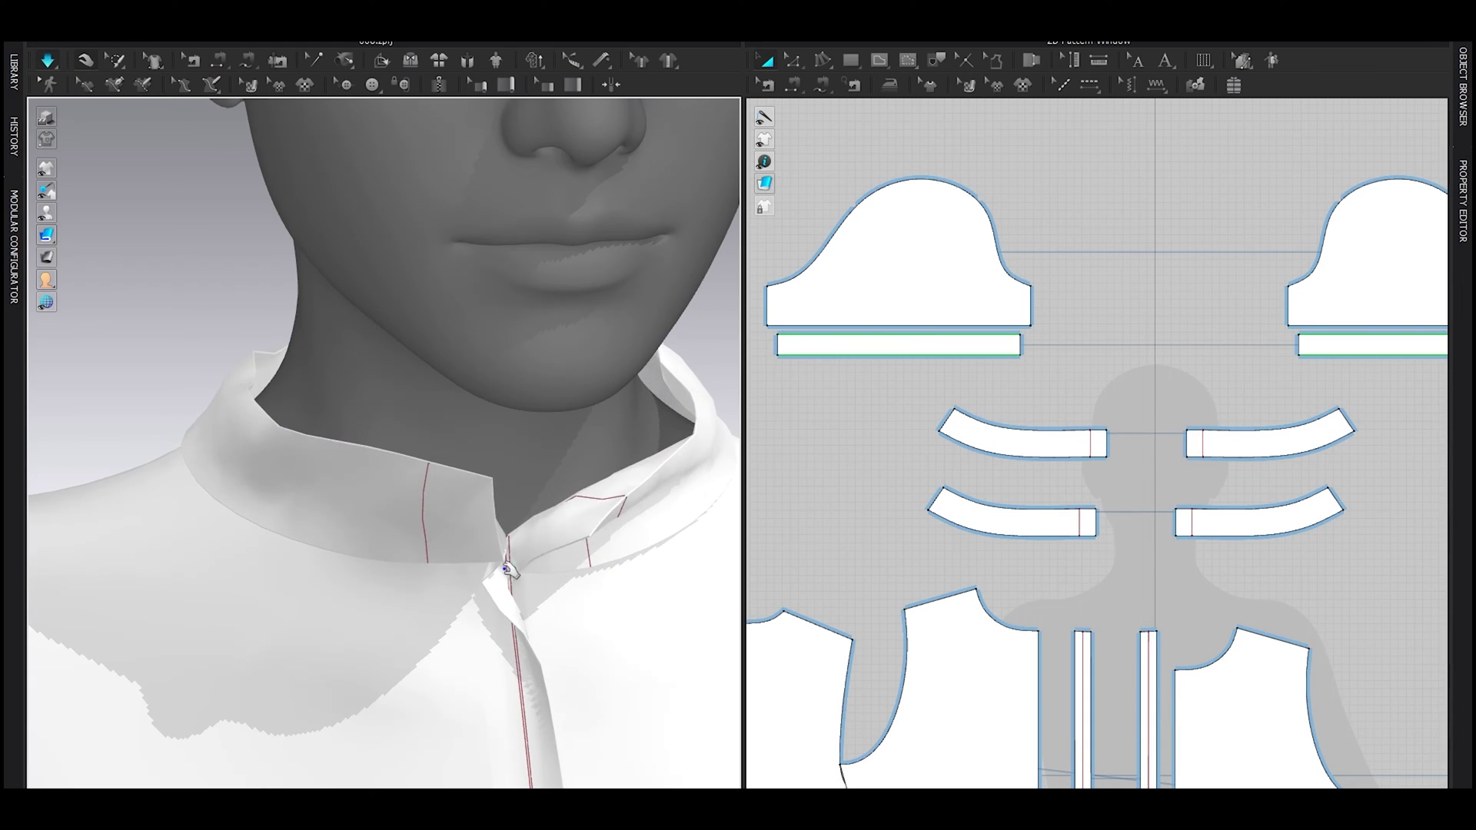
pyautogui.moveTo(506, 565); pyautogui.dragTo(402, 543, button='right')
pyautogui.moveTo(401, 542)
pyautogui.mouseDown()
pyautogui.moveTo(328, 511)
pyautogui.moveTo(401, 520)
pyautogui.mouseUp()
pyautogui.press('space')
pyautogui.press('b')
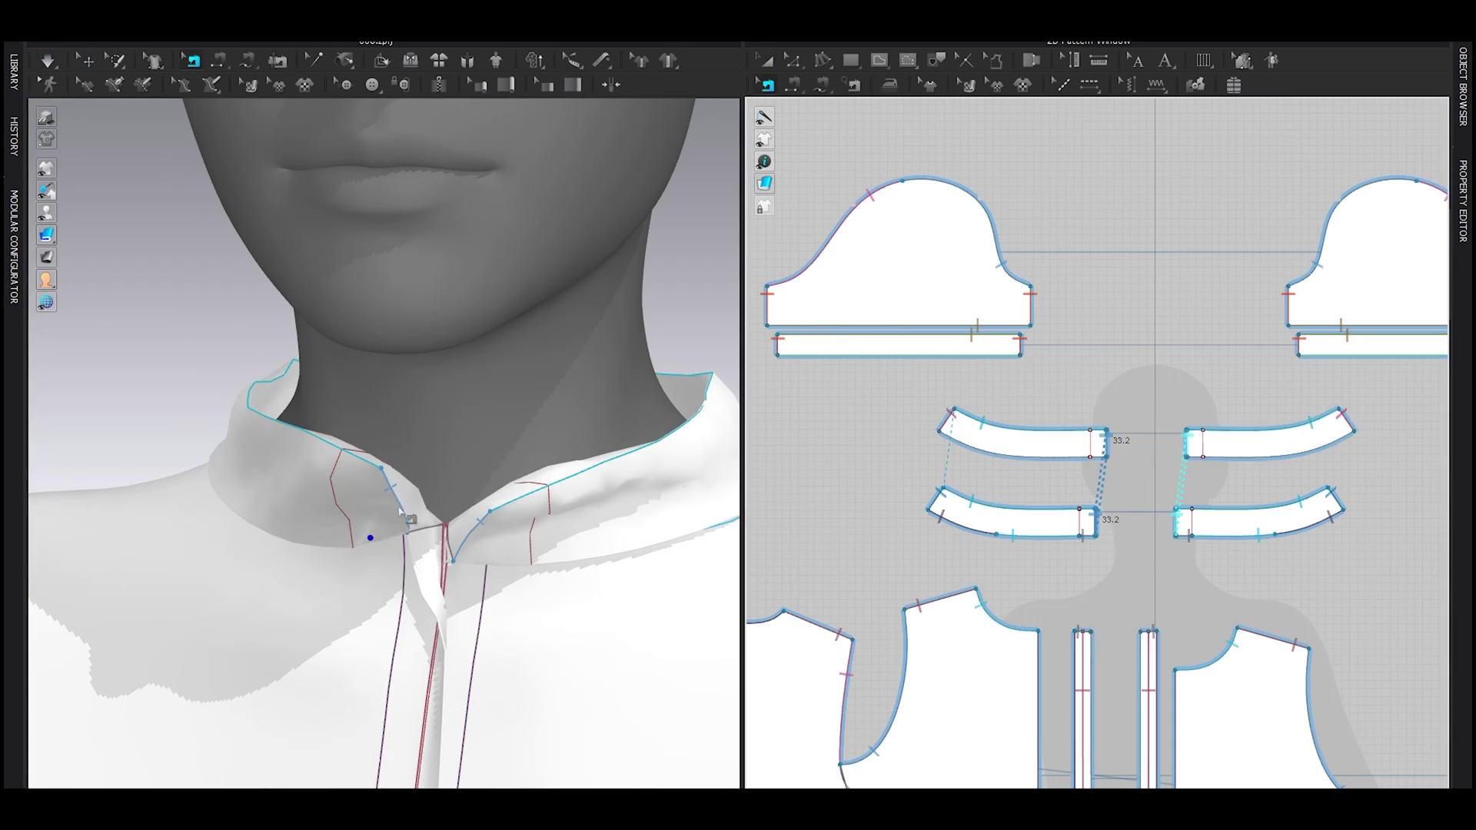
# Step: Delete the seam joining the front ends of the two collar layers
pyautogui.click(1108, 445)
pyautogui.press('Delete')
pyautogui.press('a')
# Step: Simulate the garment and pull the loose collar layer outward and down over the shirt on the avatar
pyautogui.press('space')
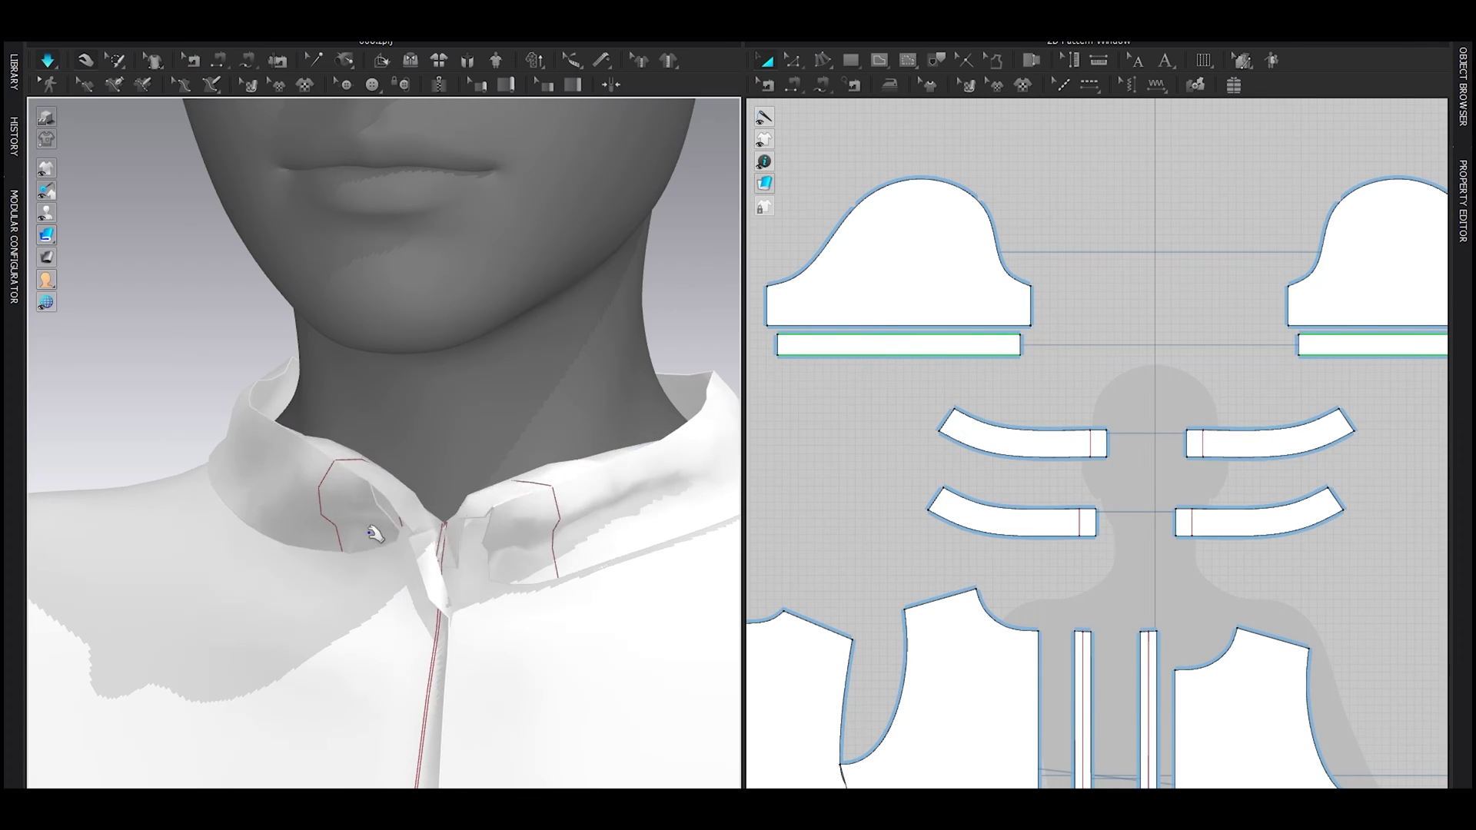
pyautogui.moveTo(372, 530); pyautogui.dragTo(258, 591)
pyautogui.scroll(-2, 500, 621)
pyautogui.moveTo(555, 630); pyautogui.dragTo(598, 608, button='right')
pyautogui.moveTo(543, 561); pyautogui.dragTo(243, 586, button='right')
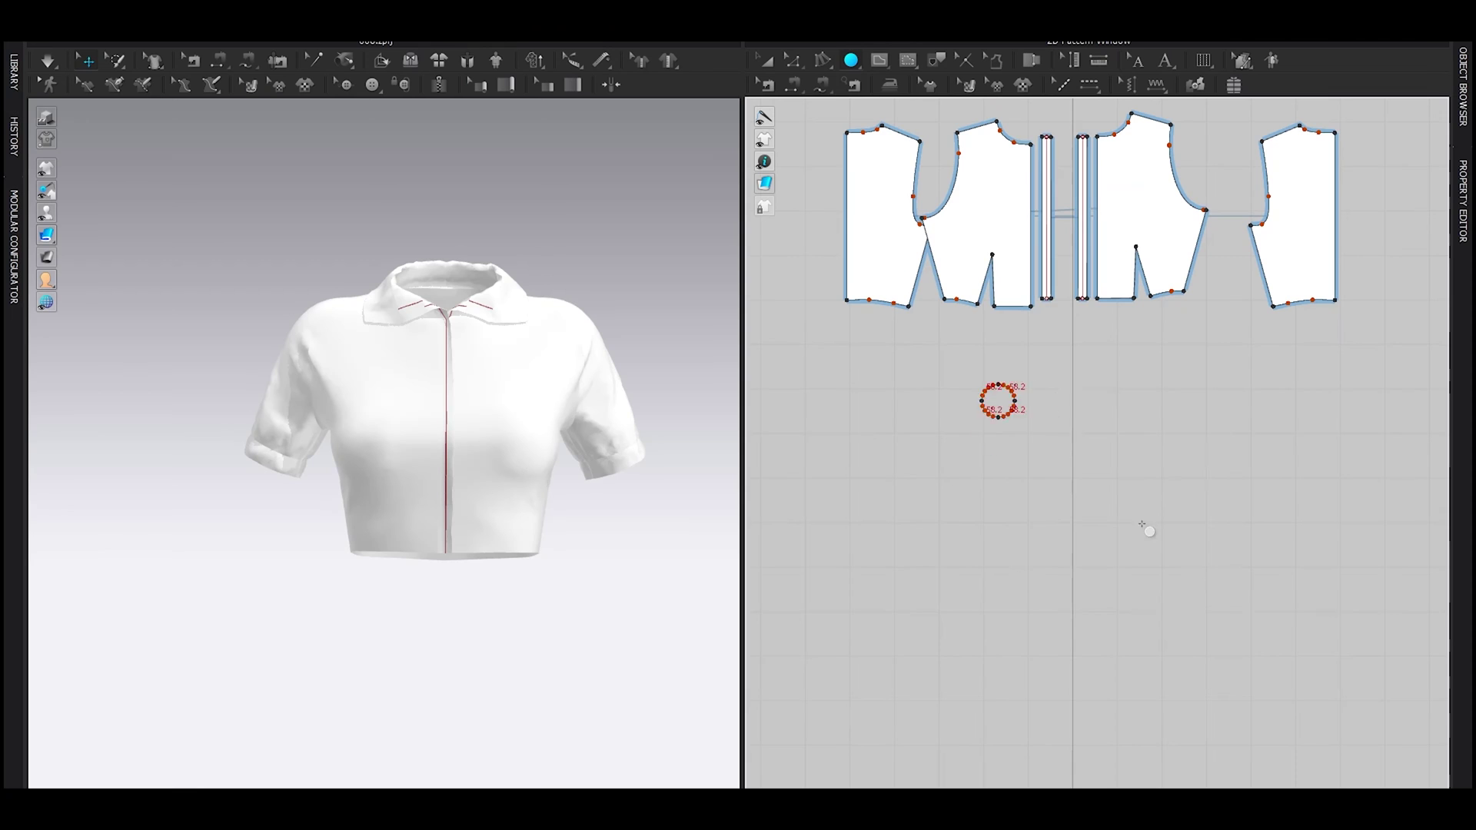
# Step: Draw a large circular pattern piece below the bodice and offset its outline inward by about 50 mm
pyautogui.moveTo(998, 399); pyautogui.dragTo(1222, 601)
pyautogui.moveTo(1096, 475); pyautogui.dragTo(1093, 476)
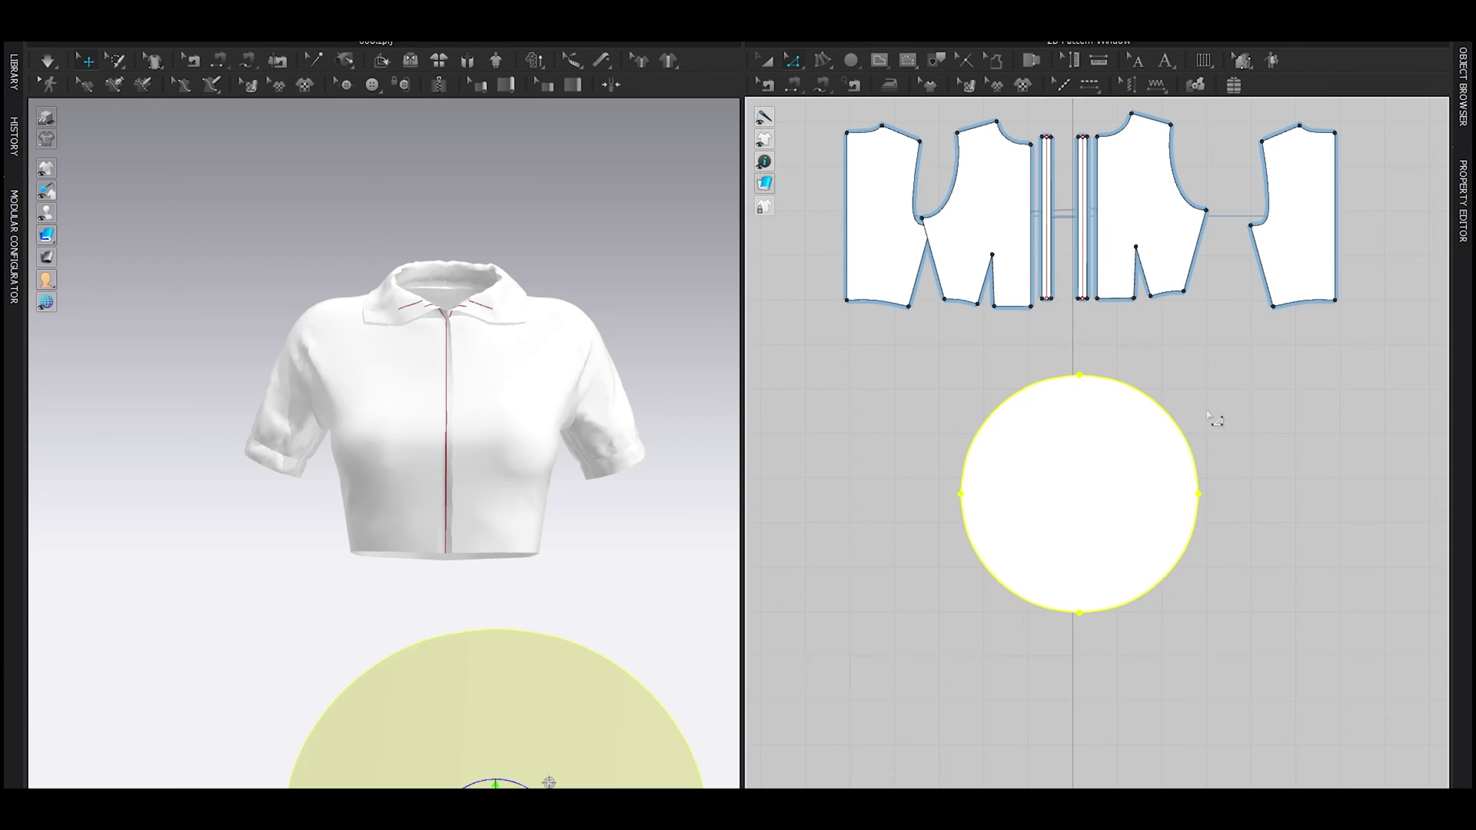
pyautogui.press('z')
pyautogui.doubleClick(1165, 410)
pyautogui.rightClick(1164, 410)
pyautogui.click(1220, 285)
pyautogui.write('5')
pyautogui.press('Return')
# Step: Cut out the inner circle and sew the ring's inner edge to the bodice hem segments
pyautogui.rightClick(1095, 402)
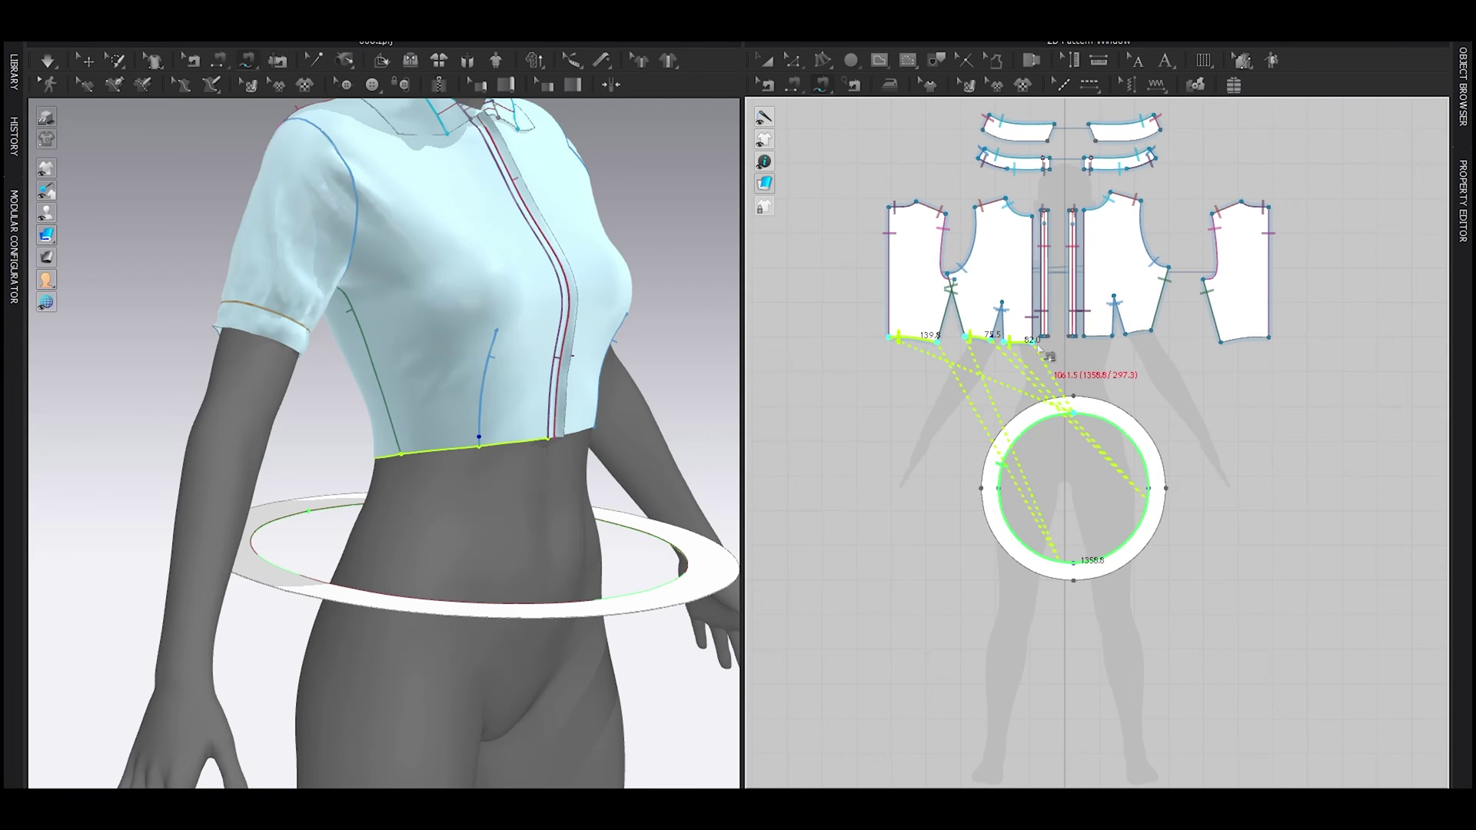
pyautogui.click(1220, 344)
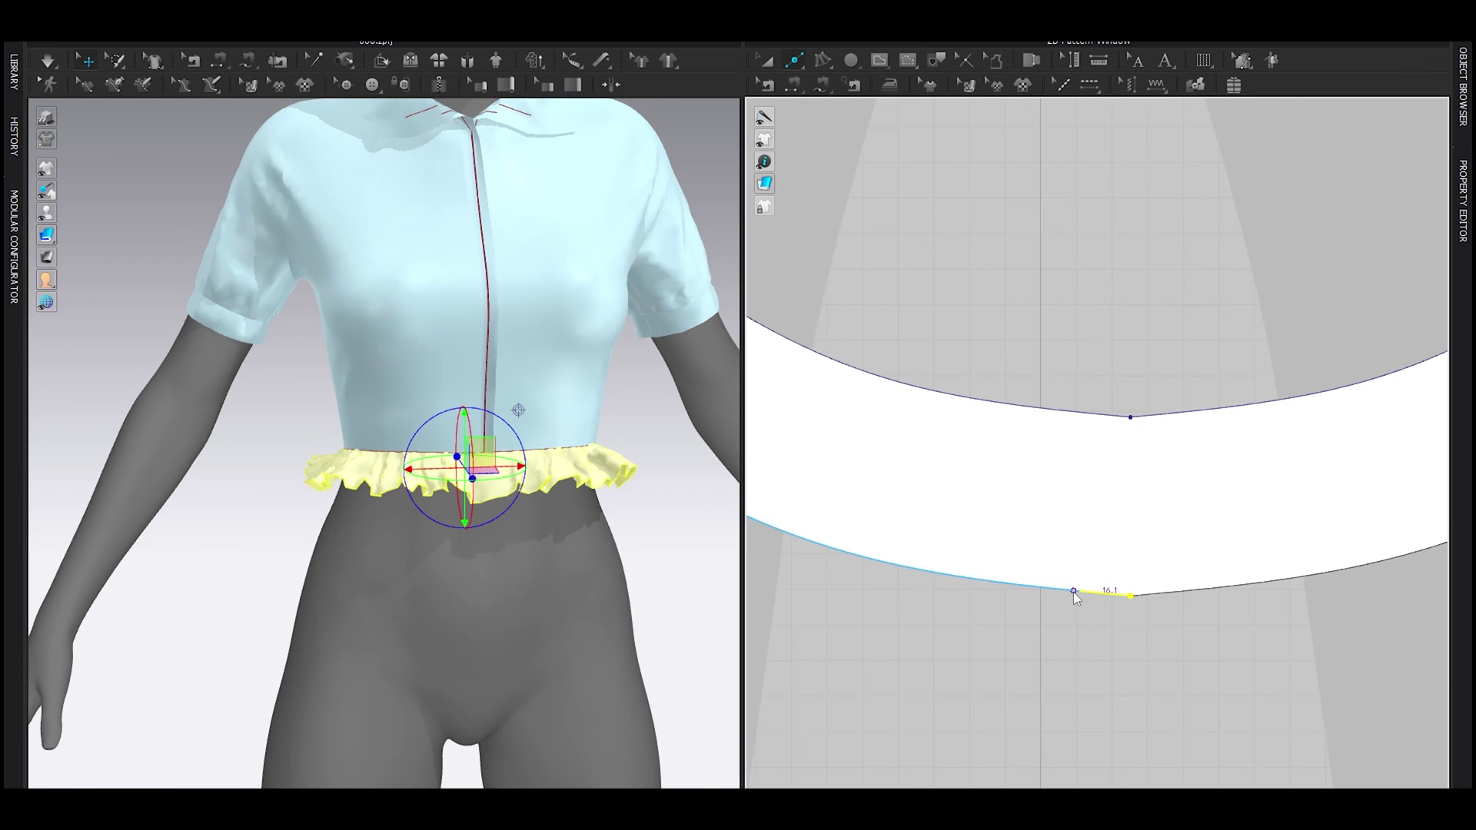
# Step: Split the ring's outer and inner edges 20 mm to the left of the front centre points
pyautogui.rightClick(1075, 598)
pyautogui.write('20')
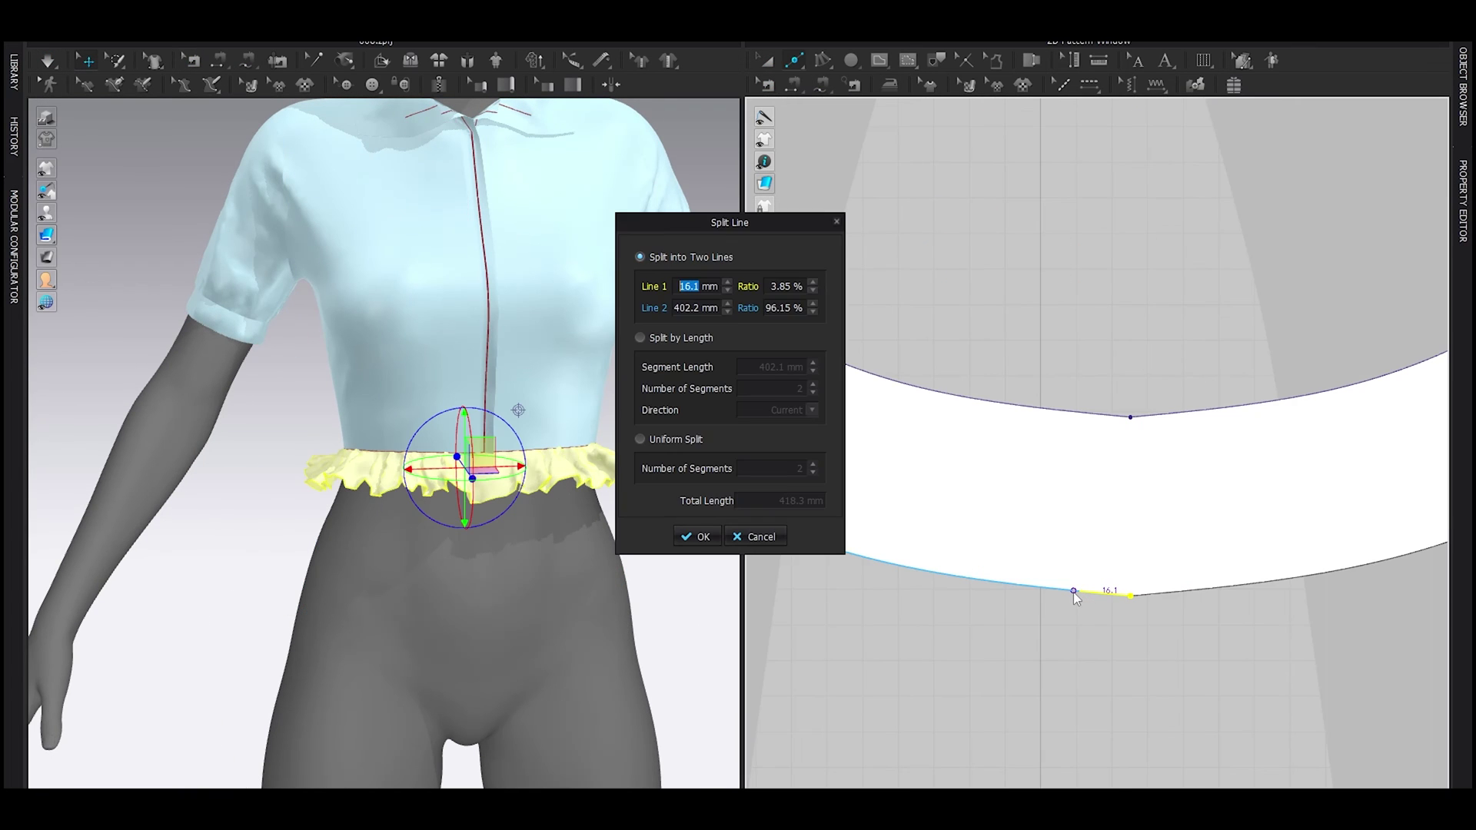
pyautogui.click(704, 536)
pyautogui.rightClick(1095, 415)
pyautogui.write('20')
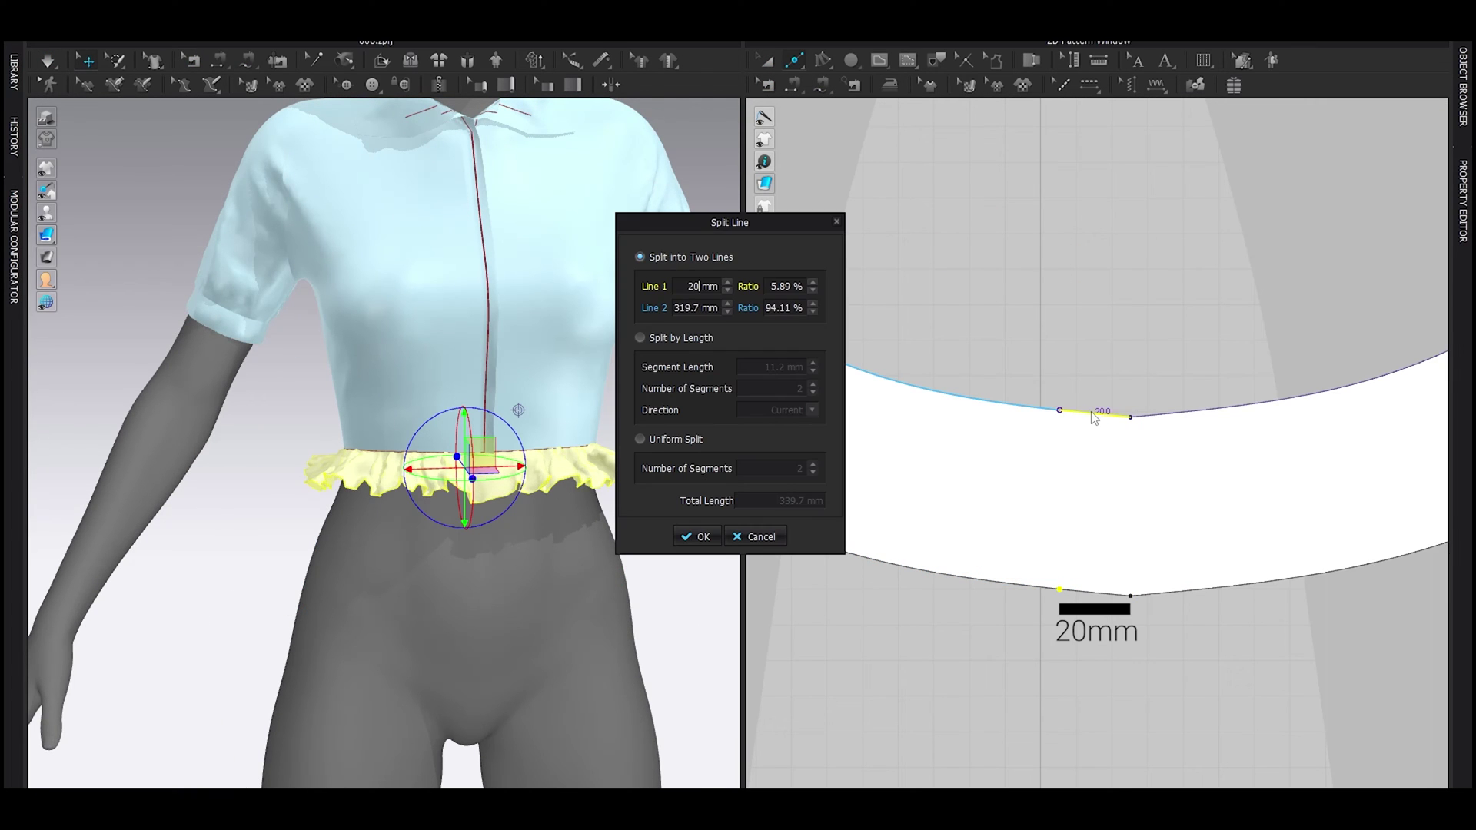
pyautogui.click(697, 537)
# Step: Split the ring's inner and outer edges 20 mm to the right of the front centre points
pyautogui.rightClick(1185, 418)
pyautogui.write('2')
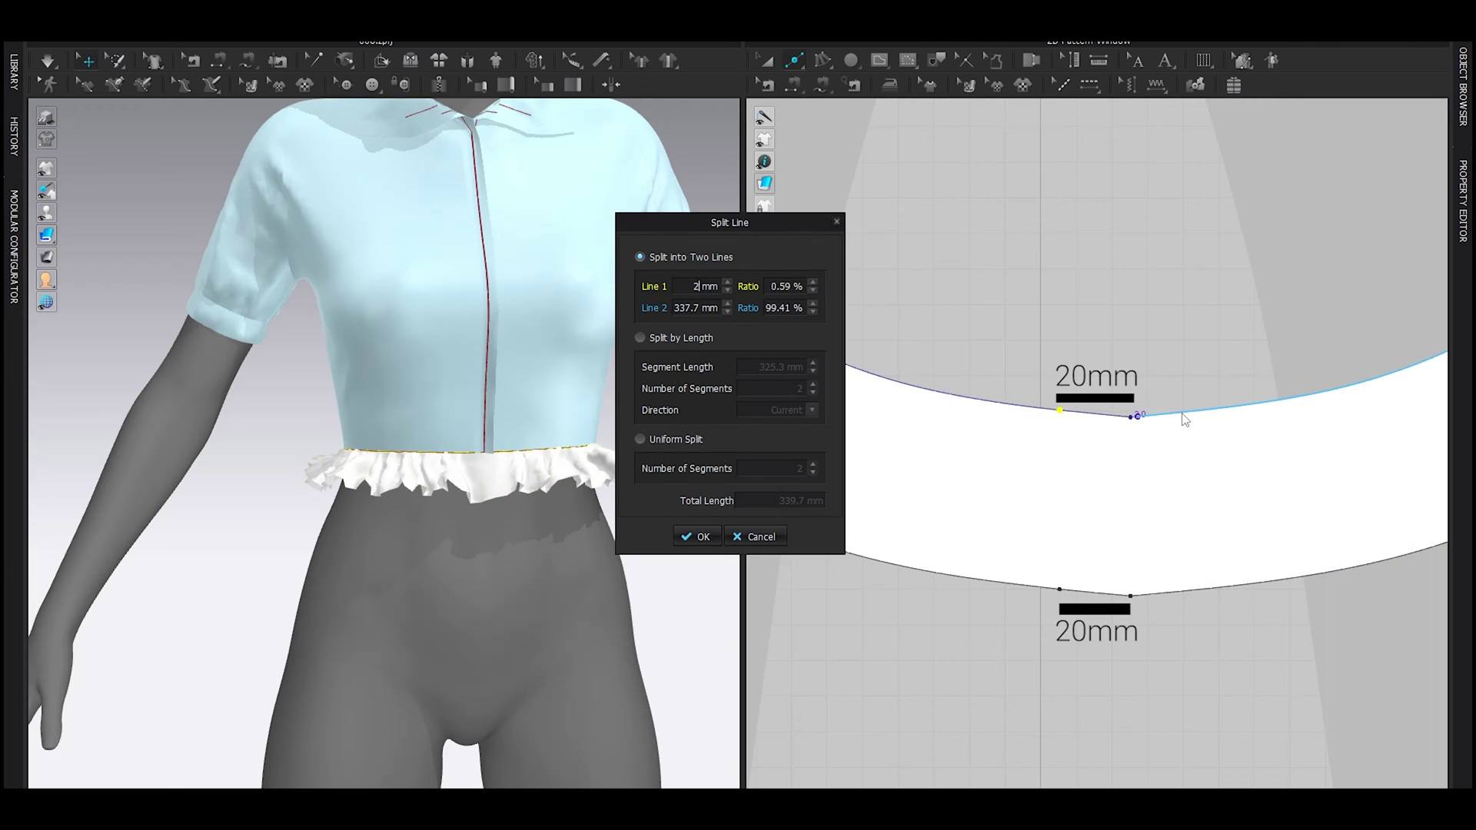
pyautogui.click(687, 537)
pyautogui.rightClick(1189, 594)
pyautogui.write('20')
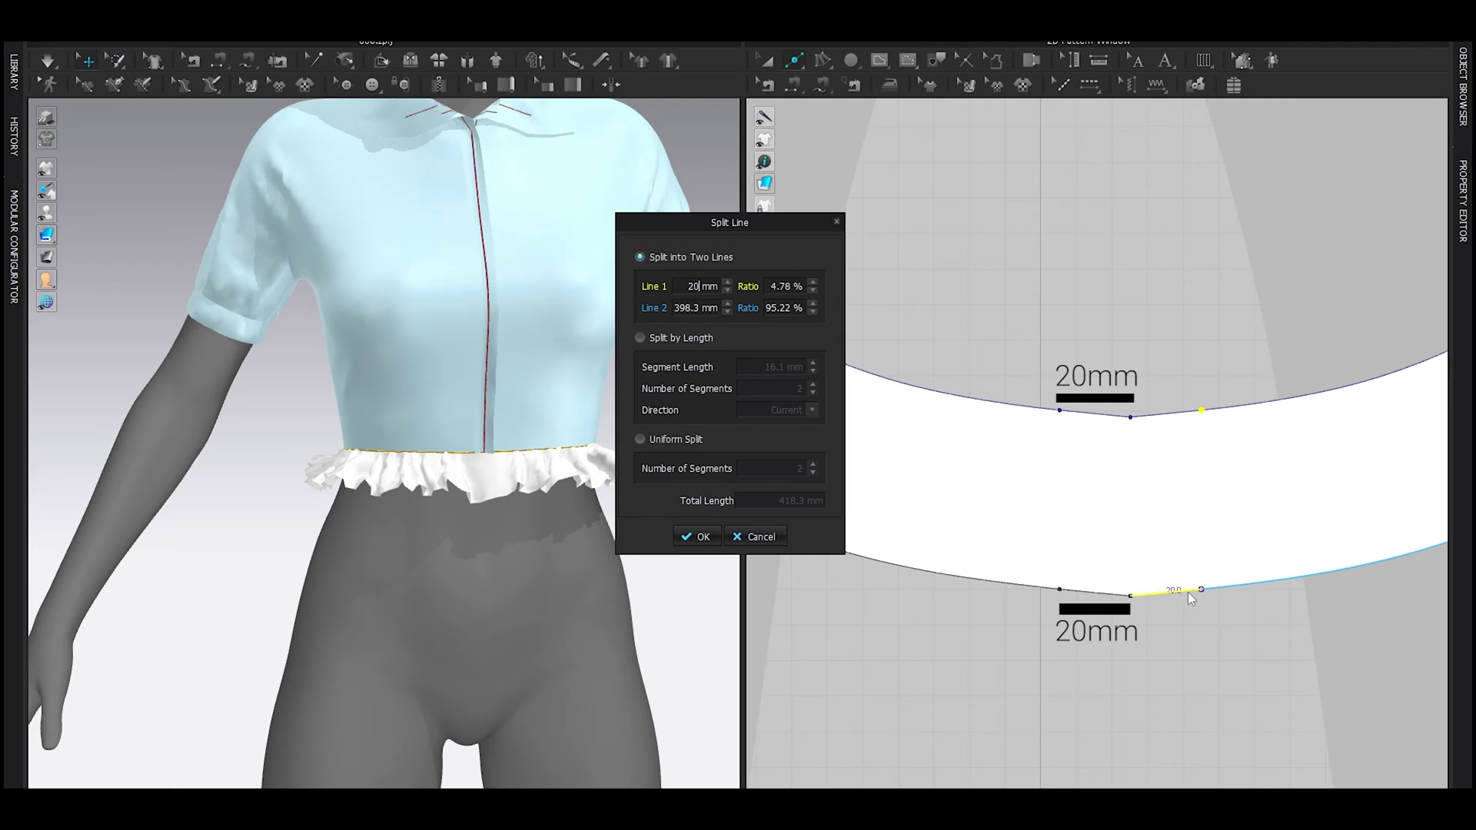
pyautogui.click(703, 537)
# Step: Draw two vertical internal lines connecting the split points on the ring's inner and outer edges
pyautogui.press('b')
pyautogui.press('g')
pyautogui.click(1059, 410)
pyautogui.doubleClick(1059, 589)
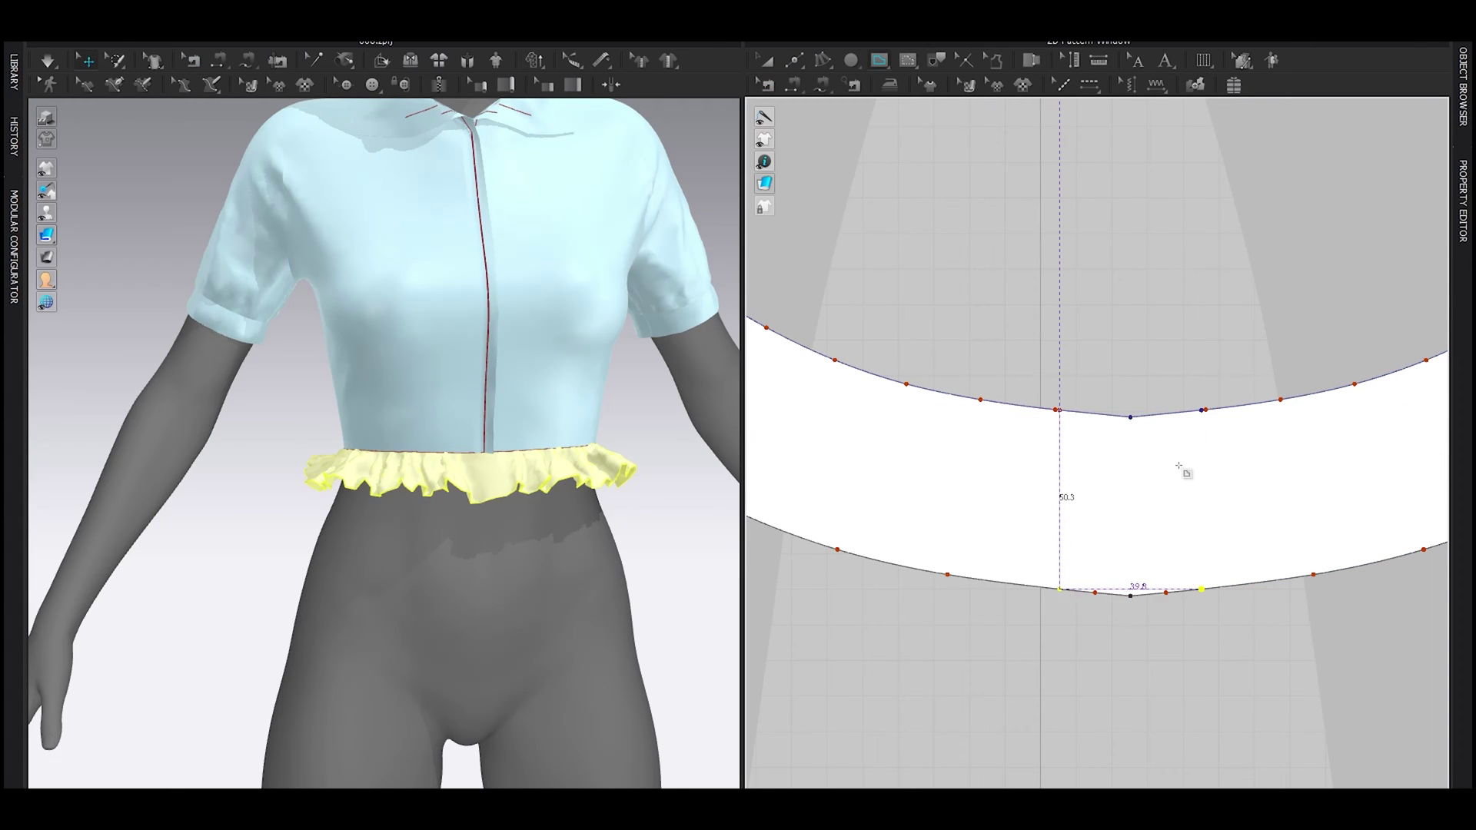
pyautogui.click(1059, 589)
pyautogui.click(1201, 410)
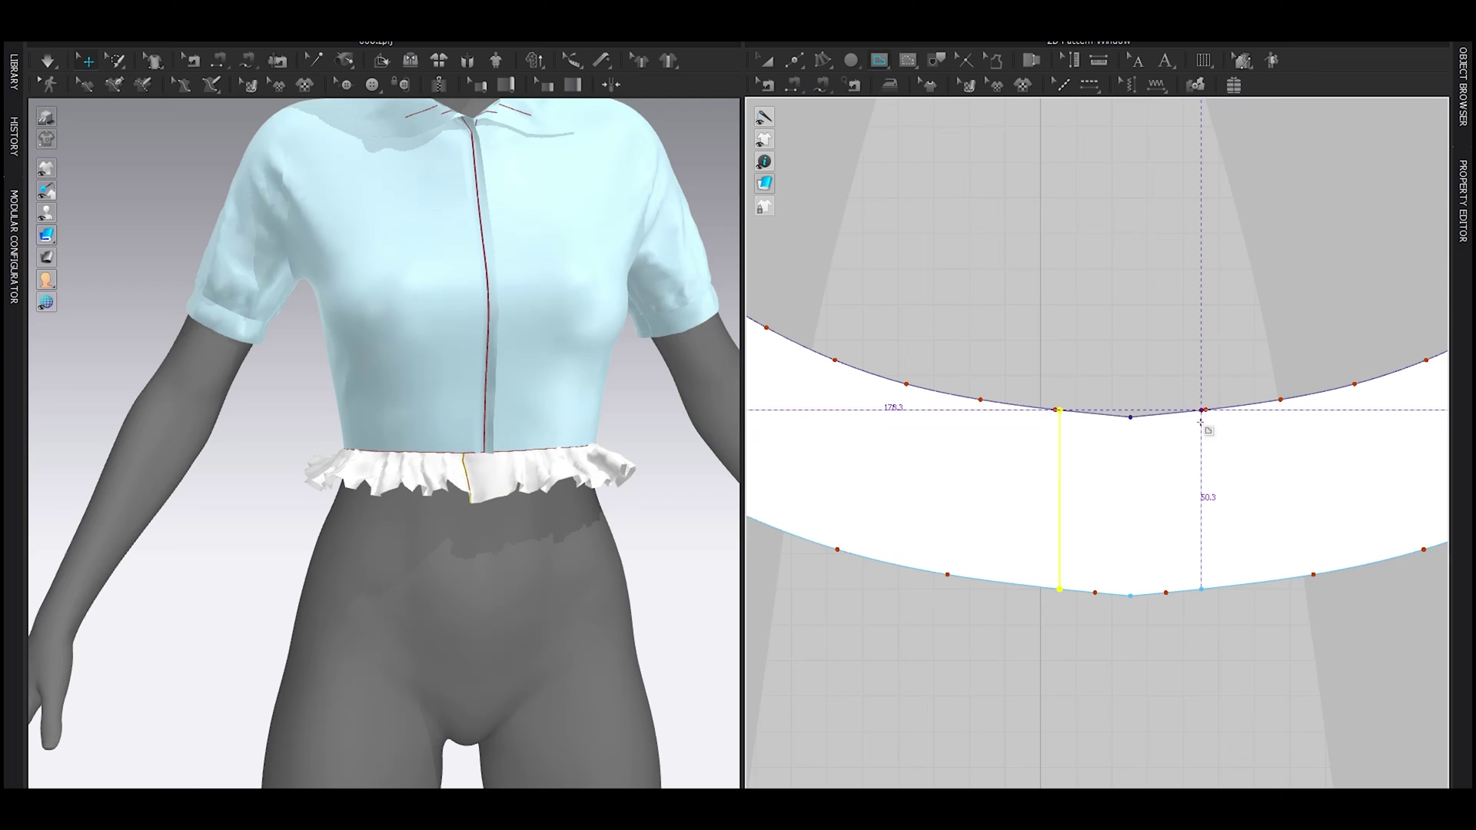
# Step: Cut the ring along the two internal lines and delete the narrow piece between them
pyautogui.rightClick(1064, 506)
pyautogui.click(1104, 543)
pyautogui.press('a')
pyautogui.click(1114, 472)
pyautogui.press('Delete')
# Step: Scale up the ring's outer edge to lengthen the ruffle into a flared skirt and simulate it
pyautogui.scroll(4, 573, 498)
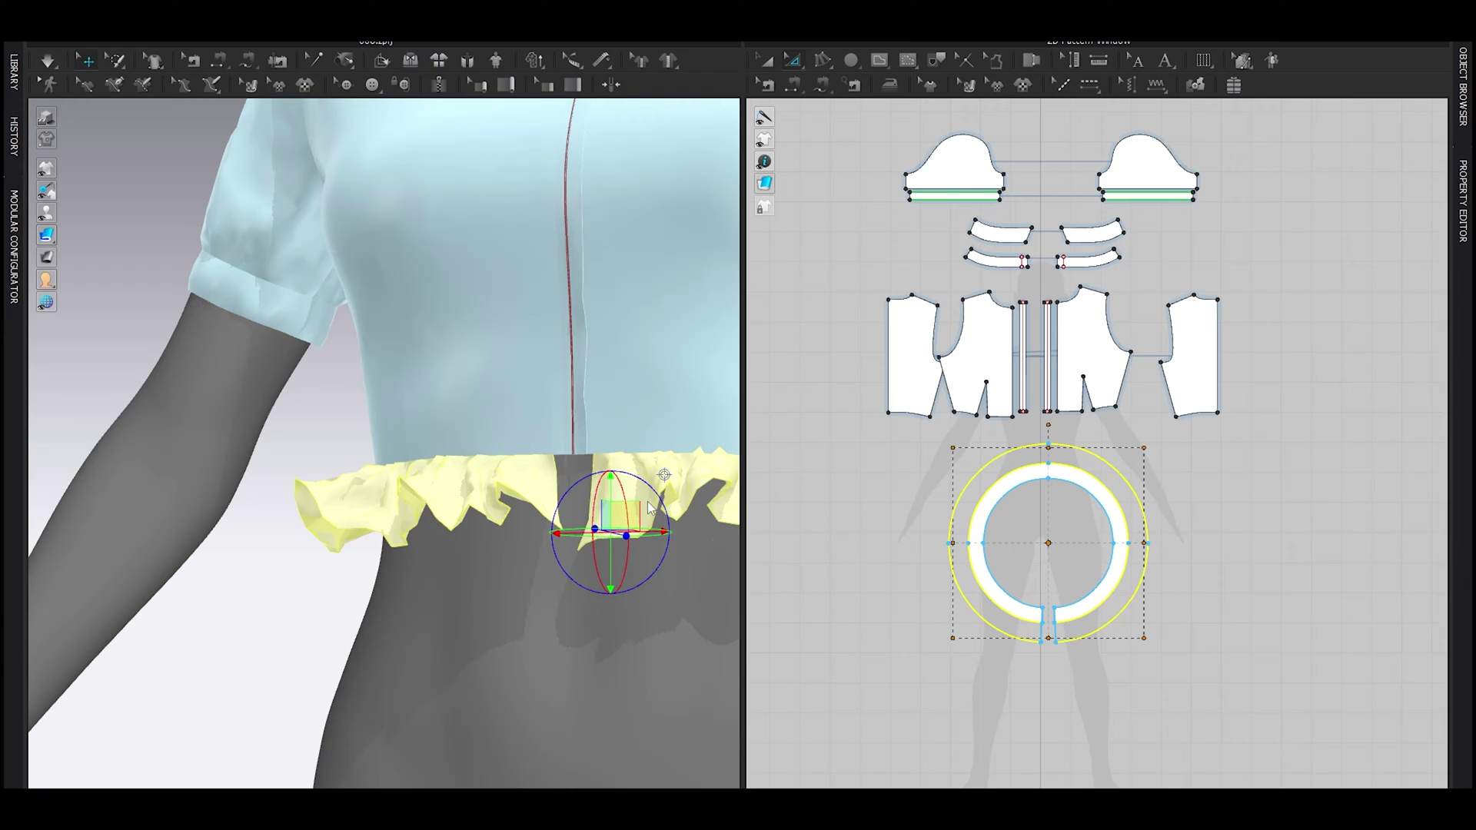
pyautogui.scroll(-2, 651, 508)
pyautogui.press('space')
pyautogui.scroll(-5, 577, 486)
pyautogui.moveTo(1162, 428); pyautogui.dragTo(1279, 396)
pyautogui.press('space')
pyautogui.press('space')
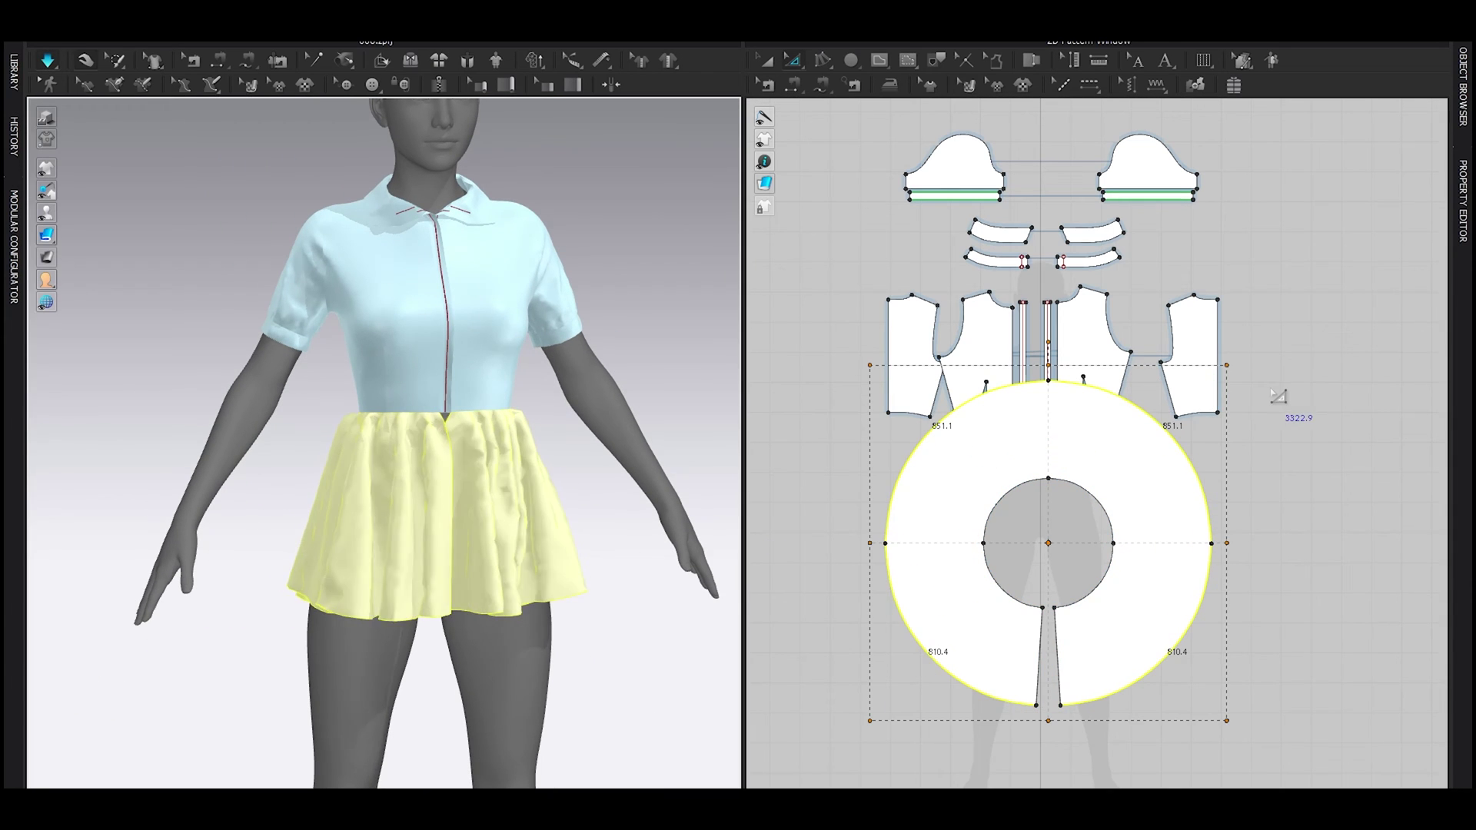
pyautogui.press('space')
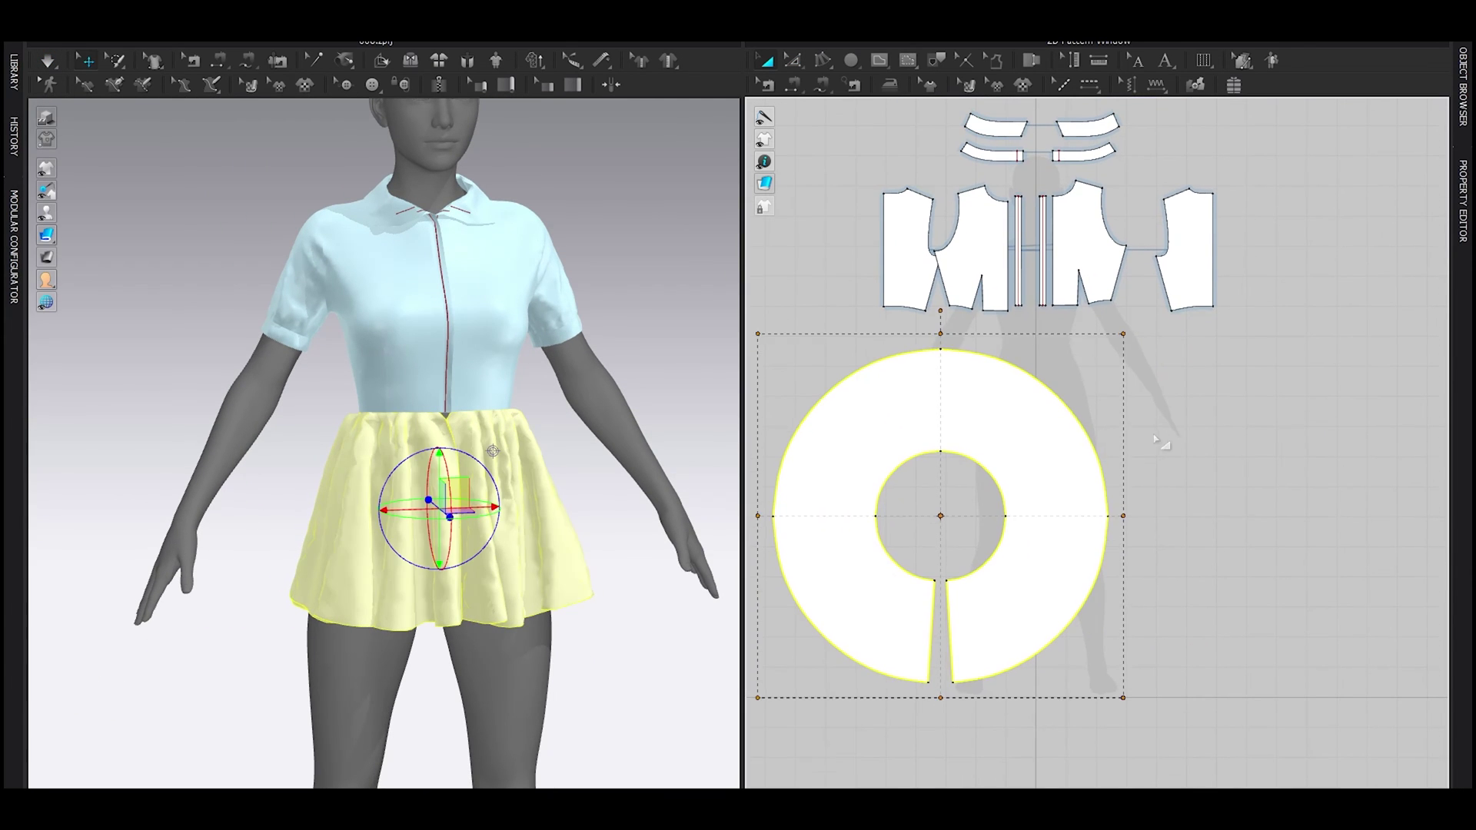
# Step: Draw a narrow vertical strip beside the skirt ring for its front placket and duplicate it next to the original
pyautogui.press('s')
pyautogui.moveTo(1166, 391); pyautogui.dragTo(1188, 647)
pyautogui.scroll(8, 1161, 418)
pyautogui.moveTo(1155, 418); pyautogui.dragTo(961, 665, button='middle')
pyautogui.press('z')
pyautogui.click(1028, 496)
pyautogui.scroll(3, 1020, 497)
pyautogui.moveTo(1159, 527); pyautogui.dragTo(1075, 541)
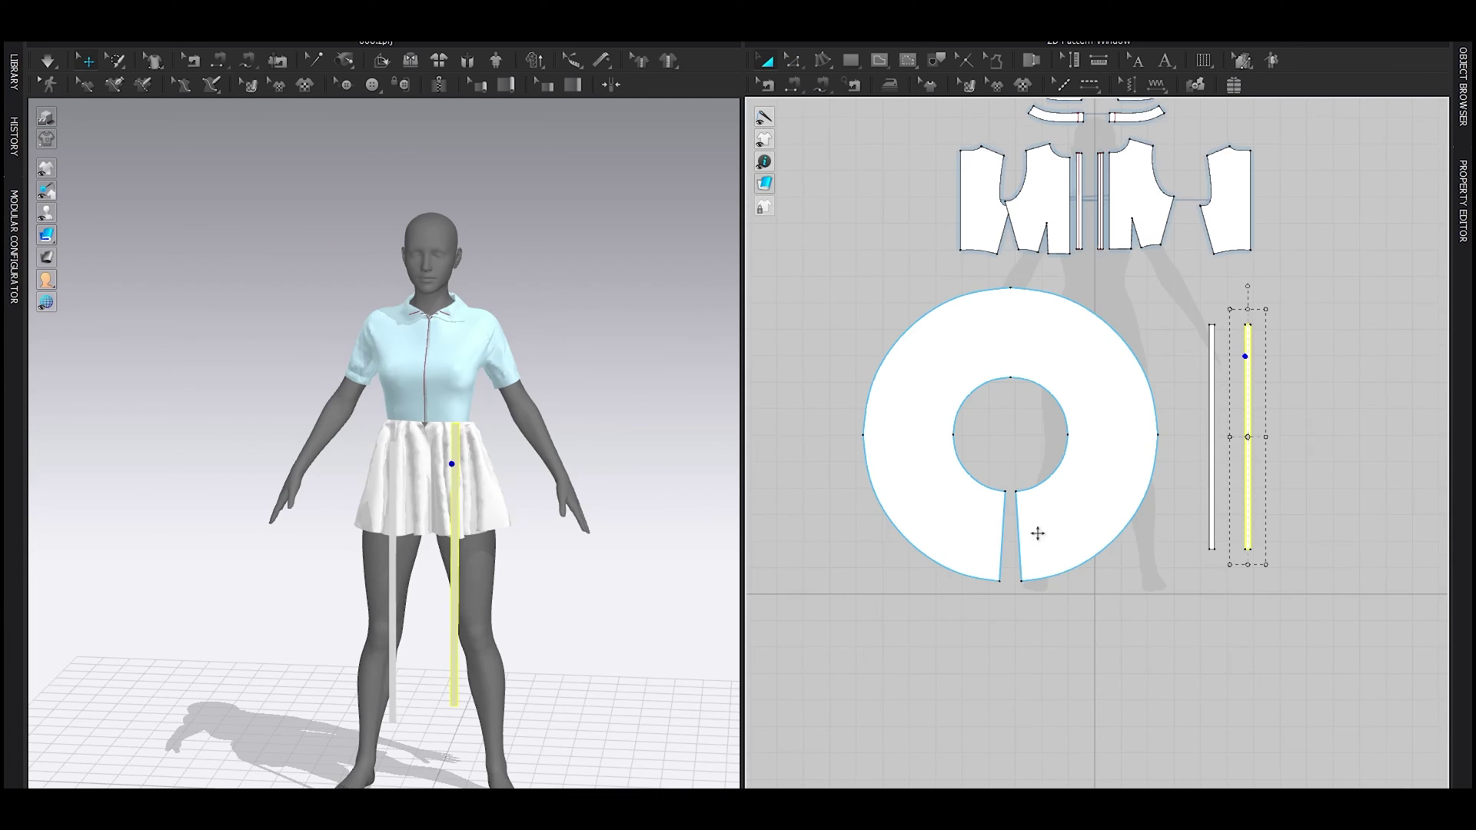
# Step: Position the two skirt placket strips one over the other in front of the skirt's front opening in the 3D view
pyautogui.scroll(4, 1292, 480)
pyautogui.click(1199, 653)
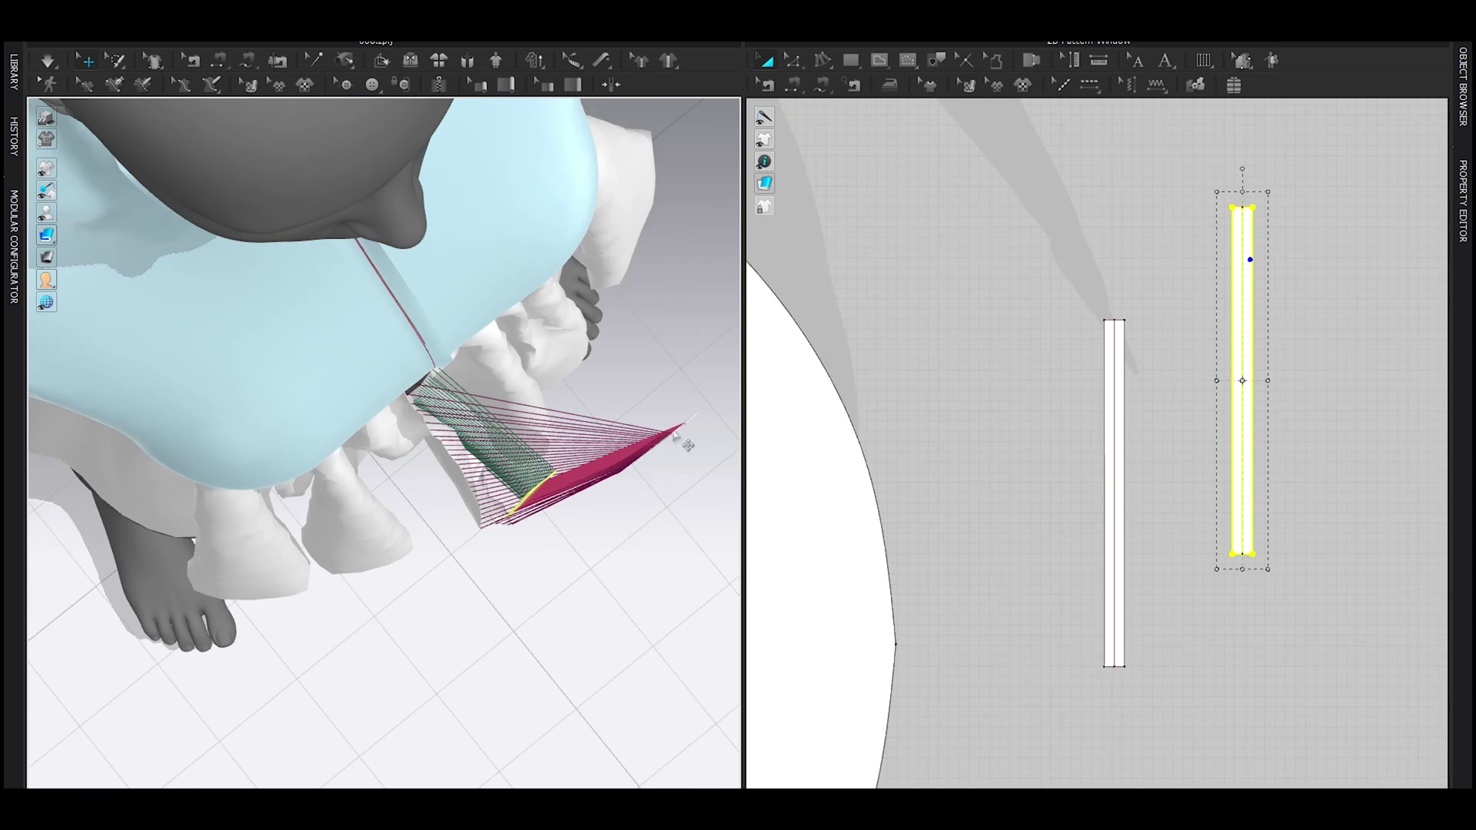
pyautogui.moveTo(674, 434); pyautogui.dragTo(524, 533)
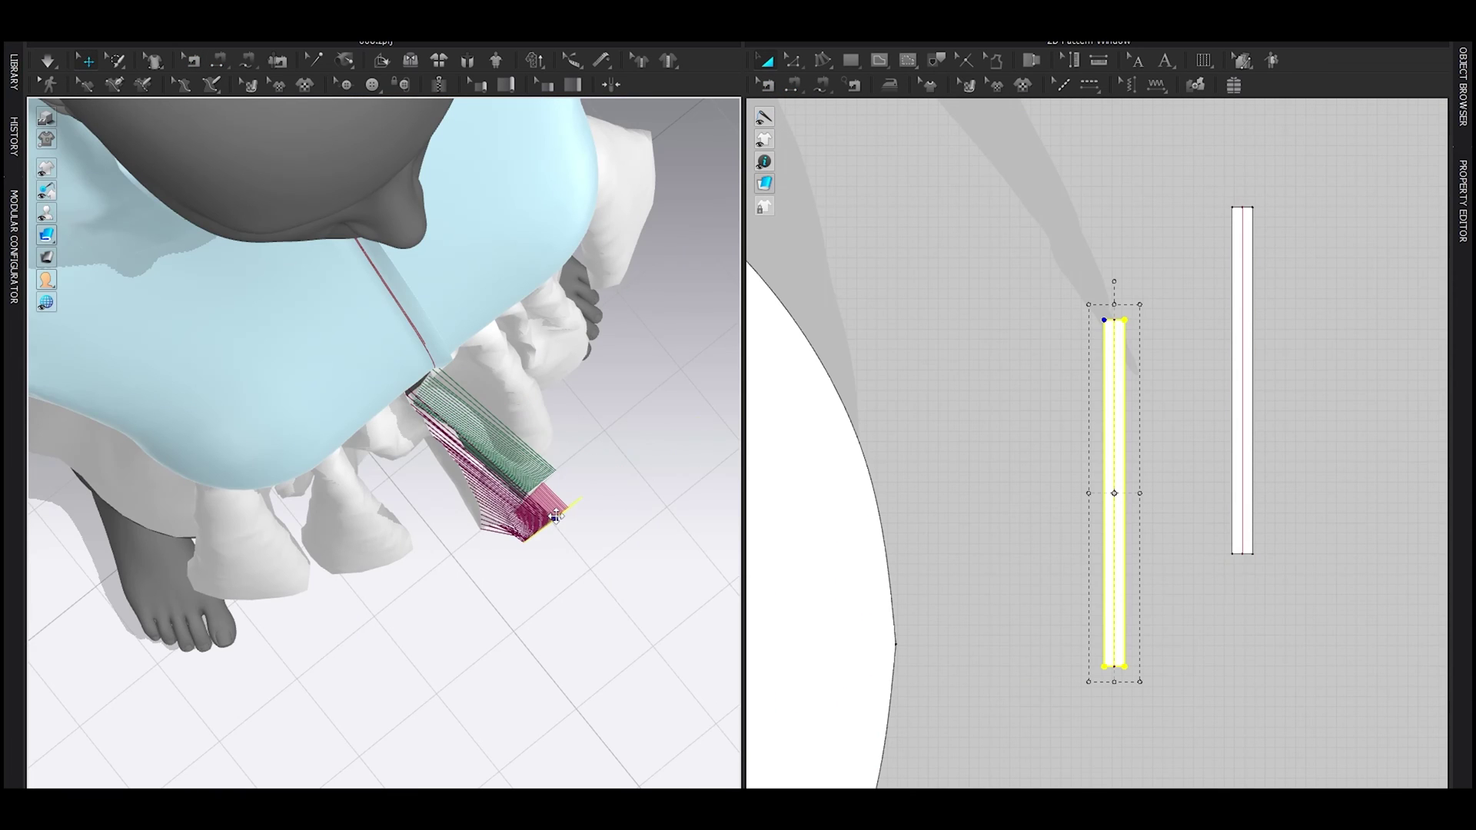
pyautogui.moveTo(574, 536); pyautogui.dragTo(488, 468, button='right')
pyautogui.moveTo(528, 484)
pyautogui.mouseDown()
pyautogui.moveTo(520, 462)
pyautogui.moveTo(505, 487)
pyautogui.mouseUp()
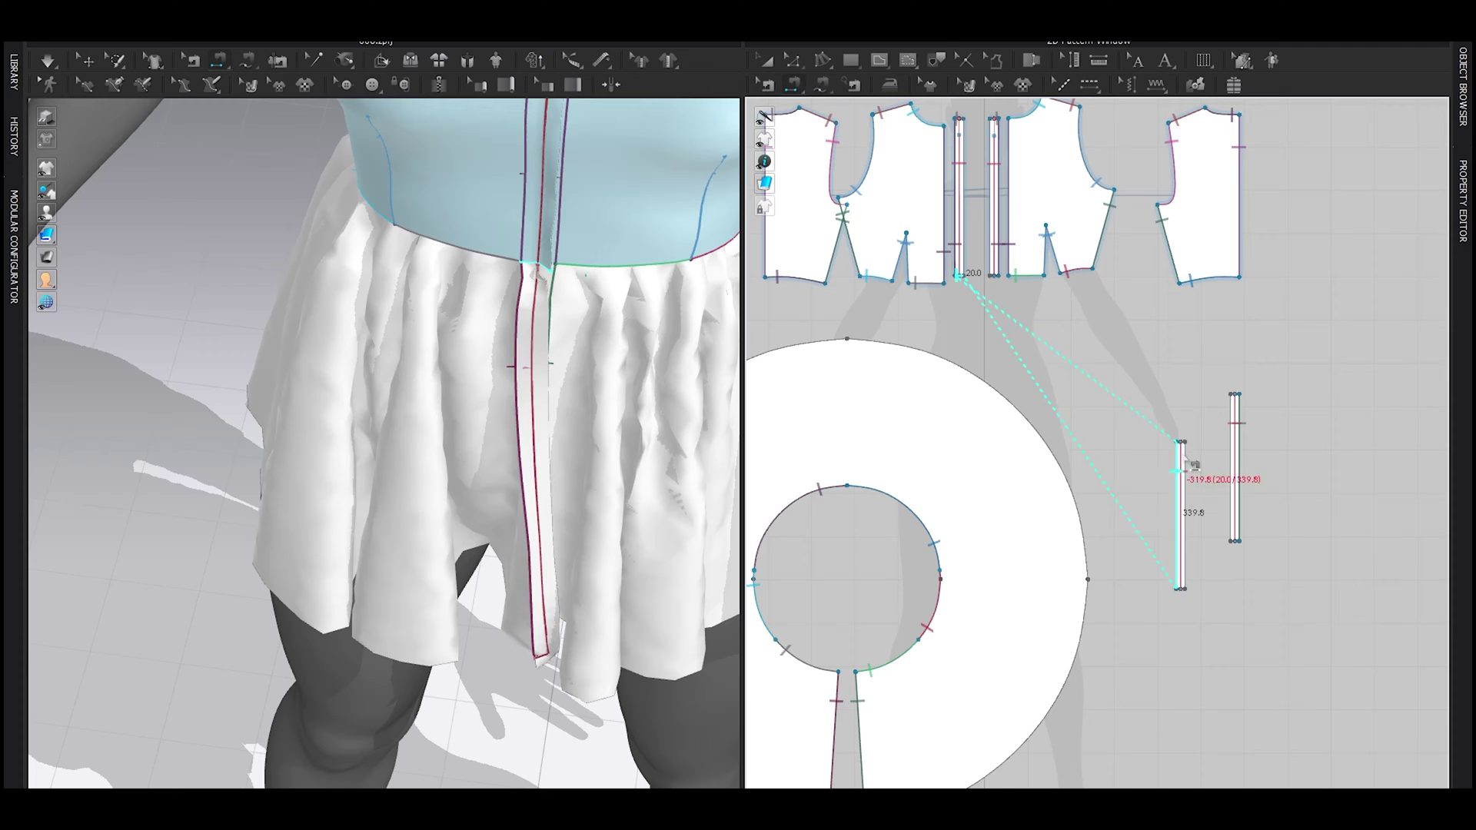
# Step: Sew the lower ends of the bodice placket strips to the upper ends of the skirt placket strips
pyautogui.click(1181, 443)
pyautogui.click(1236, 396)
pyautogui.scroll(4, 961, 296)
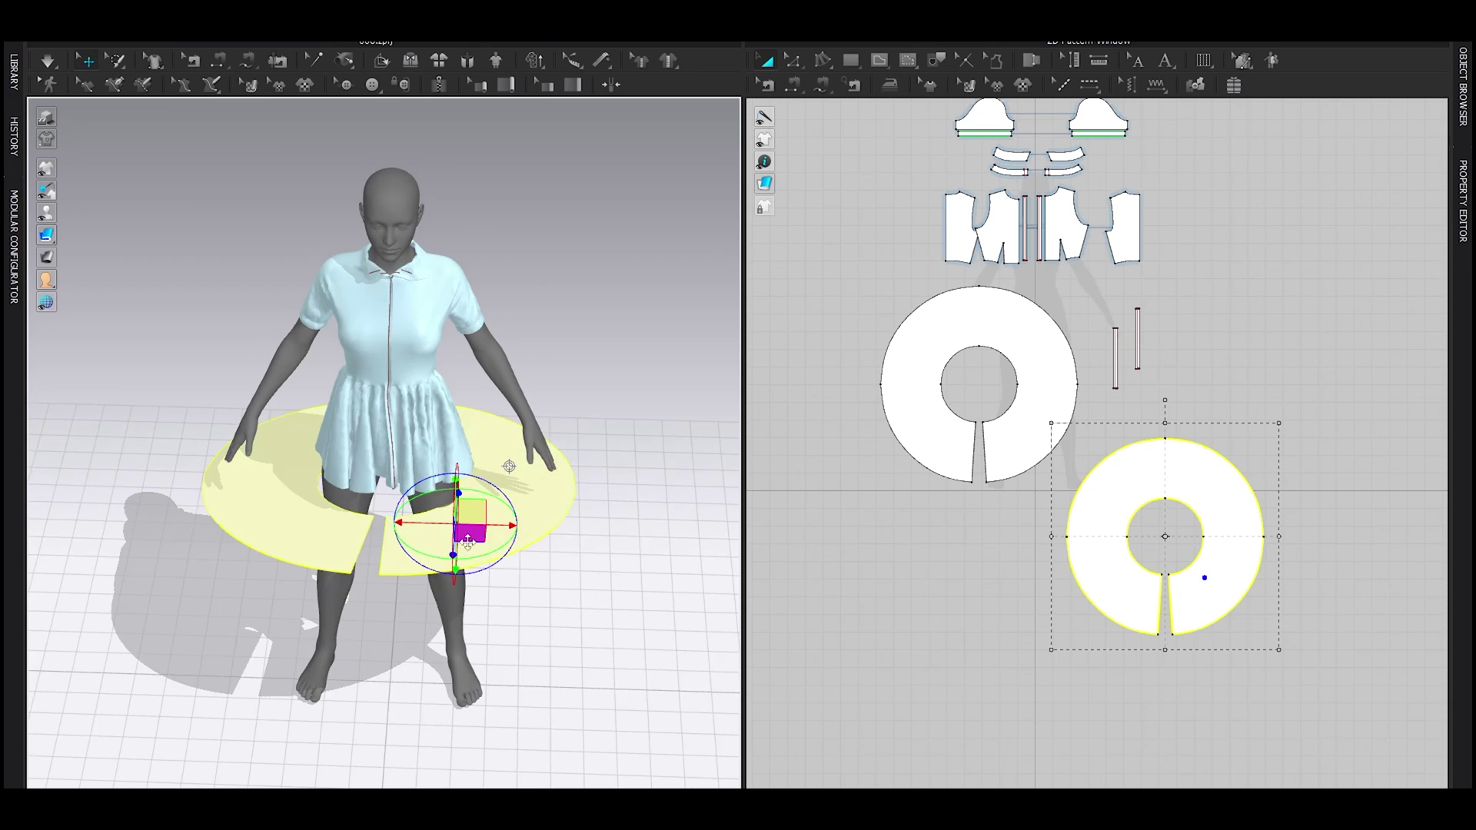
# Step: Place the duplicated skirt ring beside the original pattern and centre it around the legs below the skirt hem
pyautogui.click(1071, 534)
pyautogui.click(1150, 495)
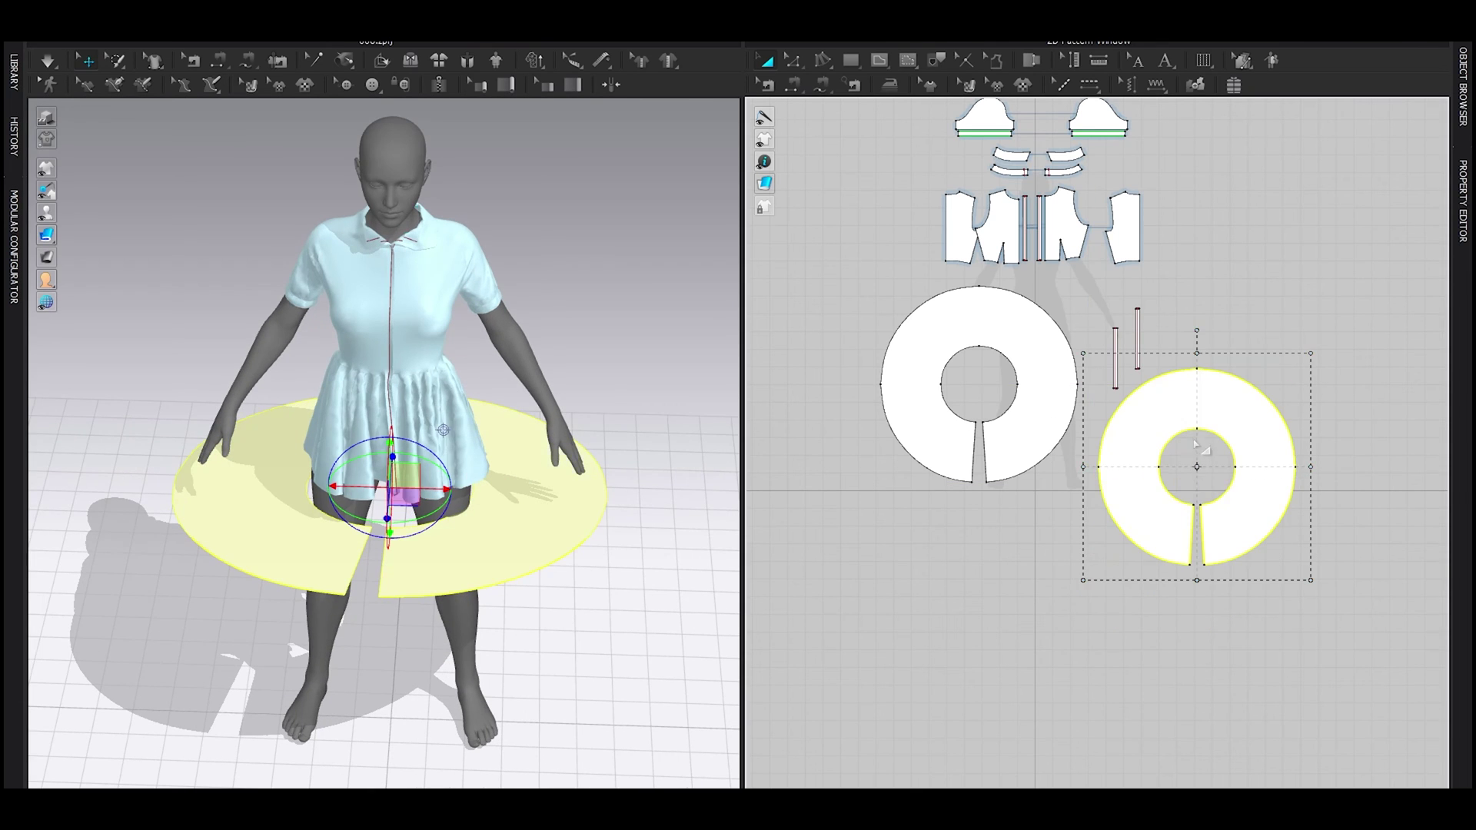
pyautogui.click(1196, 445)
pyautogui.scroll(3, 1235, 474)
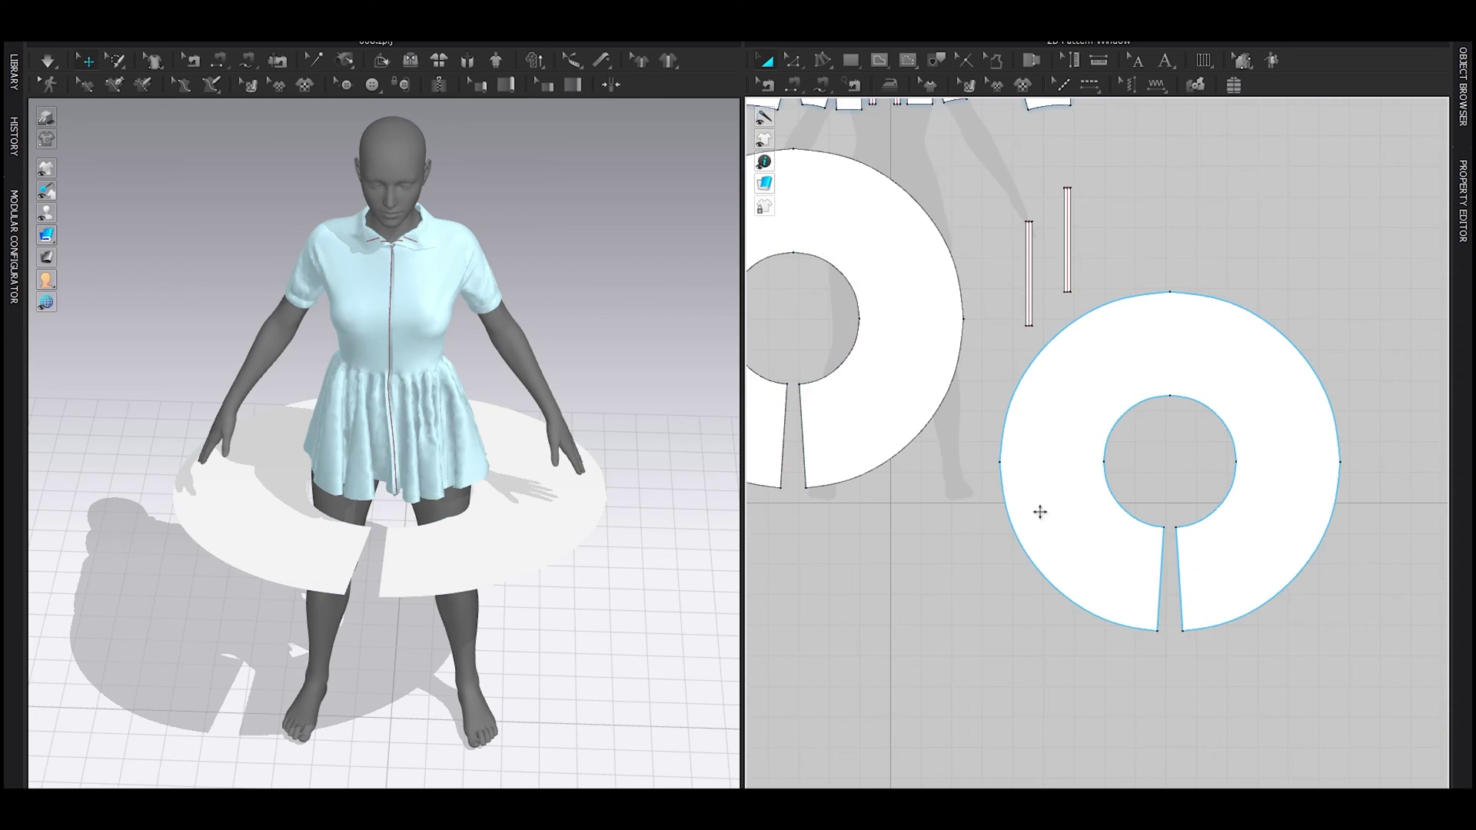
# Step: Sew the full outer edge of the first skirt ring to the inner edge of the second ring with M:N sewing
pyautogui.moveTo(1040, 512); pyautogui.dragTo(1095, 604, button='middle')
pyautogui.press('m')
pyautogui.click(842, 477)
pyautogui.click(861, 478)
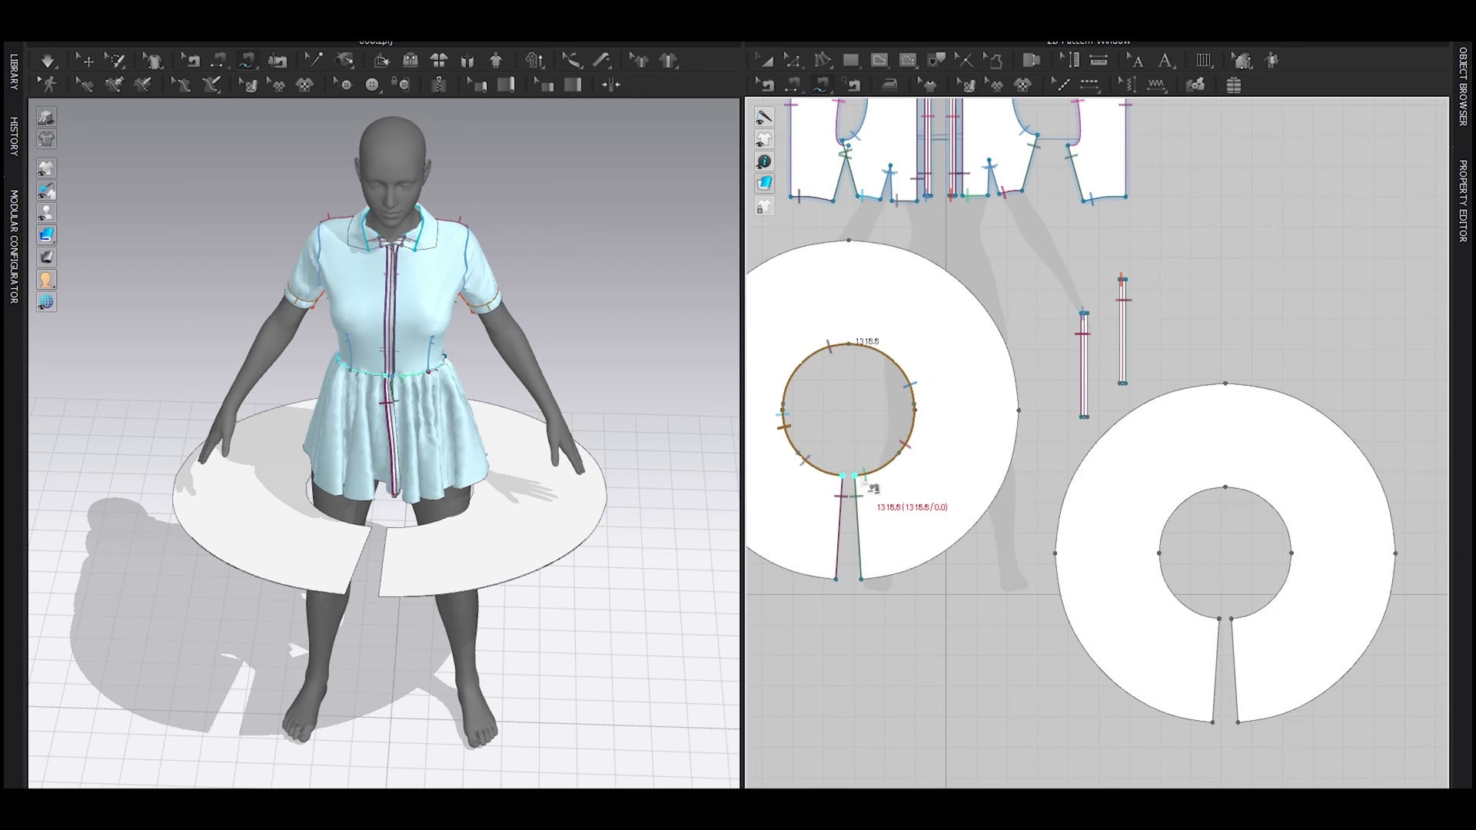
pyautogui.scroll(-2, 991, 506)
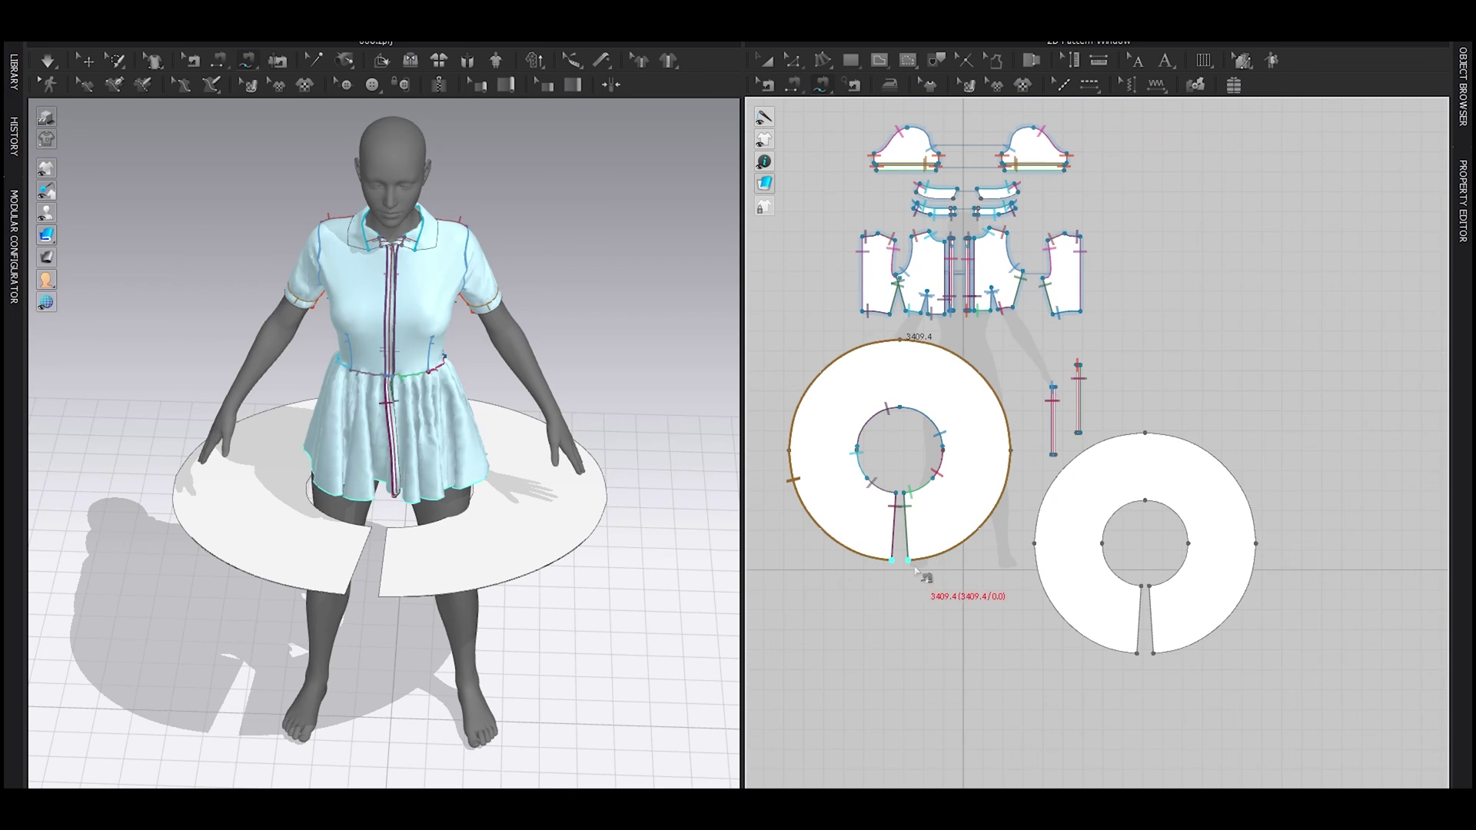
pyautogui.click(1142, 584)
pyautogui.scroll(-3, 1161, 596)
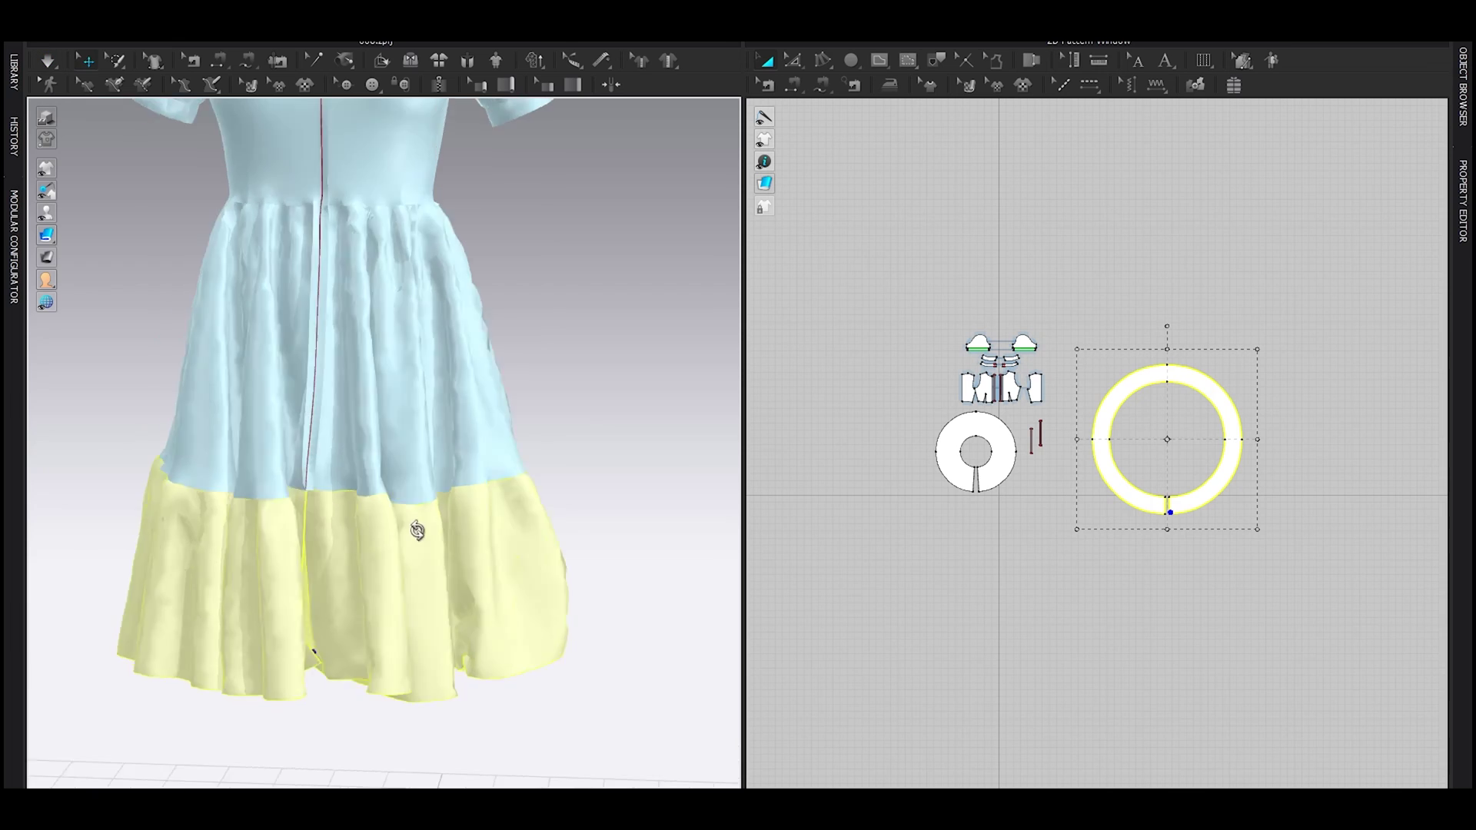
# Step: Select all pattern pieces and set the physical property preset of FABRIC 1 to Cotton_40s_Poplin
pyautogui.scroll(-3, 483, 542)
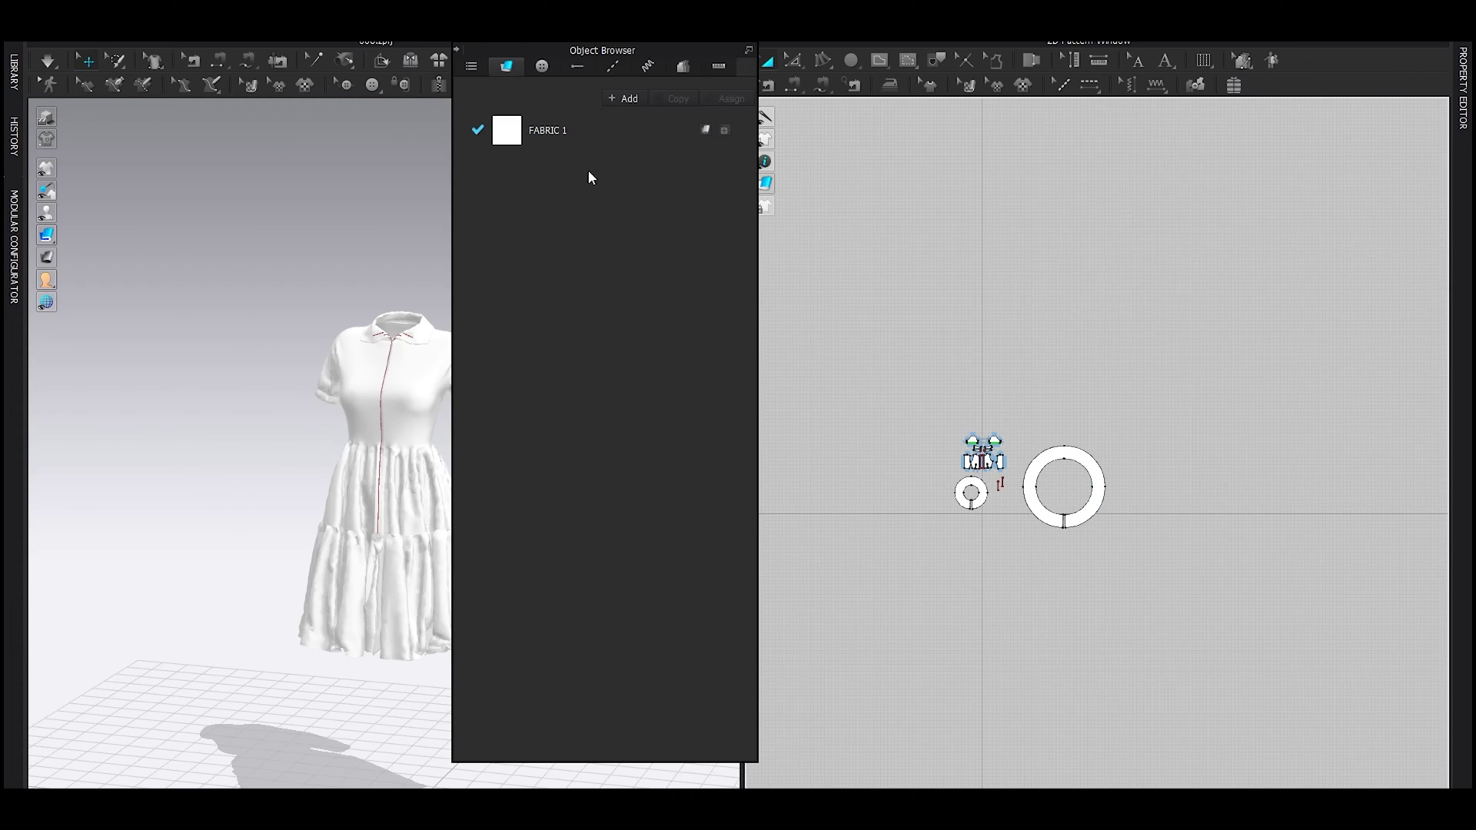
pyautogui.hotkey('ctrl', 'a')
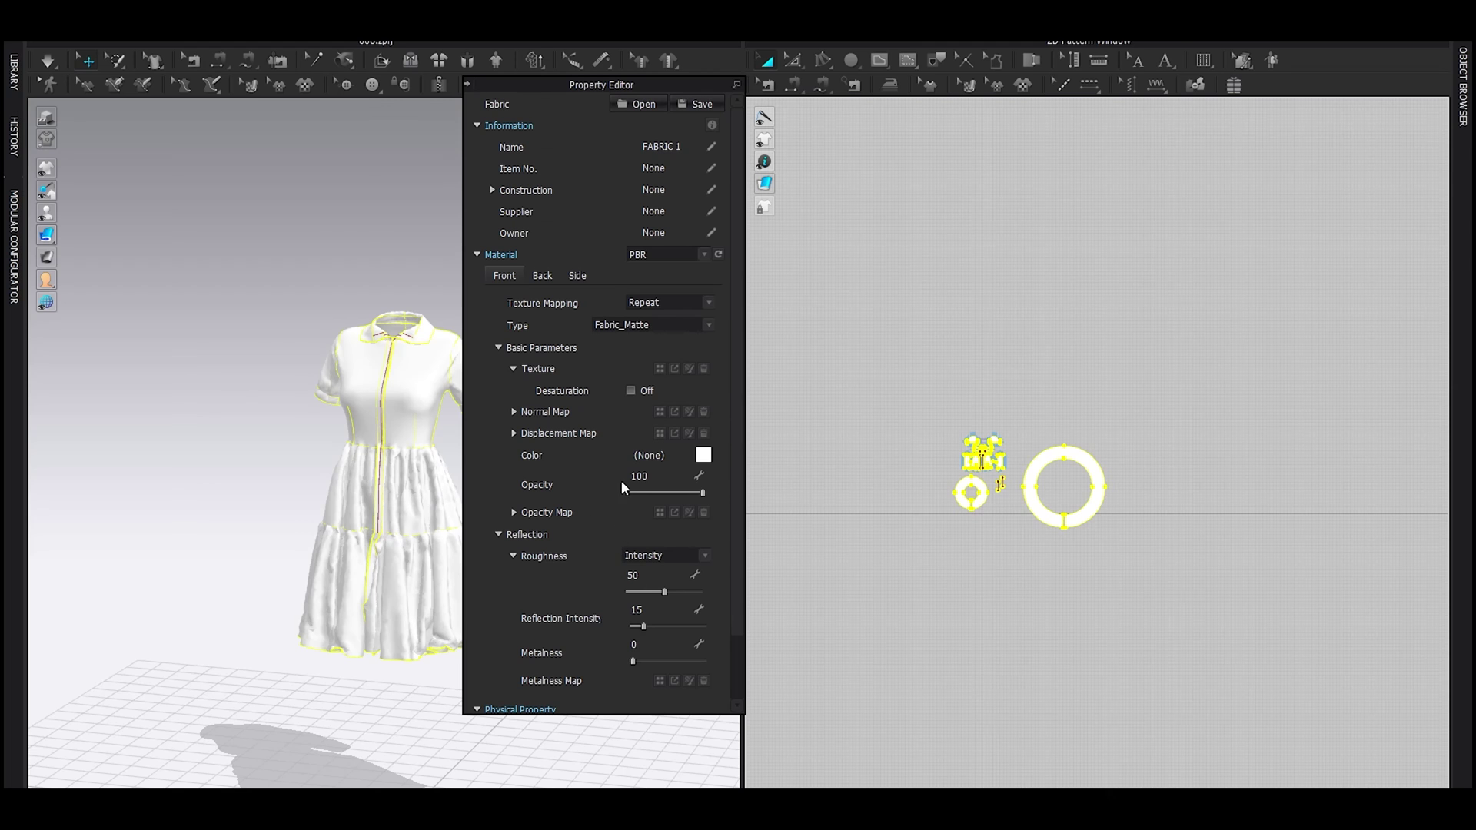
pyautogui.scroll(-3, 600, 422)
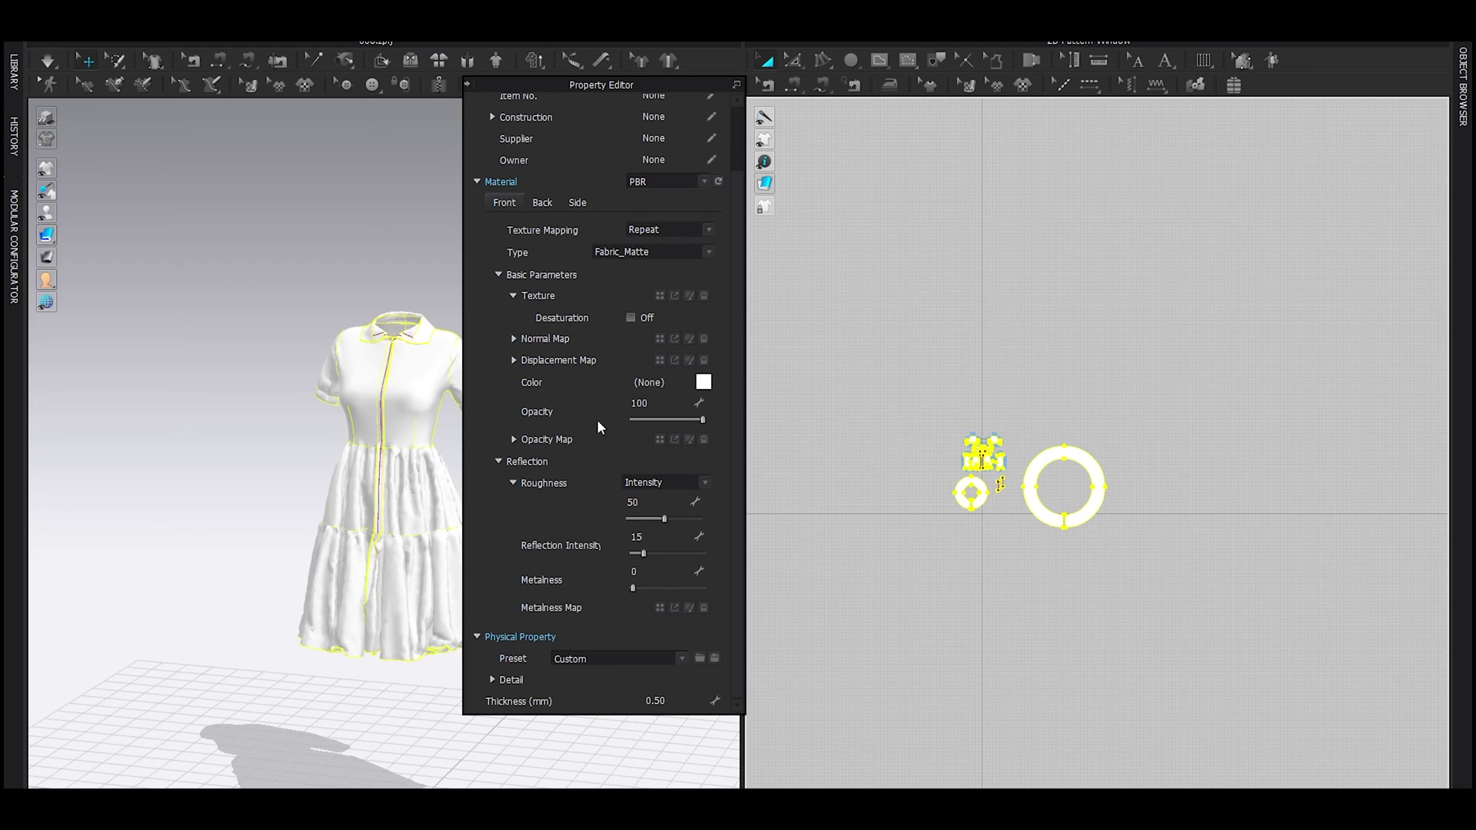
pyautogui.click(584, 655)
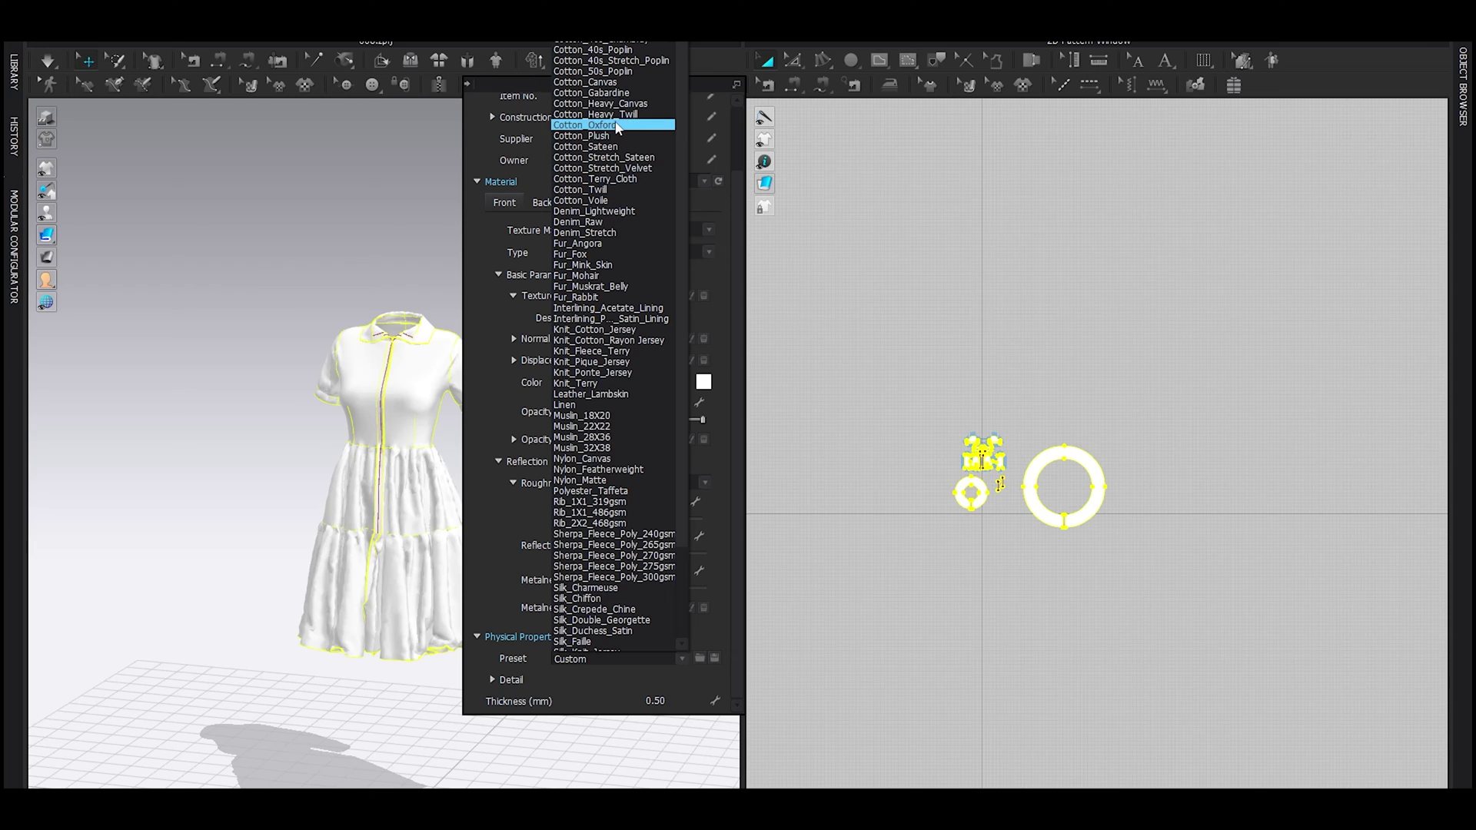
pyautogui.click(621, 49)
pyautogui.click(459, 323)
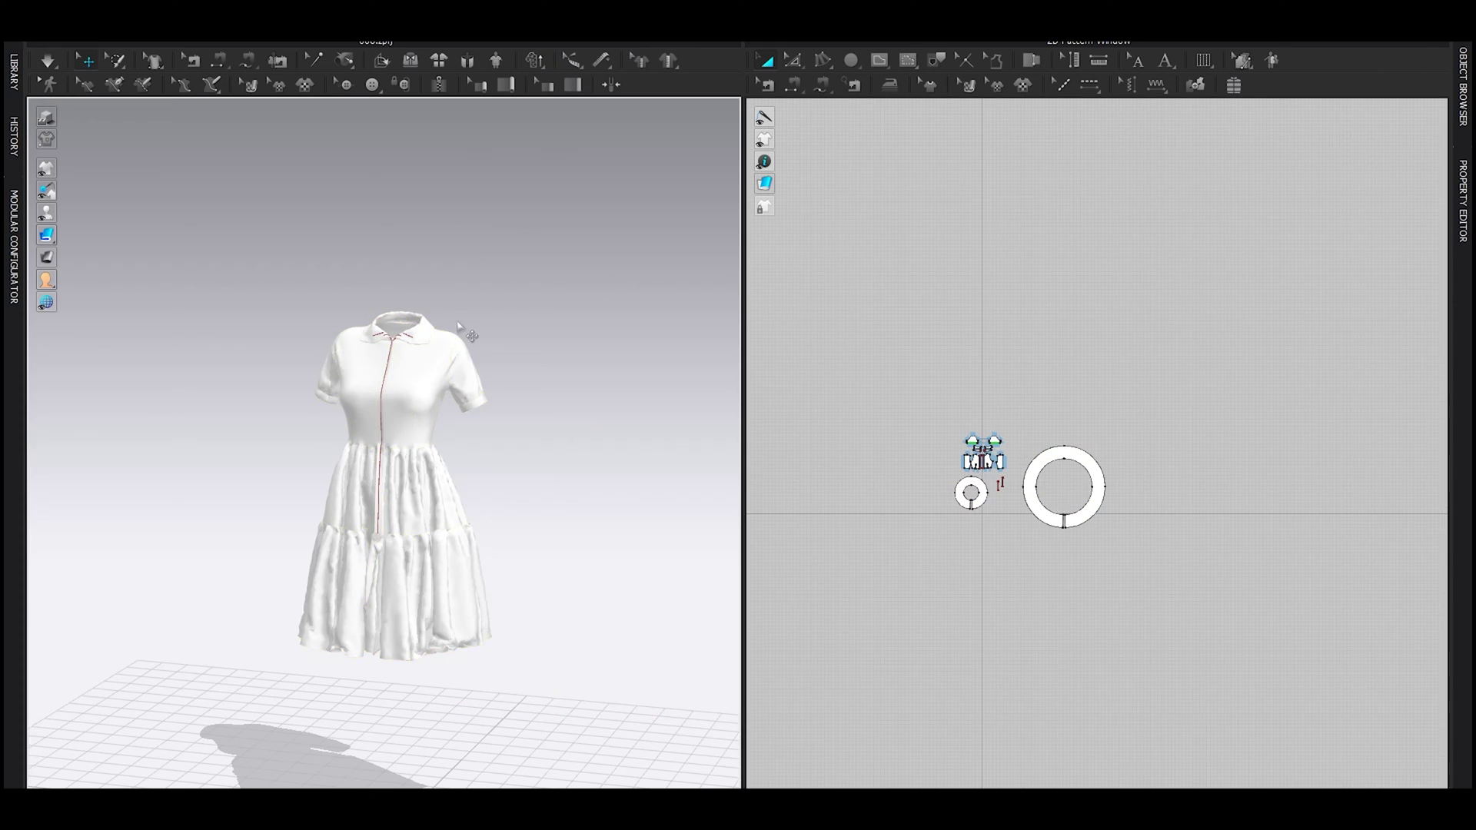
# Step: Sew the lower ends of the upper skirt tier's placket strips to the top ends of the lower tier's strips
pyautogui.scroll(3, 579, 382)
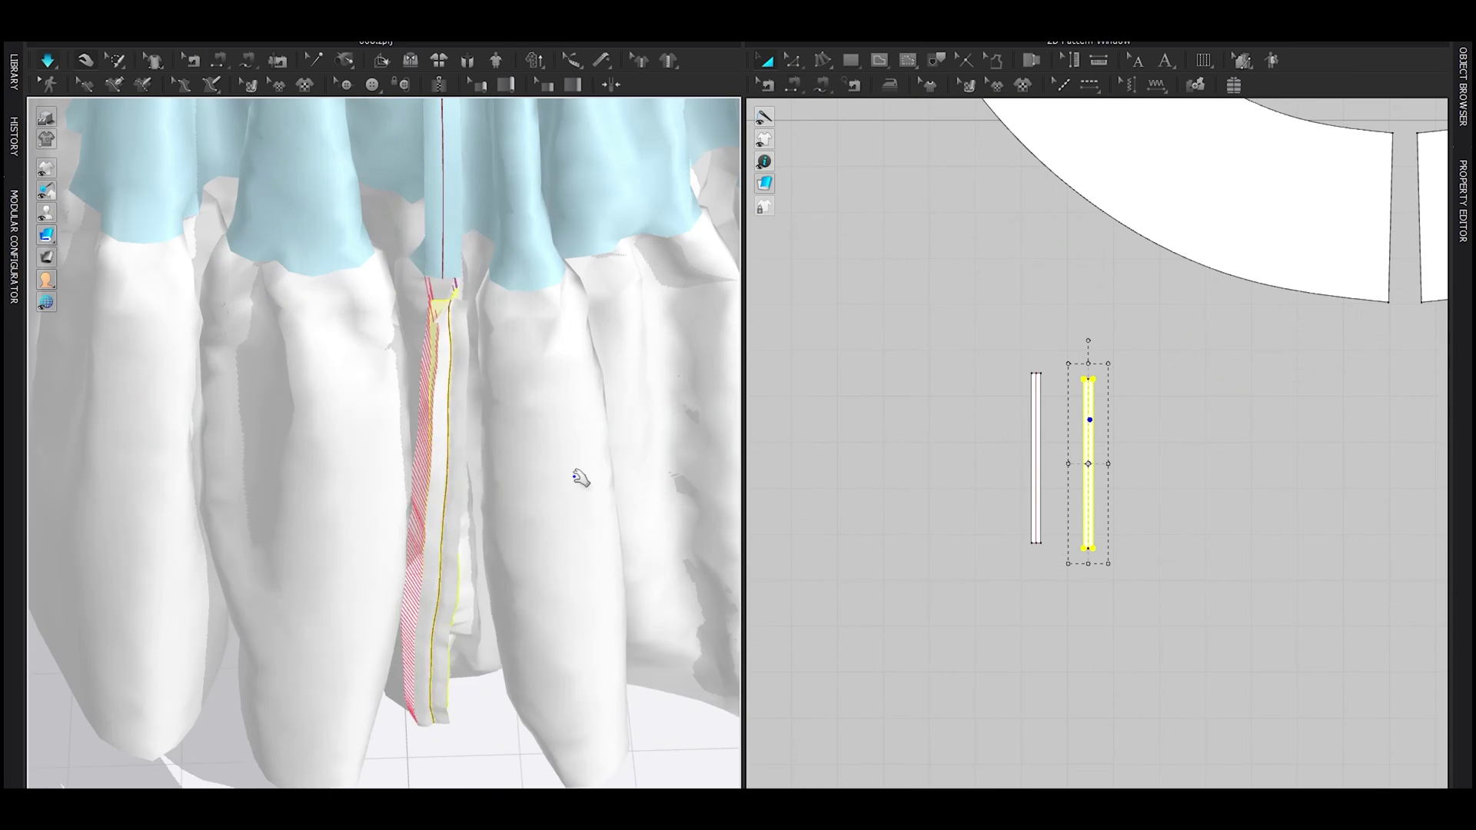
pyautogui.press('space')
pyautogui.scroll(-3, 907, 399)
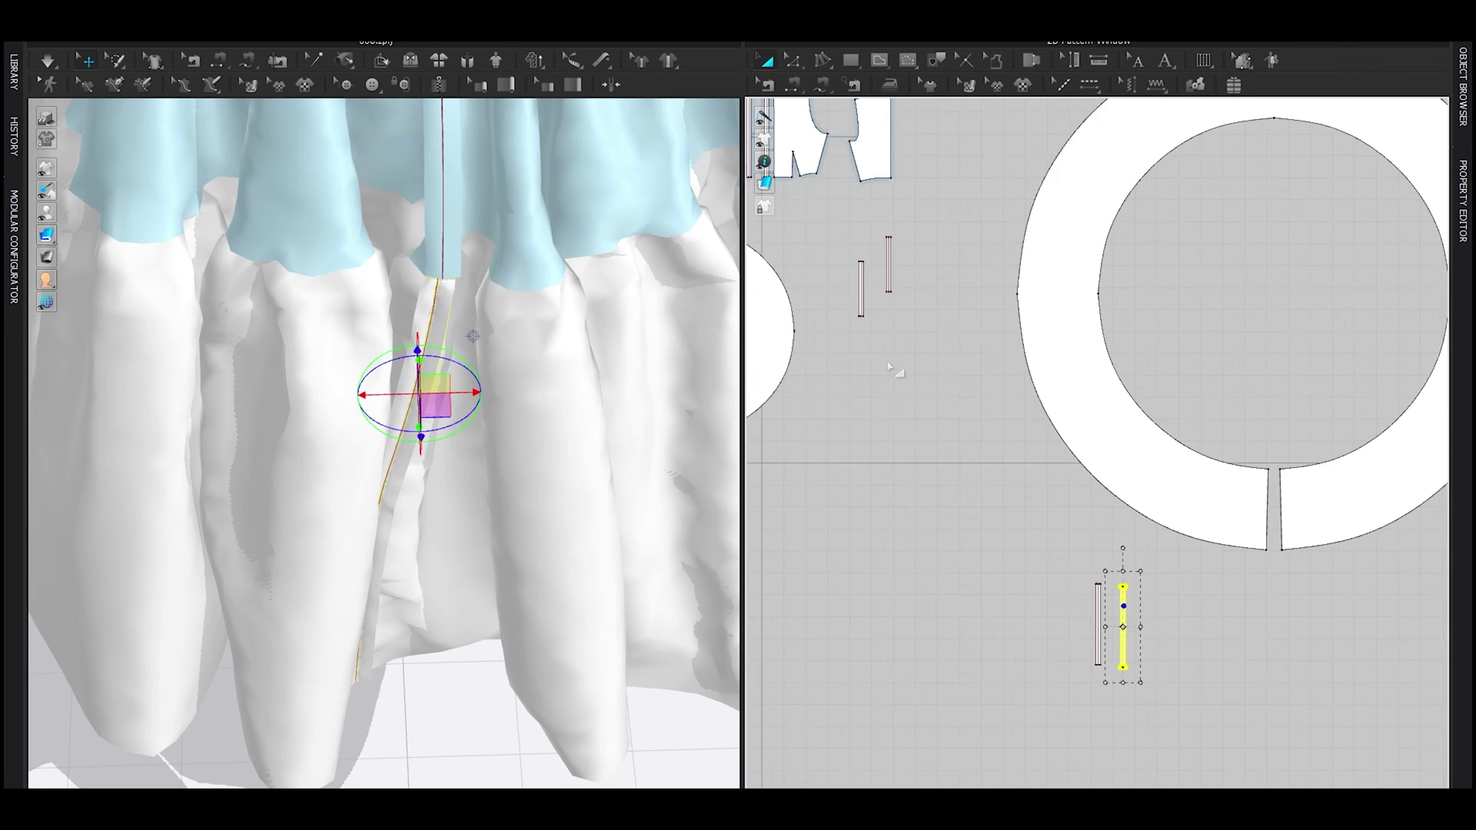
pyautogui.press('n')
pyautogui.scroll(4, 858, 323)
pyautogui.click(870, 309)
pyautogui.scroll(-4, 873, 316)
pyautogui.scroll(5, 926, 477)
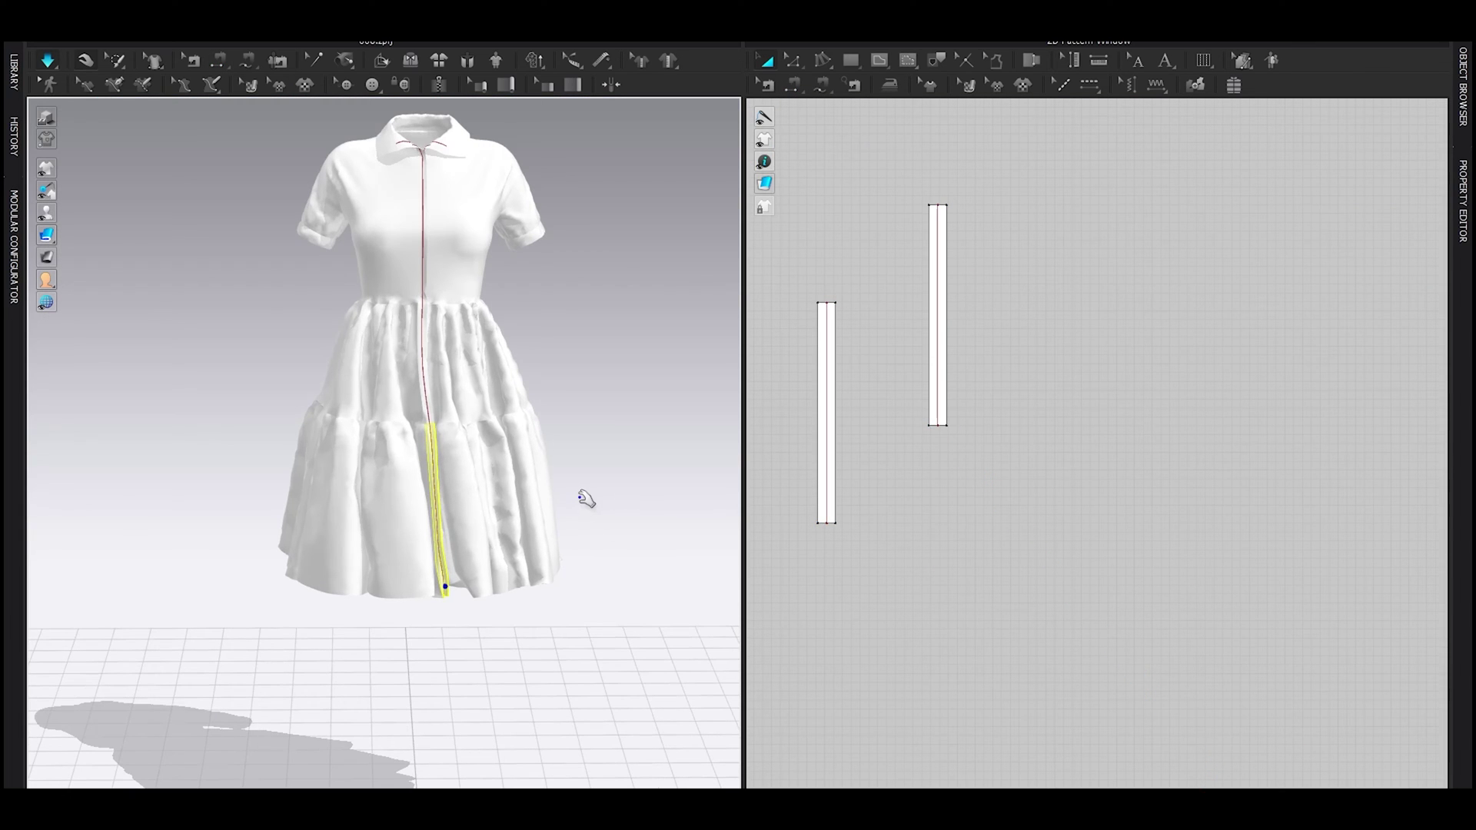
# Step: Examine the simulated dress's drape, front placket and gathered skirt tiers from several angles
pyautogui.scroll(2, 487, 542)
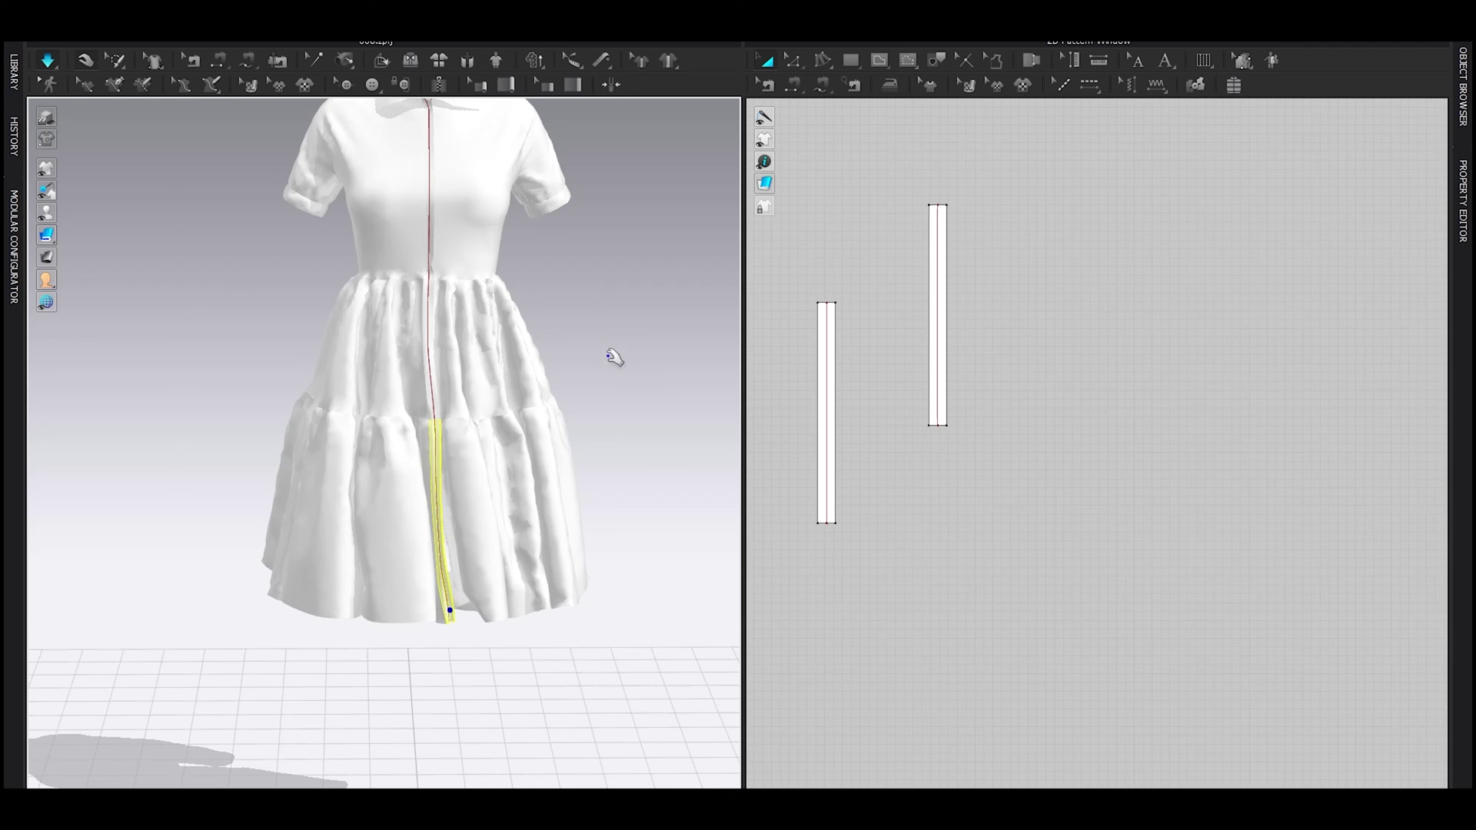
pyautogui.scroll(-4, 606, 350)
pyautogui.moveTo(606, 350); pyautogui.dragTo(543, 445, button='right')
pyautogui.scroll(-2, 530, 379)
pyautogui.scroll(-5, 515, 404)
pyautogui.scroll(2, 515, 404)
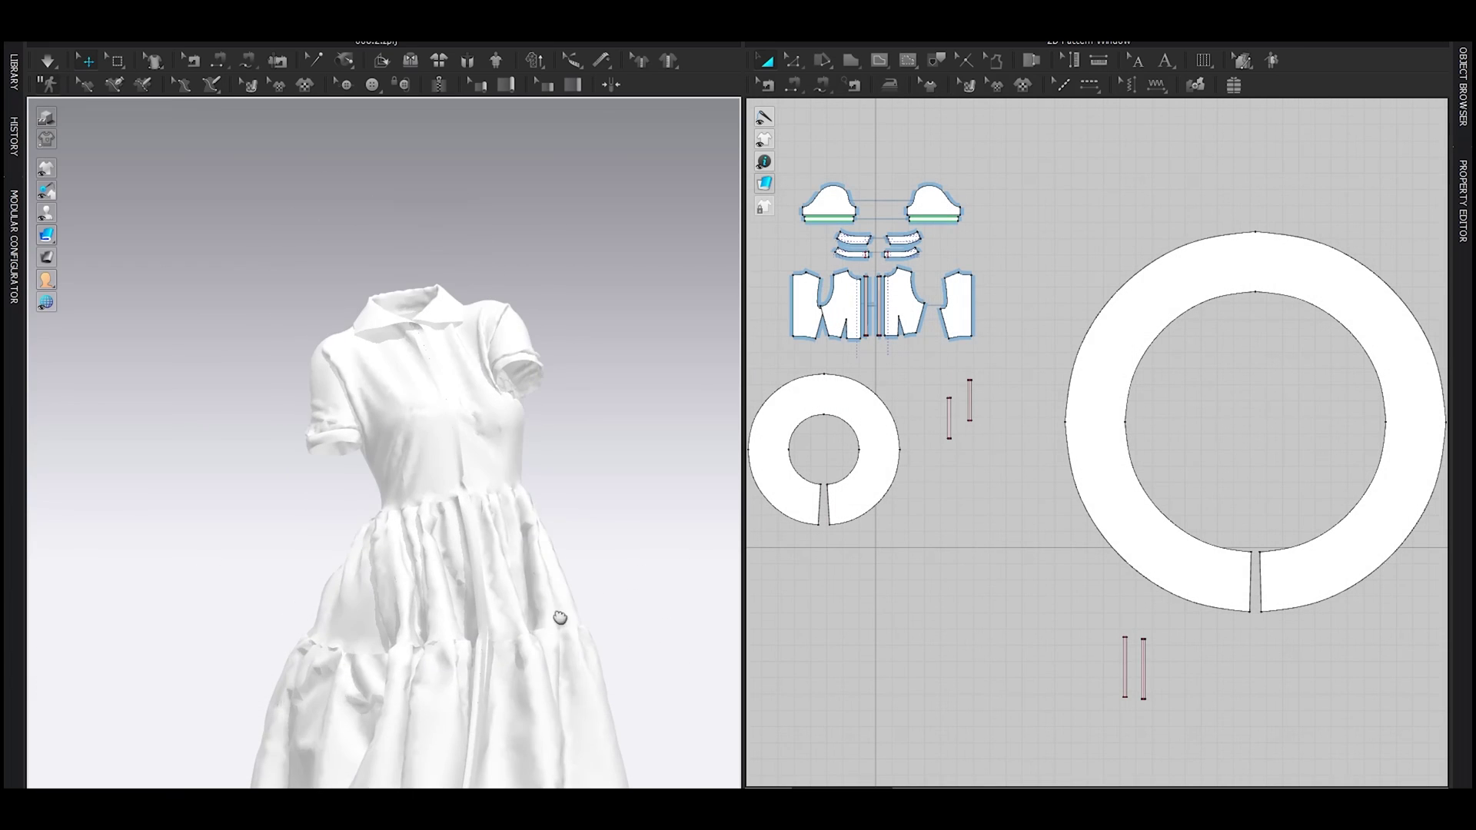
pyautogui.moveTo(492, 542); pyautogui.dragTo(560, 565, button='right')
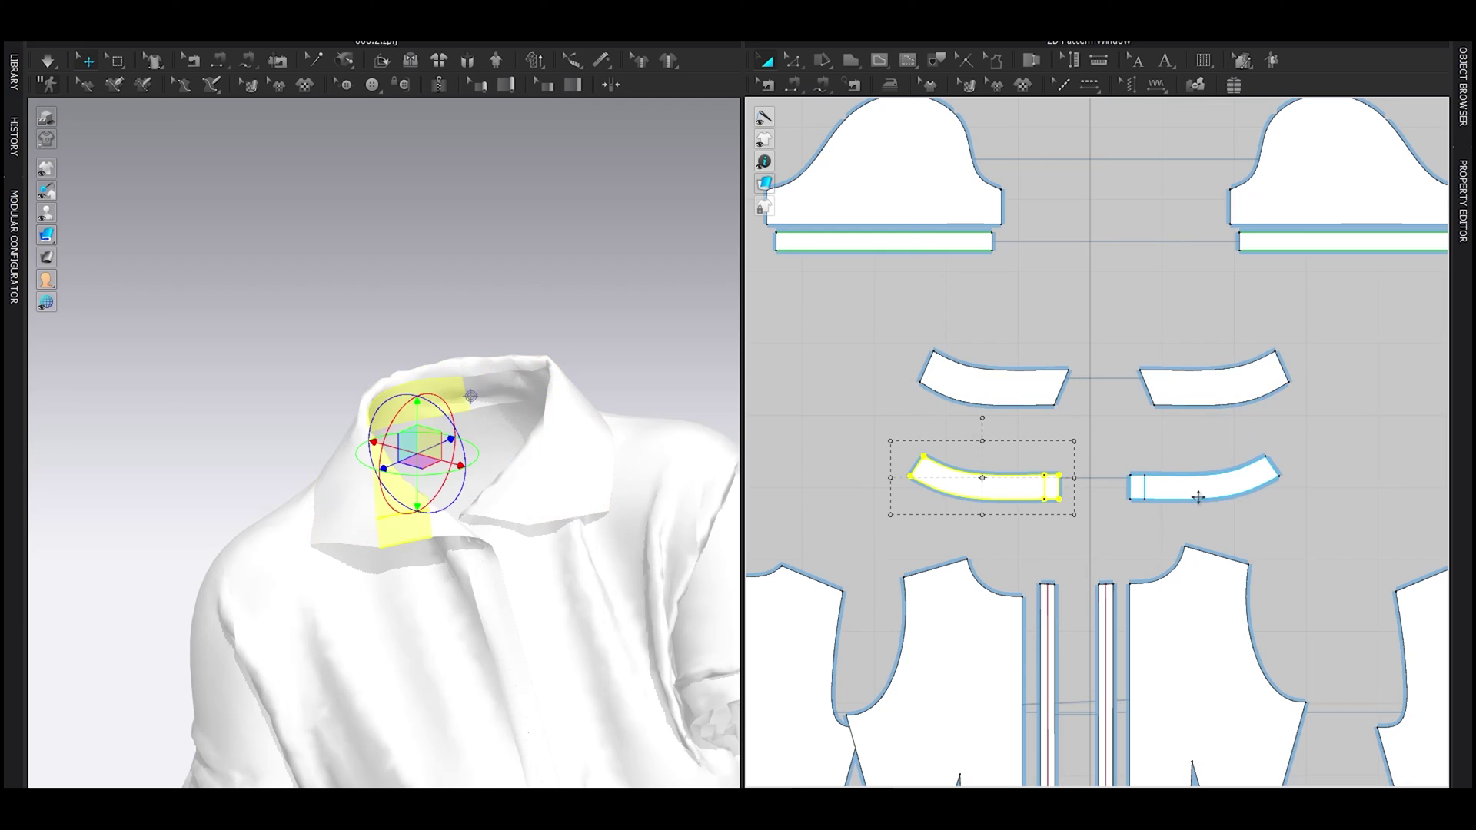
# Step: Duplicate both collar stand pieces and place the copies between the collar and the original stands in the pattern layout
pyautogui.keyDown('shift'); pyautogui.click(1197, 497); pyautogui.keyUp('shift')
pyautogui.scroll(3, 1114, 498)
pyautogui.keyDown('shift'); pyautogui.moveTo(1201, 467); pyautogui.dragTo(1108, 385); pyautogui.keyUp('shift')
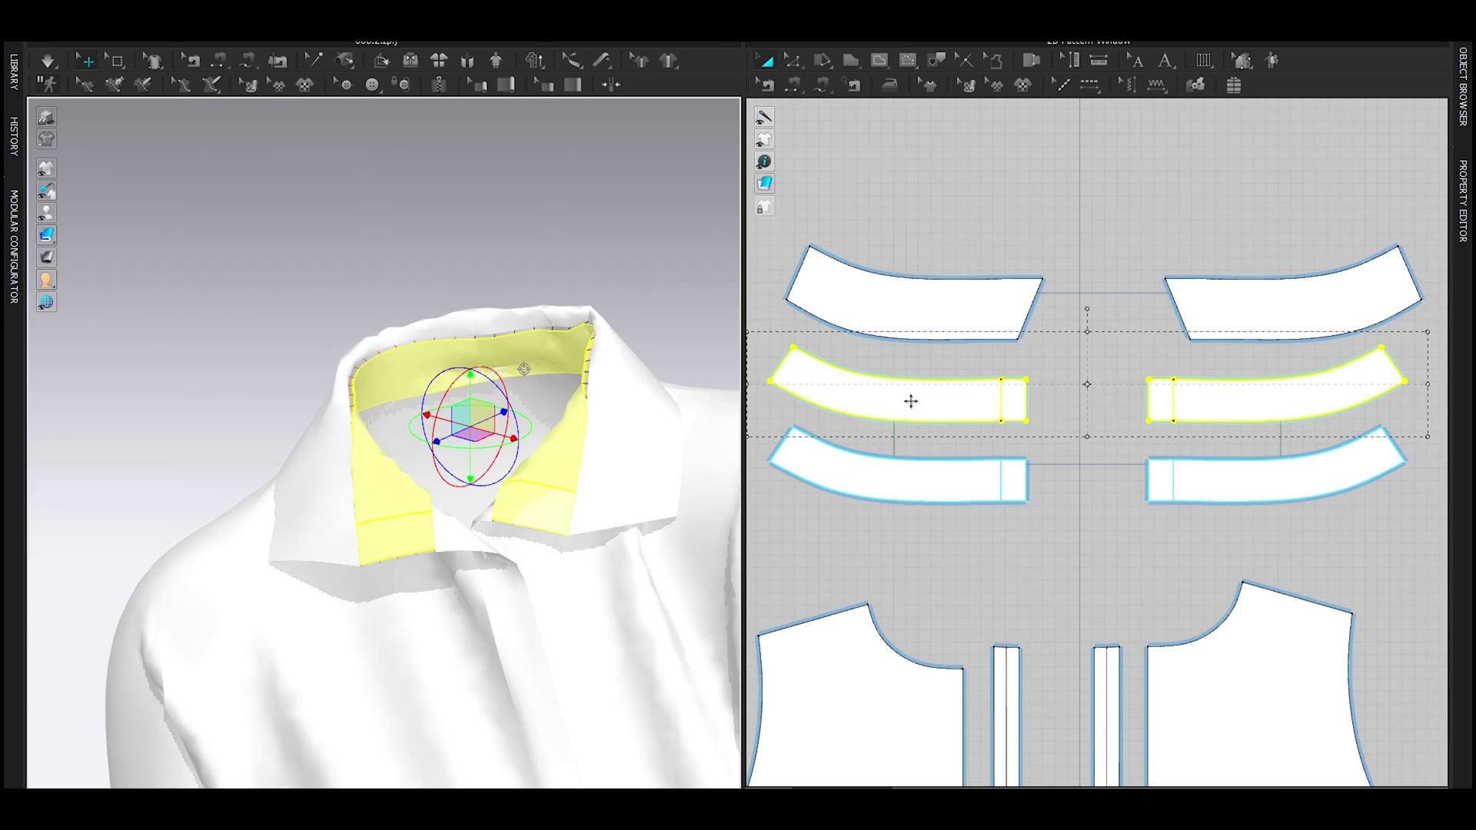
# Step: Remove the linked editing from the duplicated collar stands and link the pair as symmetric patterns with sewing
pyautogui.rightClick(908, 383)
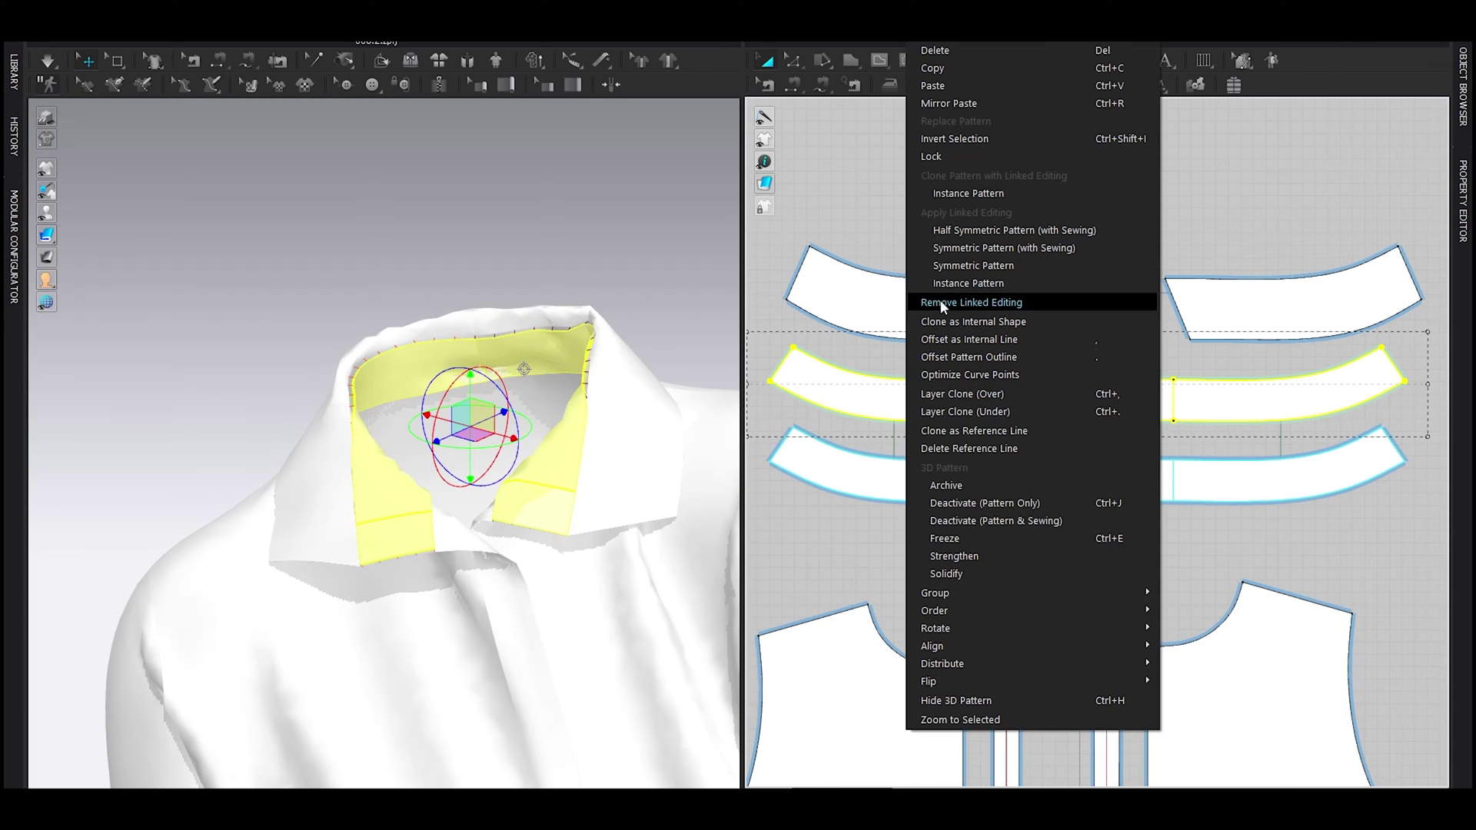
pyautogui.click(940, 303)
pyautogui.rightClick(920, 415)
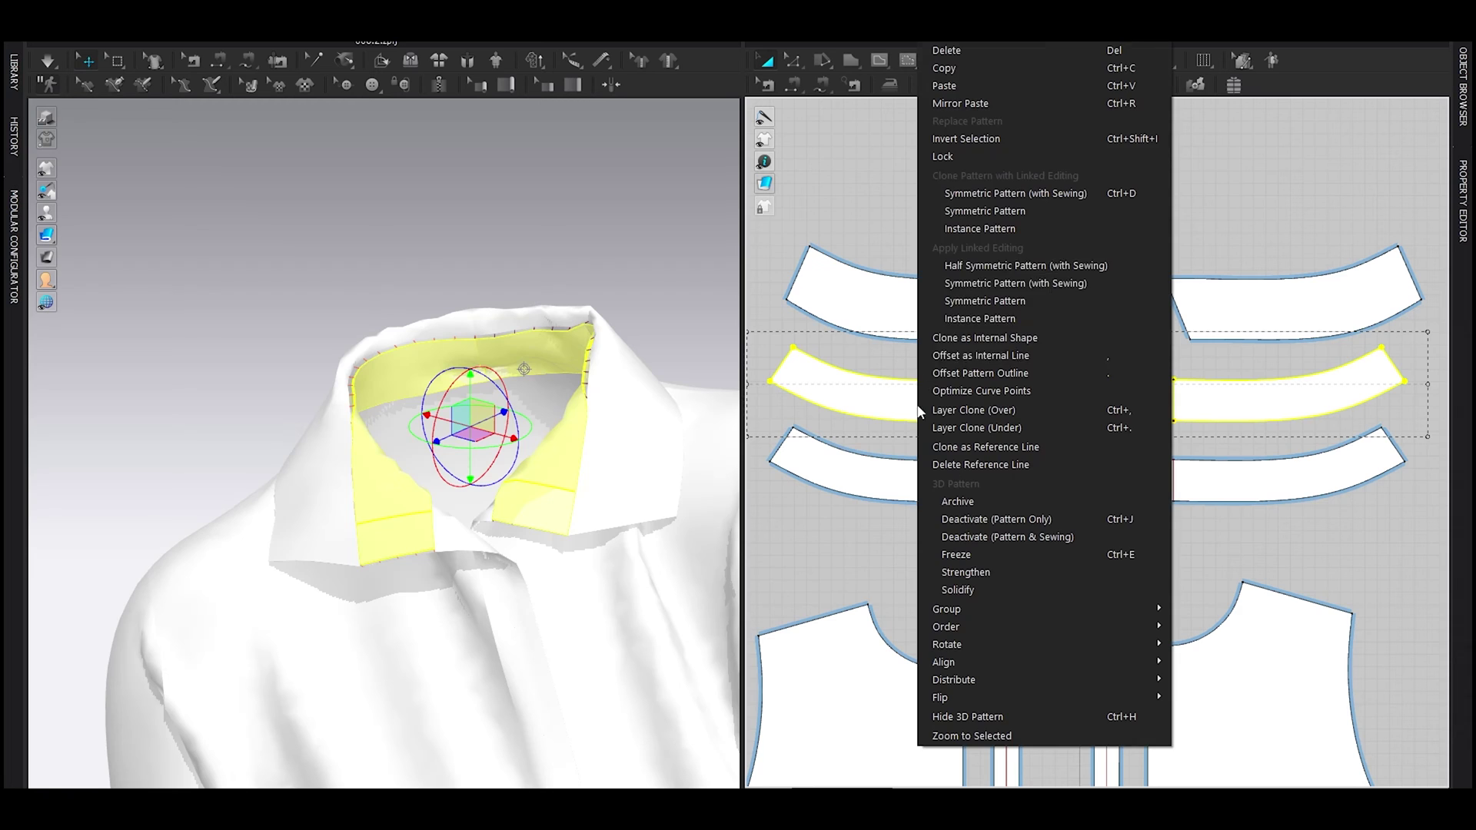
pyautogui.click(963, 281)
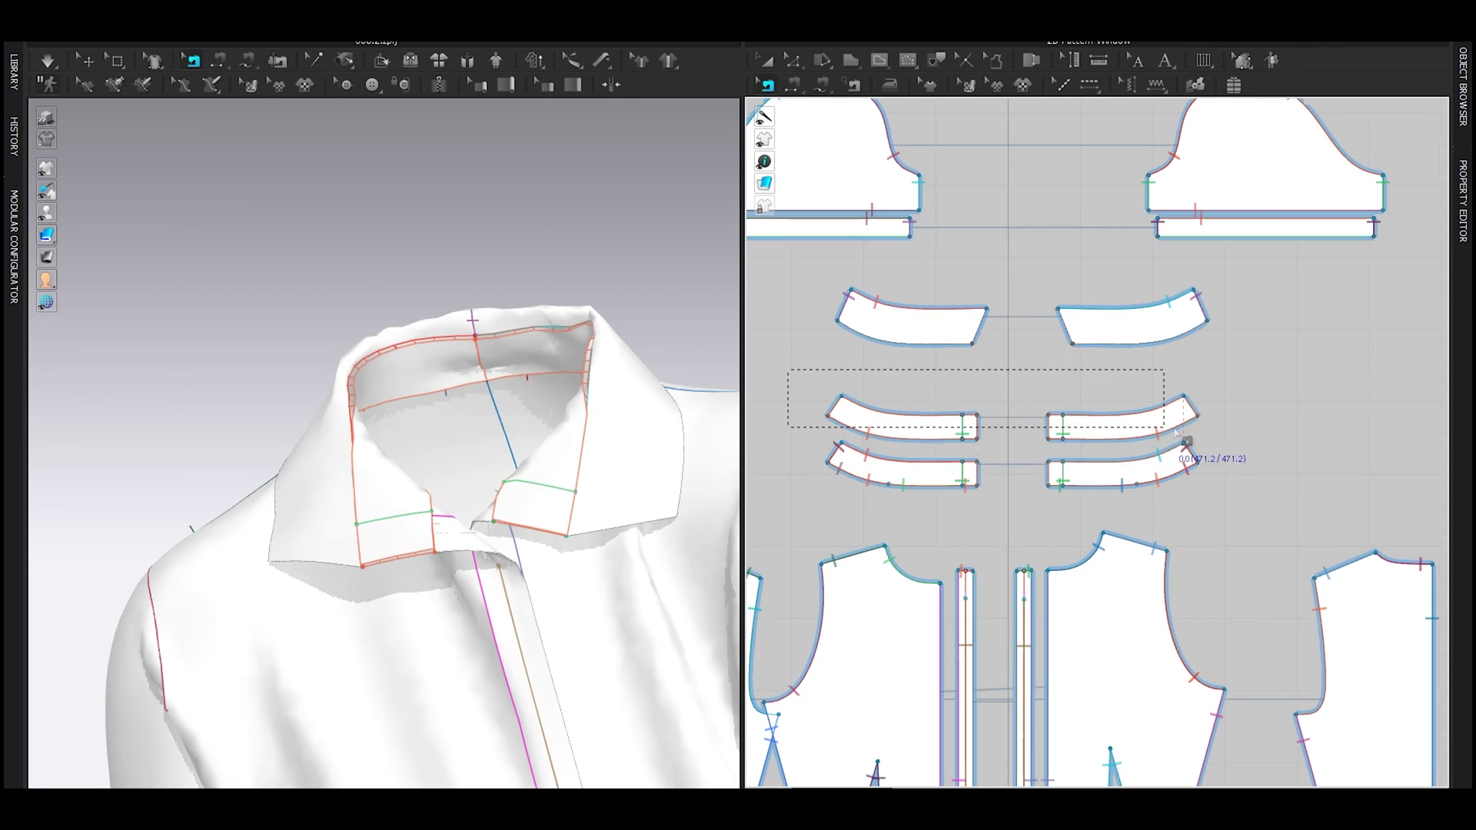
# Step: Clear the duplicated collar stands' seams and sew their upper and lower edges to the matching edges of the original stands
pyautogui.click(1227, 443)
pyautogui.scroll(3, 838, 461)
pyautogui.moveTo(1054, 398); pyautogui.dragTo(1147, 399, button='middle')
pyautogui.press('n')
pyautogui.click(988, 371)
pyautogui.click(984, 451)
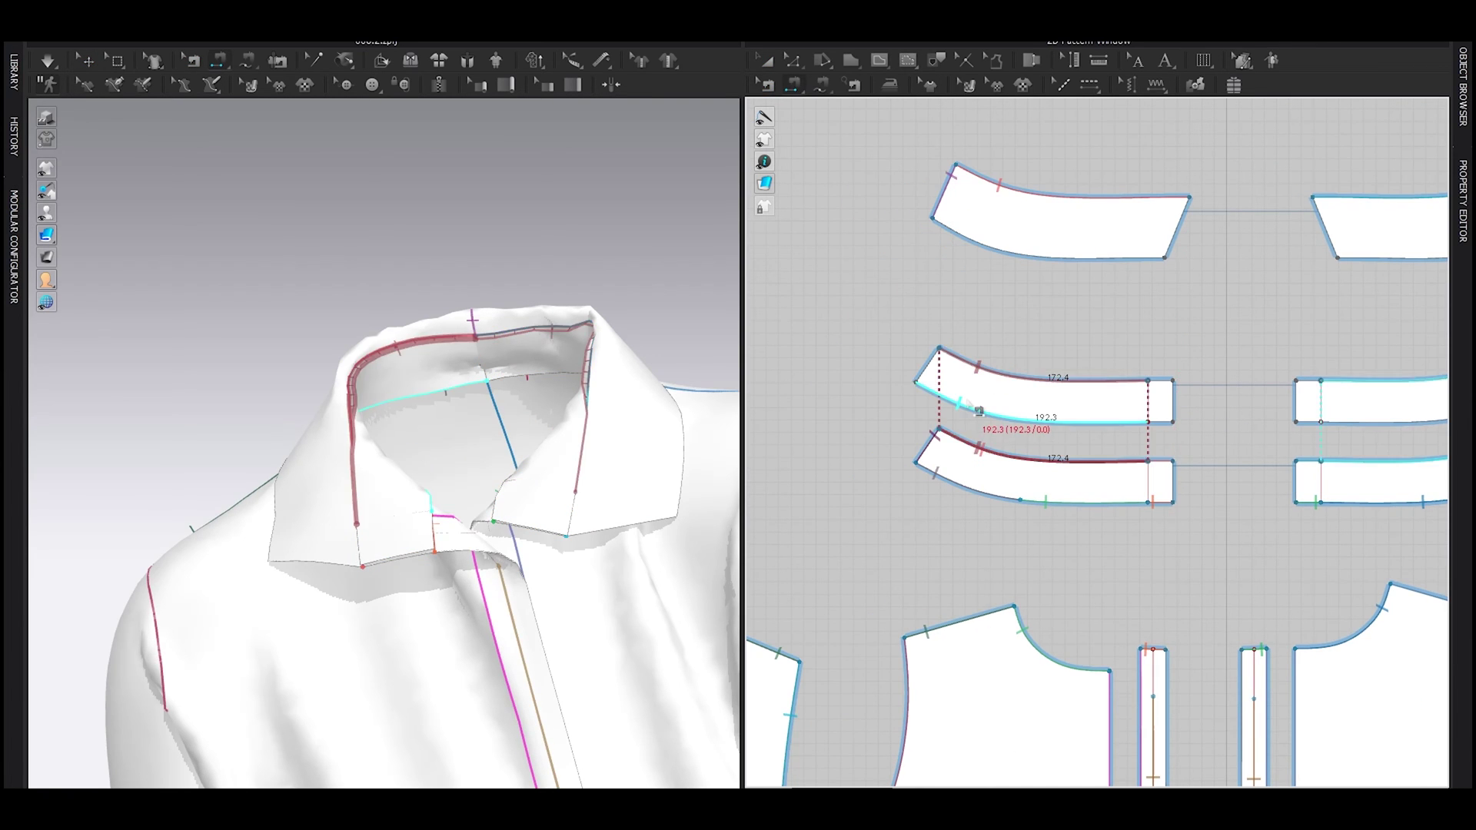
pyautogui.click(975, 409)
pyautogui.click(975, 491)
# Step: Sew the centre-back edges of the two duplicated collar stand halves to each other
pyautogui.click(927, 363)
pyautogui.scroll(-3, 928, 362)
pyautogui.click(1345, 373)
# Step: Set the particle distance of all four collar stand pieces to 5 mm and their additional collision thickness to 1 mm
pyautogui.scroll(-3, 1087, 442)
pyautogui.press('a')
pyautogui.moveTo(913, 367); pyautogui.dragTo(1332, 456)
pyautogui.click(1463, 201)
pyautogui.click(676, 460)
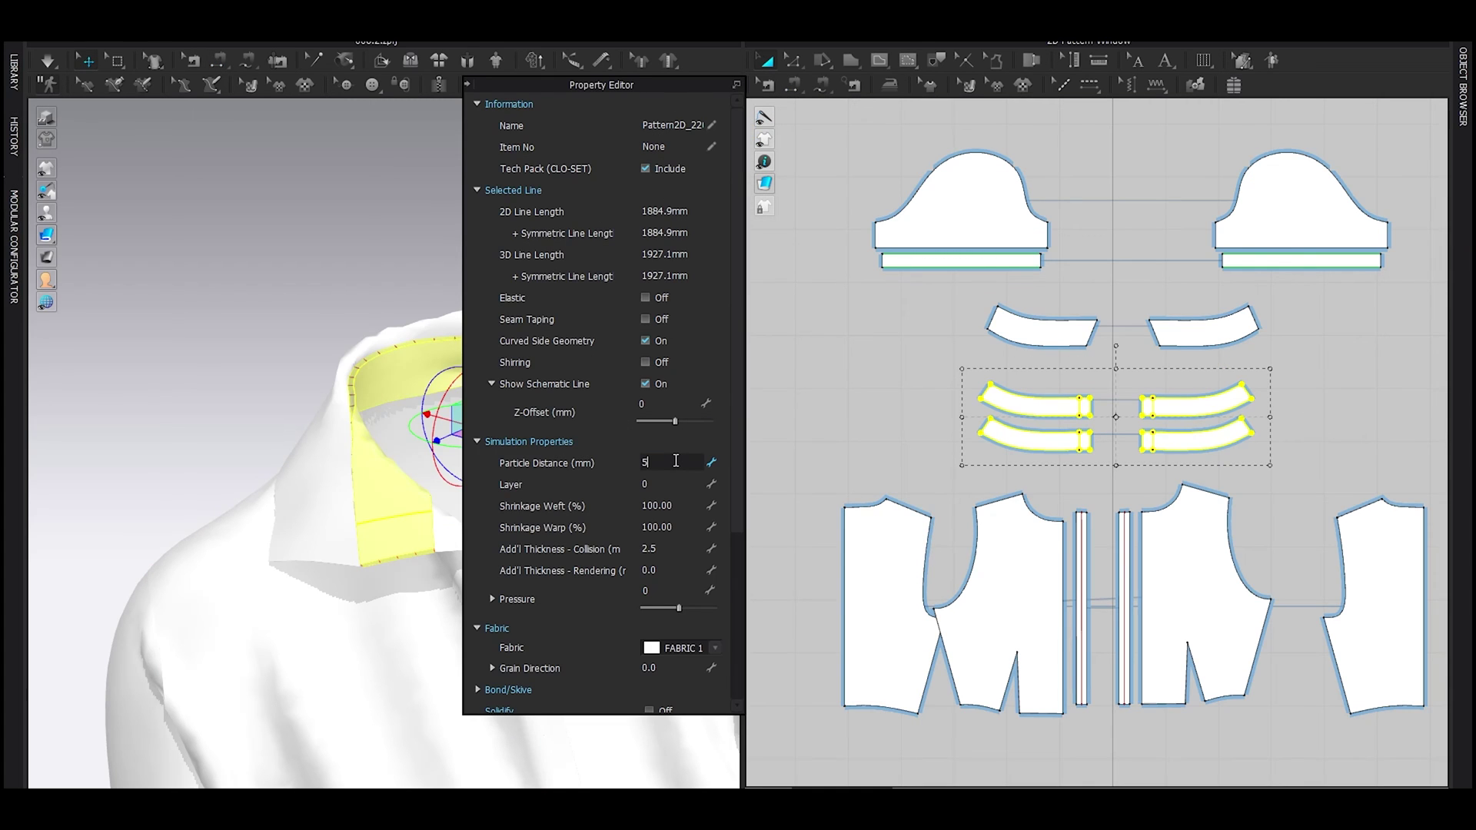
pyautogui.press('Return')
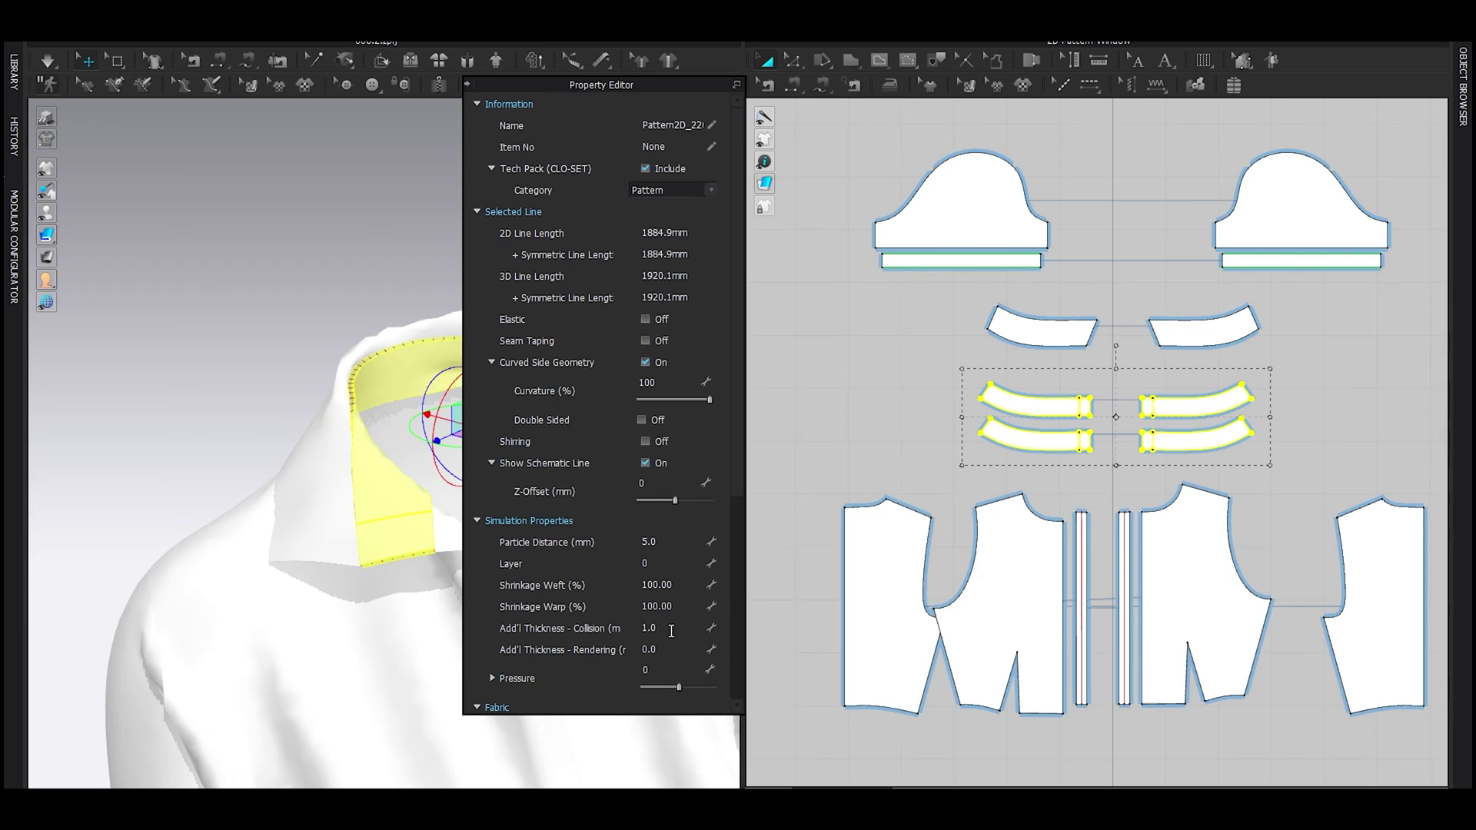
pyautogui.click(257, 280)
# Step: Simulate the garment to settle the two layers of the collar stand
pyautogui.scroll(1, 567, 440)
pyautogui.press('space')
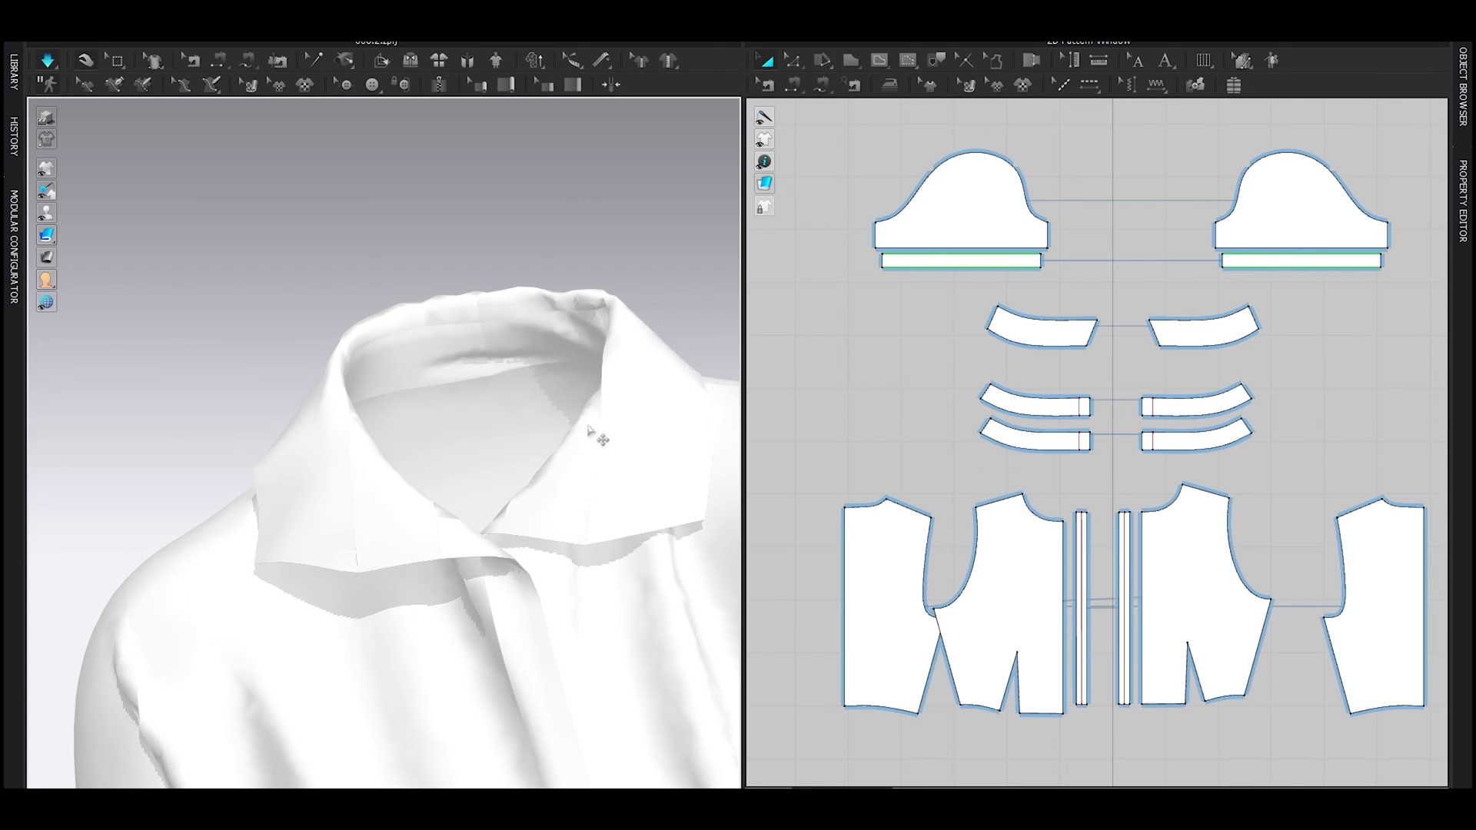
pyautogui.press('space')
# Step: Sew the duplicated collar's front edges to the original collar and simulate the doubled collar
pyautogui.scroll(3, 951, 314)
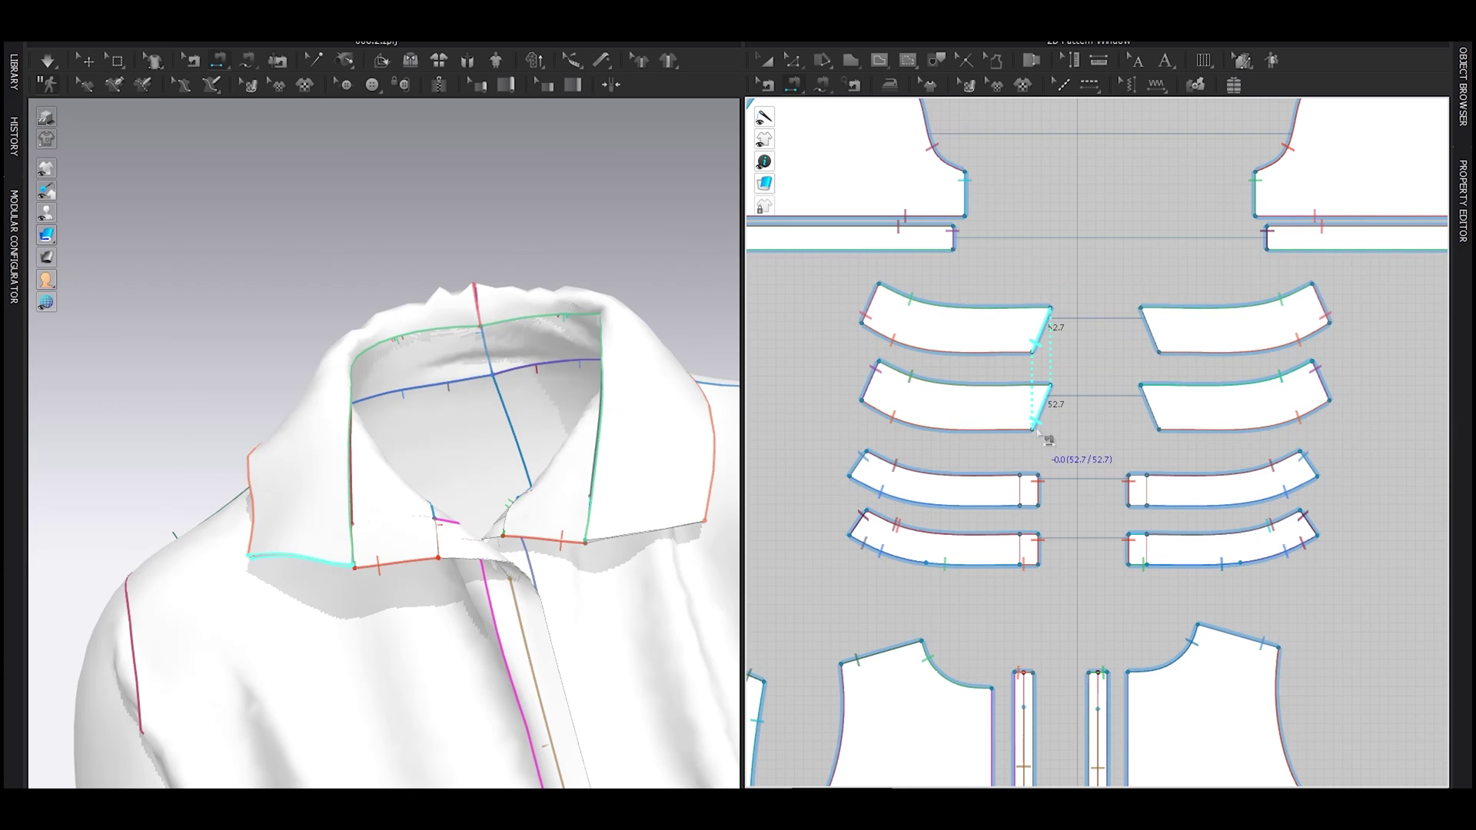
pyautogui.press('space')
pyautogui.moveTo(462, 448); pyautogui.dragTo(425, 467, button='right')
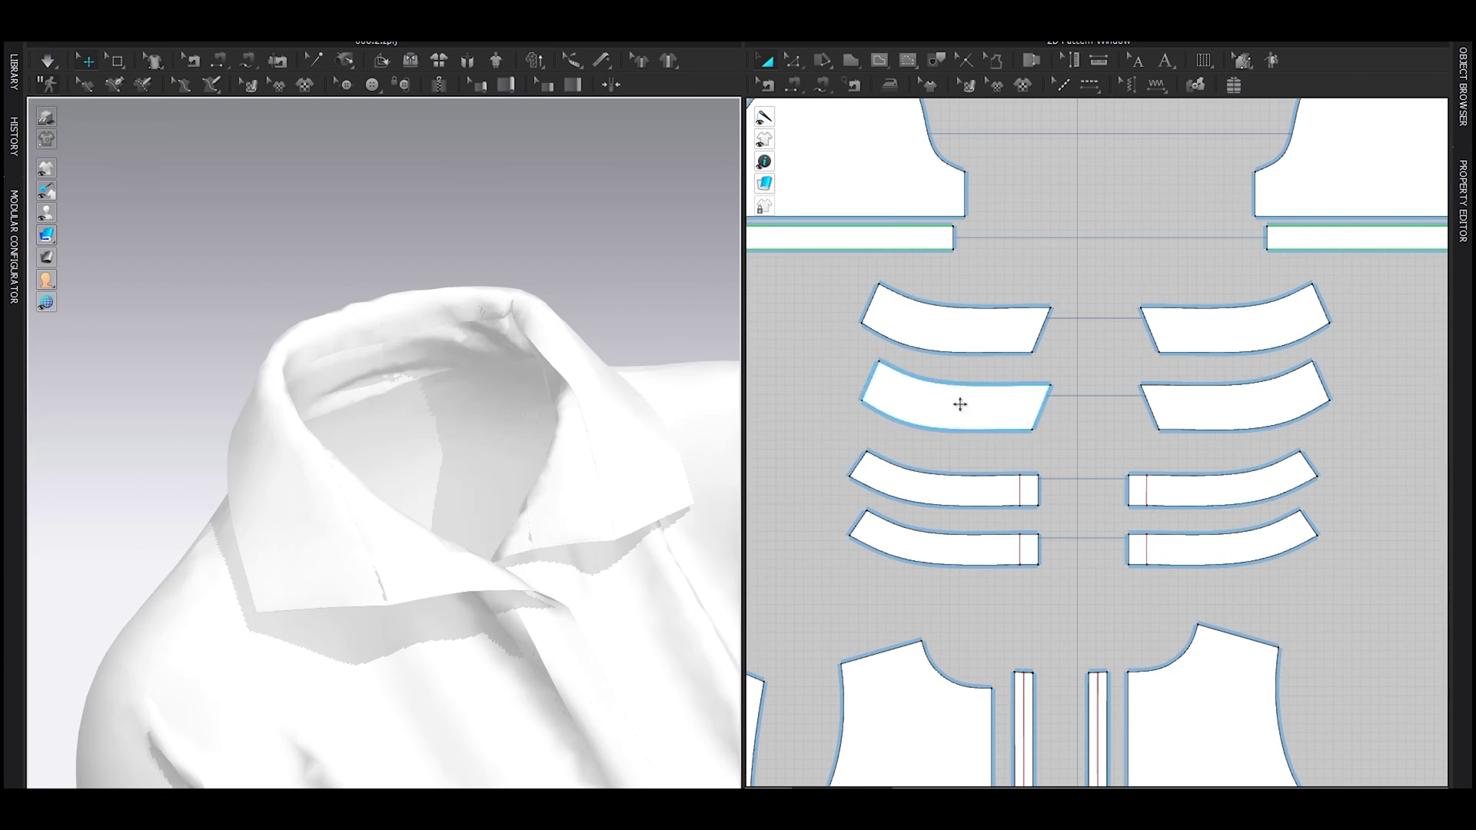
pyautogui.press('space')
pyautogui.scroll(-3, 953, 403)
pyautogui.moveTo(1030, 334); pyautogui.dragTo(846, 504)
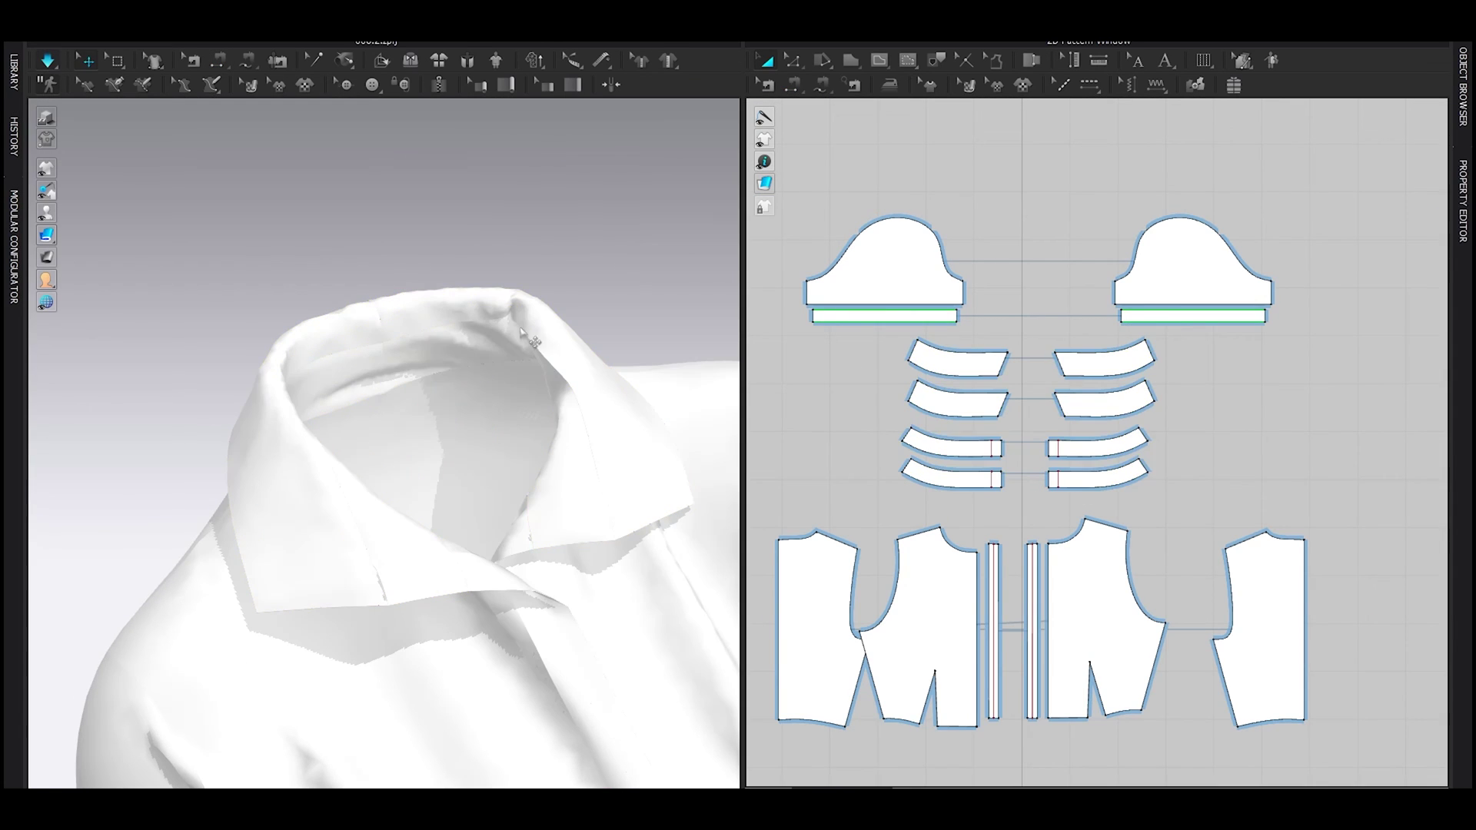
pyautogui.press('space')
# Step: Offset the upper and lower long edges of both collar stand layers as internal lines at 5 mm
pyautogui.scroll(3, 907, 468)
pyautogui.press('z')
pyautogui.click(950, 415)
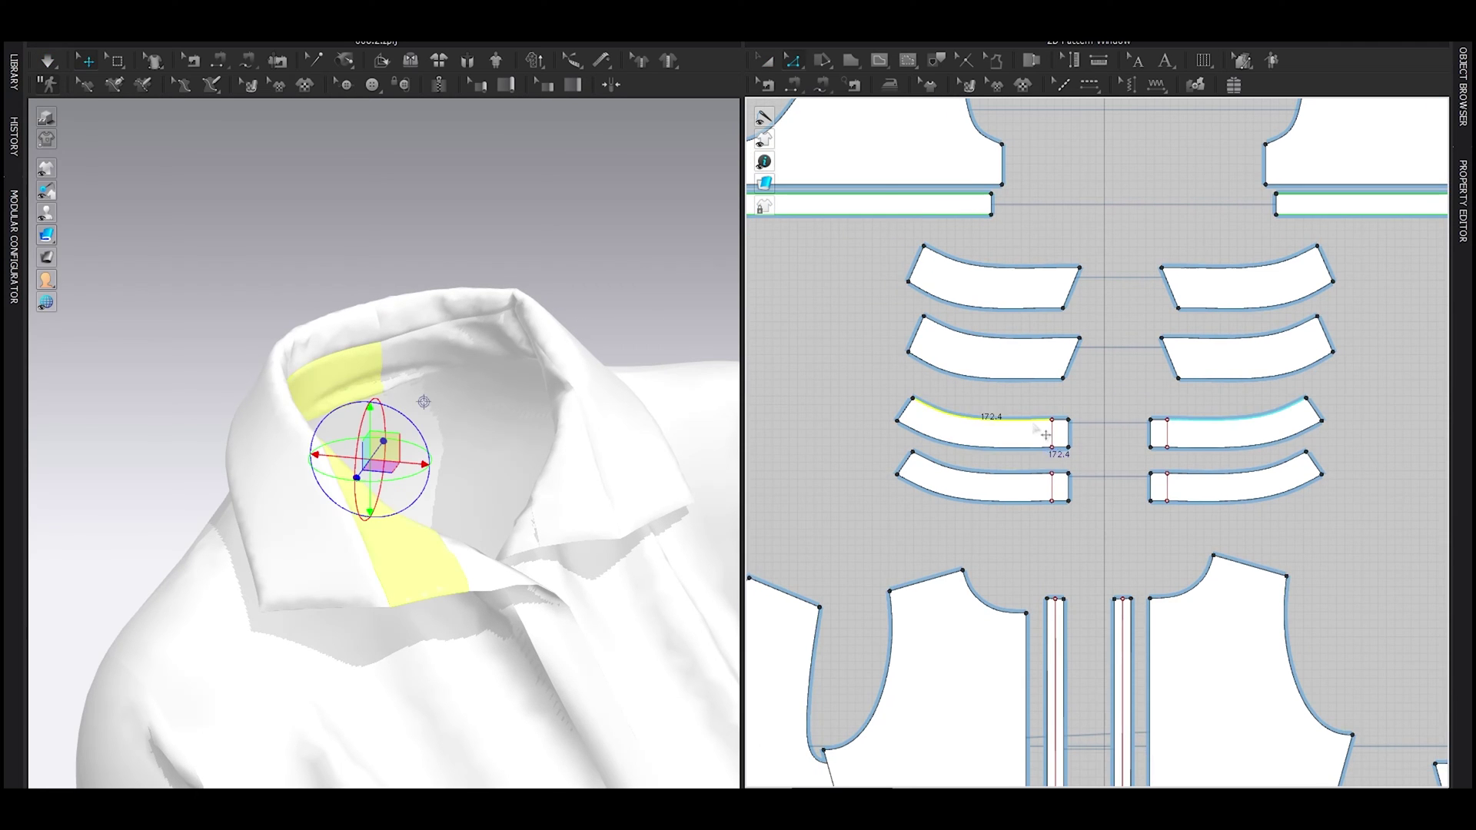
pyautogui.scroll(3, 1047, 428)
pyautogui.keyDown('shift'); pyautogui.click(989, 554); pyautogui.keyUp('shift')
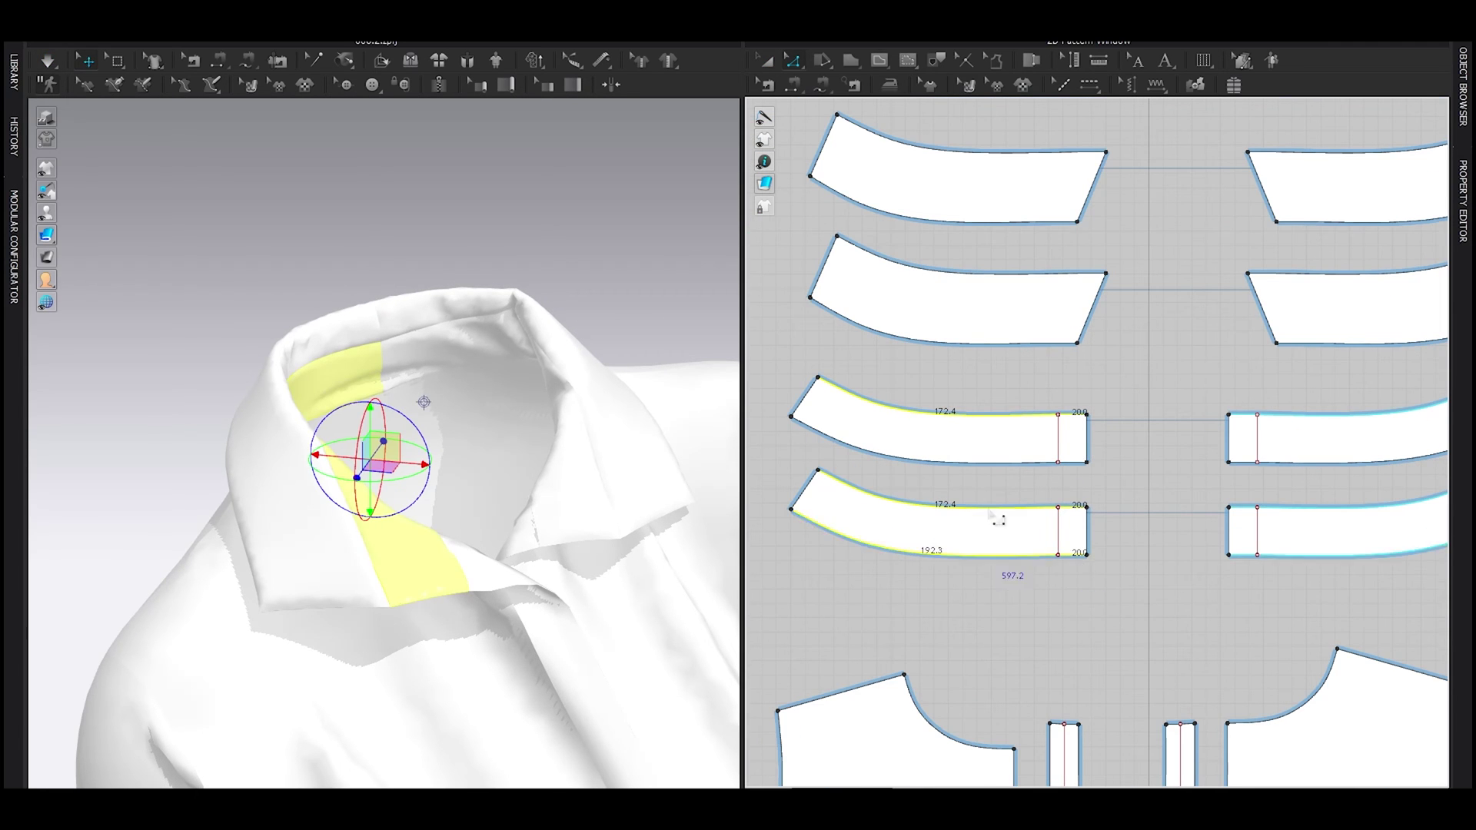
pyautogui.keyDown('shift'); pyautogui.click(1071, 555); pyautogui.keyUp('shift')
pyautogui.scroll(1, 1068, 530)
pyautogui.keyDown('shift'); pyautogui.click(1027, 467); pyautogui.keyUp('shift')
pyautogui.press('o')
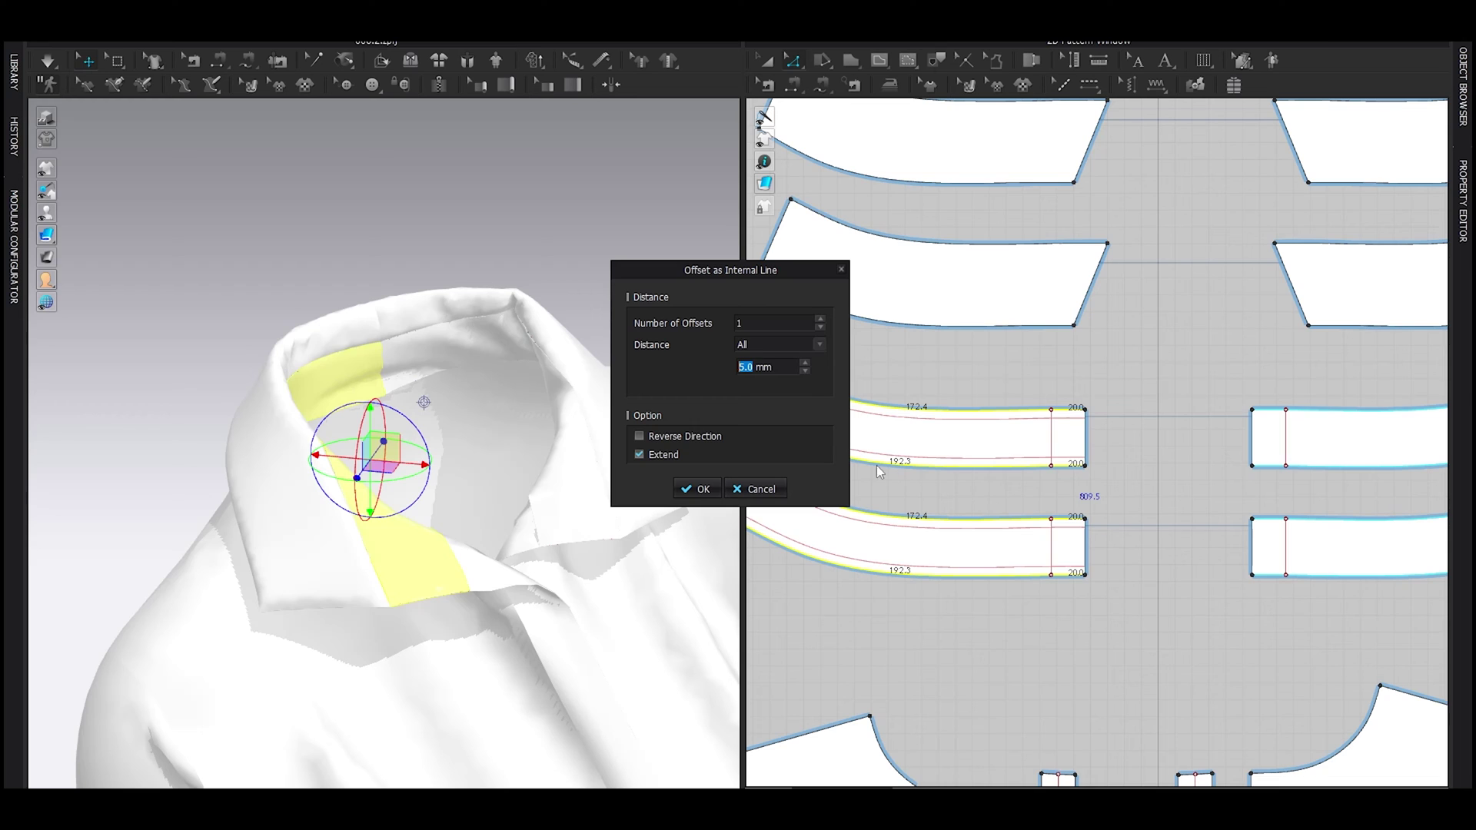
pyautogui.click(691, 490)
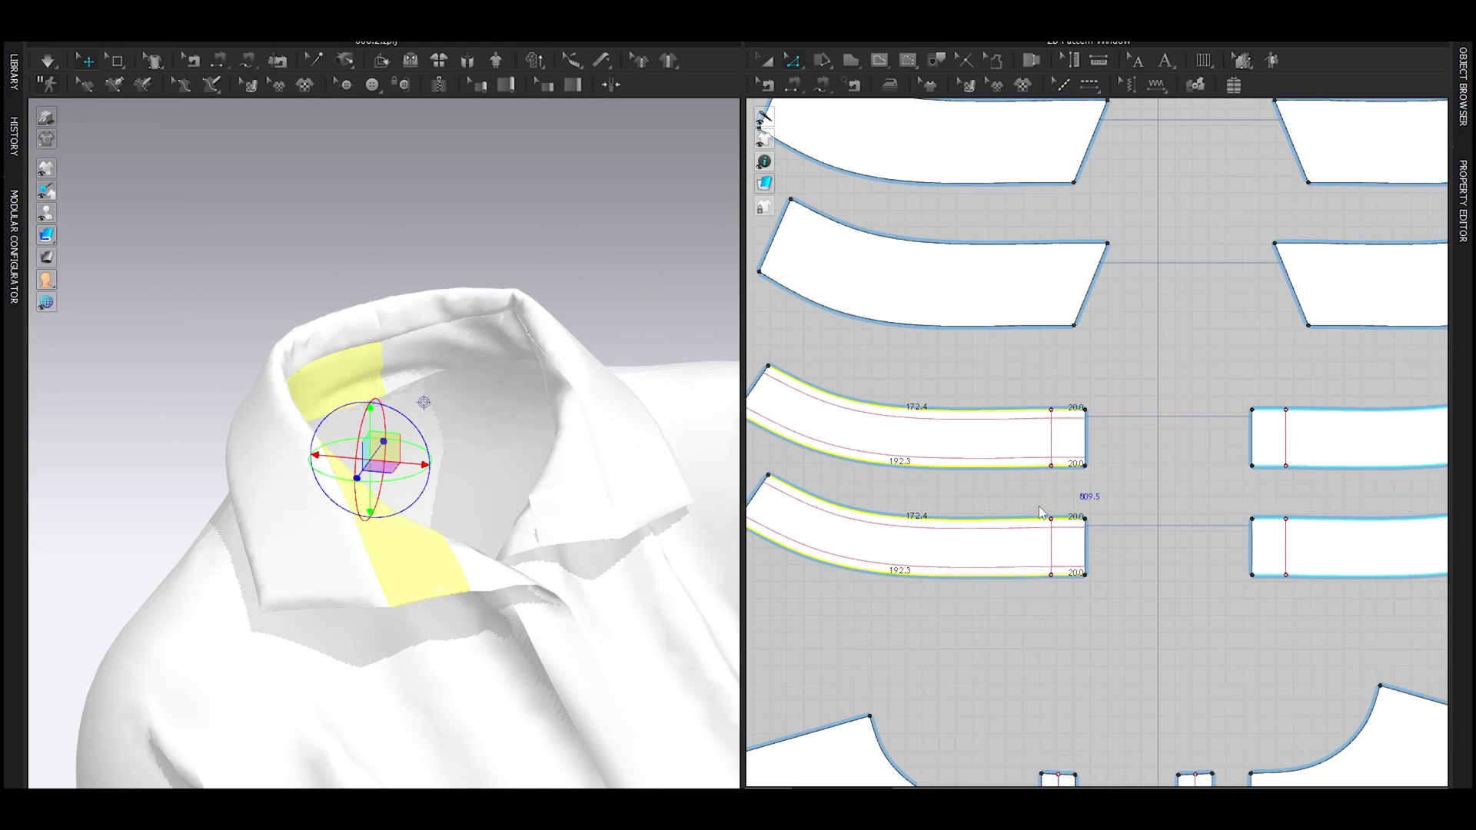
# Step: Offset the short front edges of both collar stand layers as internal lines
pyautogui.moveTo(914, 473); pyautogui.dragTo(1024, 468, button='middle')
pyautogui.scroll(-1, 1024, 470)
pyautogui.click(1160, 448)
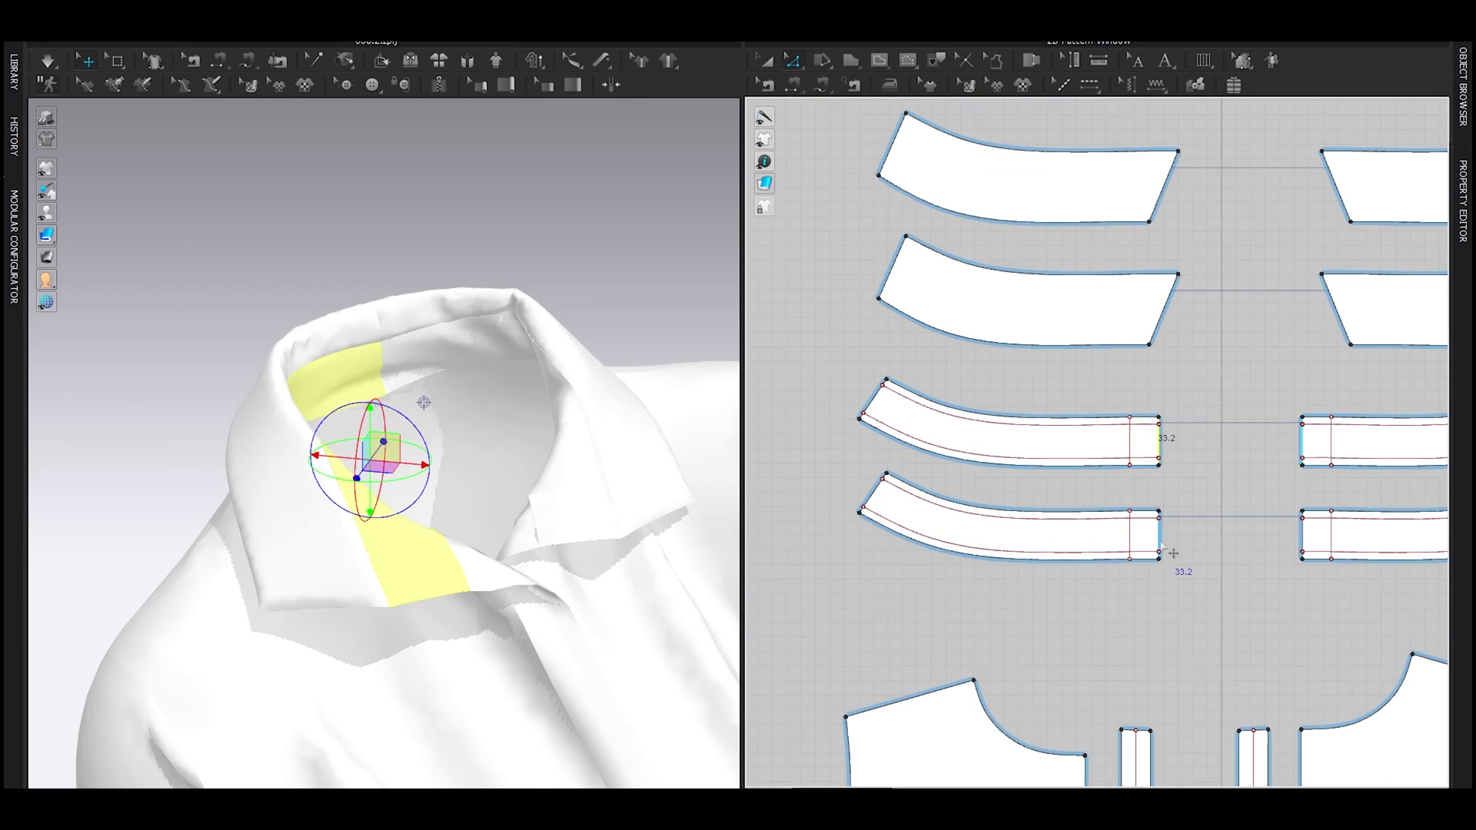
pyautogui.rightClick(1173, 554)
pyautogui.click(1206, 573)
pyautogui.click(715, 487)
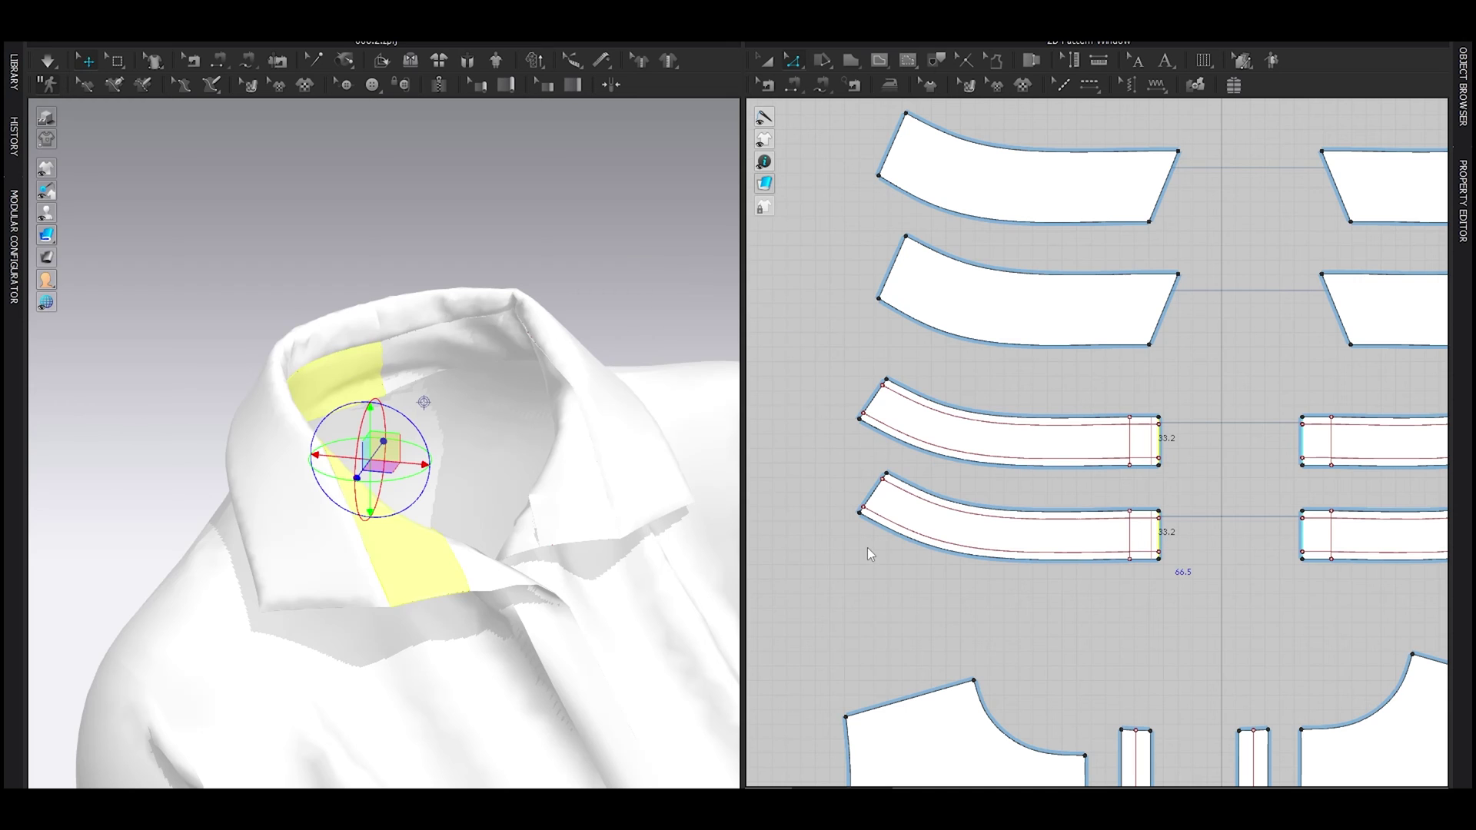
# Step: Sew the matching upper, lower and front internal lines of the two collar stand layers to each other
pyautogui.moveTo(636, 574); pyautogui.dragTo(448, 607, button='right')
pyautogui.press('n')
pyautogui.click(990, 425)
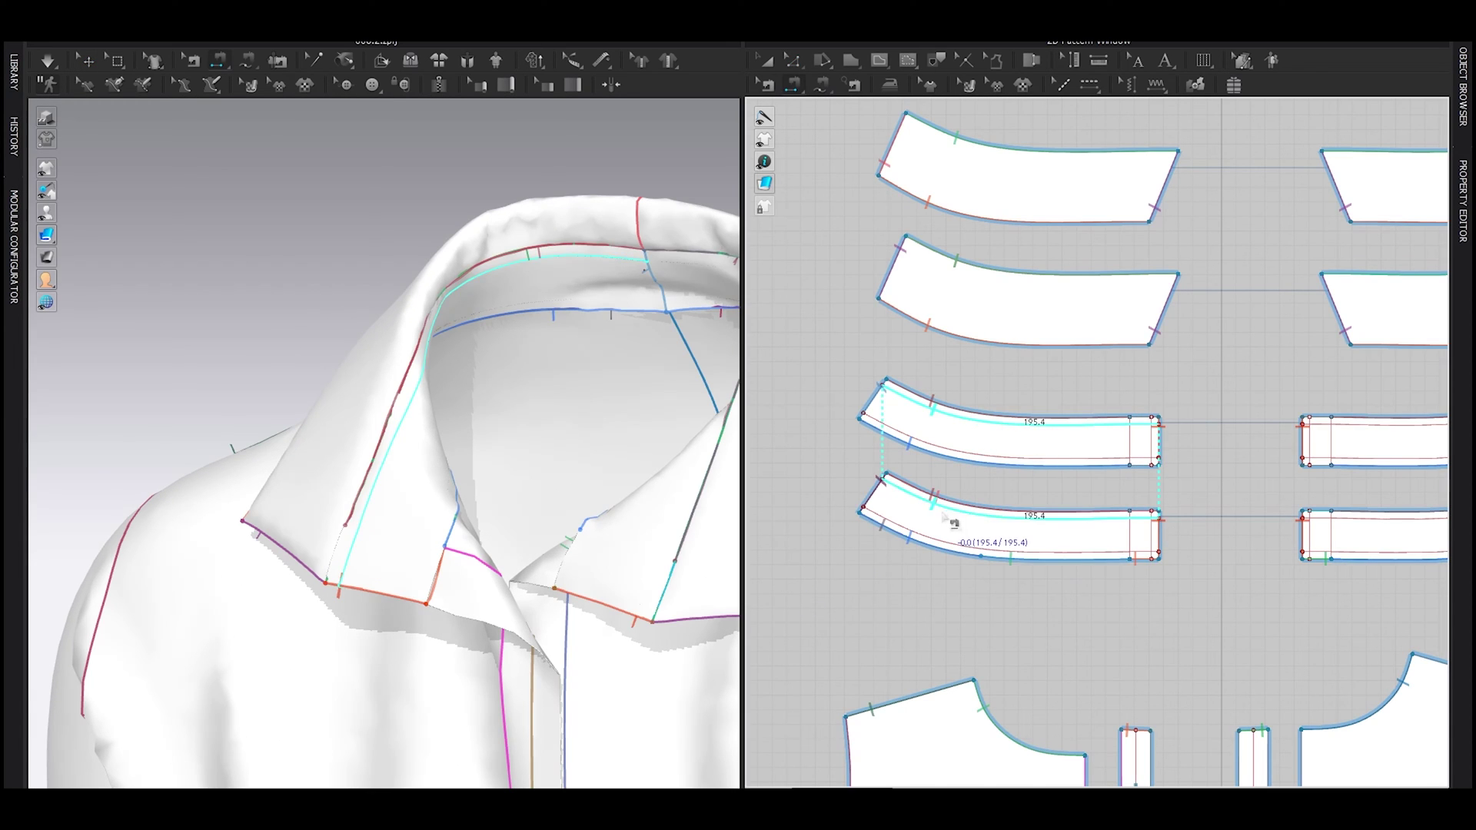
pyautogui.click(951, 510)
pyautogui.click(935, 444)
pyautogui.click(947, 542)
pyautogui.click(1150, 530)
# Step: Offset the upper, lower and front edges of both collar layers as internal lines
pyautogui.scroll(-3, 1142, 449)
pyautogui.click(1076, 333)
pyautogui.scroll(2, 1055, 260)
pyautogui.keyDown('shift'); pyautogui.click(1064, 250); pyautogui.keyUp('shift')
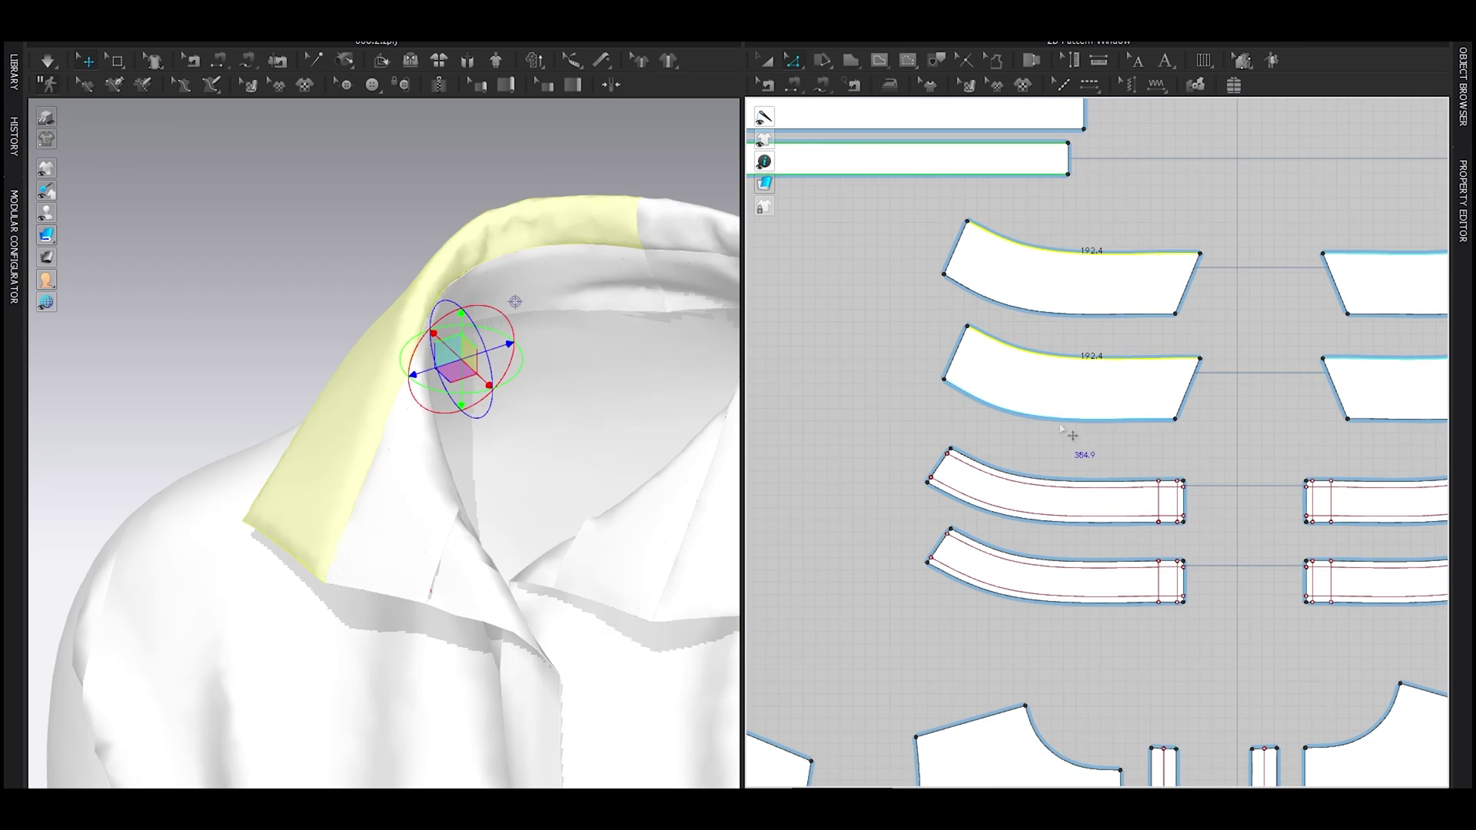
pyautogui.keyDown('shift'); pyautogui.click(1067, 419); pyautogui.keyUp('shift')
pyautogui.keyDown('shift'); pyautogui.click(1067, 315); pyautogui.keyUp('shift')
pyautogui.rightClick(1199, 358)
pyautogui.click(1232, 376)
pyautogui.click(715, 487)
# Step: Sew the two collar layers along their matching internal lines and simulate the garment
pyautogui.click(1190, 384)
pyautogui.press('space')
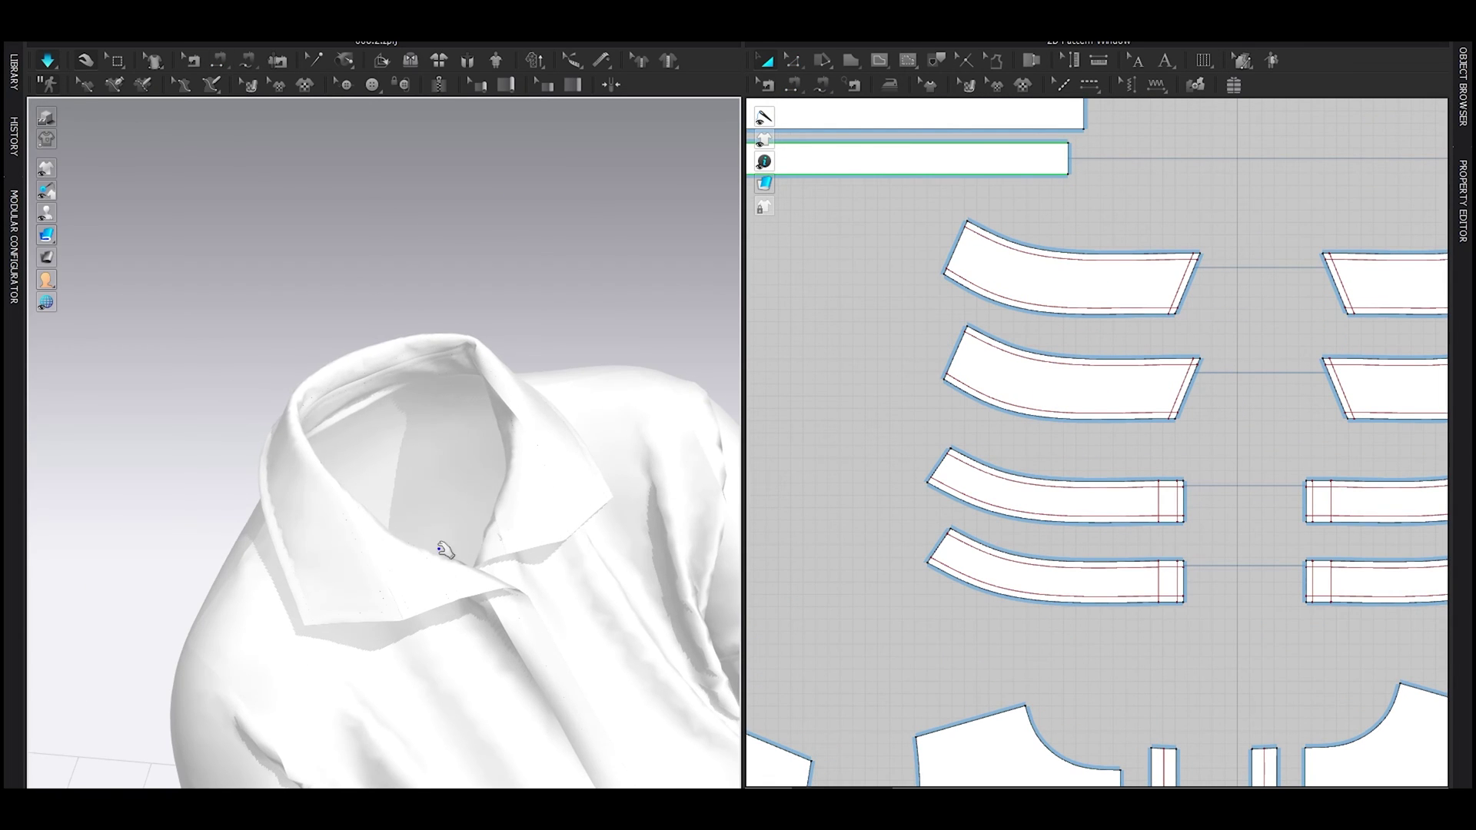
pyautogui.press('space')
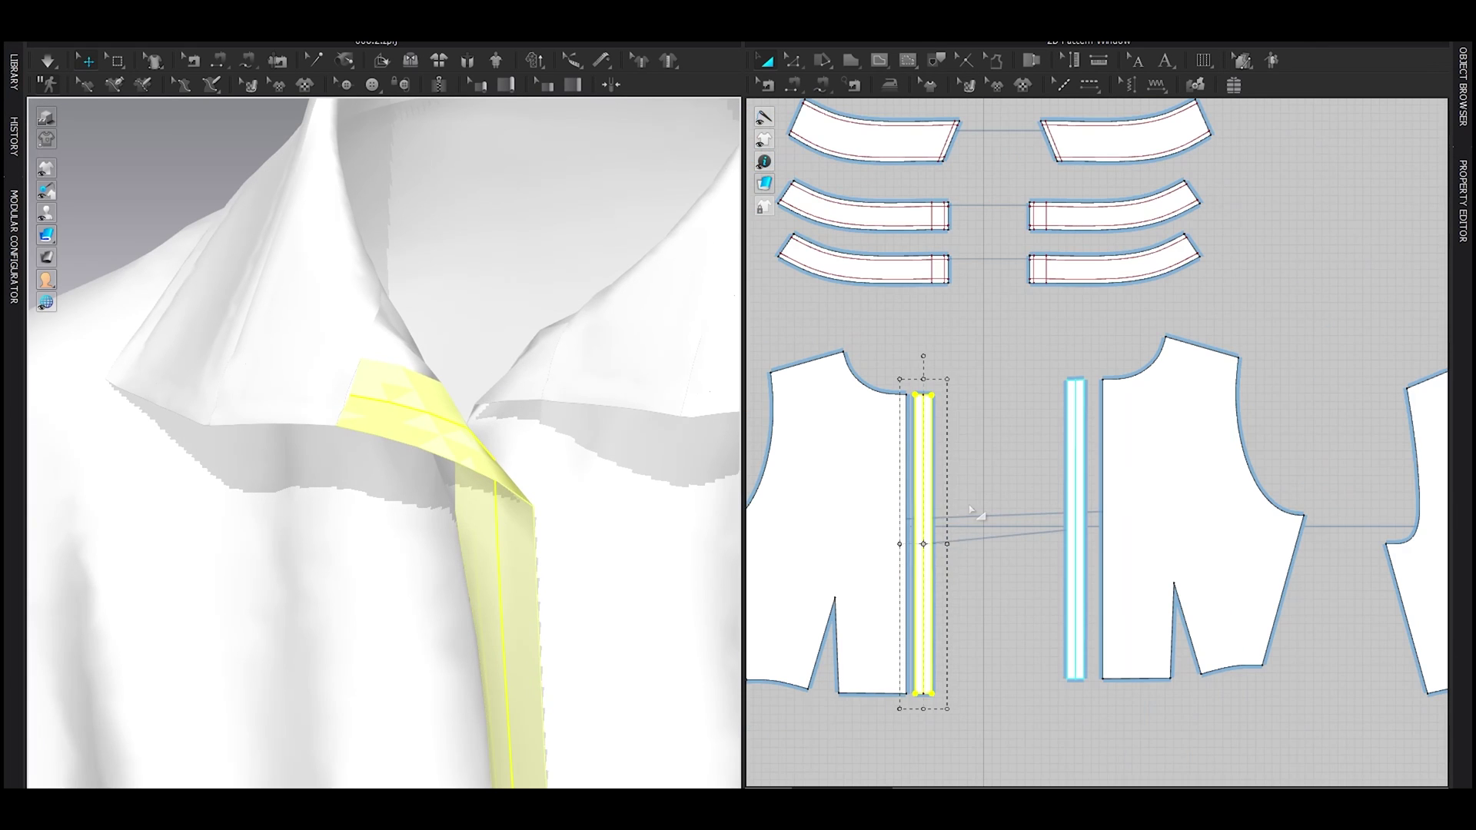
# Step: Place a duplicate of the front placket strip beside the original and remove its linked editing
pyautogui.moveTo(931, 551); pyautogui.dragTo(963, 570)
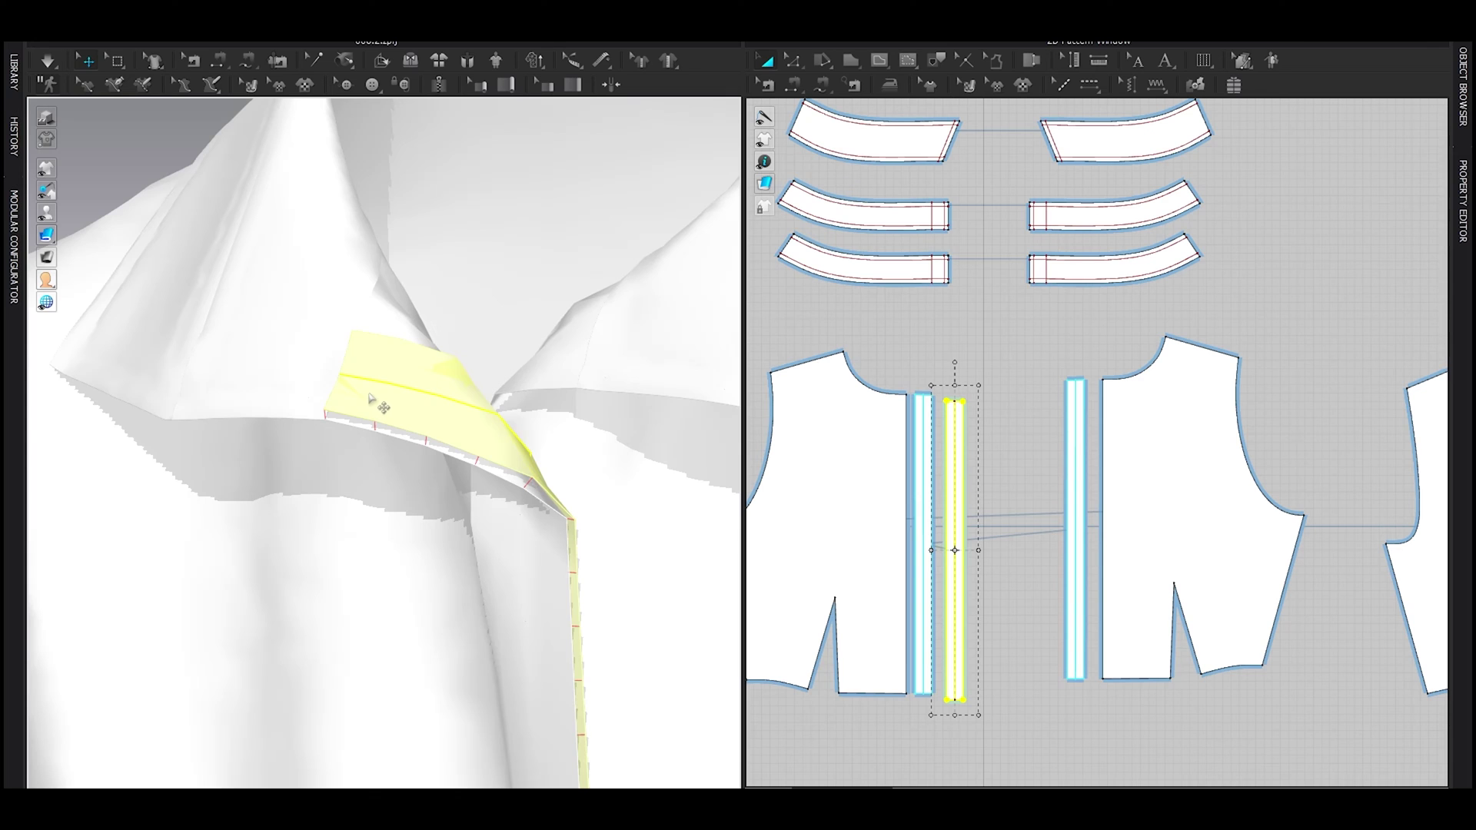
pyautogui.scroll(3, 408, 408)
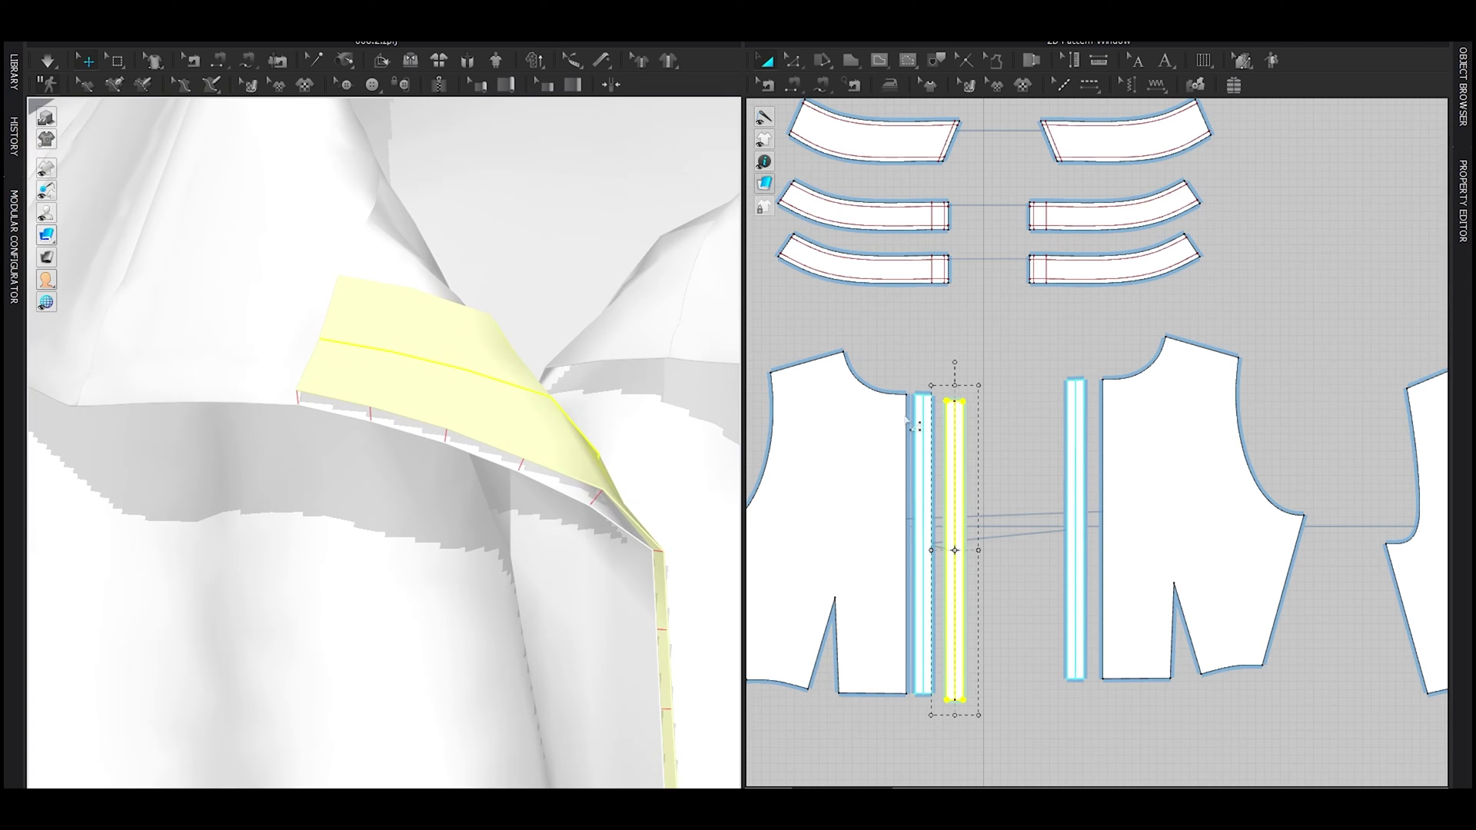
pyautogui.scroll(2, 950, 458)
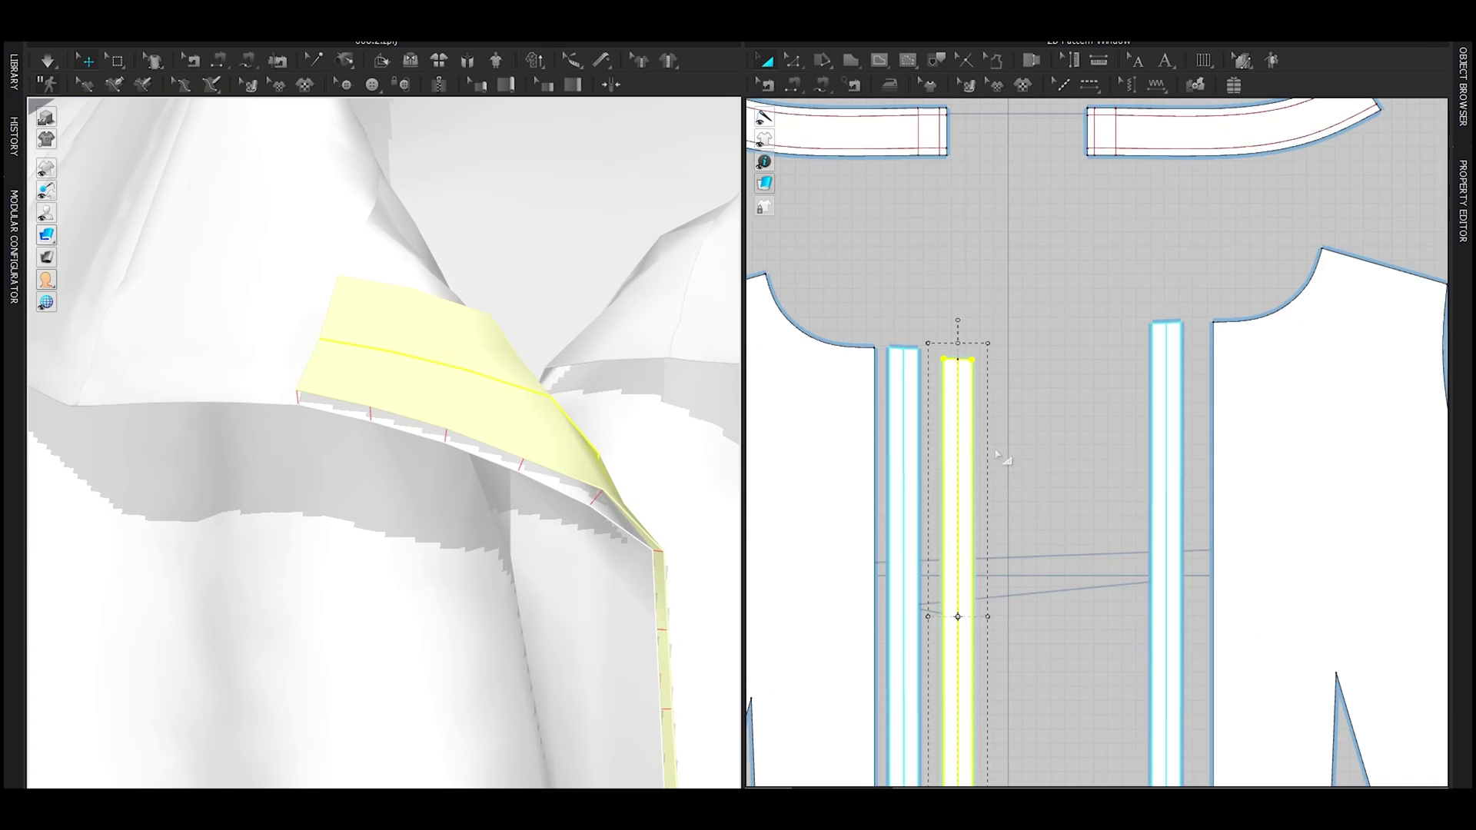
pyautogui.rightClick(970, 438)
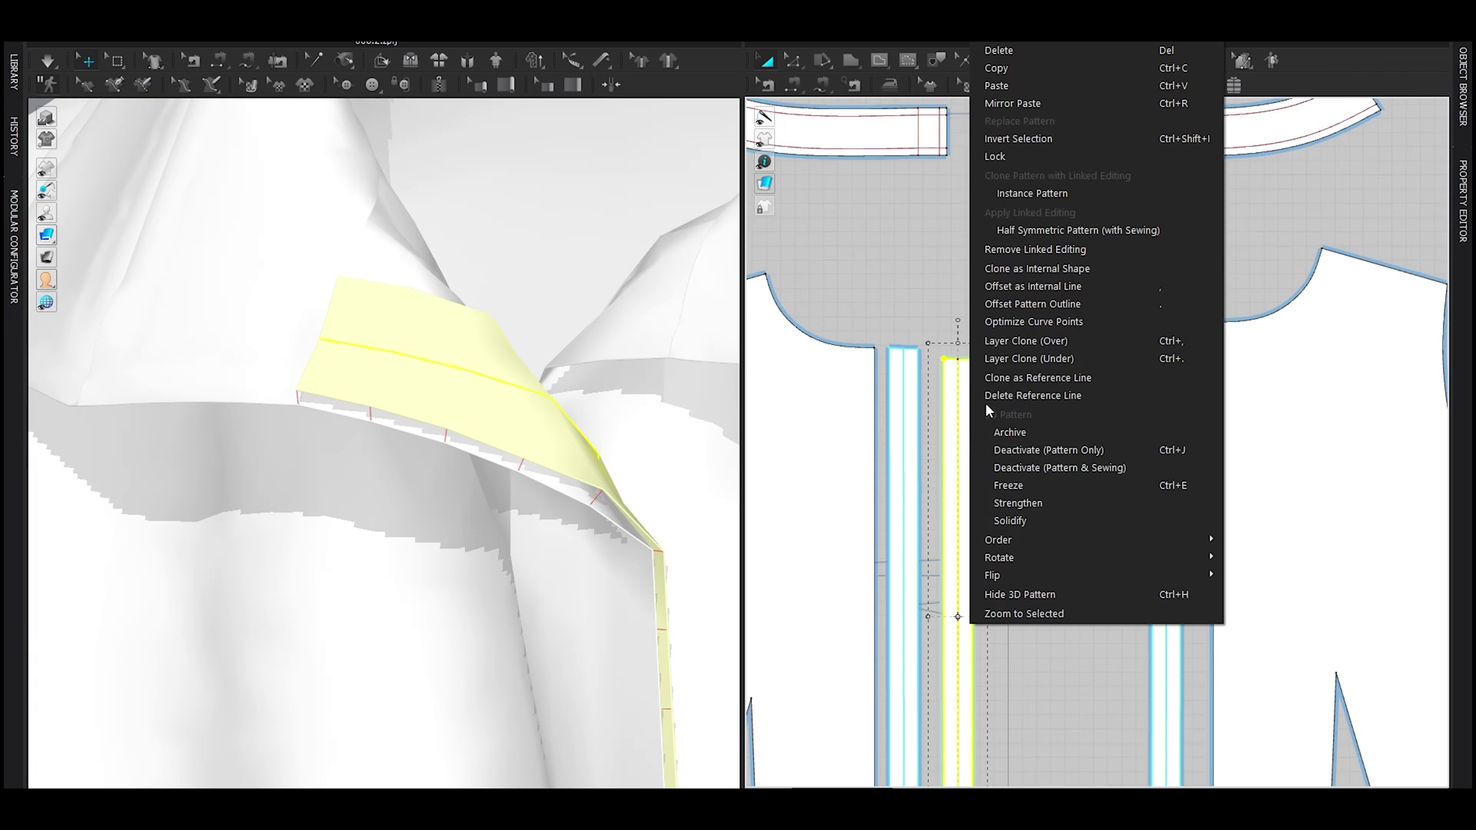
pyautogui.click(1002, 266)
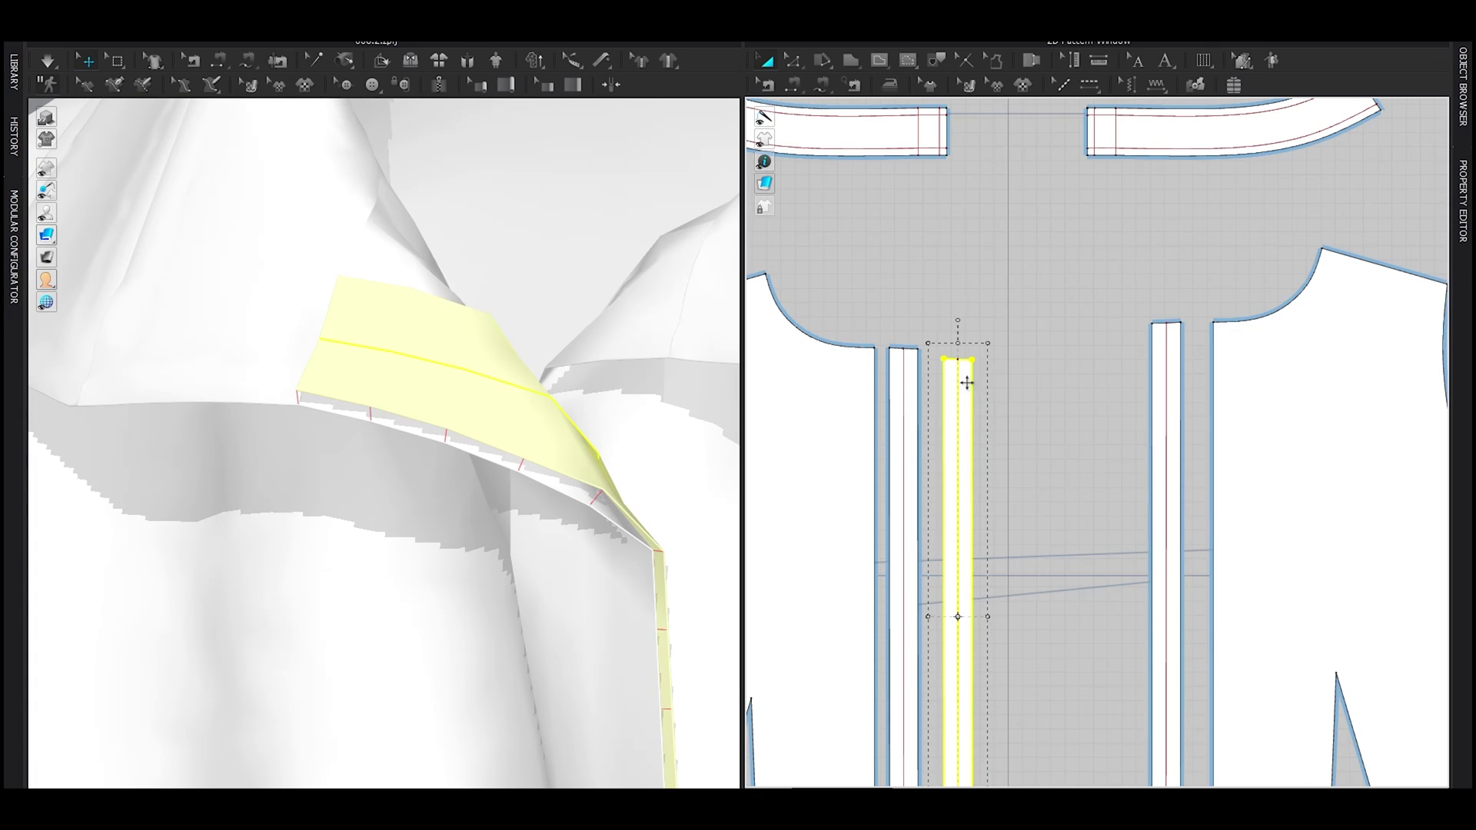
# Step: Move the duplicated placket strip level with the original and remove the centre internal lines from the strips
pyautogui.press('n')
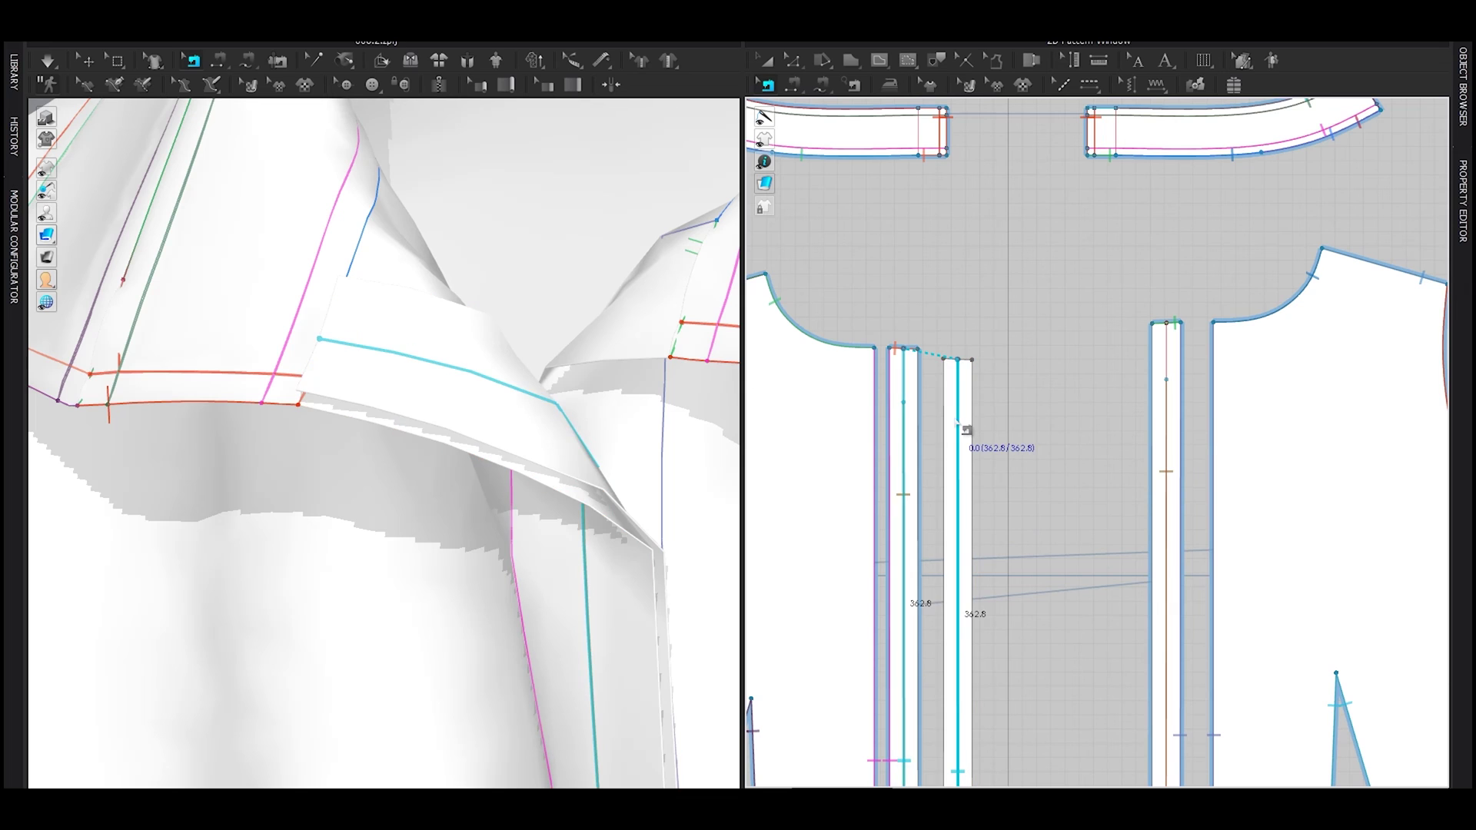
pyautogui.press('a')
pyautogui.click(961, 406)
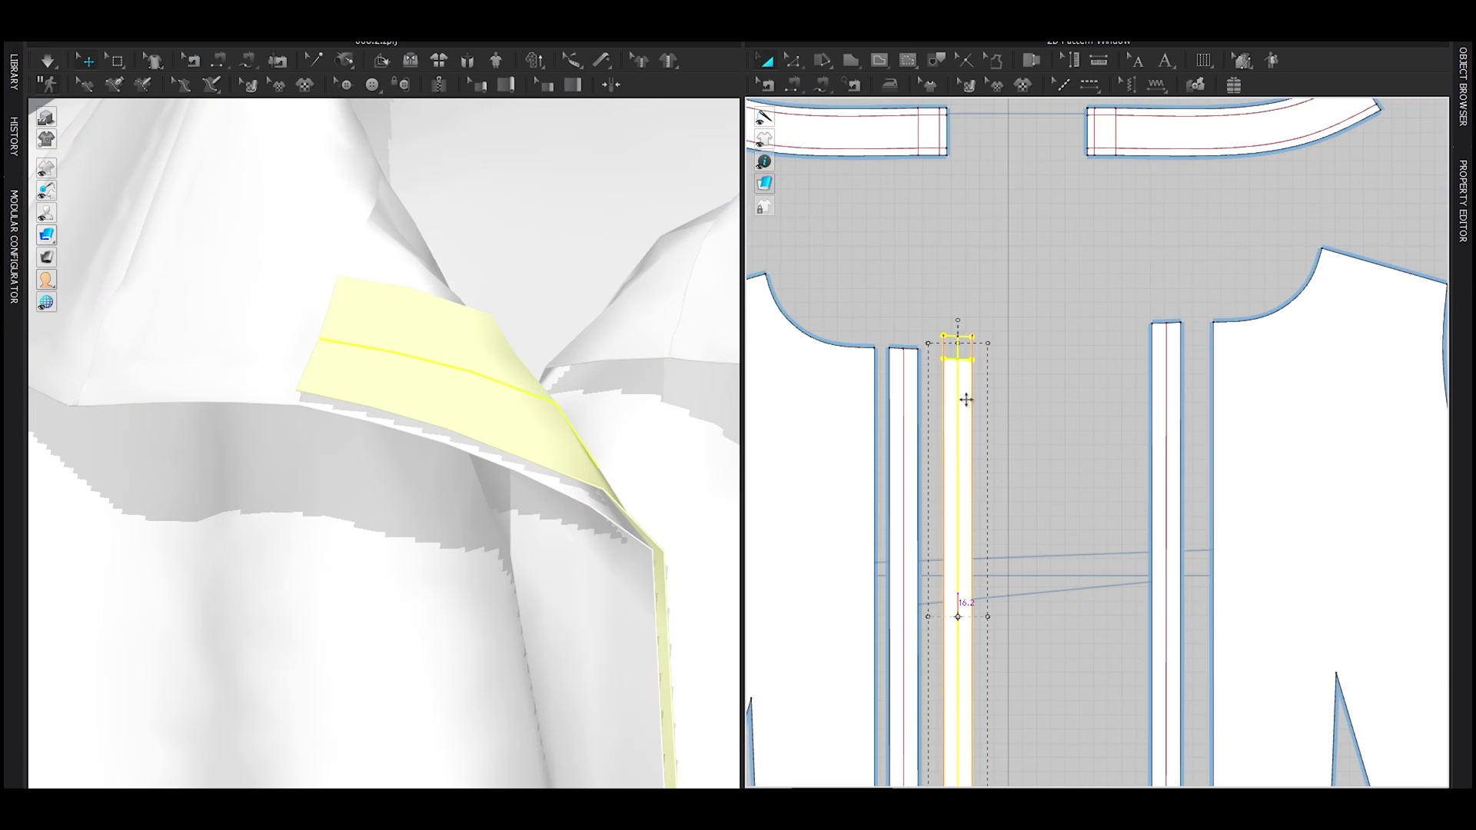
pyautogui.press('n')
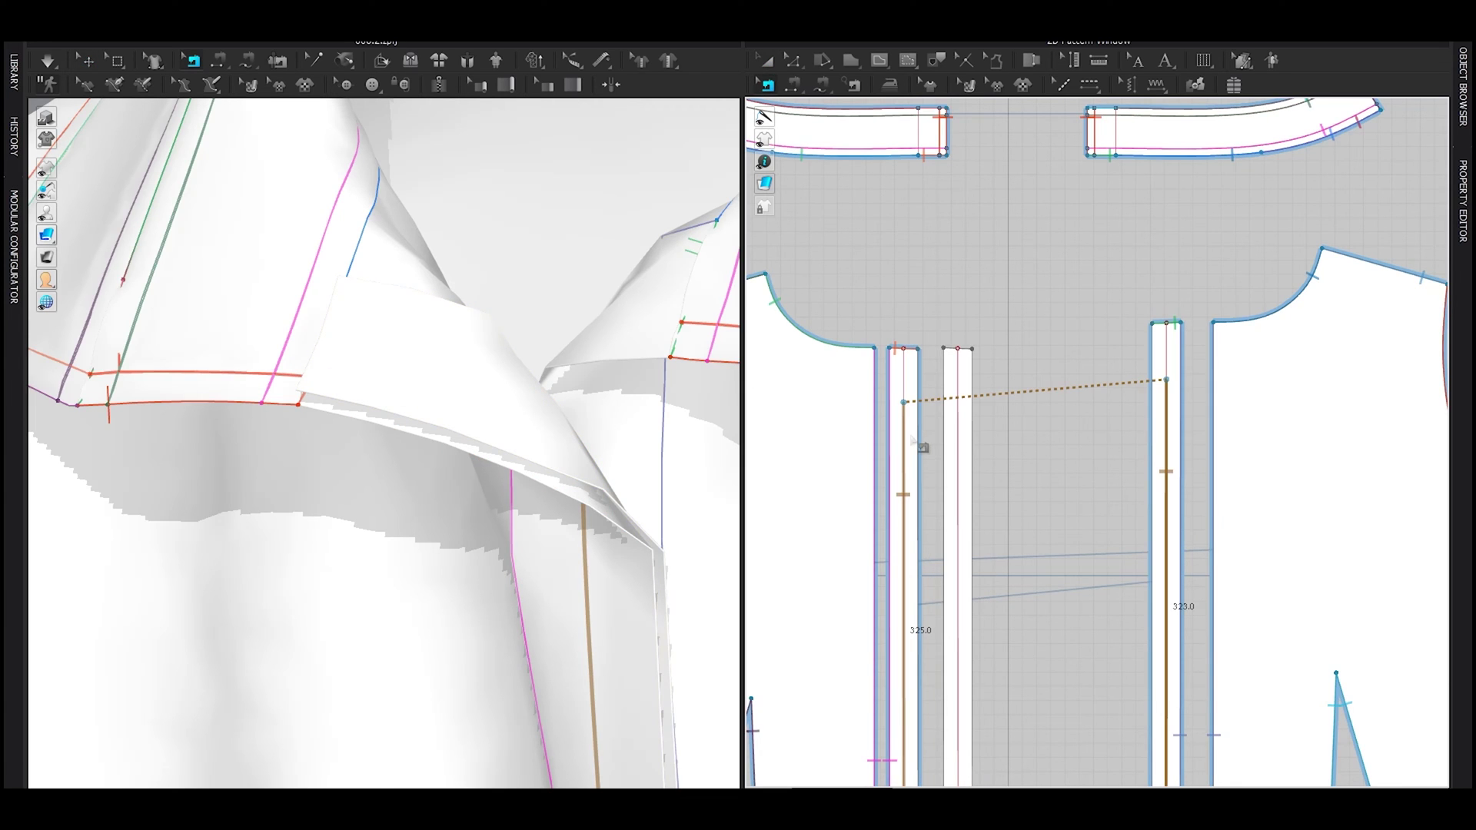
pyautogui.hotkey('ctrl', 'z')
pyautogui.hotkey('ctrl', 'z')
# Step: Sew both long edges of the duplicated placket strip to the matching edges of the original strip
pyautogui.press('n')
pyautogui.click(947, 432)
pyautogui.click(891, 432)
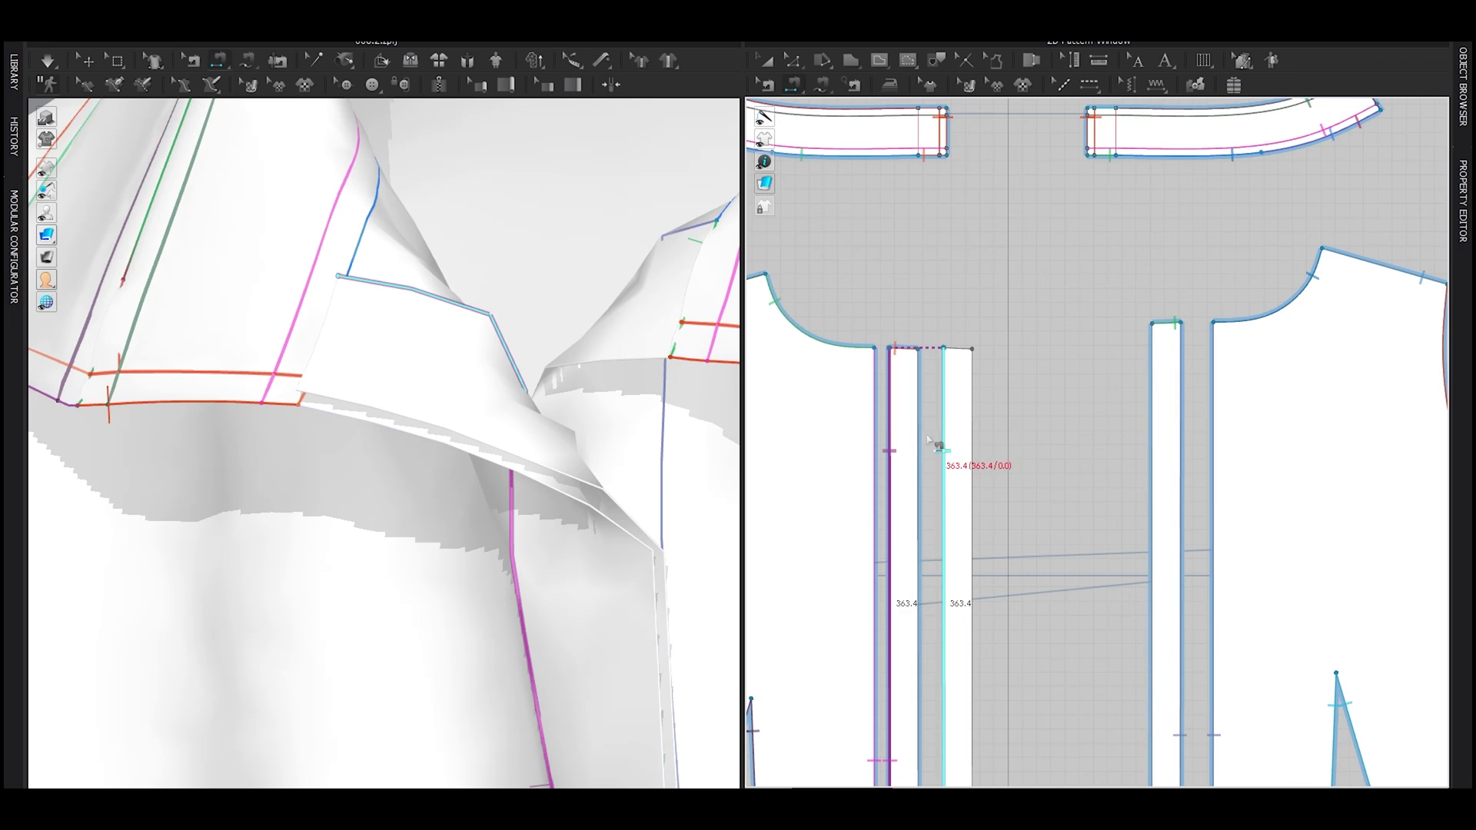
pyautogui.click(922, 441)
pyautogui.click(970, 449)
# Step: Set the particle distance of both placket strip layers to 4 mm and their additional collision thickness to 1 mm
pyautogui.press('a')
pyautogui.click(959, 453)
pyautogui.scroll(-5, 492, 474)
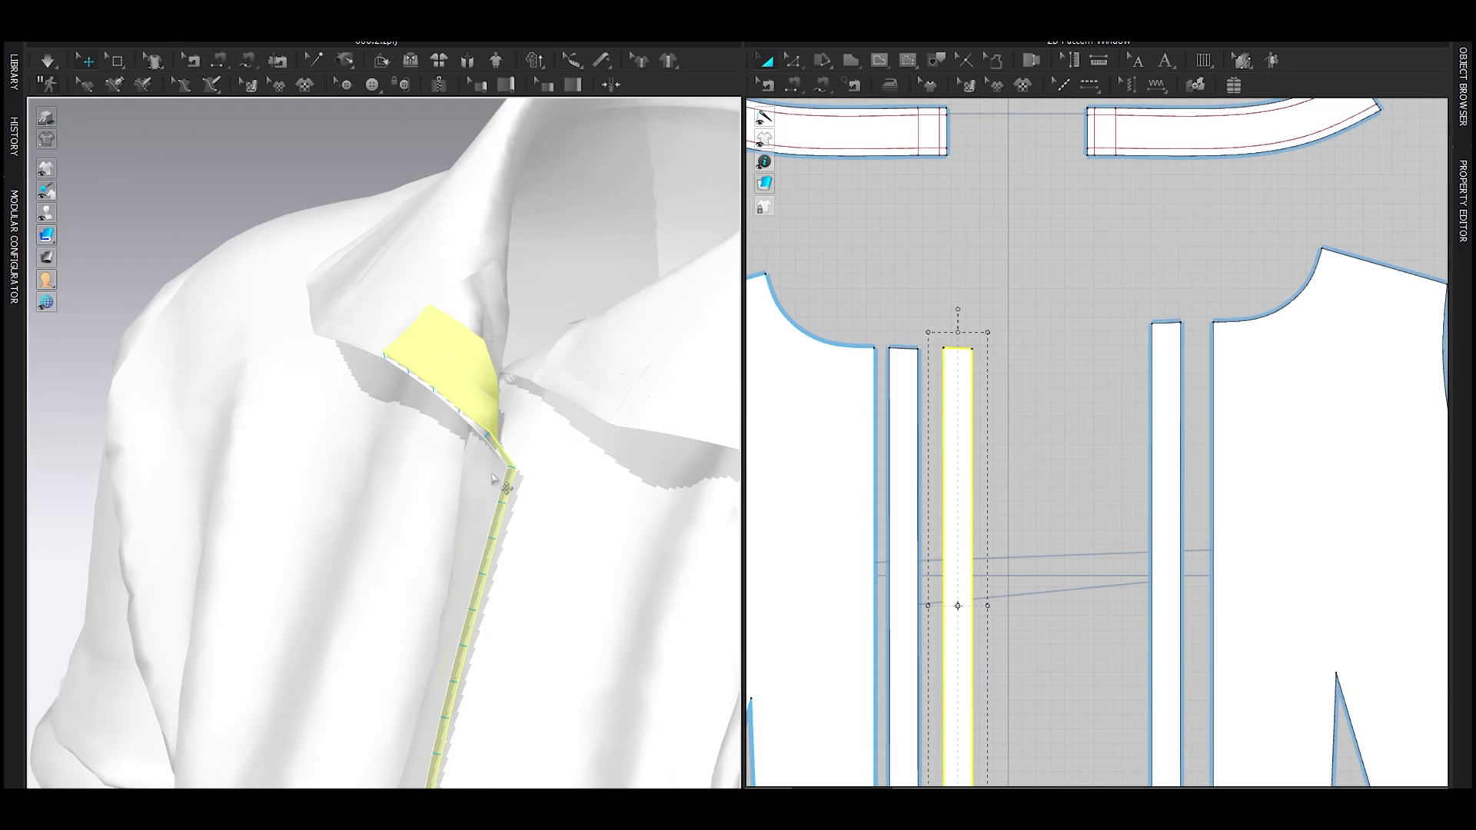
pyautogui.keyDown('shift'); pyautogui.click(492, 477); pyautogui.keyUp('shift')
pyautogui.press('F4')
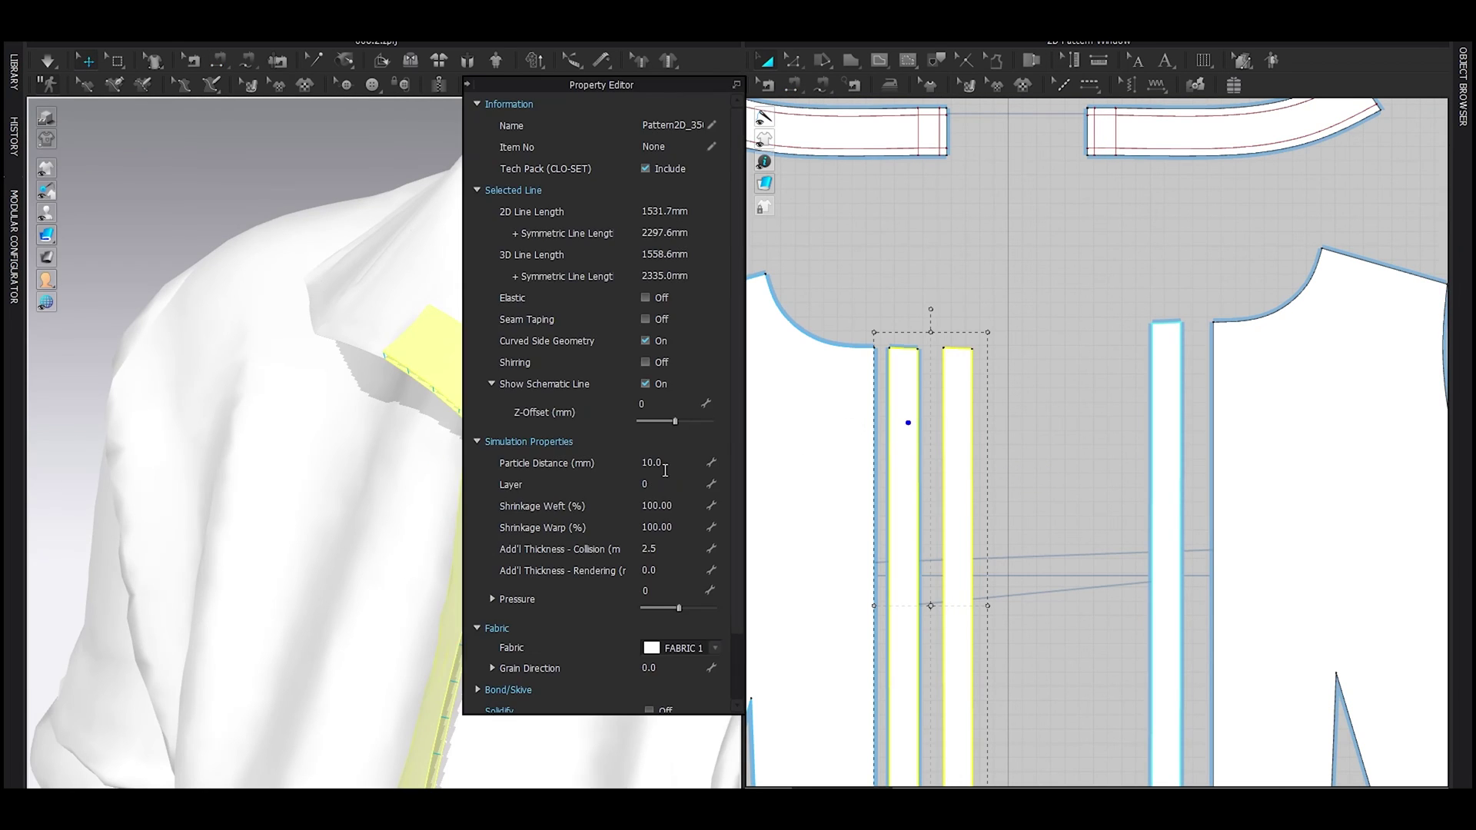
pyautogui.click(662, 468)
pyautogui.write('4')
pyautogui.press('Return')
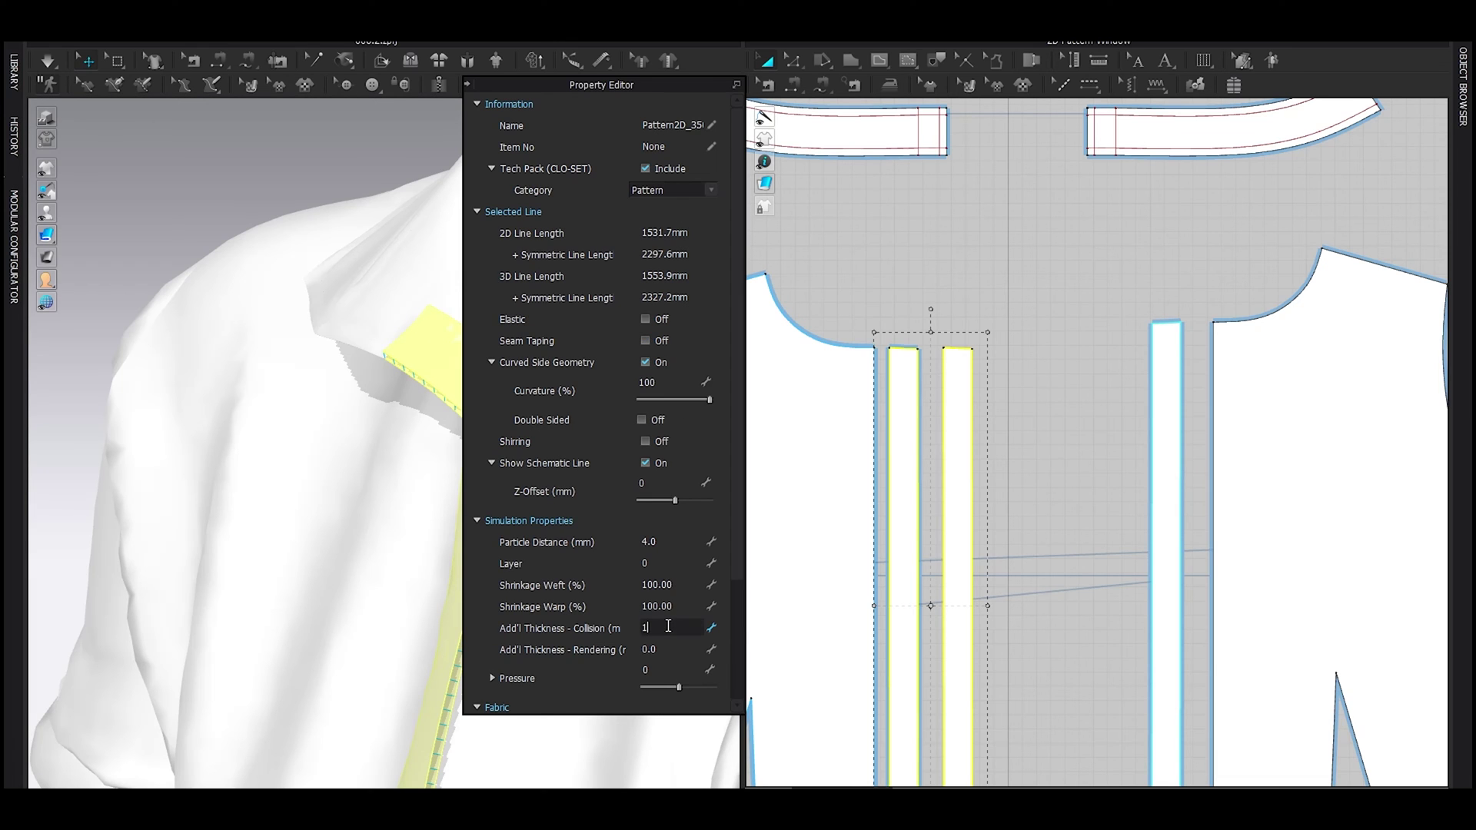
pyautogui.press('Return')
# Step: Link the duplicated placket strips on the two sides of the front for symmetric editing
pyautogui.scroll(-6, 496, 530)
pyautogui.moveTo(412, 632); pyautogui.dragTo(411, 531, button='middle')
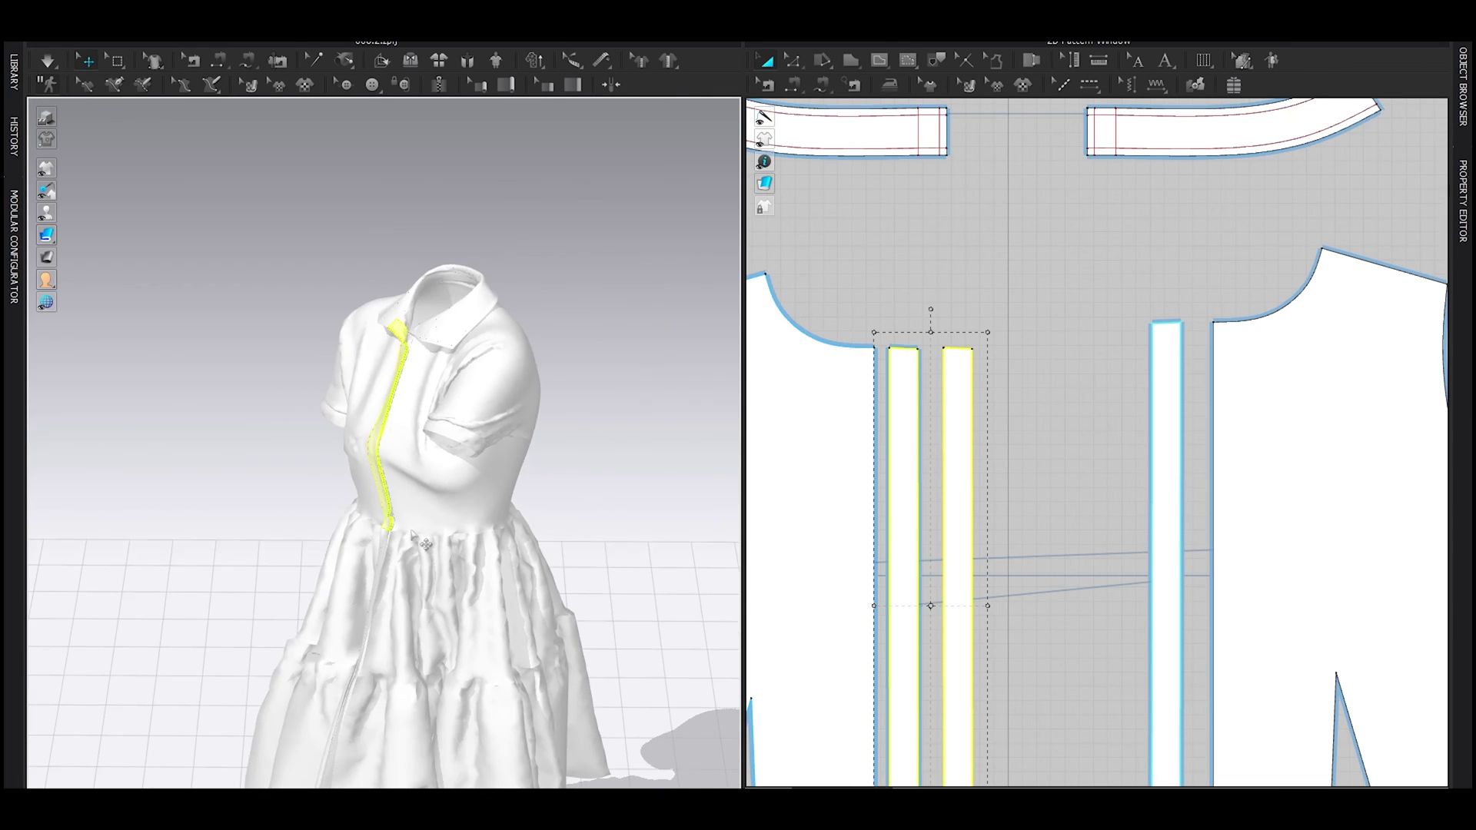
pyautogui.scroll(10, 411, 531)
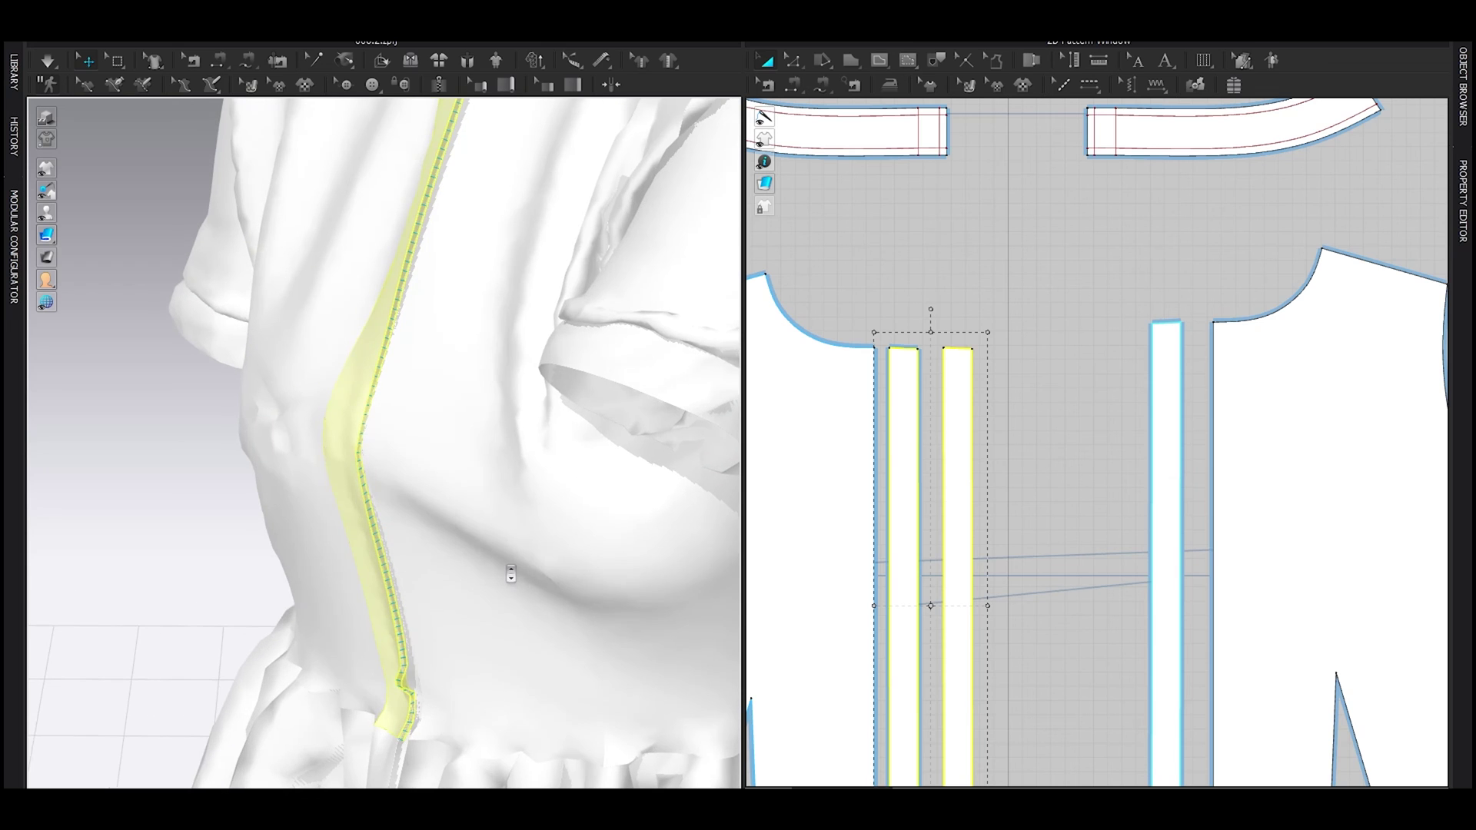
pyautogui.moveTo(444, 536); pyautogui.dragTo(498, 689, button='right')
pyautogui.moveTo(437, 461); pyautogui.dragTo(444, 407, button='right')
pyautogui.moveTo(449, 512); pyautogui.dragTo(433, 517, button='right')
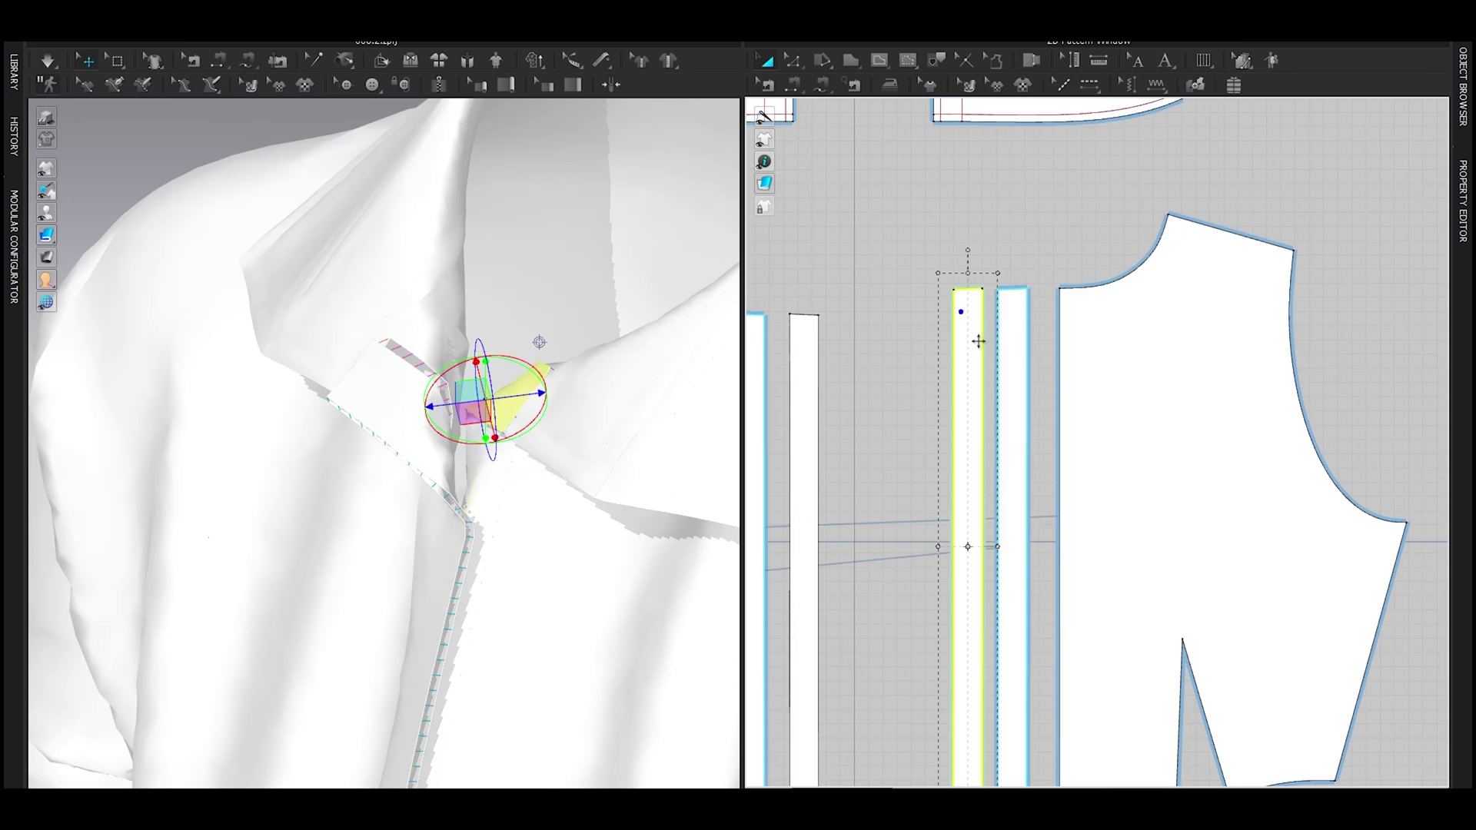
pyautogui.keyDown('shift'); pyautogui.click(799, 361); pyautogui.keyUp('shift')
pyautogui.rightClick(798, 360)
pyautogui.click(890, 284)
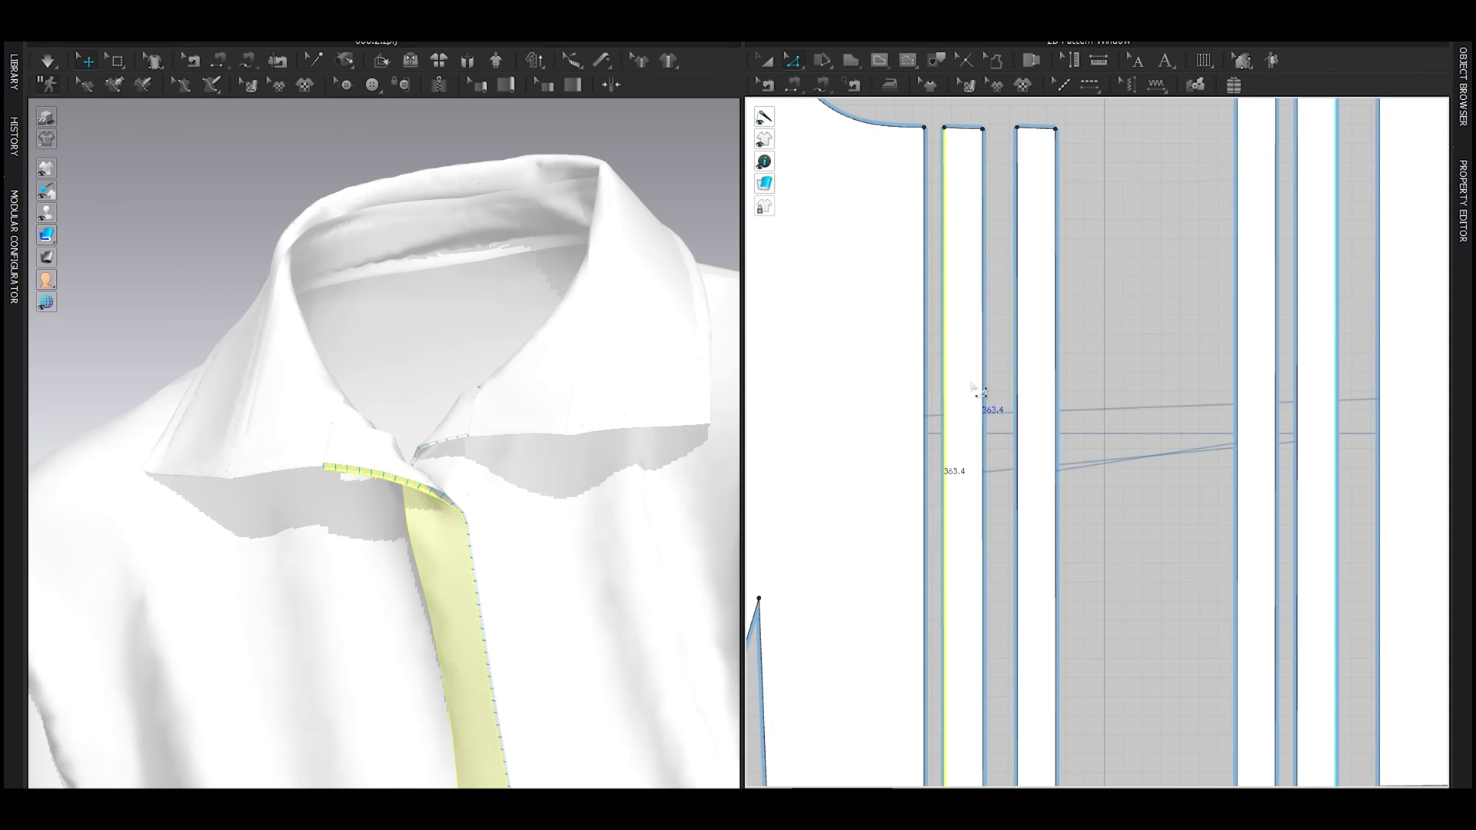
# Step: Offset the long edges of both placket strip layers as internal lines at 4 mm
pyautogui.keyDown('shift'); pyautogui.click(983, 392); pyautogui.keyUp('shift')
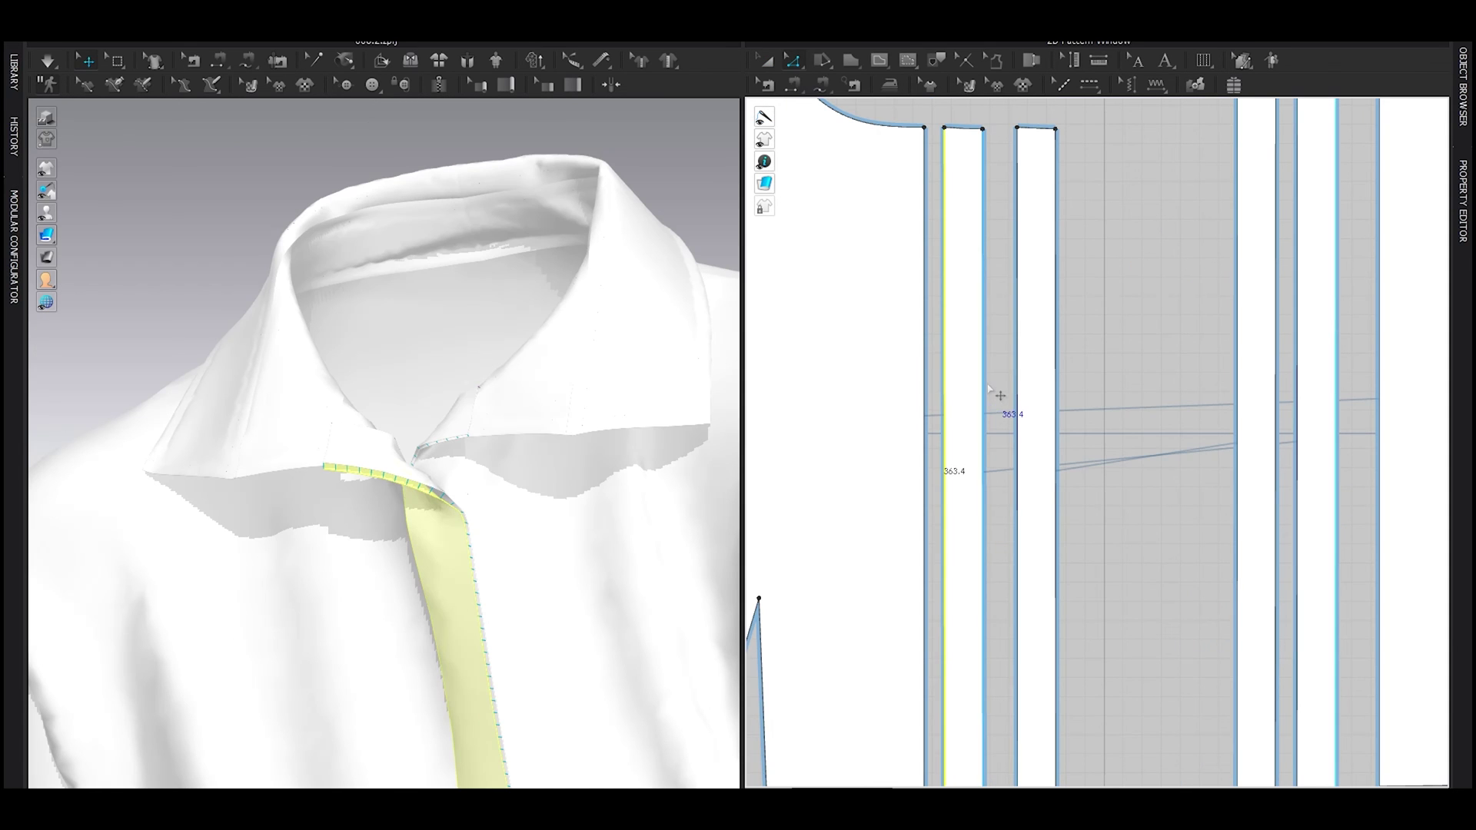
pyautogui.keyDown('shift'); pyautogui.click(1016, 394); pyautogui.keyUp('shift')
pyautogui.keyDown('shift'); pyautogui.click(1055, 393); pyautogui.keyUp('shift')
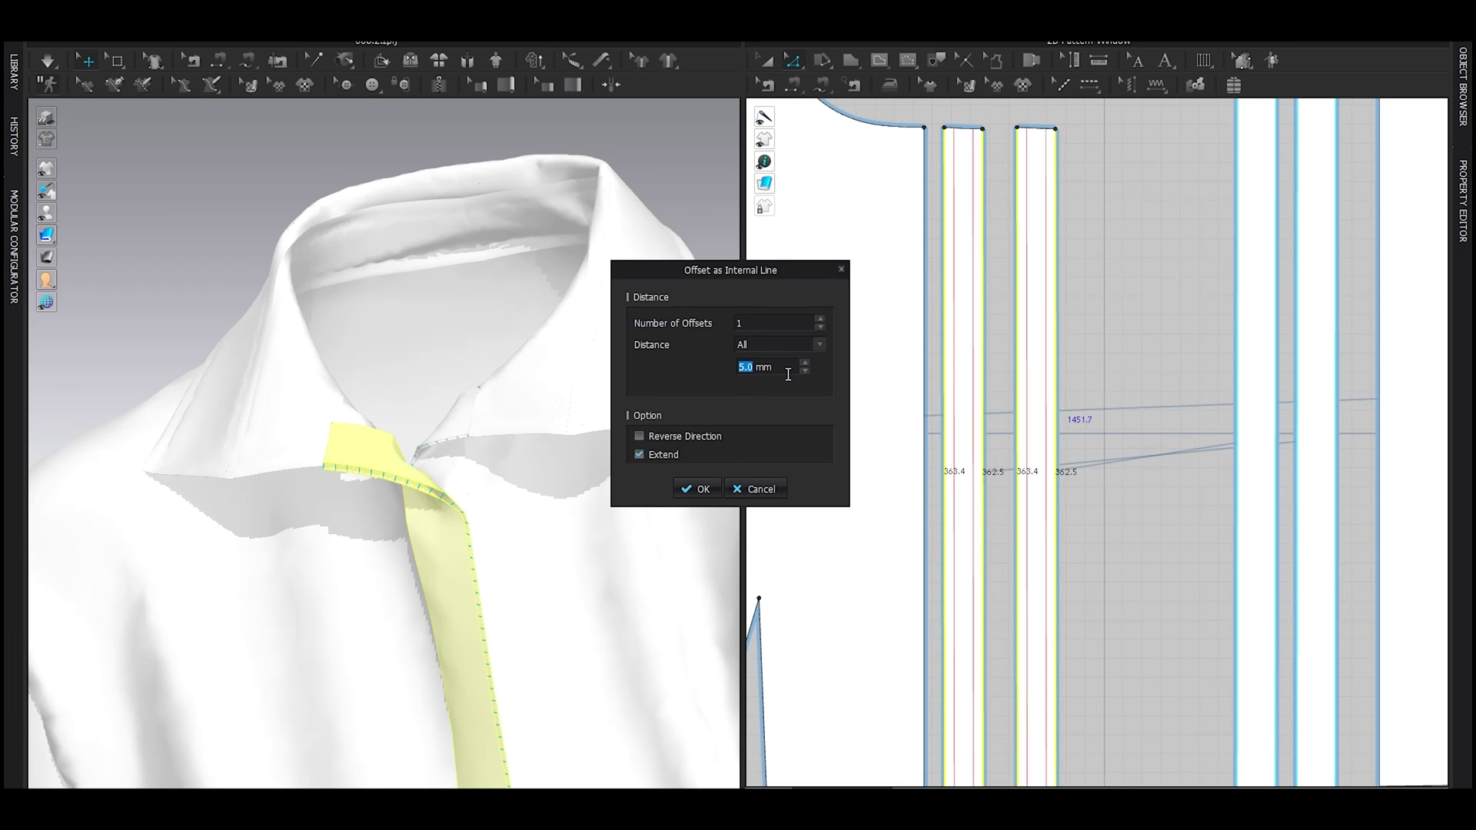
pyautogui.write('4')
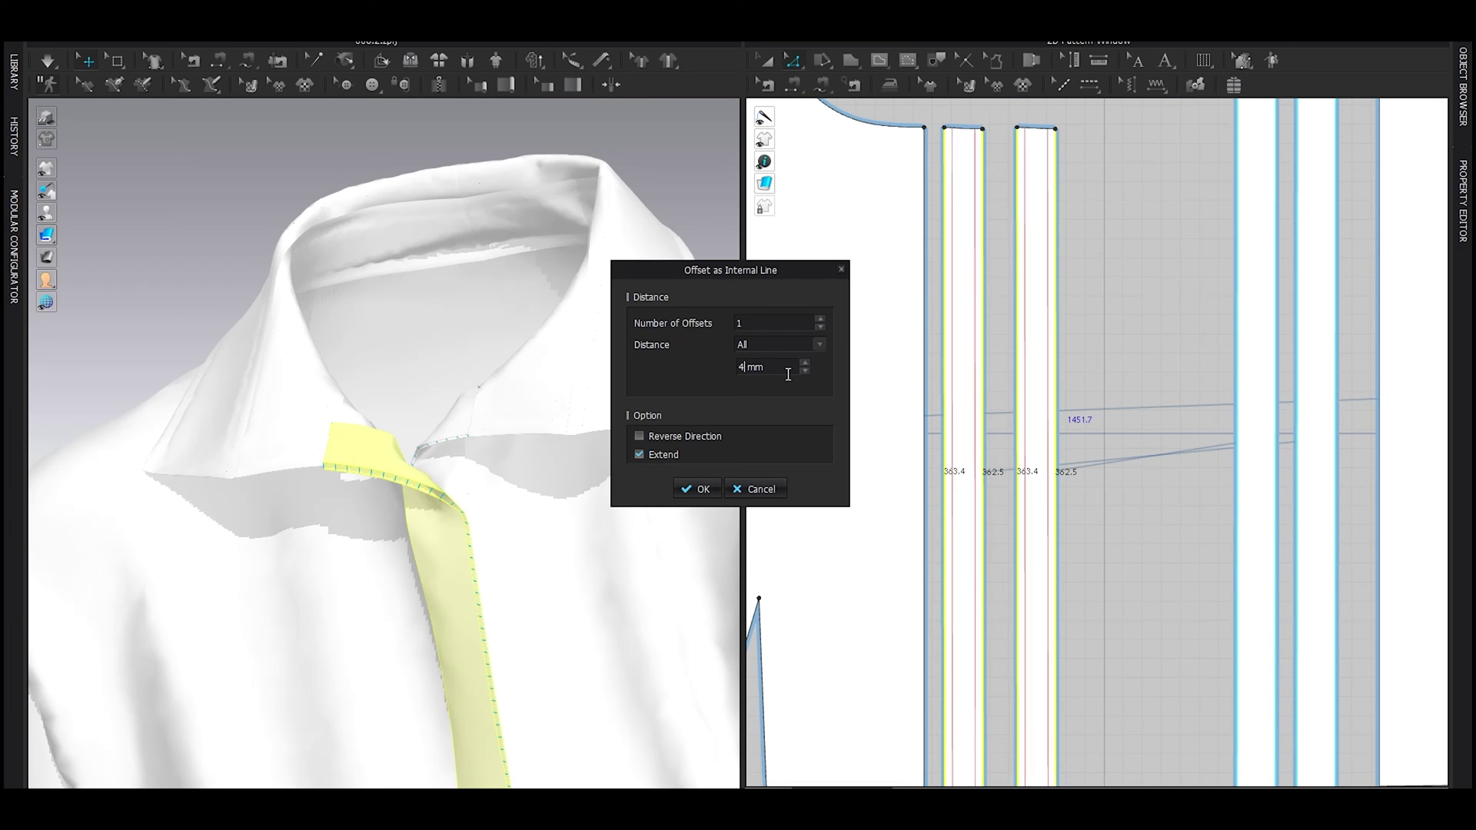
pyautogui.click(700, 487)
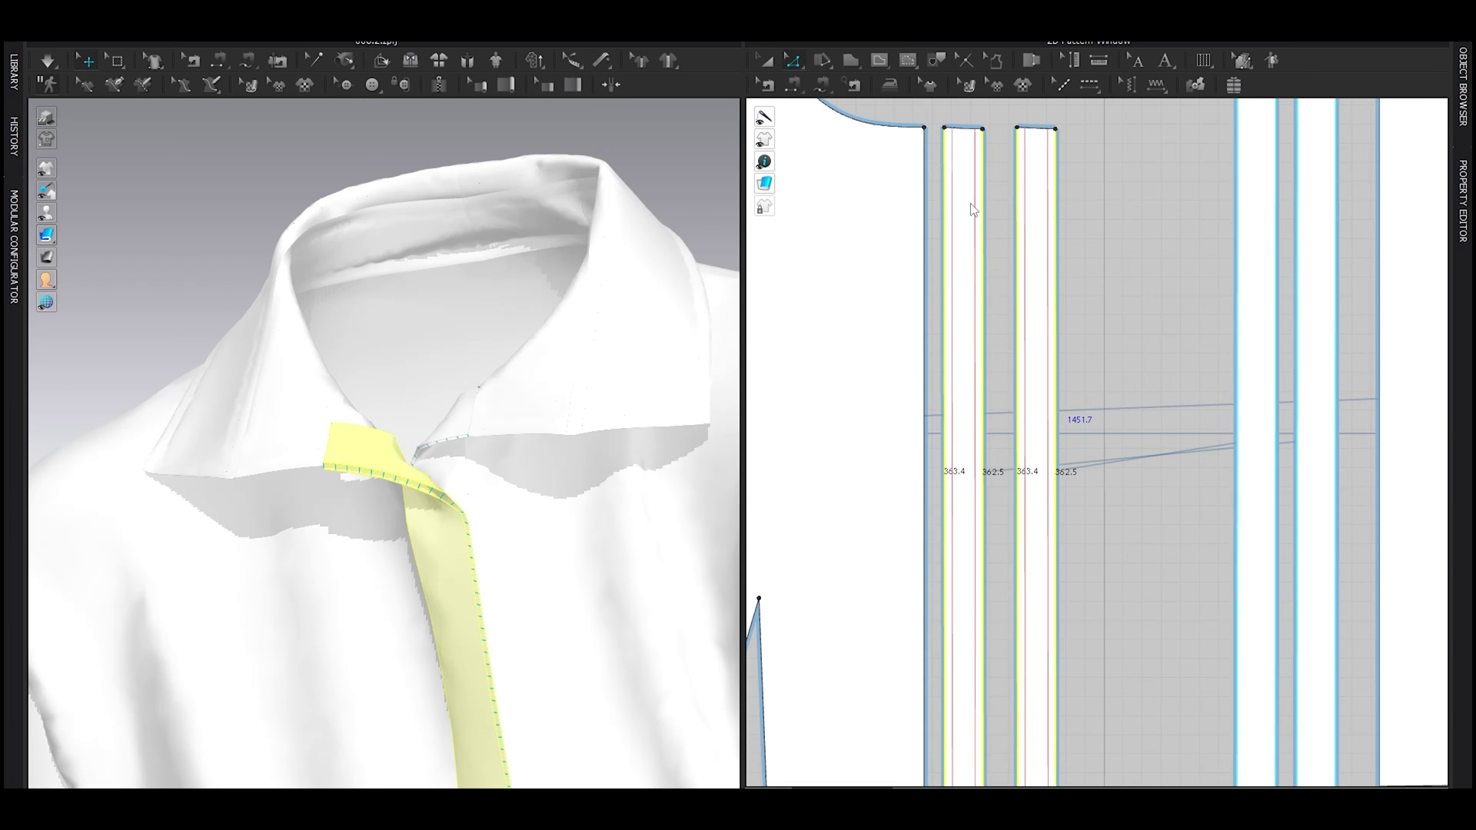
# Step: Sew the matching internal lines of the two placket strip layers to each other
pyautogui.click(978, 243)
pyautogui.click(1046, 242)
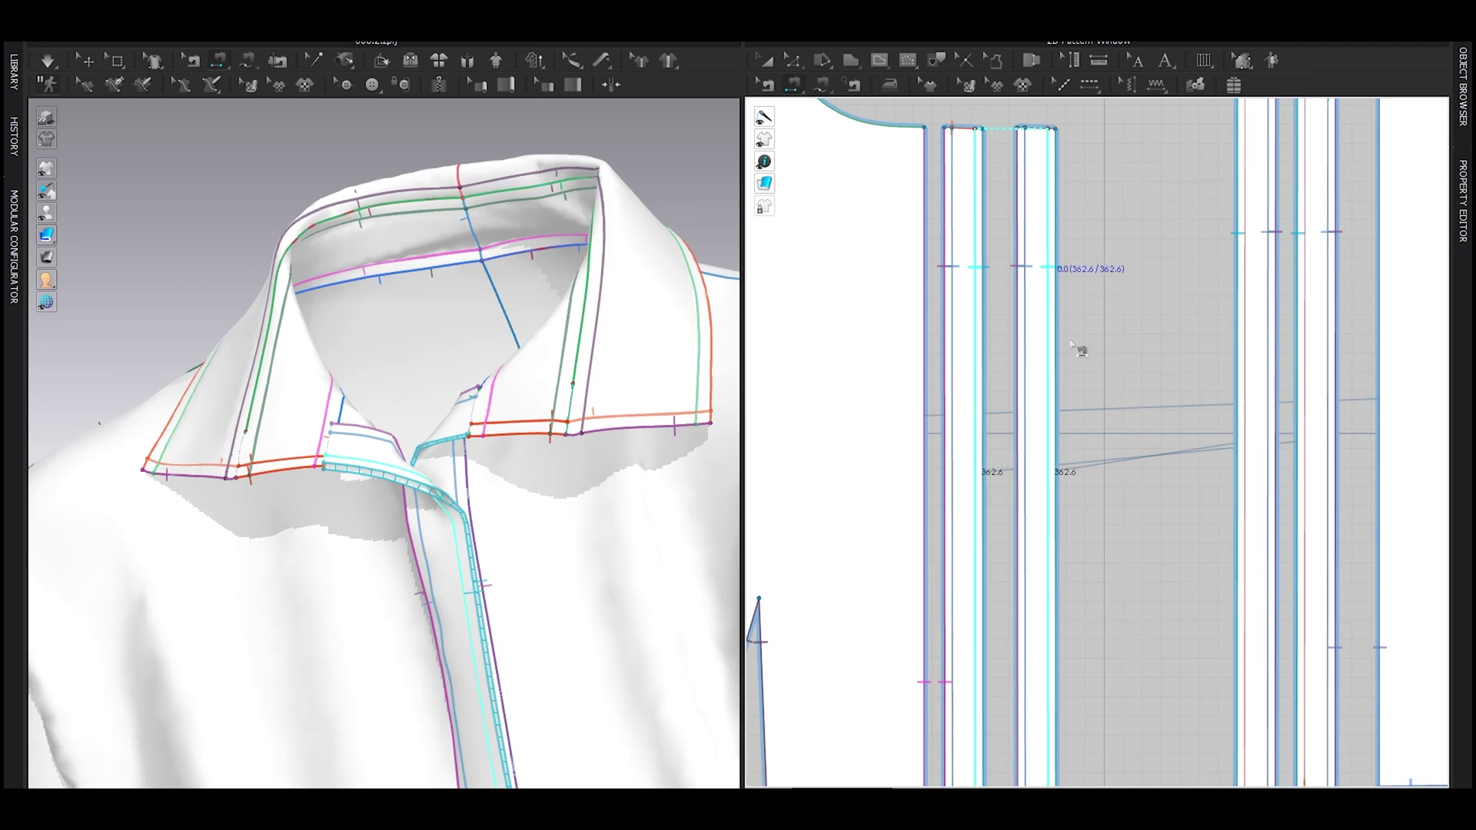
pyautogui.press('q')
# Step: Select the placket strips on both sides of the front to examine how their layers overlap at the neckline
pyautogui.scroll(-3, 638, 330)
pyautogui.moveTo(592, 342); pyautogui.dragTo(483, 353, button='right')
pyautogui.scroll(2, 460, 344)
pyautogui.click(469, 224)
pyautogui.scroll(2, 483, 354)
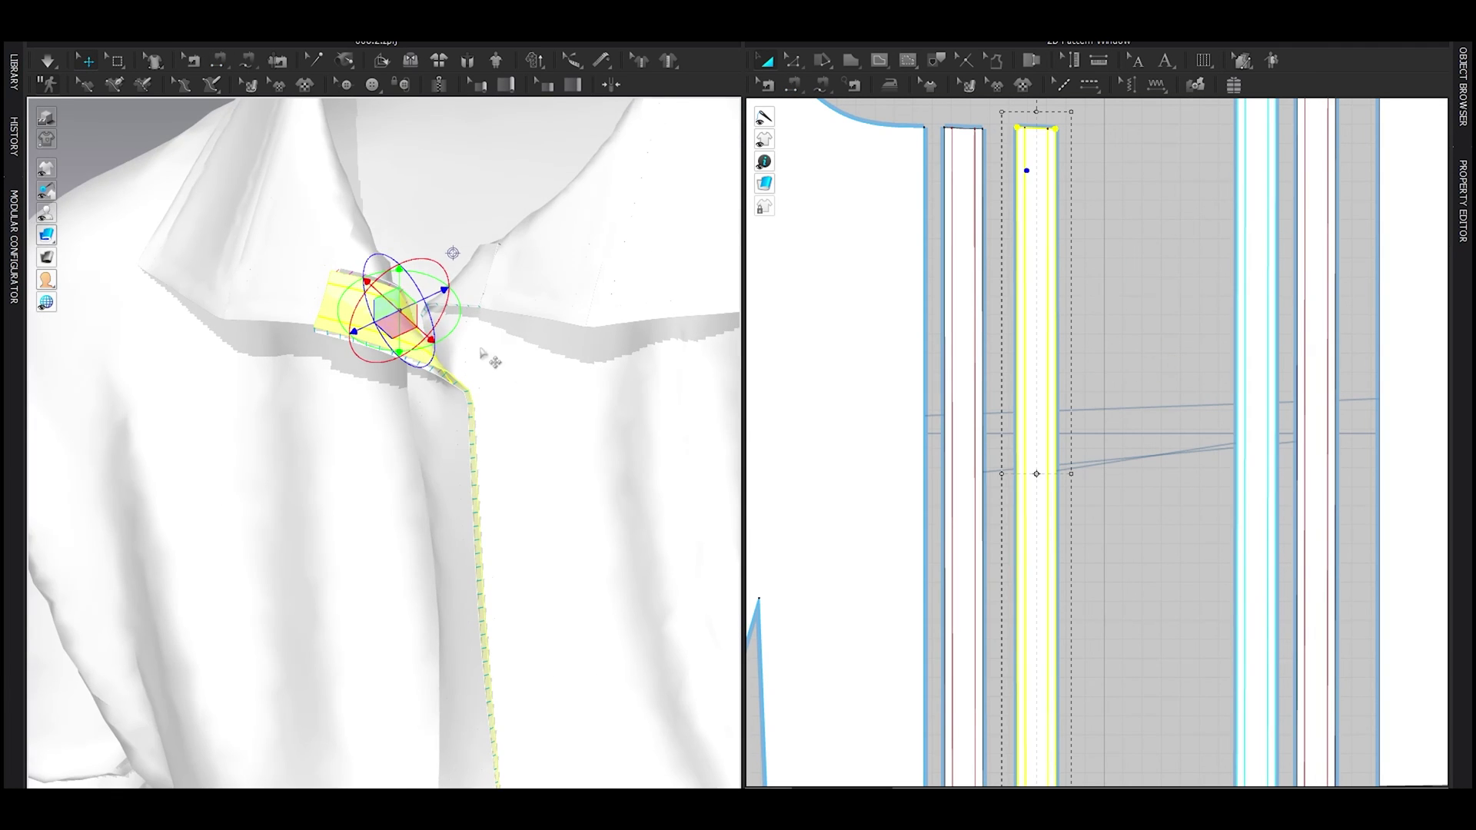
pyautogui.keyDown('shift'); pyautogui.click(481, 275); pyautogui.keyUp('shift')
pyautogui.moveTo(567, 408); pyautogui.dragTo(500, 364, button='right')
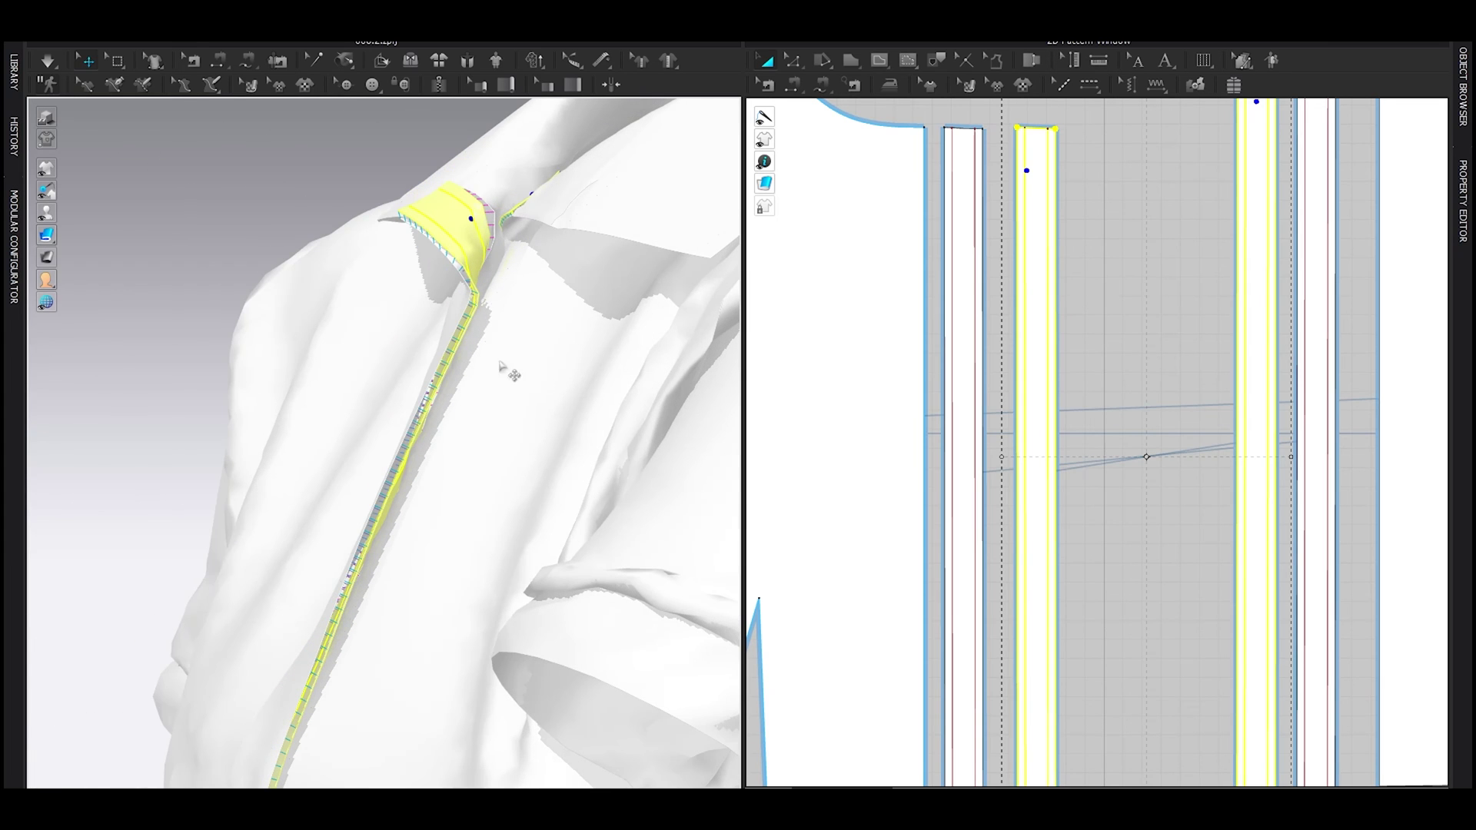
pyautogui.scroll(-3, 1023, 375)
pyautogui.scroll(5, 1002, 369)
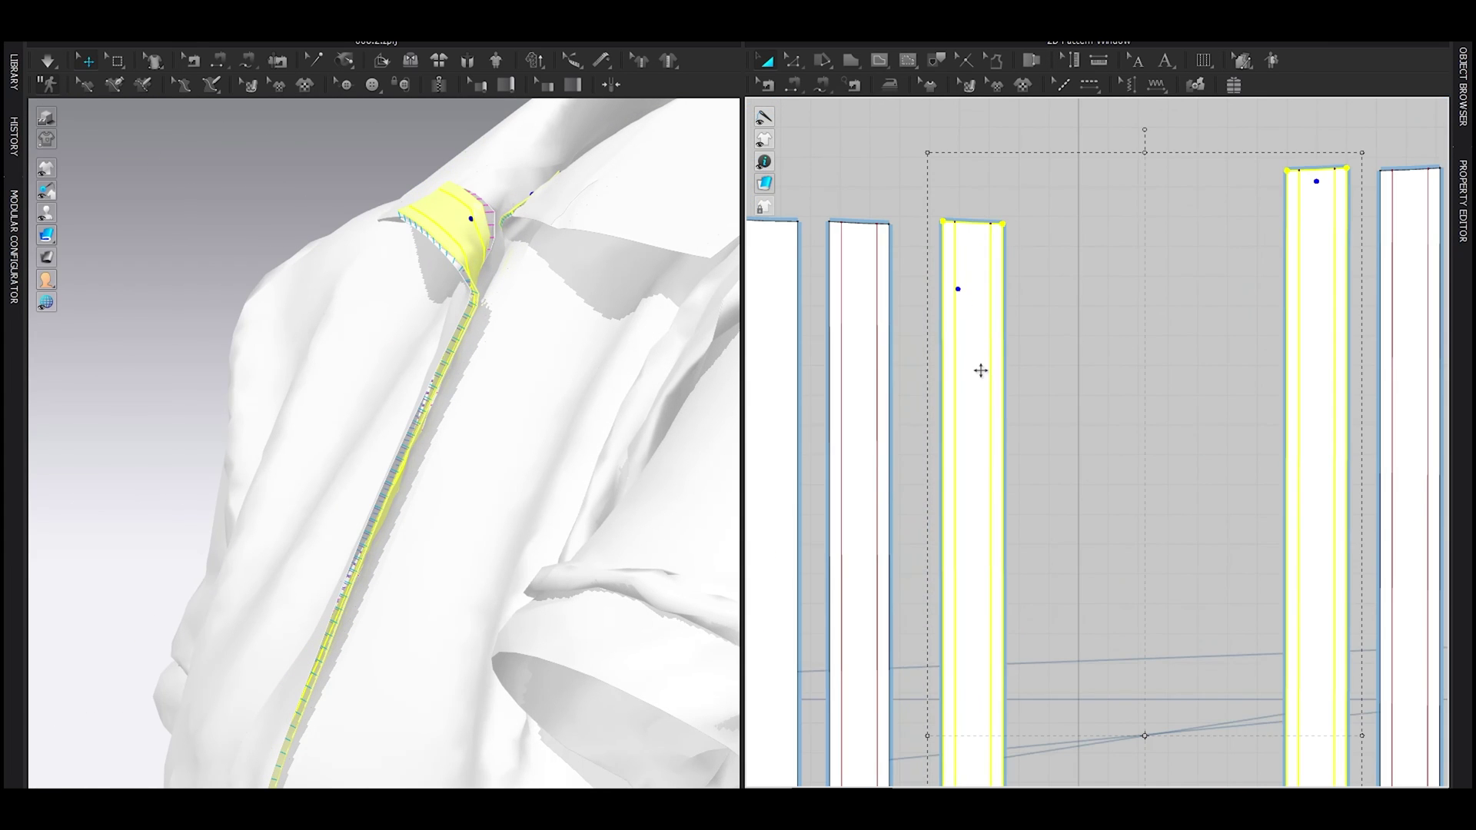
# Step: Offset the bottom edges of both bodice placket strip layers as 7 internal lines spaced 50 mm apart
pyautogui.press('g')
pyautogui.scroll(2, 976, 373)
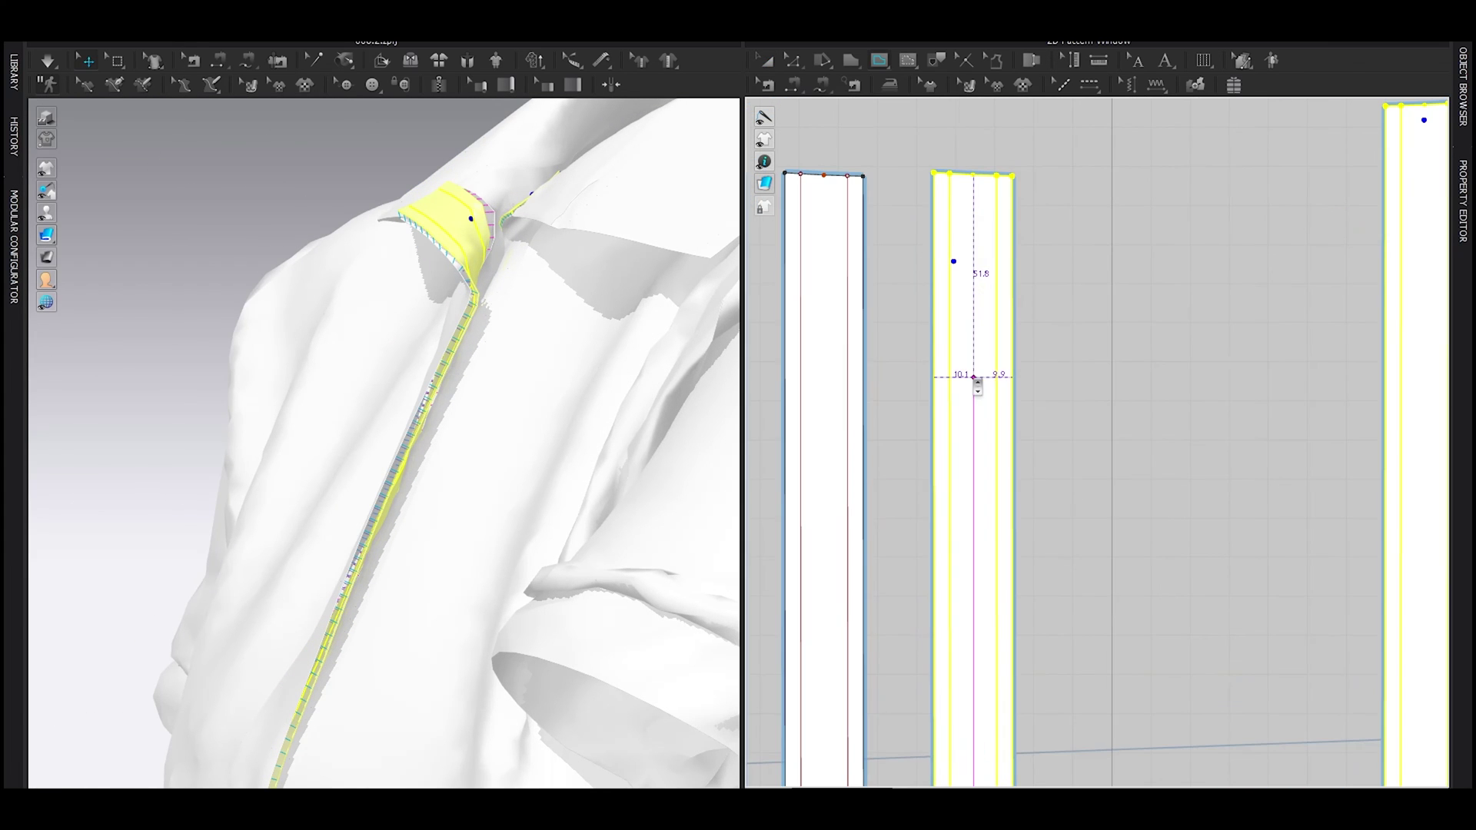
pyautogui.click(990, 382)
pyautogui.click(757, 554)
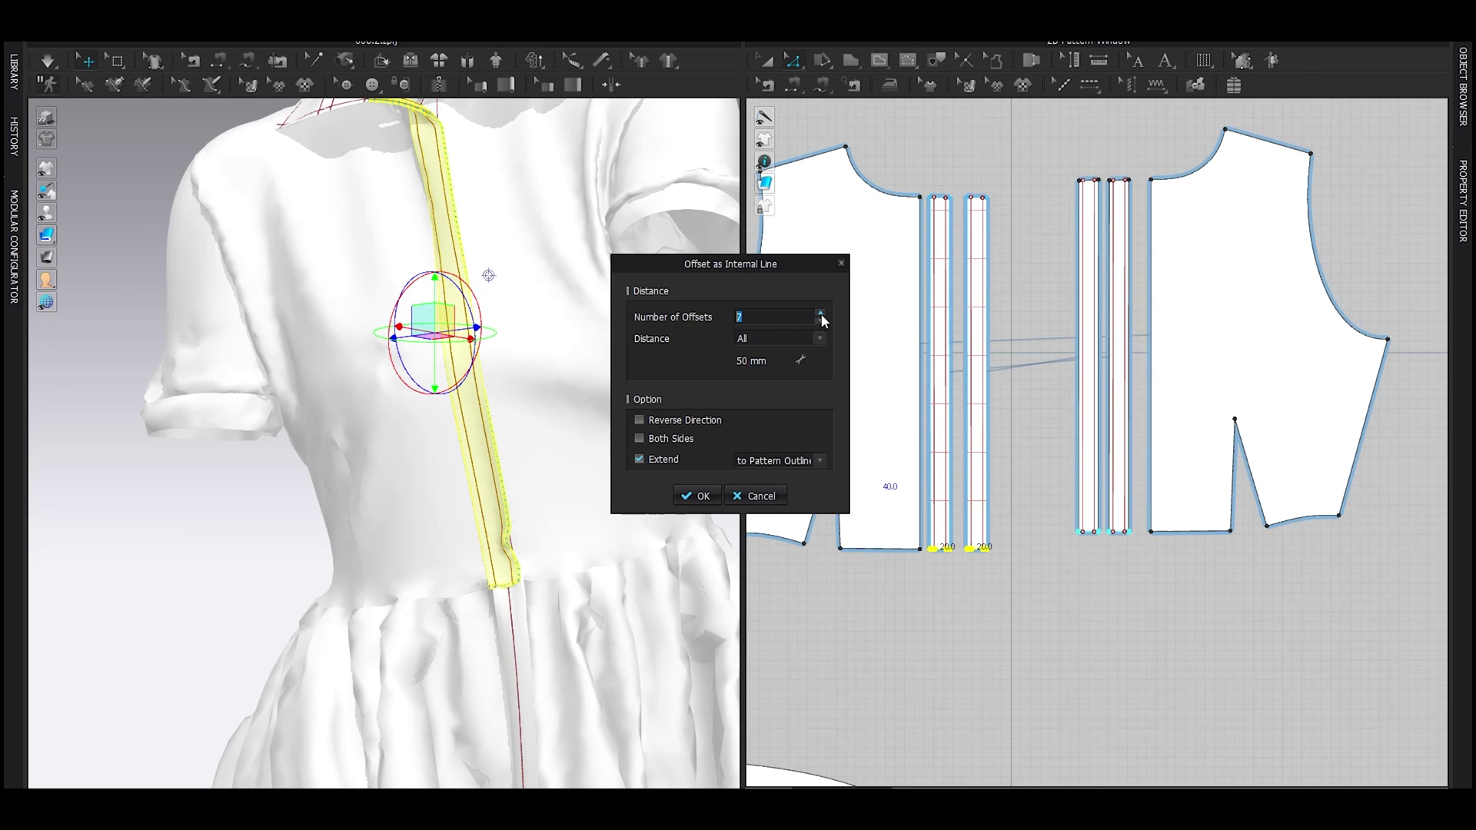
pyautogui.click(697, 496)
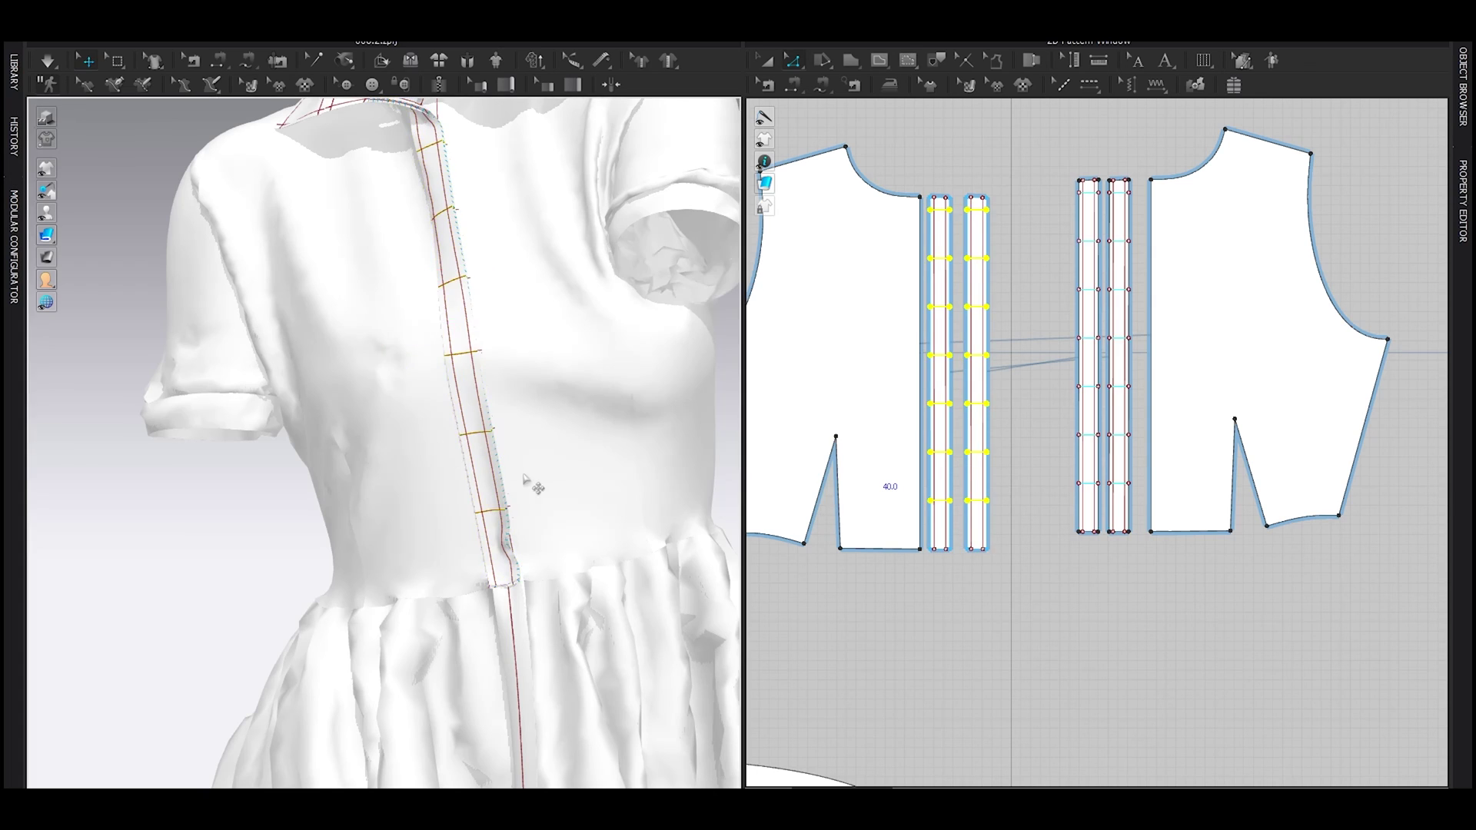
pyautogui.moveTo(531, 484); pyautogui.dragTo(563, 468, button='right')
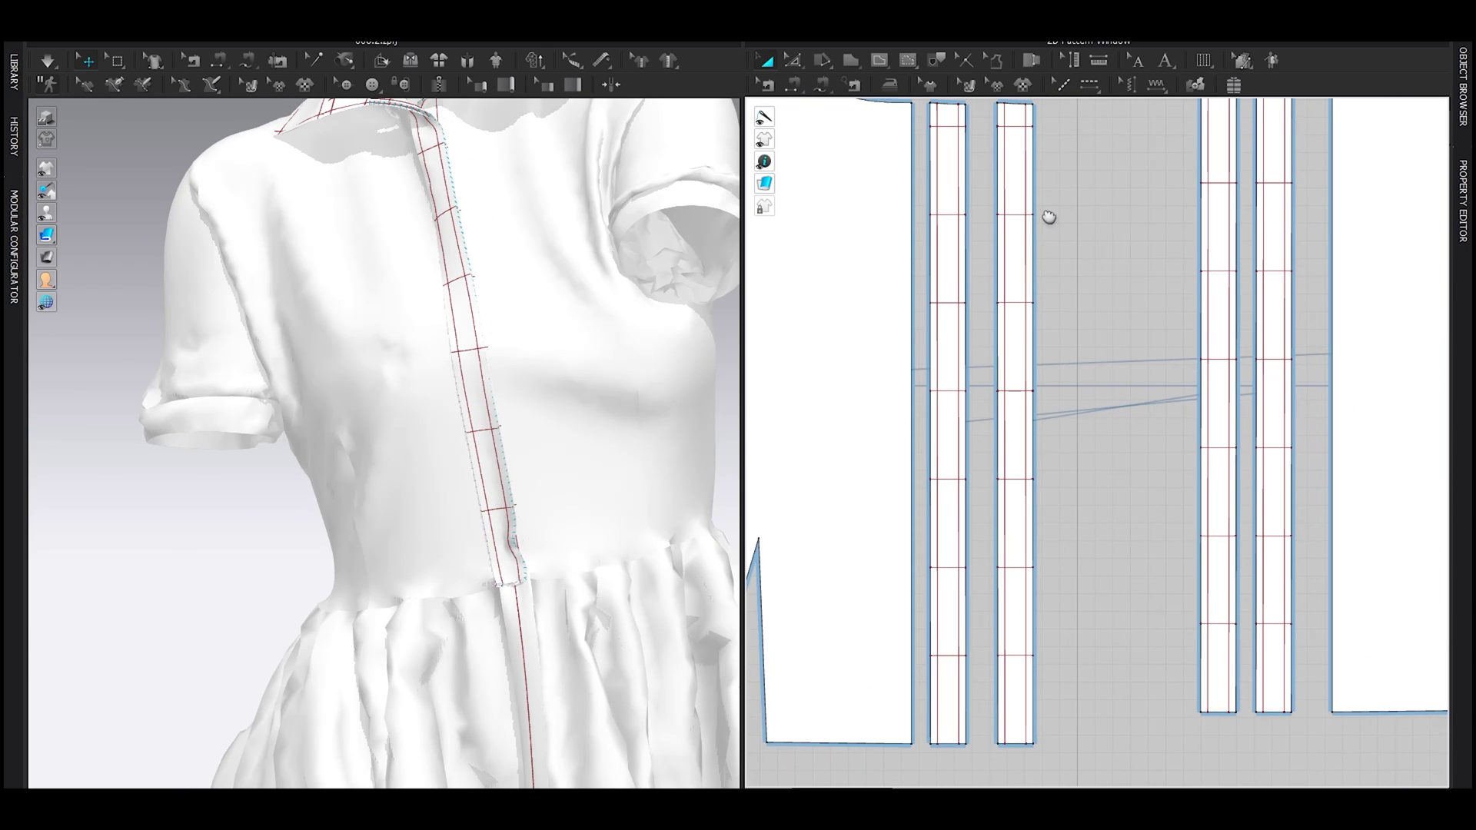
# Step: Overlay one bodice placket strip layer exactly on the other and move the adjacent front bodice piece away from them
pyautogui.moveTo(1049, 218); pyautogui.dragTo(1093, 386, button='middle')
pyautogui.moveTo(1092, 385); pyautogui.dragTo(1135, 486, button='right')
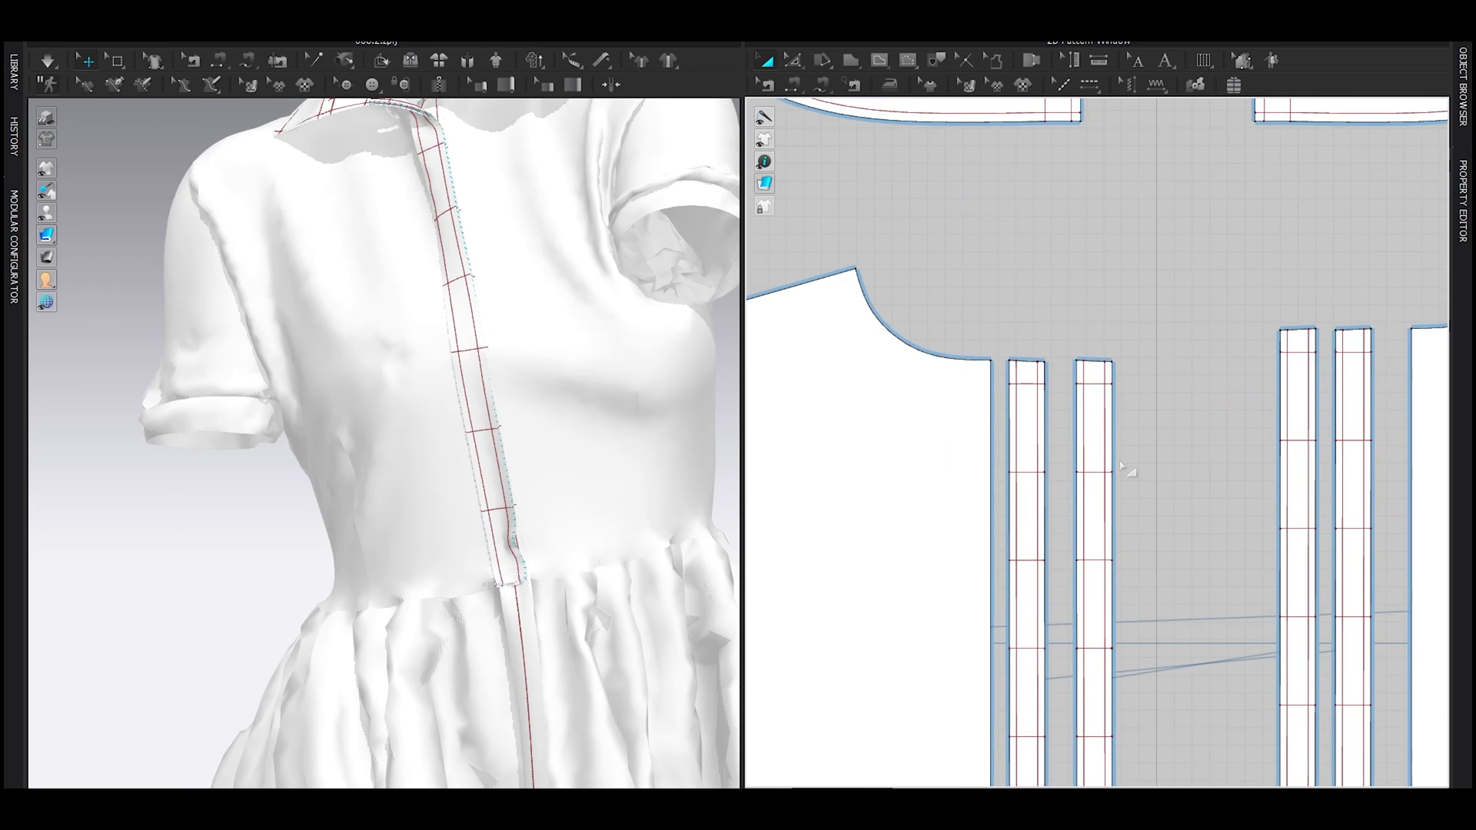
pyautogui.scroll(5, 1070, 413)
pyautogui.click(1088, 321)
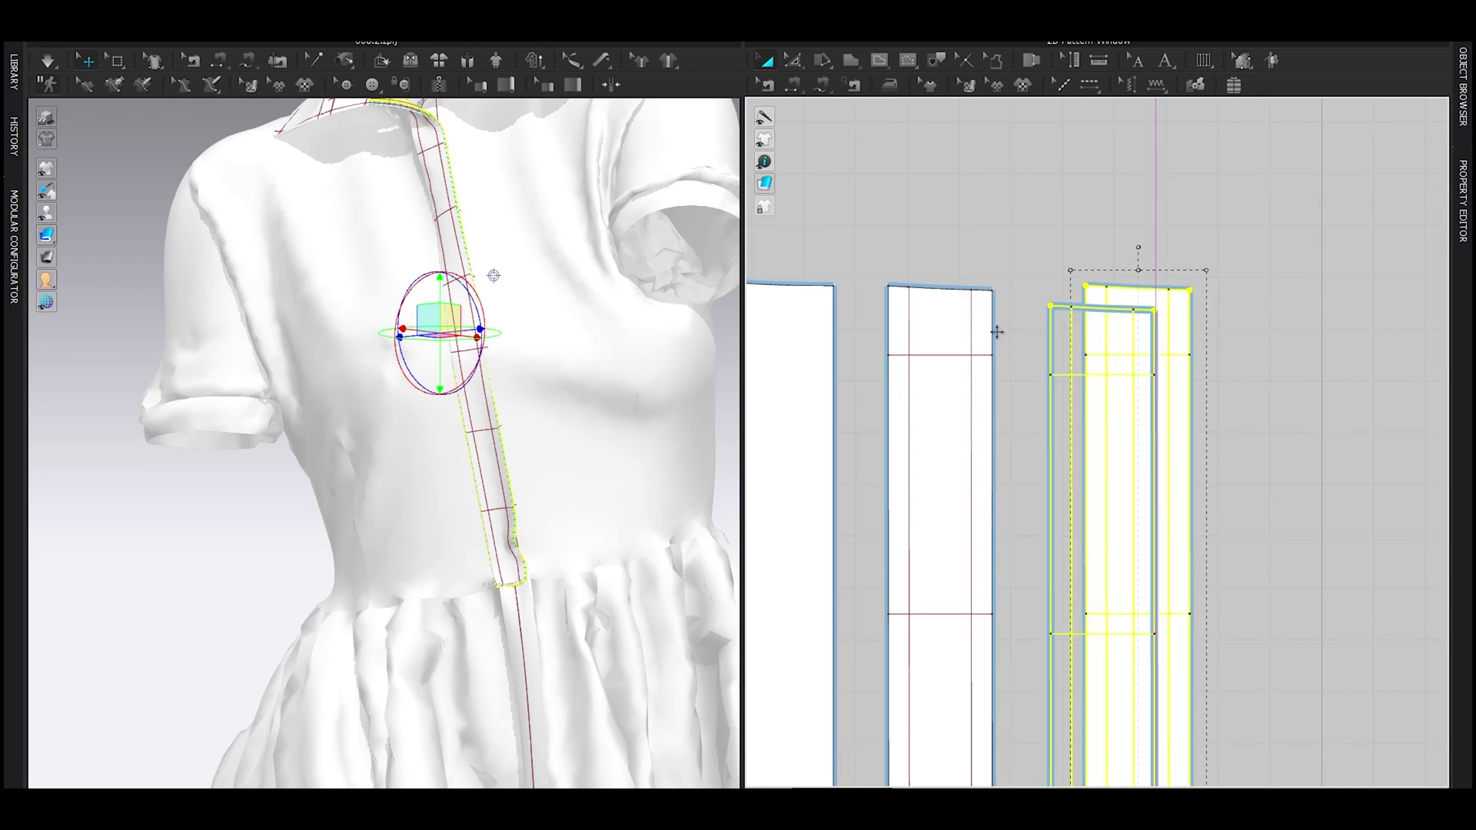
pyautogui.keyDown('shift'); pyautogui.click(897, 302); pyautogui.keyUp('shift')
pyautogui.scroll(-5, 896, 305)
pyautogui.click(960, 342)
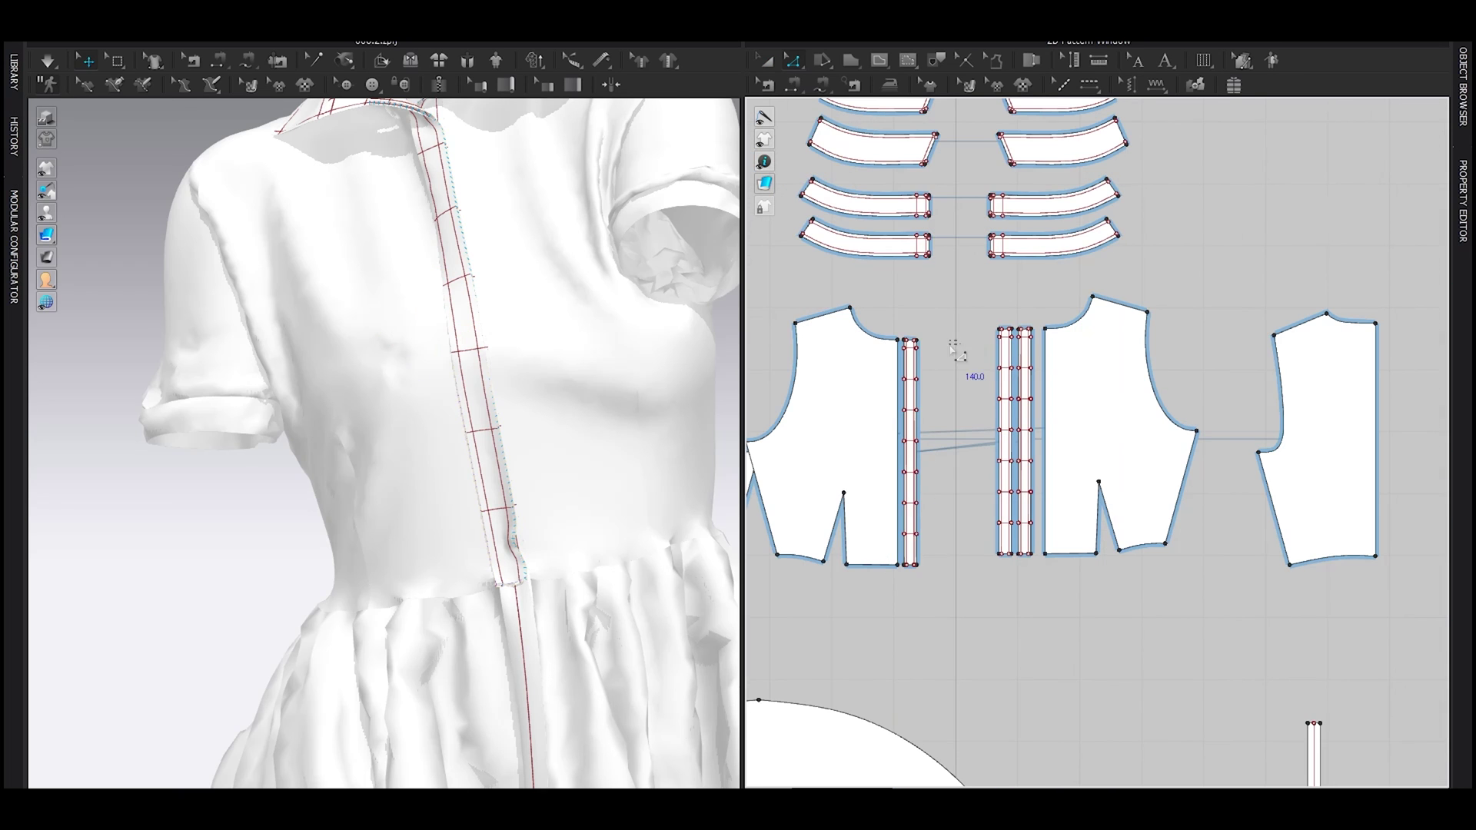
pyautogui.click(849, 389)
pyautogui.click(943, 373)
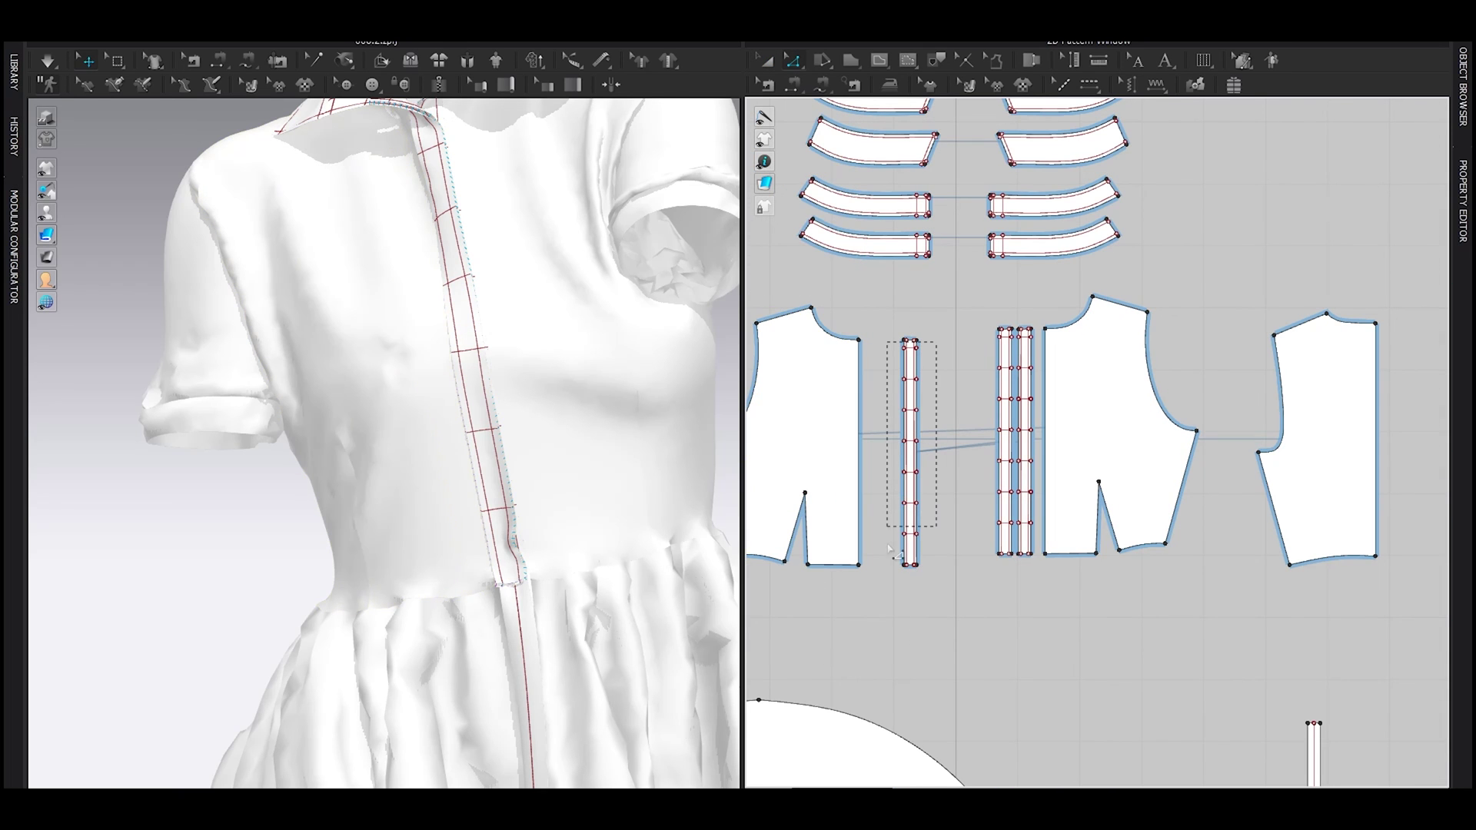
# Step: Narrow the crosswise internal lines of the overlaid placket strips to short centred marks about 7.4 mm long
pyautogui.moveTo(891, 548); pyautogui.dragTo(895, 557)
pyautogui.scroll(3, 914, 346)
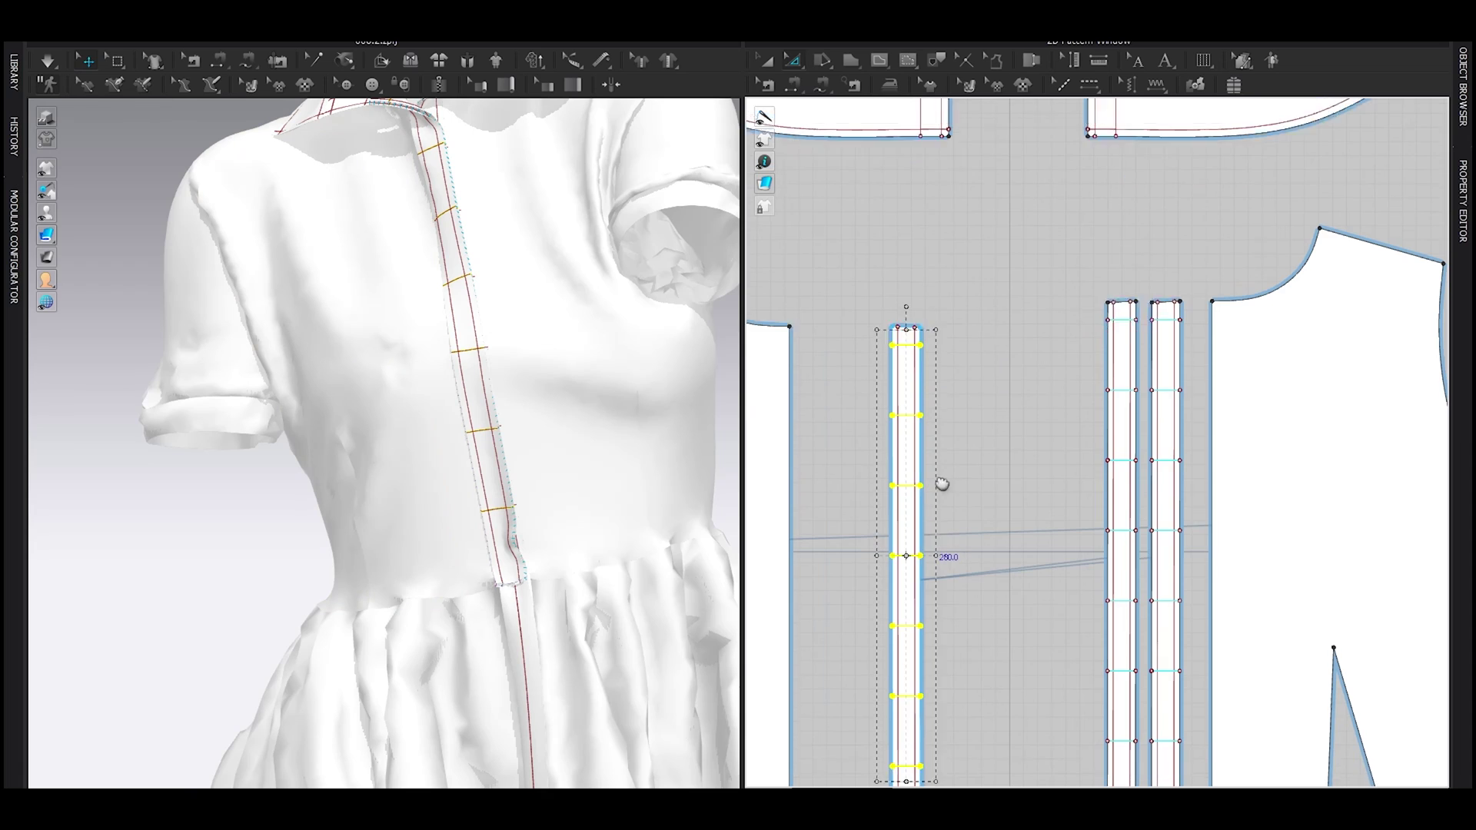
pyautogui.moveTo(942, 484); pyautogui.dragTo(959, 395, button='middle')
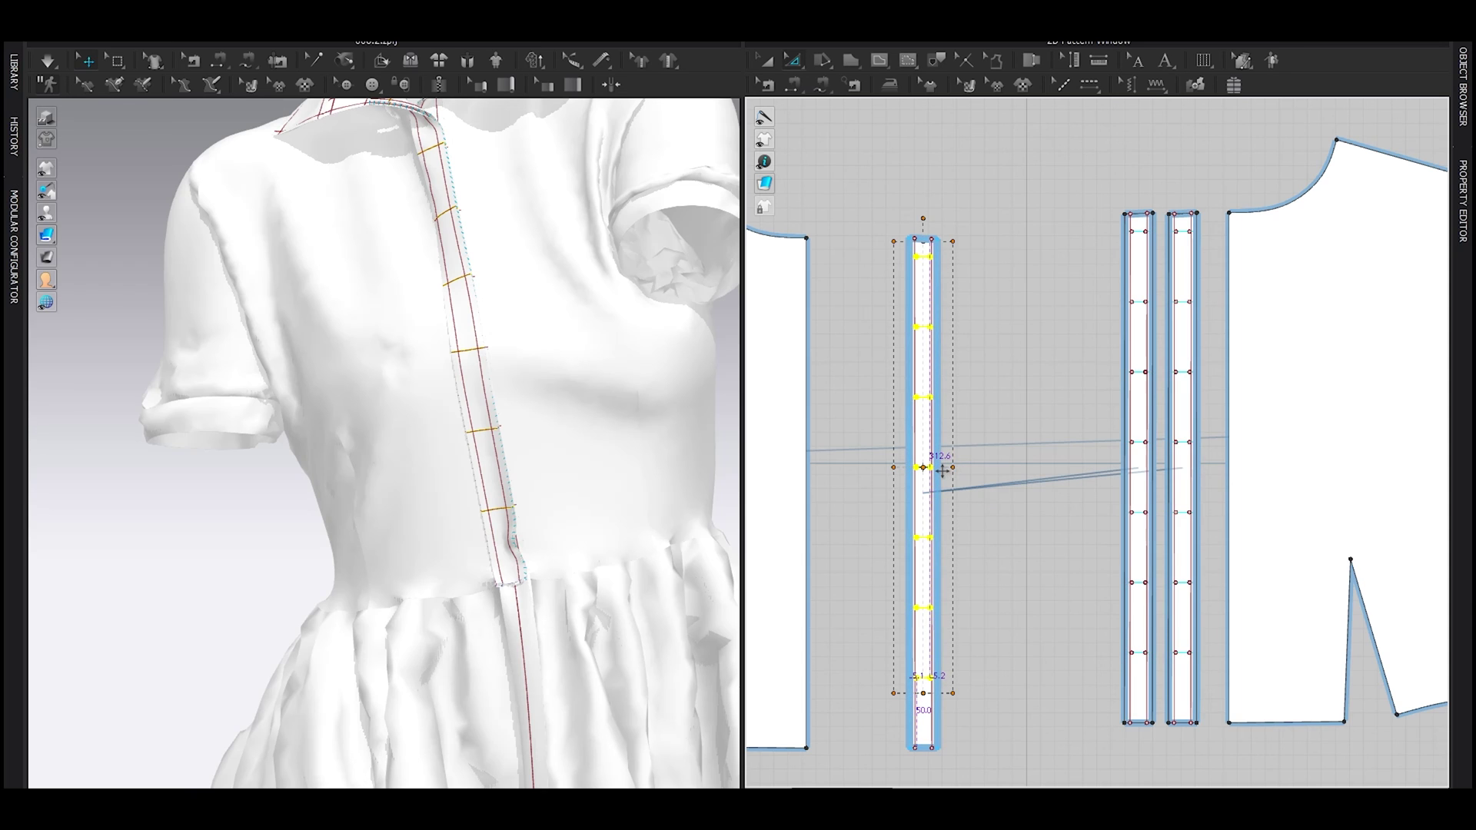
pyautogui.scroll(2, 953, 615)
pyautogui.moveTo(956, 643); pyautogui.dragTo(989, 511, button='middle')
pyautogui.scroll(2, 988, 511)
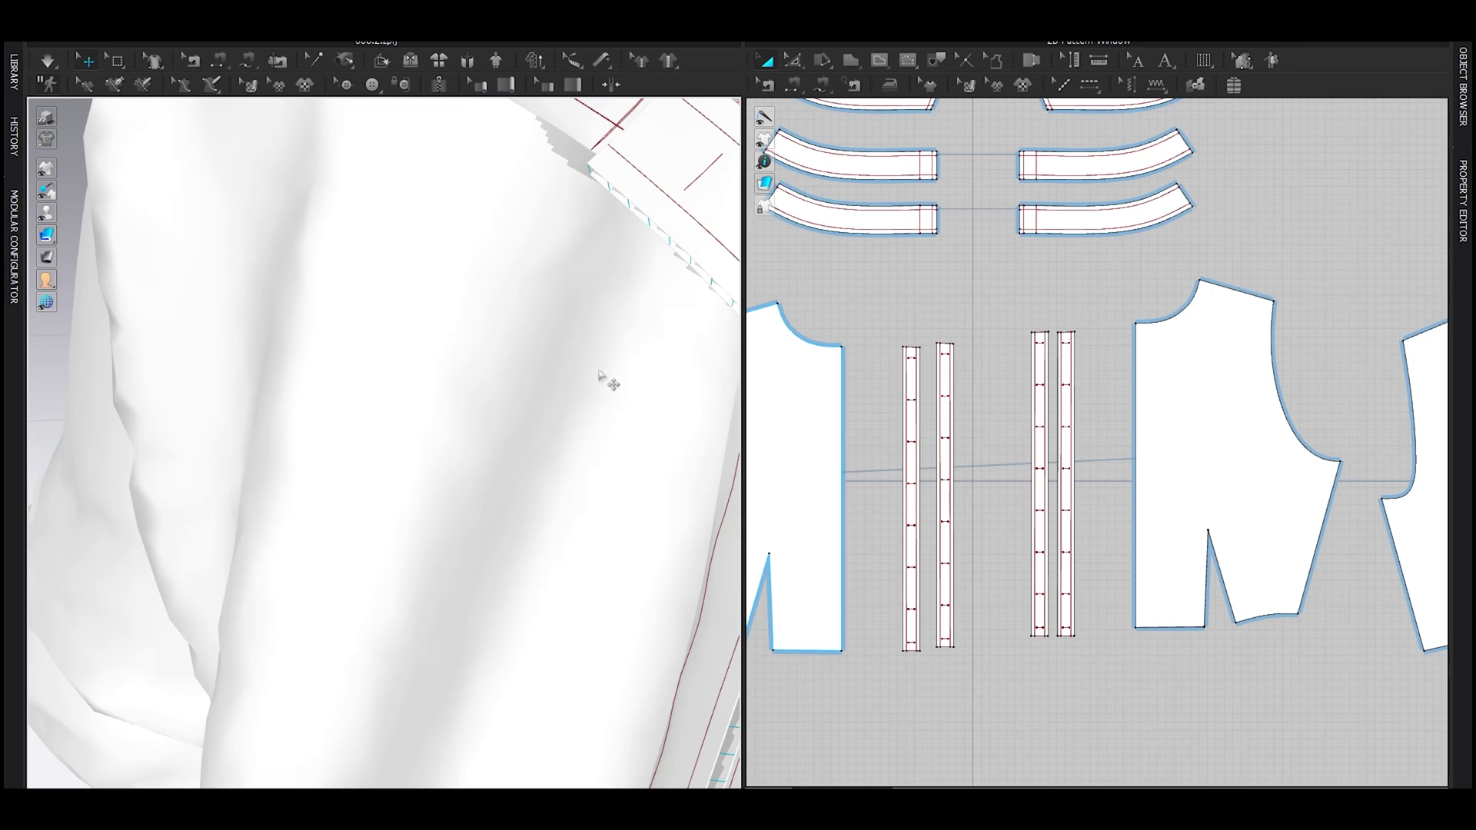
# Step: Select the placket strips on the garment in pairs to identify which layers face each other across the front opening
pyautogui.moveTo(711, 355); pyautogui.dragTo(342, 466, button='middle')
pyautogui.click(373, 332)
pyautogui.moveTo(373, 335); pyautogui.dragTo(438, 469, button='right')
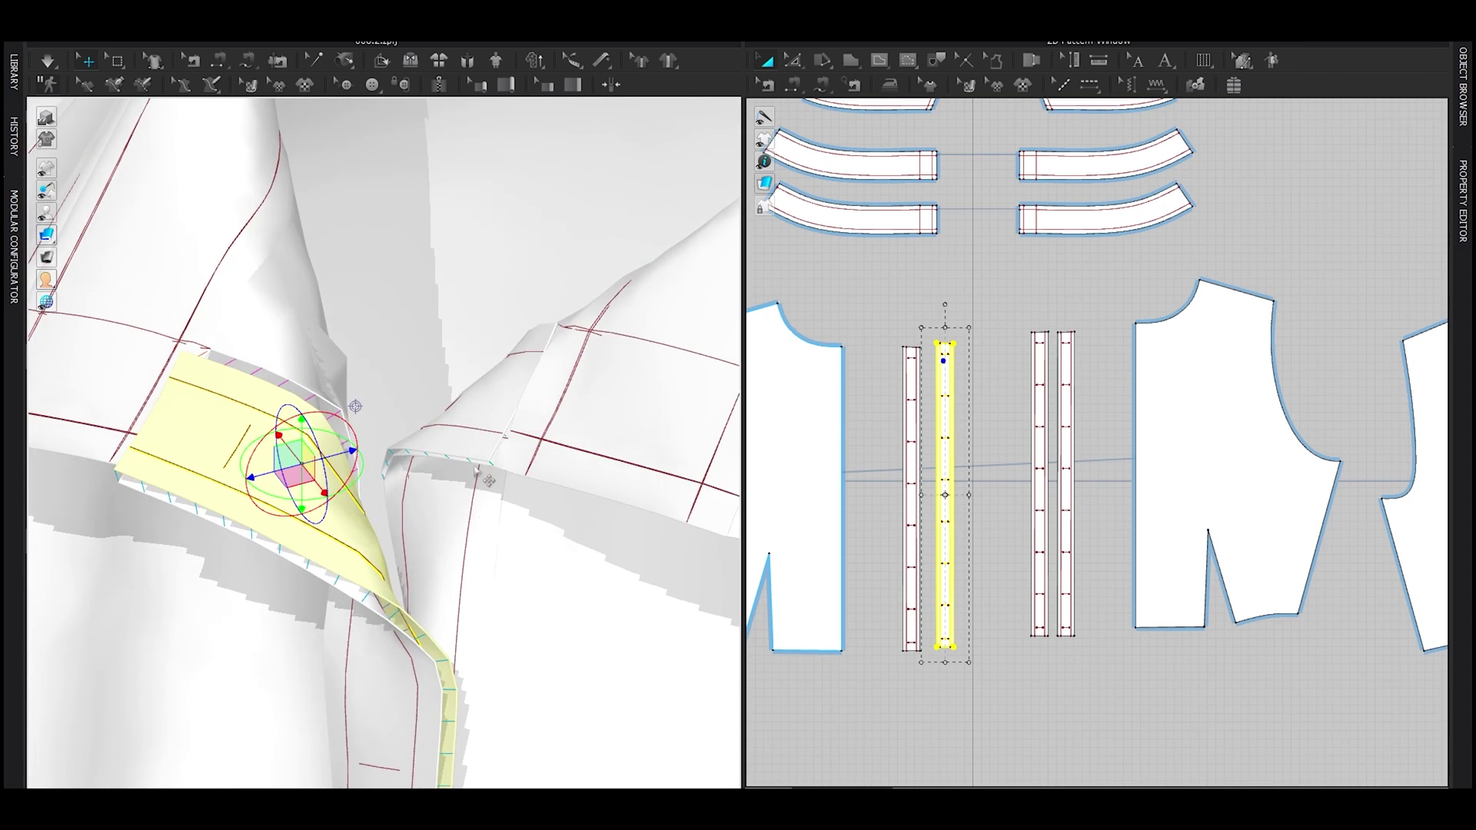
pyautogui.keyDown('shift'); pyautogui.click(469, 513); pyautogui.keyUp('shift')
pyautogui.click(477, 407)
pyautogui.keyDown('shift'); pyautogui.click(309, 471); pyautogui.keyUp('shift')
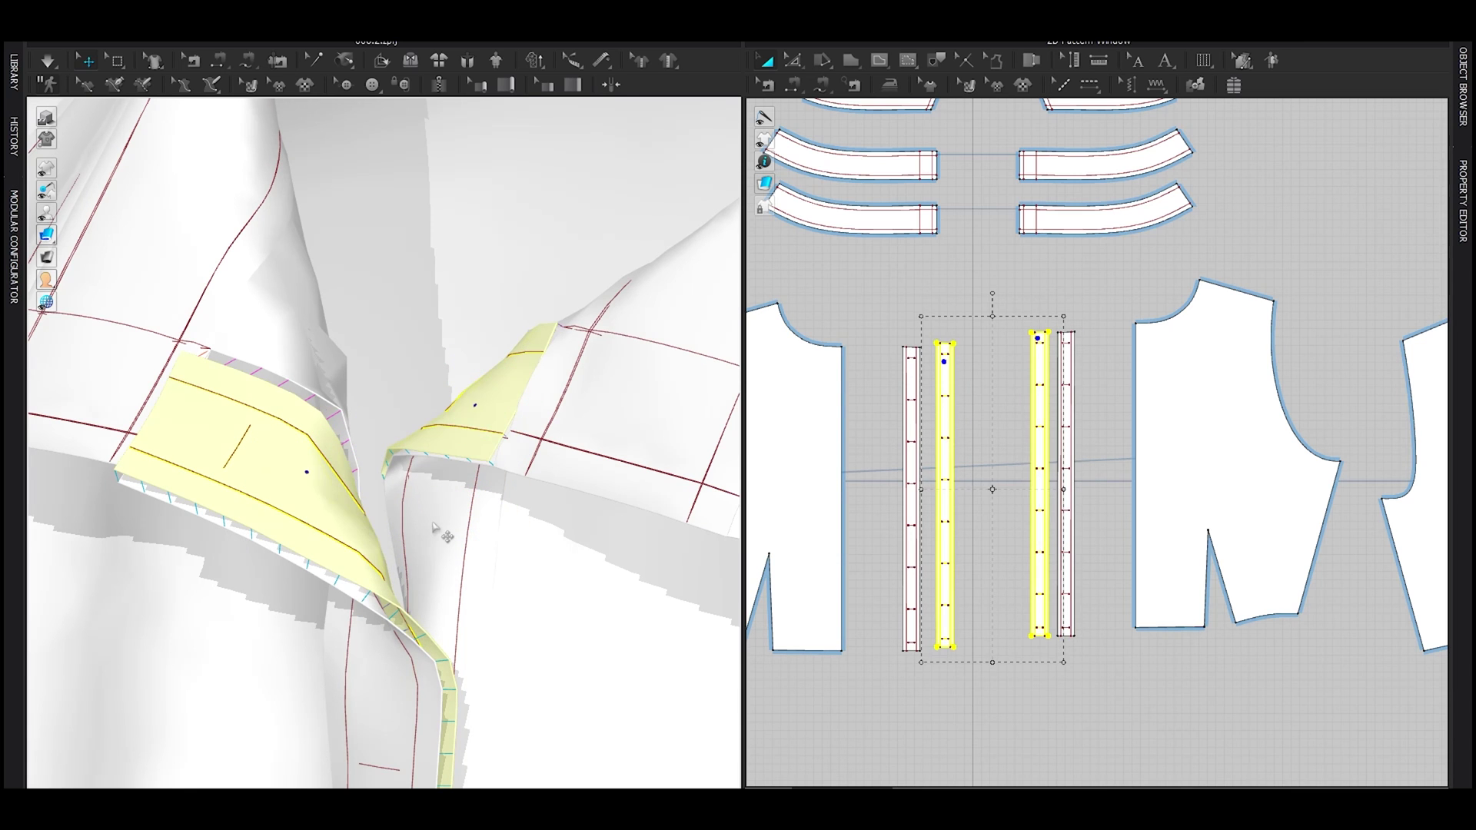
pyautogui.click(431, 522)
pyautogui.keyDown('shift'); pyautogui.click(344, 502); pyautogui.keyUp('shift')
pyautogui.scroll(-4, 492, 526)
pyautogui.moveTo(501, 530); pyautogui.dragTo(442, 511, button='right')
pyautogui.scroll(2, 442, 511)
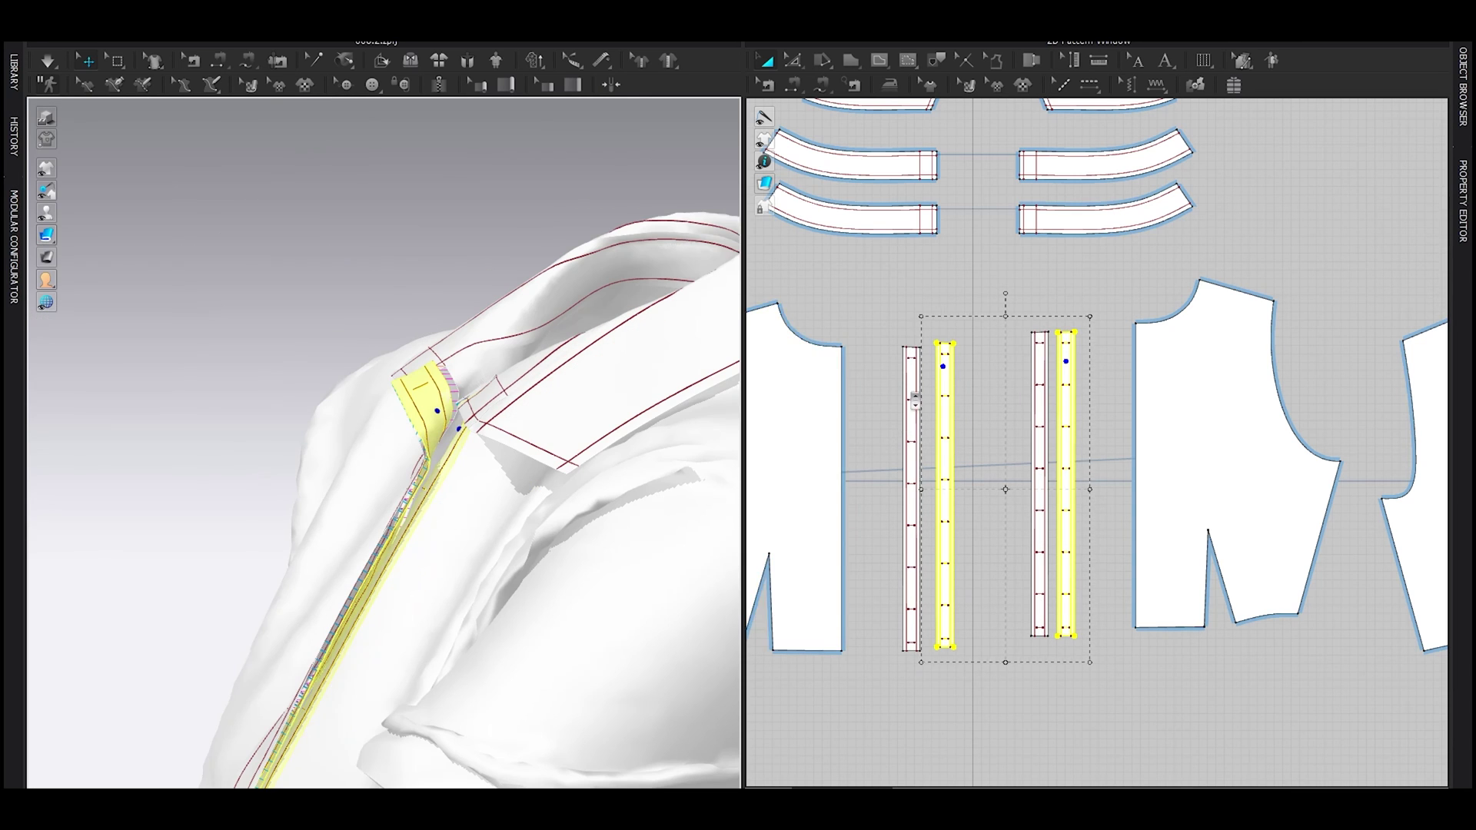
# Step: Sew the short crosswise marks of the facing placket strips on the two sides of the front to each other
pyautogui.scroll(5, 914, 399)
pyautogui.press('n')
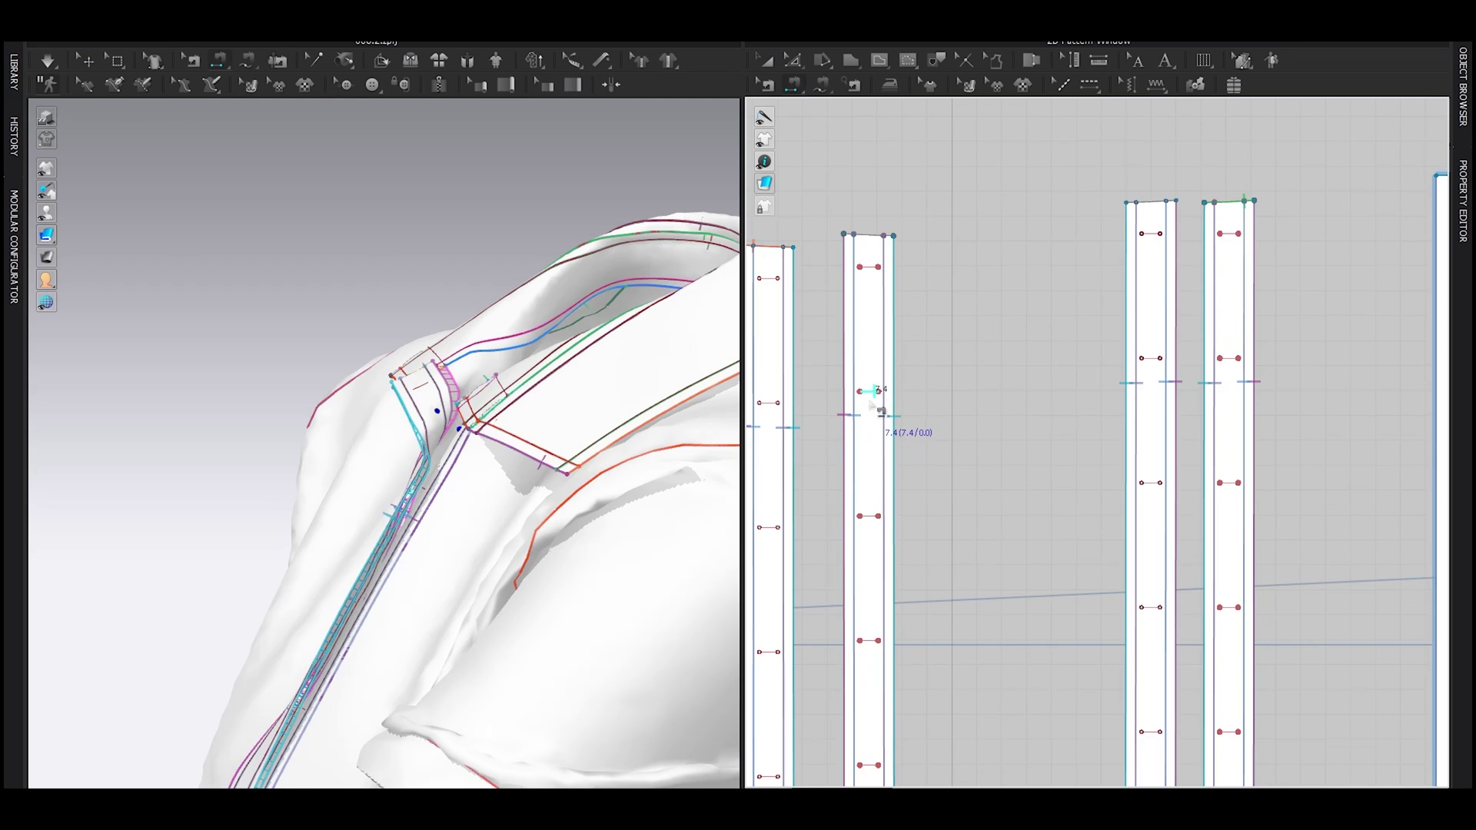
pyautogui.click(870, 392)
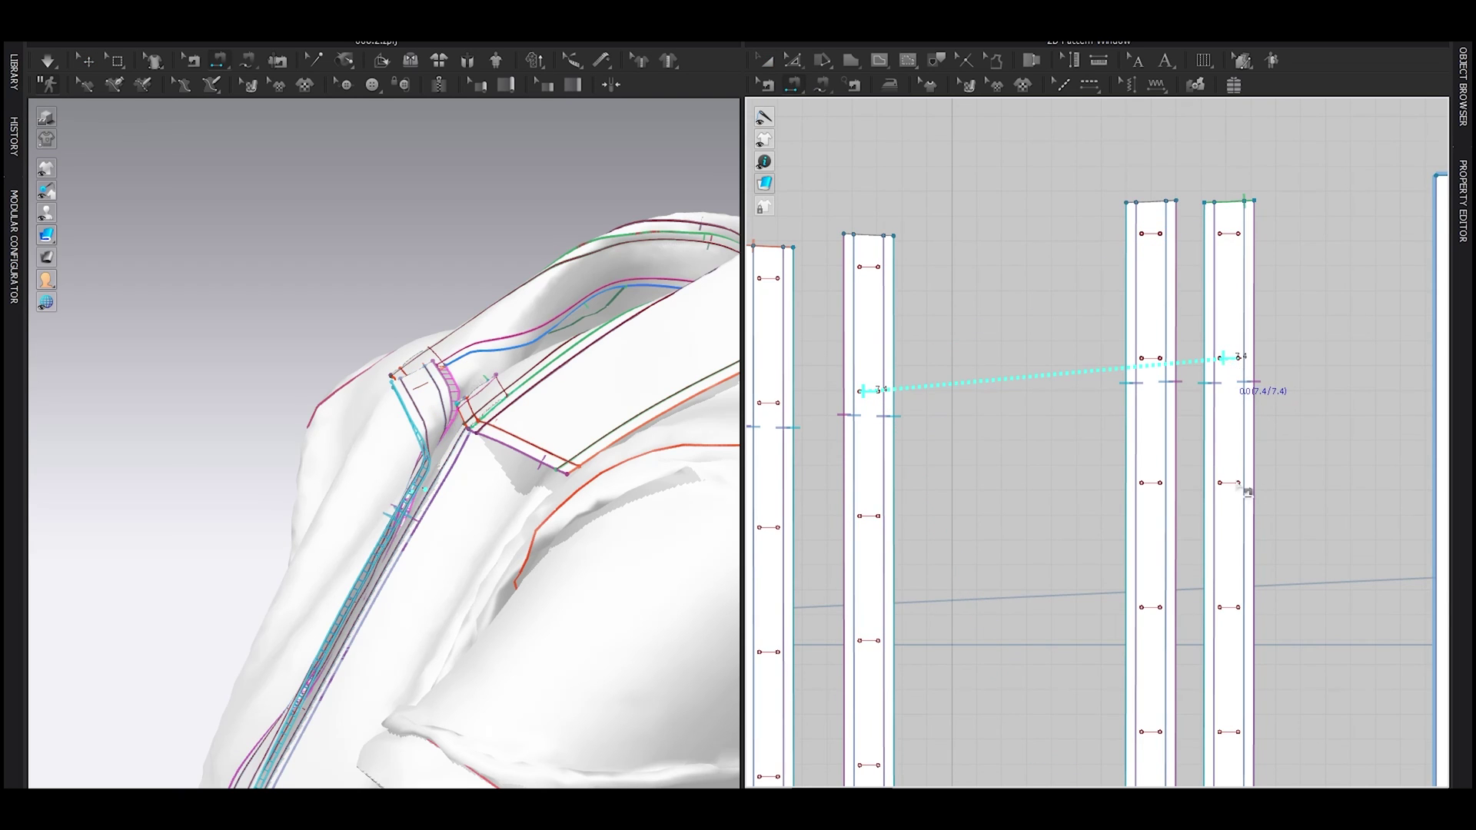
pyautogui.click(1225, 364)
pyautogui.click(1231, 484)
pyautogui.moveTo(1076, 507); pyautogui.dragTo(1122, 415, button='middle')
pyautogui.click(911, 427)
pyautogui.click(1281, 409)
pyautogui.moveTo(1127, 471); pyautogui.dragTo(1148, 249, button='middle')
pyautogui.click(1296, 308)
pyautogui.click(938, 566)
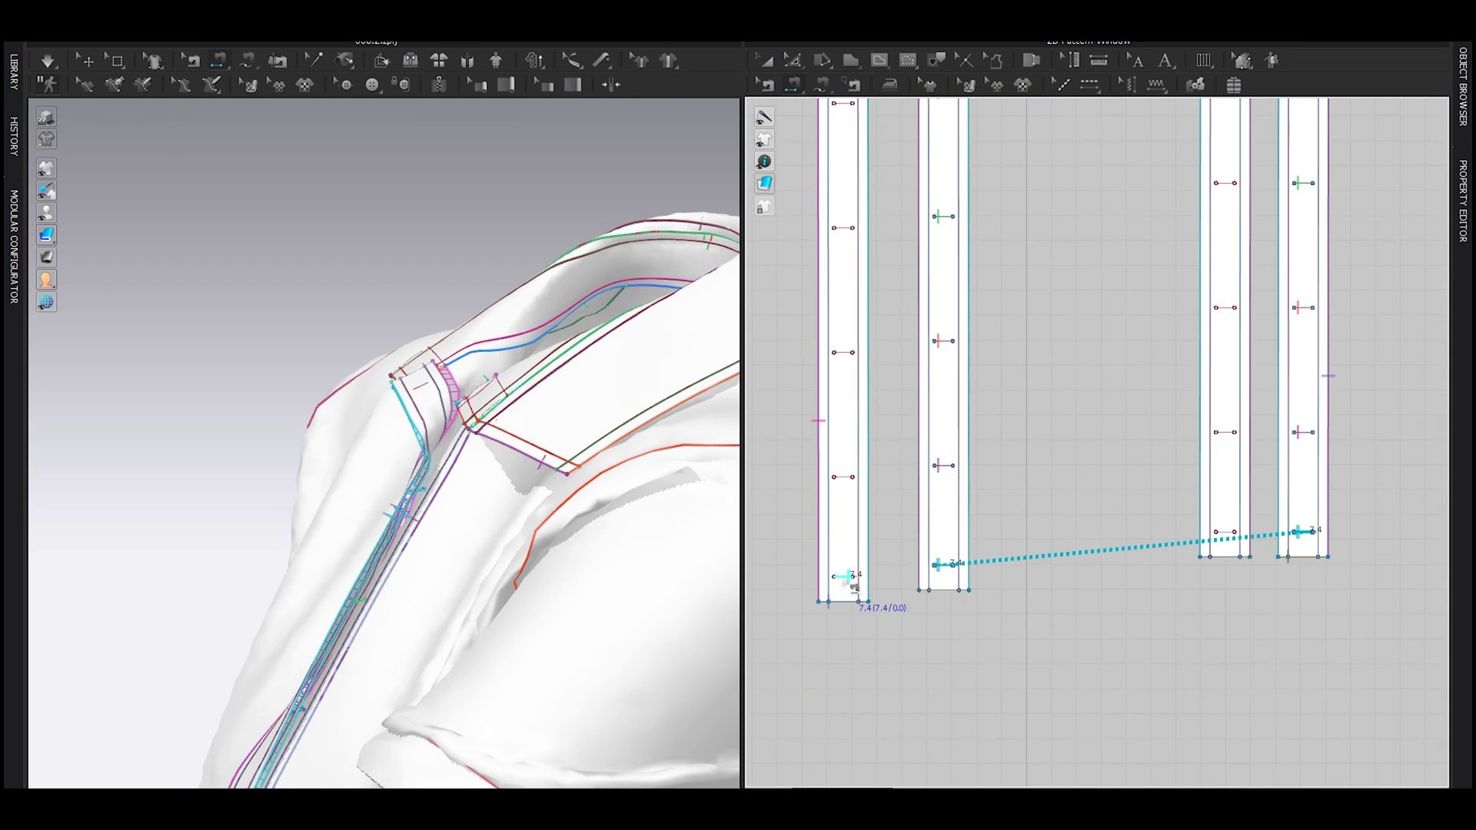
# Step: Sew the short crosswise marks of the two placket strip layers on the same side to each other
pyautogui.click(844, 578)
pyautogui.click(944, 567)
pyautogui.click(945, 466)
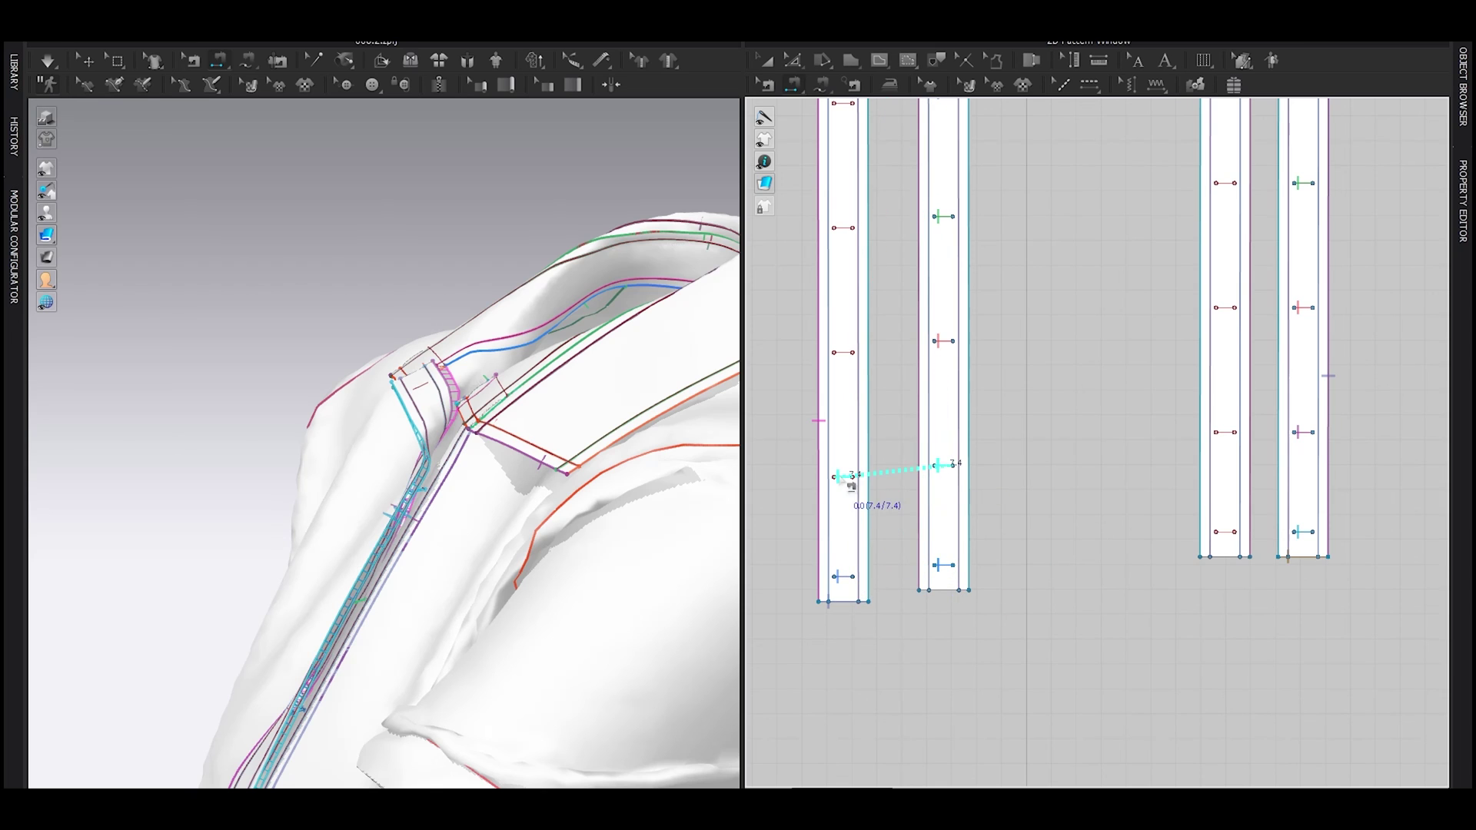
pyautogui.click(845, 477)
pyautogui.click(844, 353)
pyautogui.click(943, 341)
pyautogui.scroll(5, 940, 440)
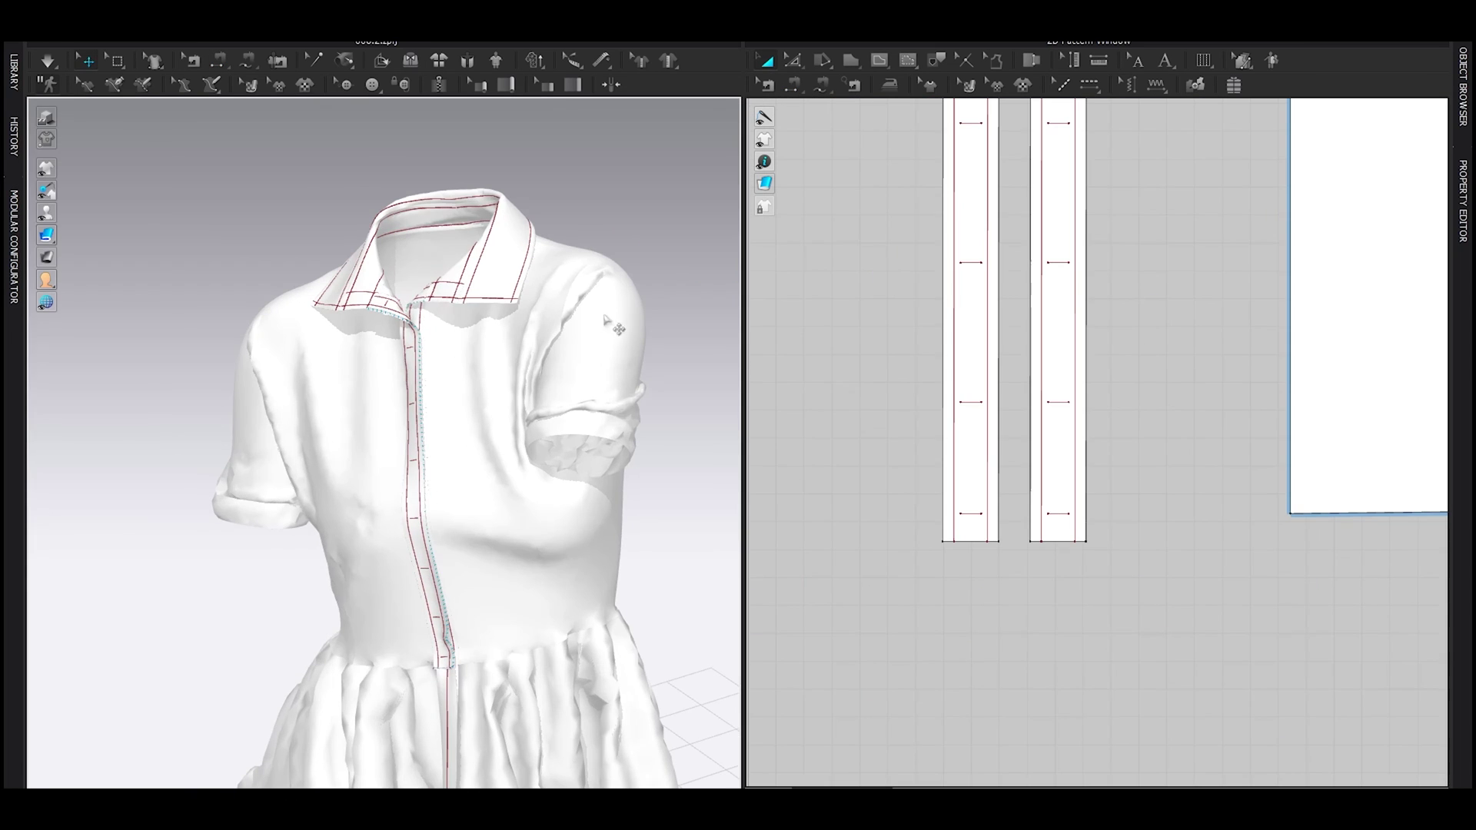
# Step: Simulate the garment to close the front placket and hide the internal lines on the garment
pyautogui.press('space')
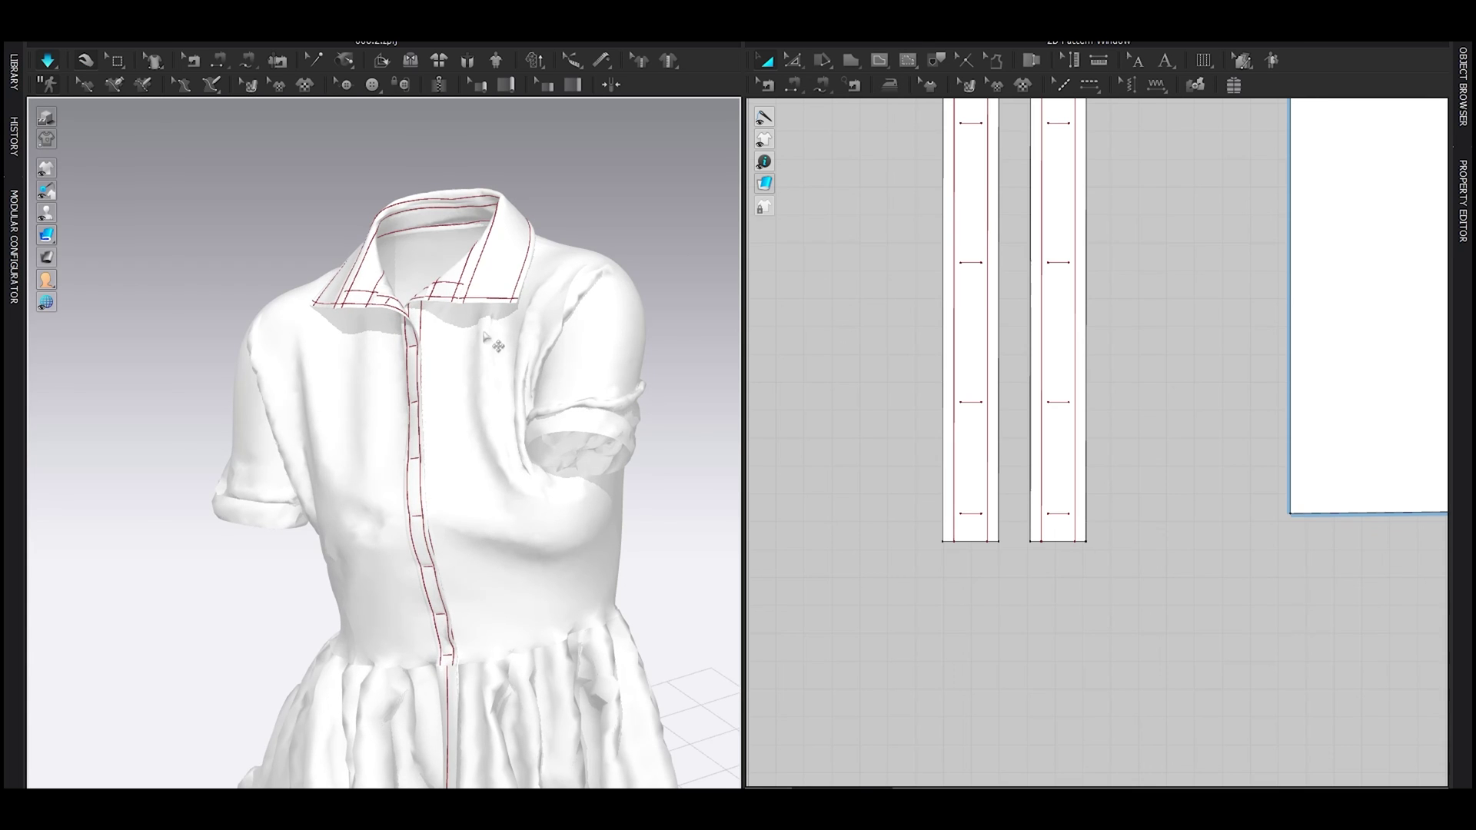
pyautogui.moveTo(51, 166)
pyautogui.click(136, 168)
pyautogui.moveTo(392, 296); pyautogui.dragTo(492, 338, button='right')
pyautogui.scroll(3, 494, 340)
pyautogui.press('space')
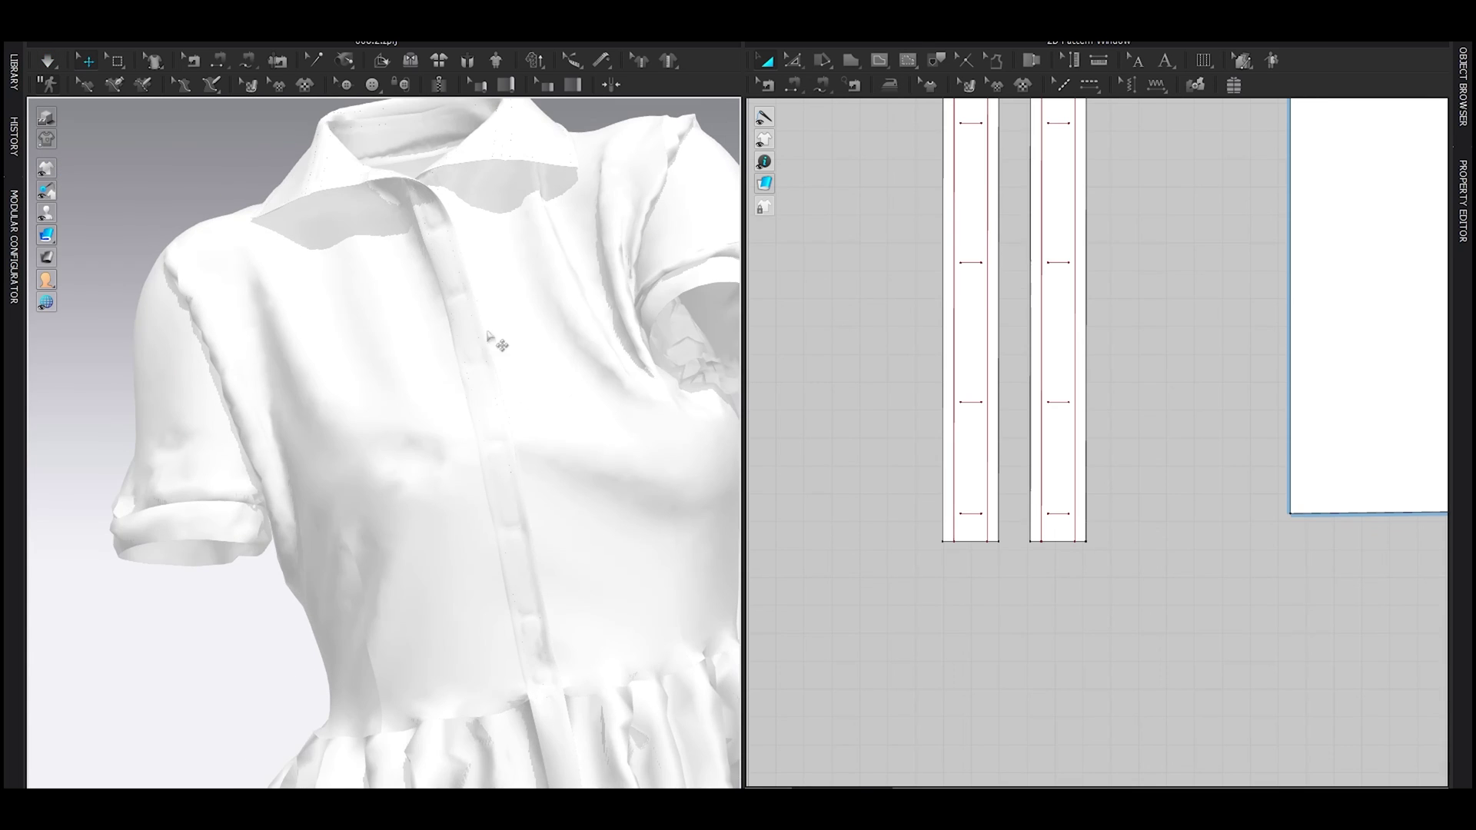
# Step: Free-sew the top edge of one placket strip layer to the 20 mm end segment on the upper stand piece's bottom edge
pyautogui.scroll(-5, 1238, 482)
pyautogui.moveTo(1238, 483); pyautogui.dragTo(1061, 404, button='middle')
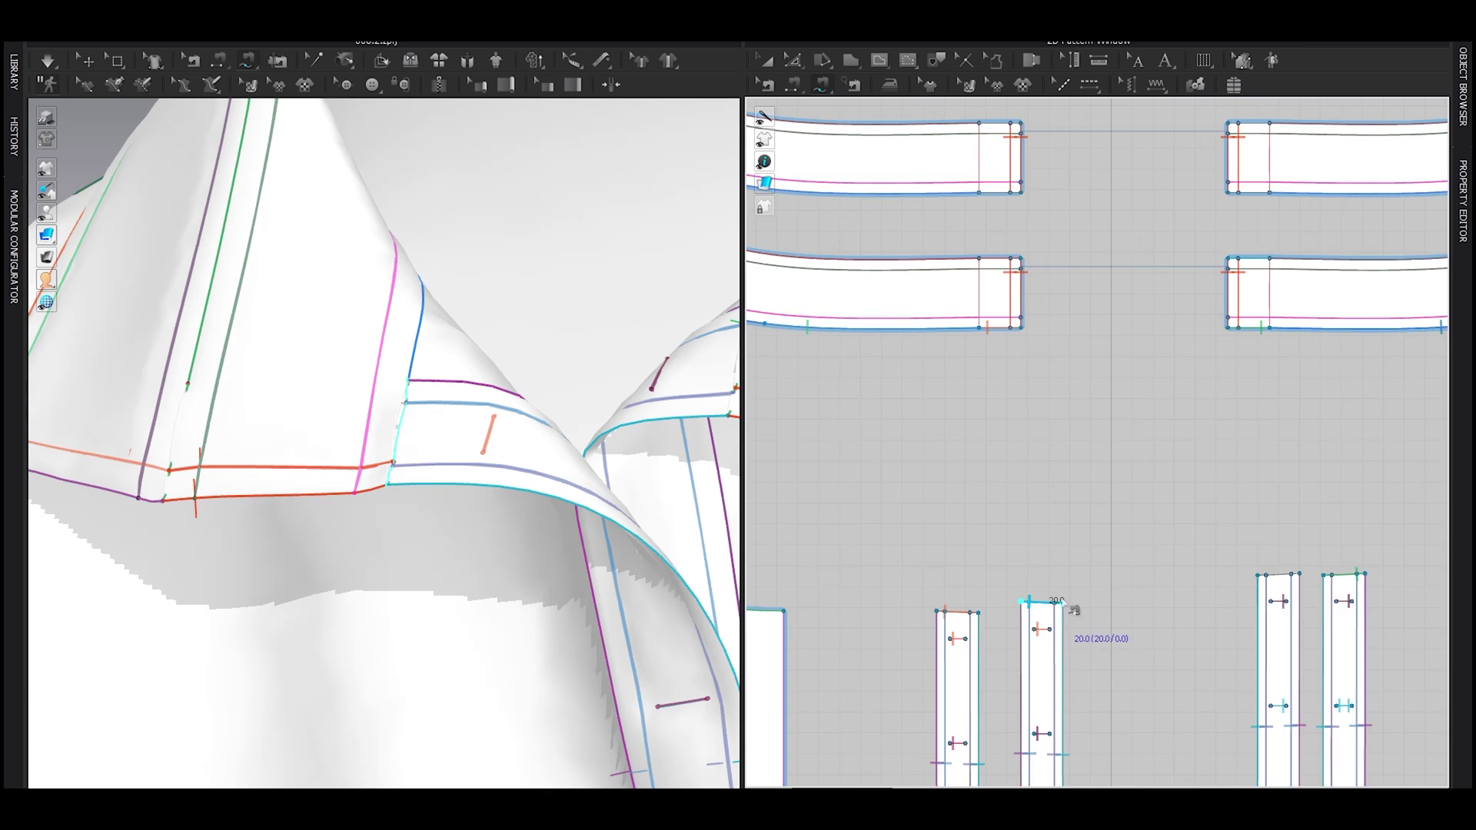
pyautogui.scroll(2, 1024, 306)
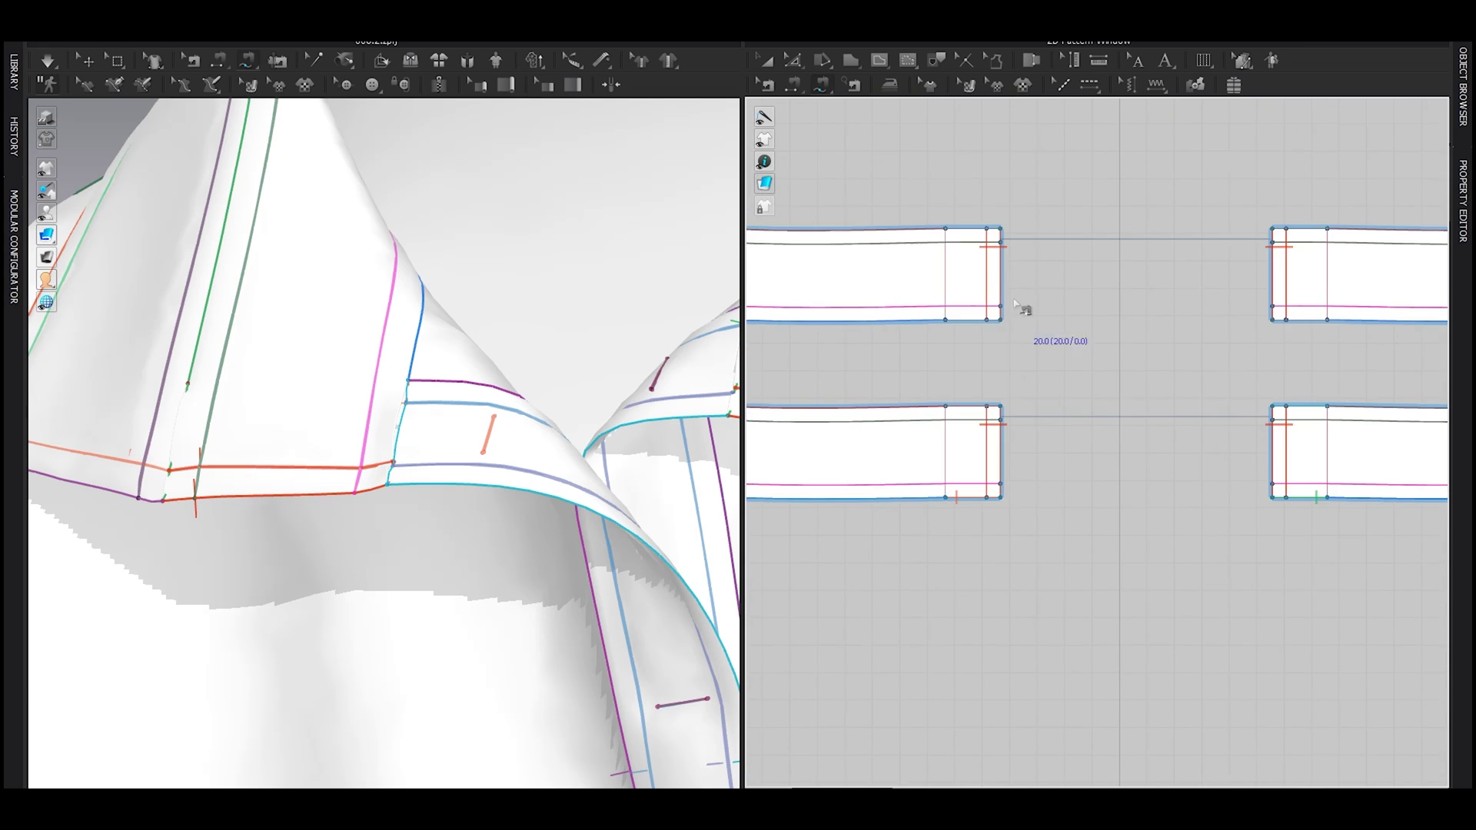
pyautogui.click(953, 319)
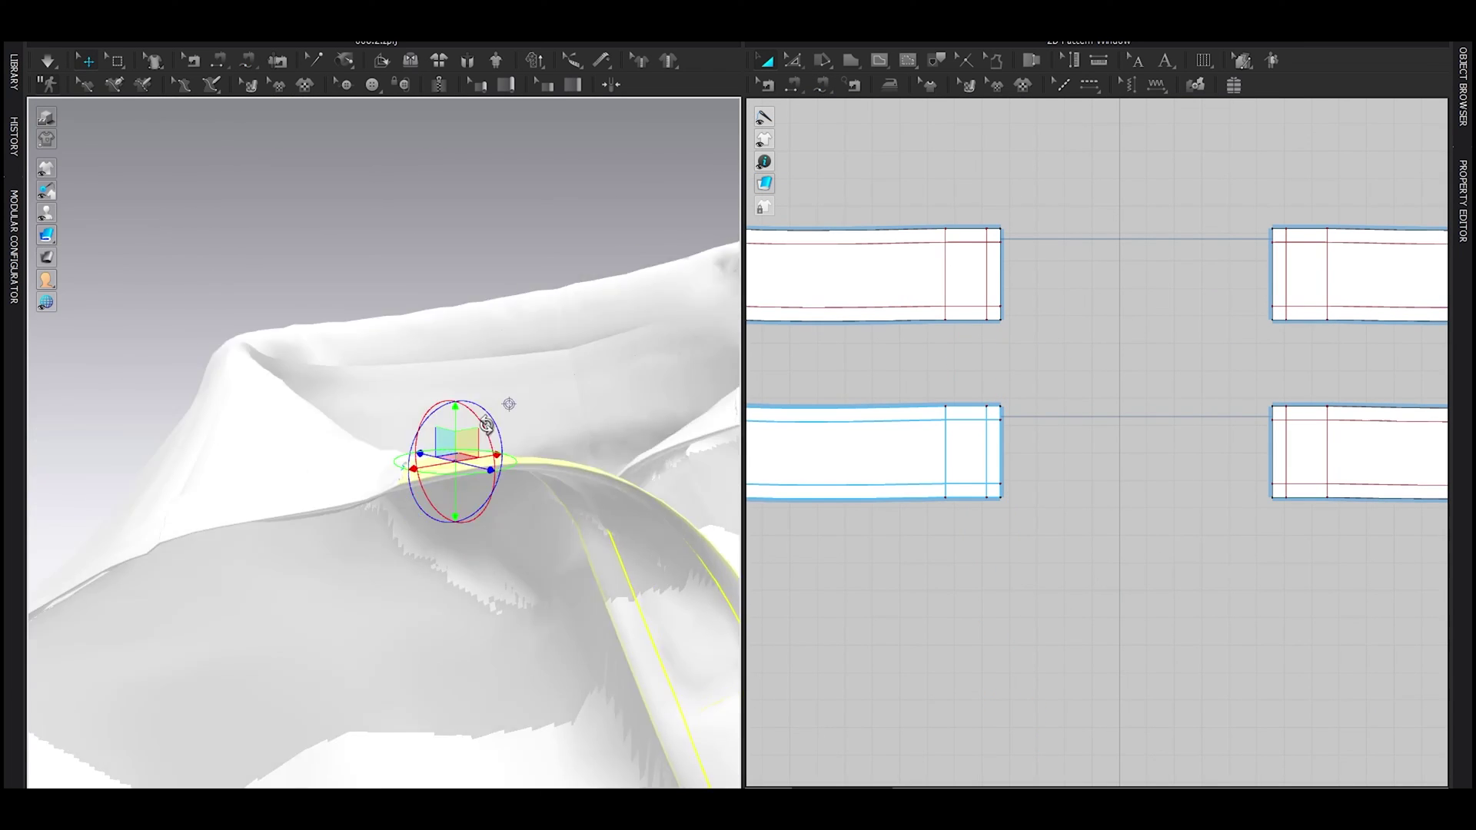
# Step: Free-sew the other placket strip layer's top edge to the 20 mm end segment on the lower stand piece's bottom edge
pyautogui.moveTo(485, 425); pyautogui.dragTo(517, 353, button='right')
pyautogui.click(517, 353)
pyautogui.click(498, 521)
pyautogui.keyDown('shift'); pyautogui.click(393, 522); pyautogui.keyUp('shift')
pyautogui.scroll(-5, 934, 499)
pyautogui.scroll(6, 948, 576)
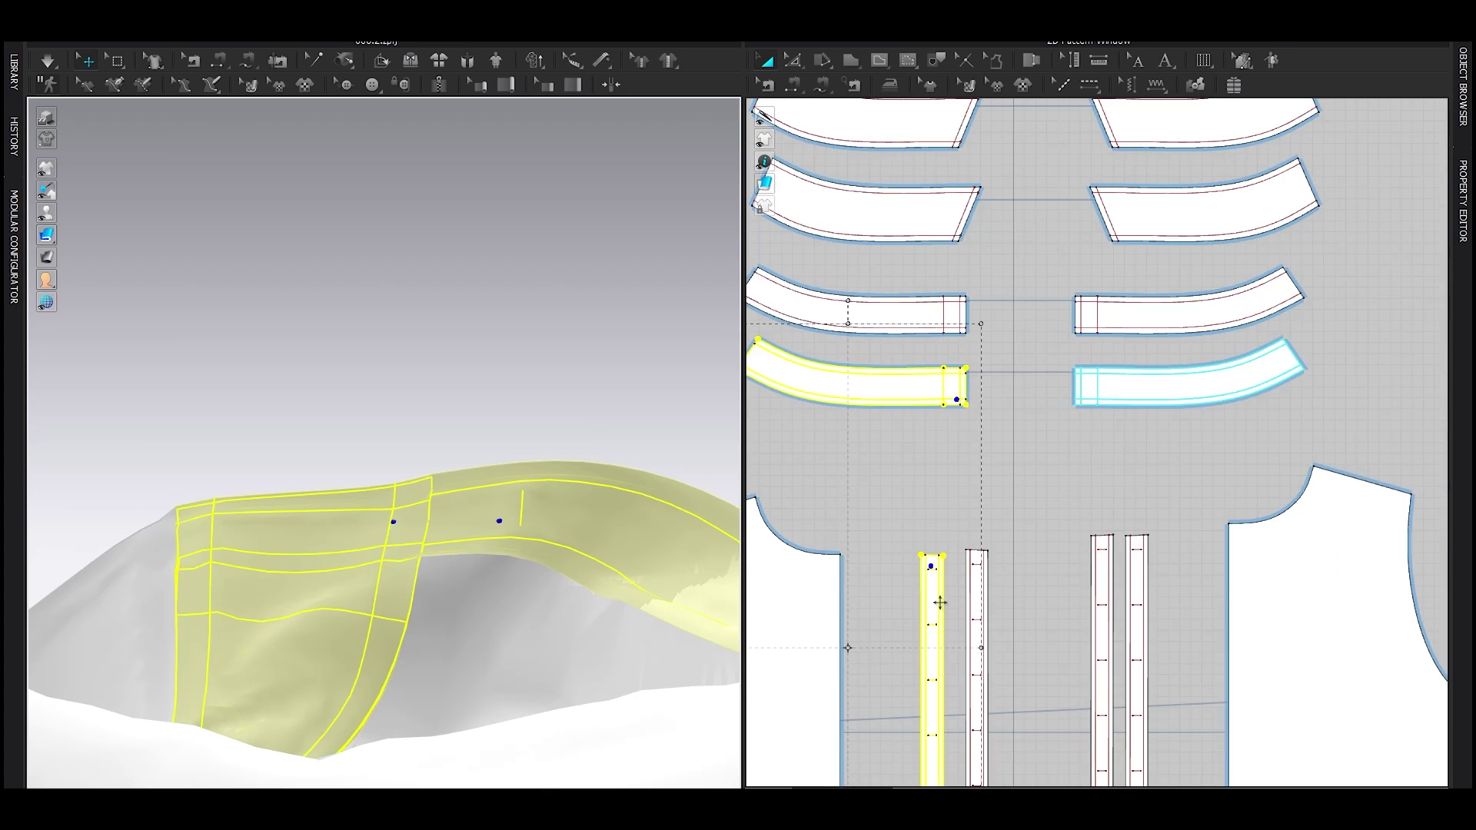
pyautogui.press('m')
pyautogui.click(940, 529)
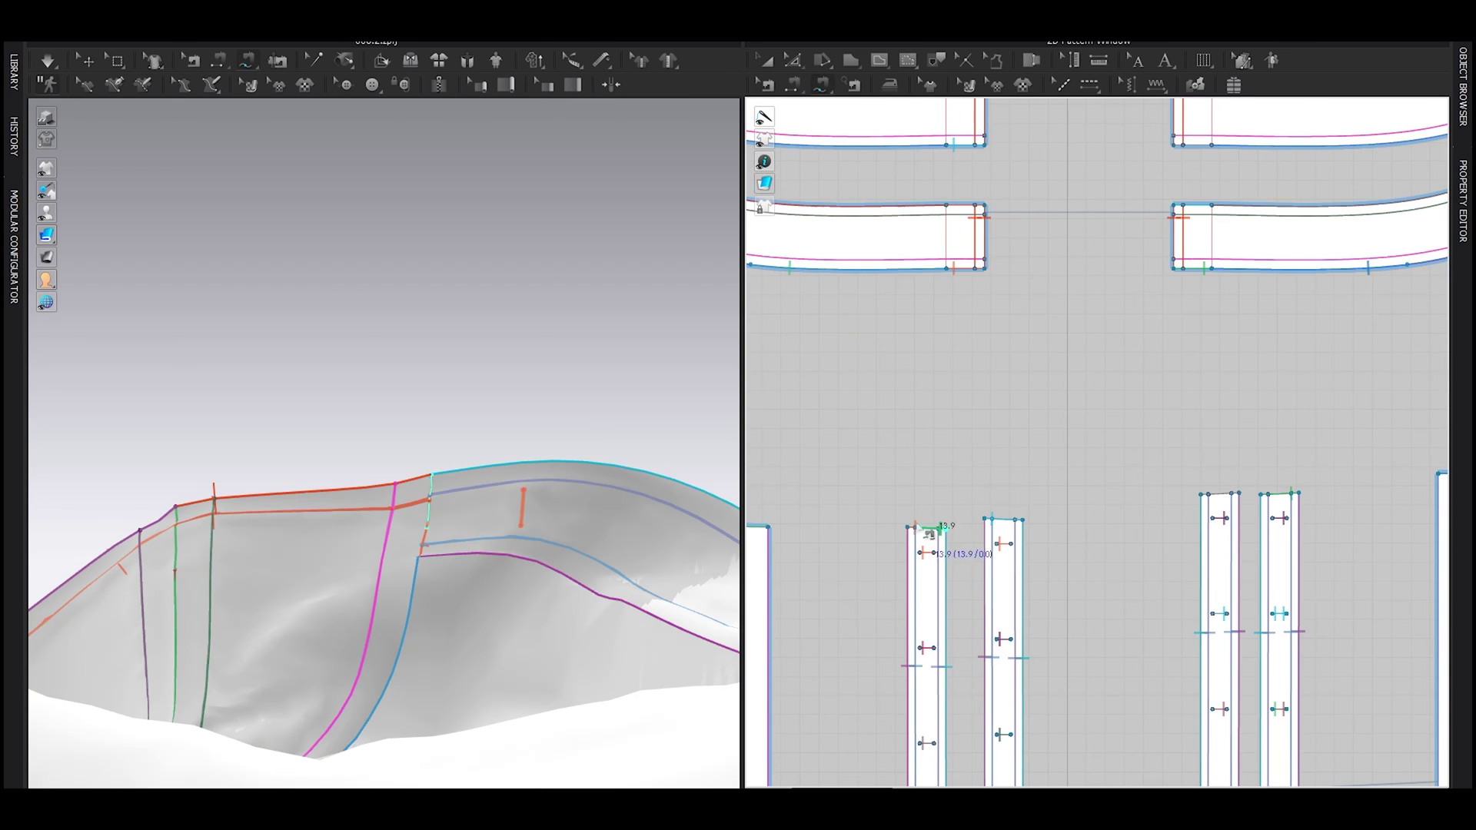
pyautogui.click(985, 268)
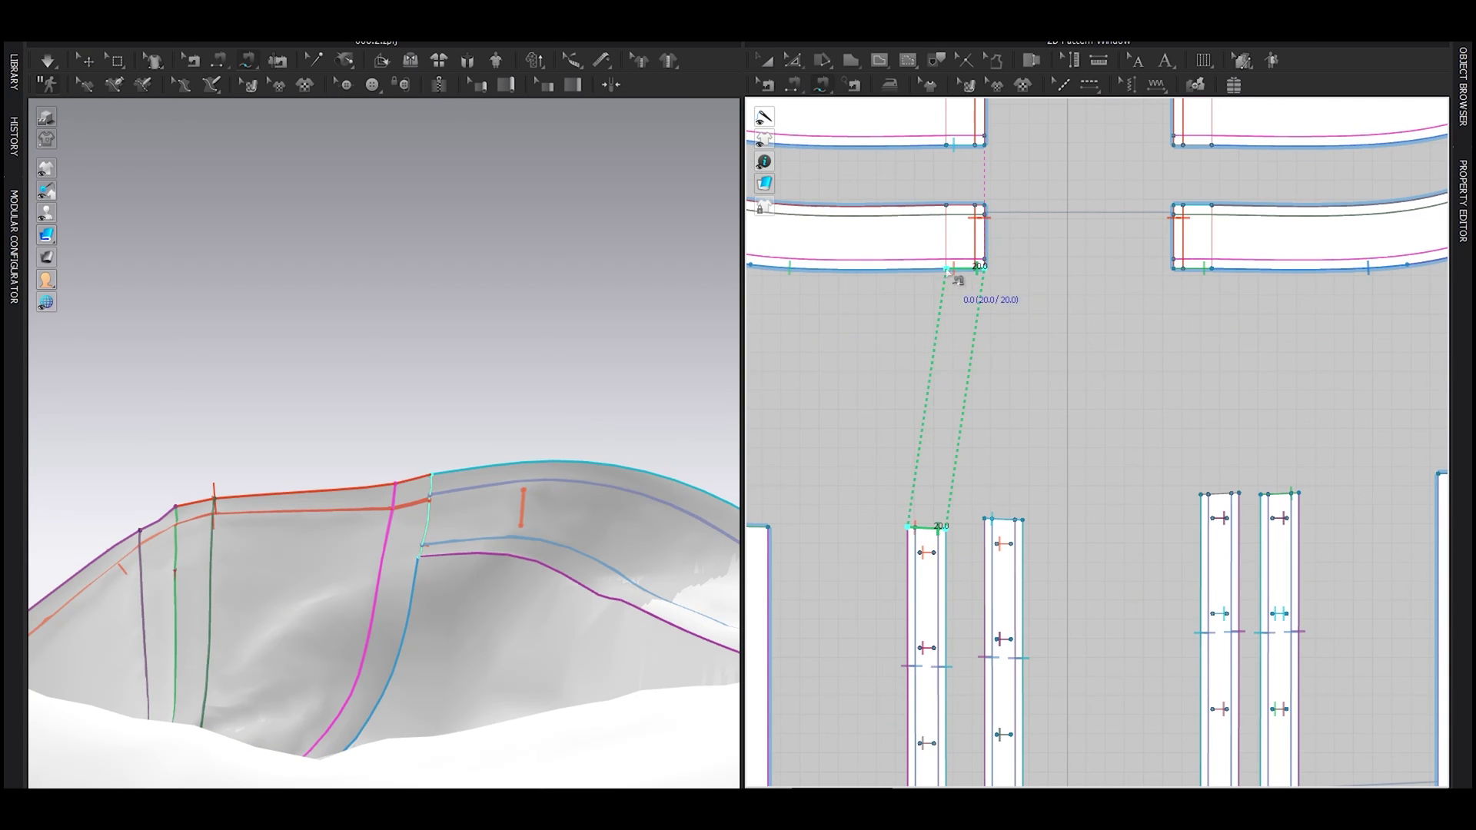
pyautogui.click(946, 268)
# Step: Sew the top edges of the skirt placket strips to the bottom edges of the matching bodice placket strips
pyautogui.click(737, 472)
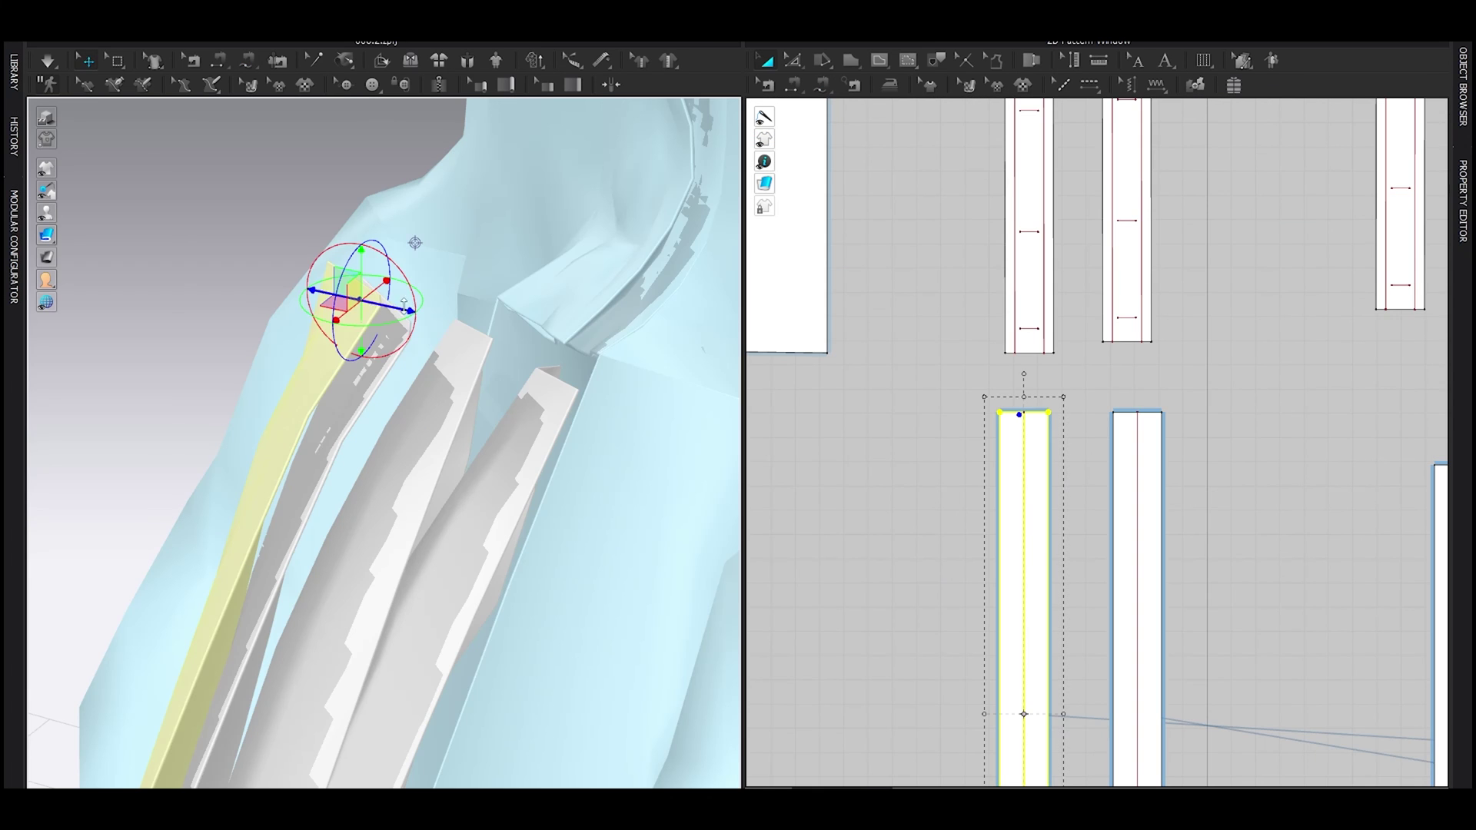
pyautogui.press('n')
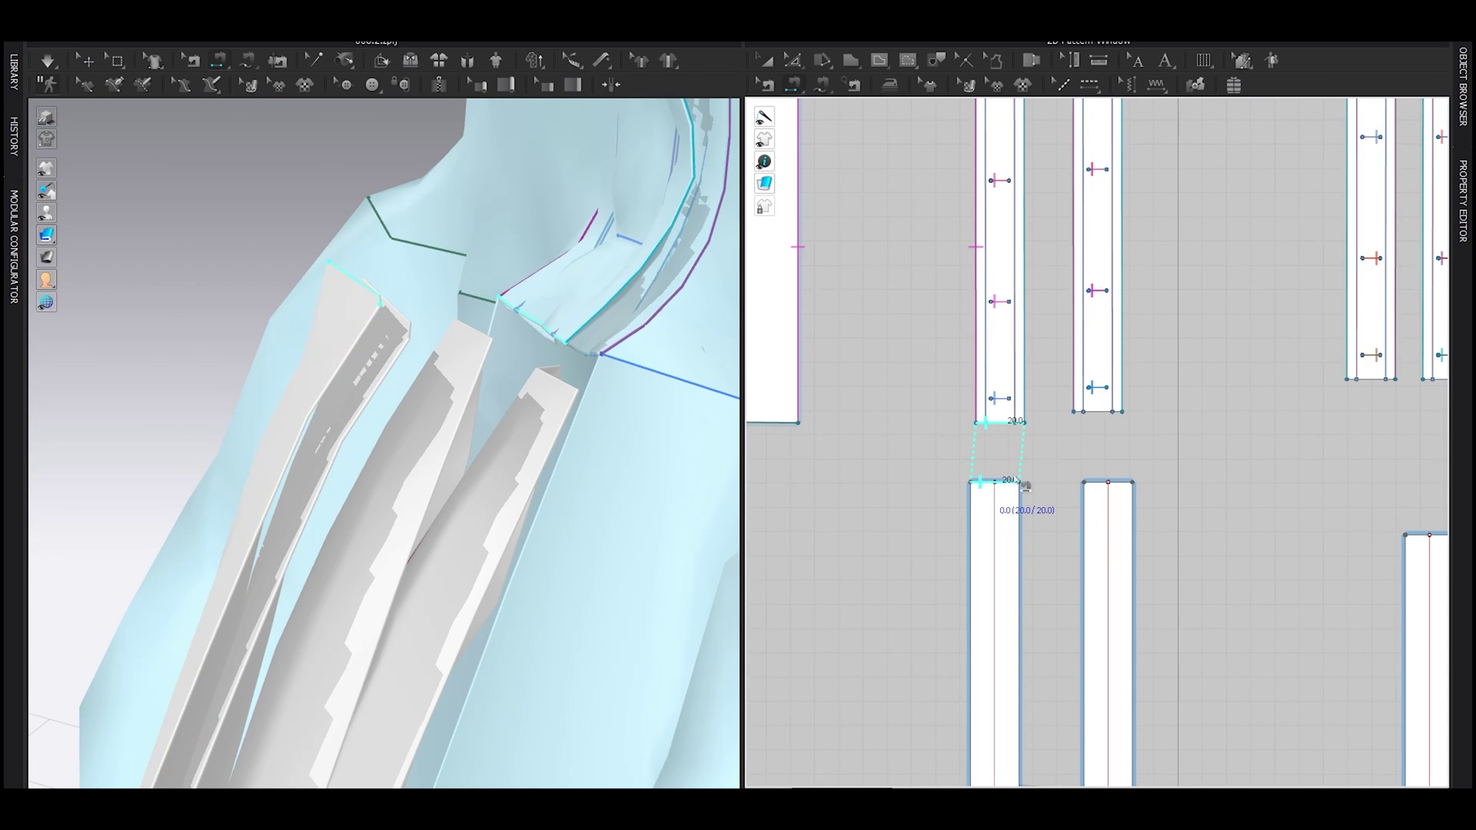
pyautogui.scroll(-5, 990, 534)
pyautogui.scroll(3, 1228, 536)
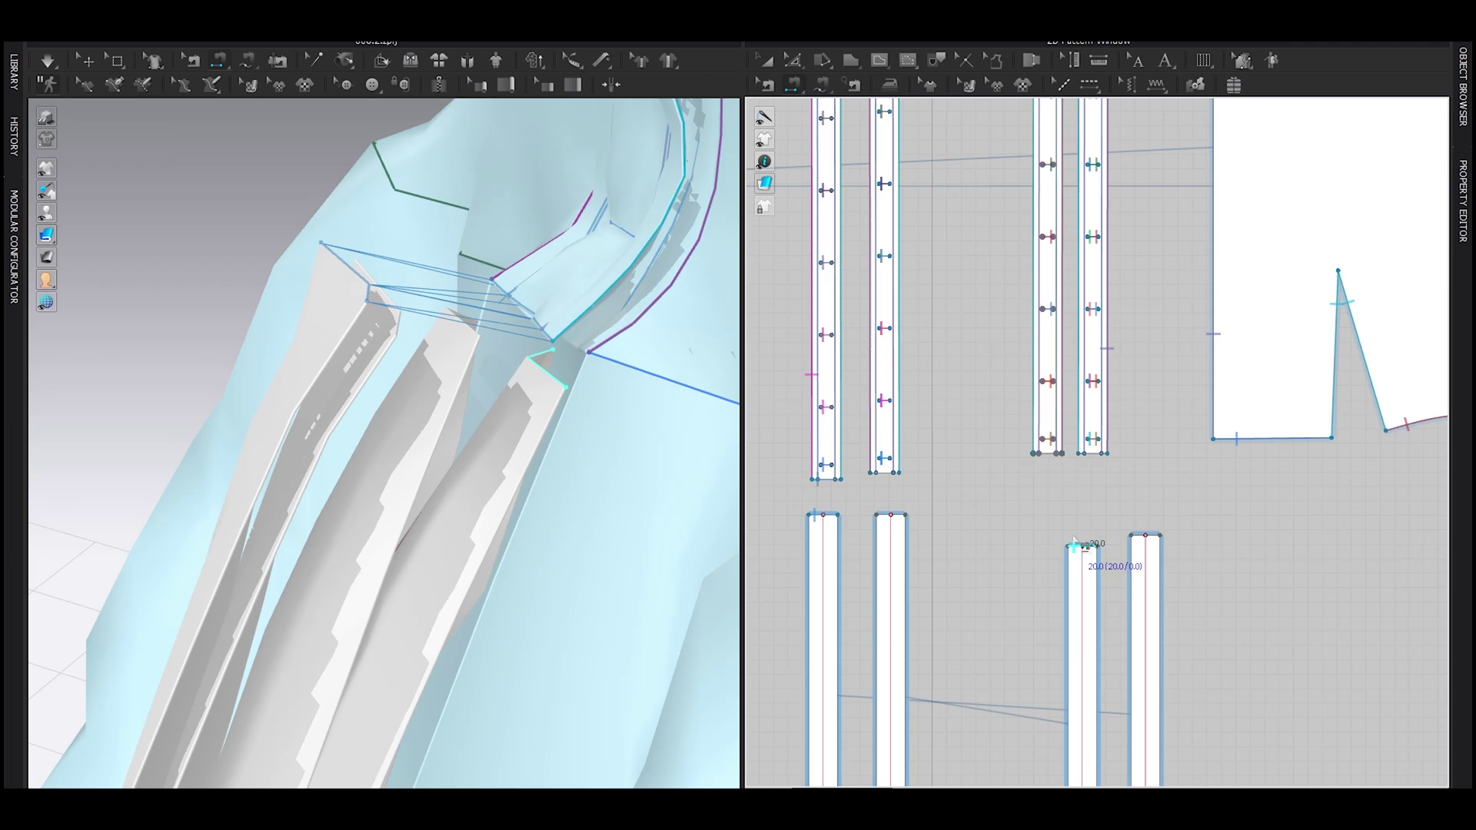
pyautogui.click(1084, 546)
pyautogui.click(1047, 481)
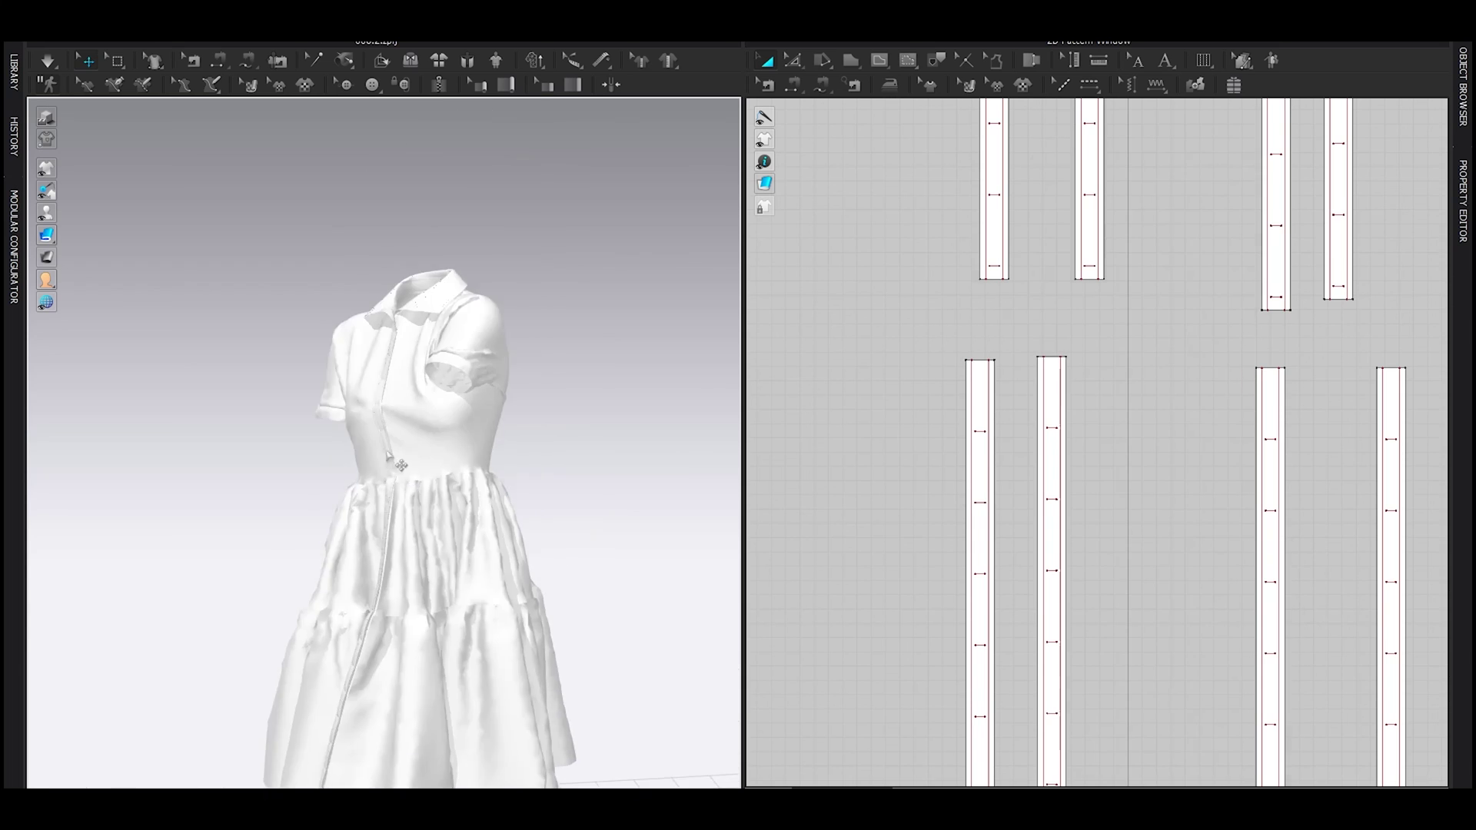
pyautogui.scroll(5, 487, 407)
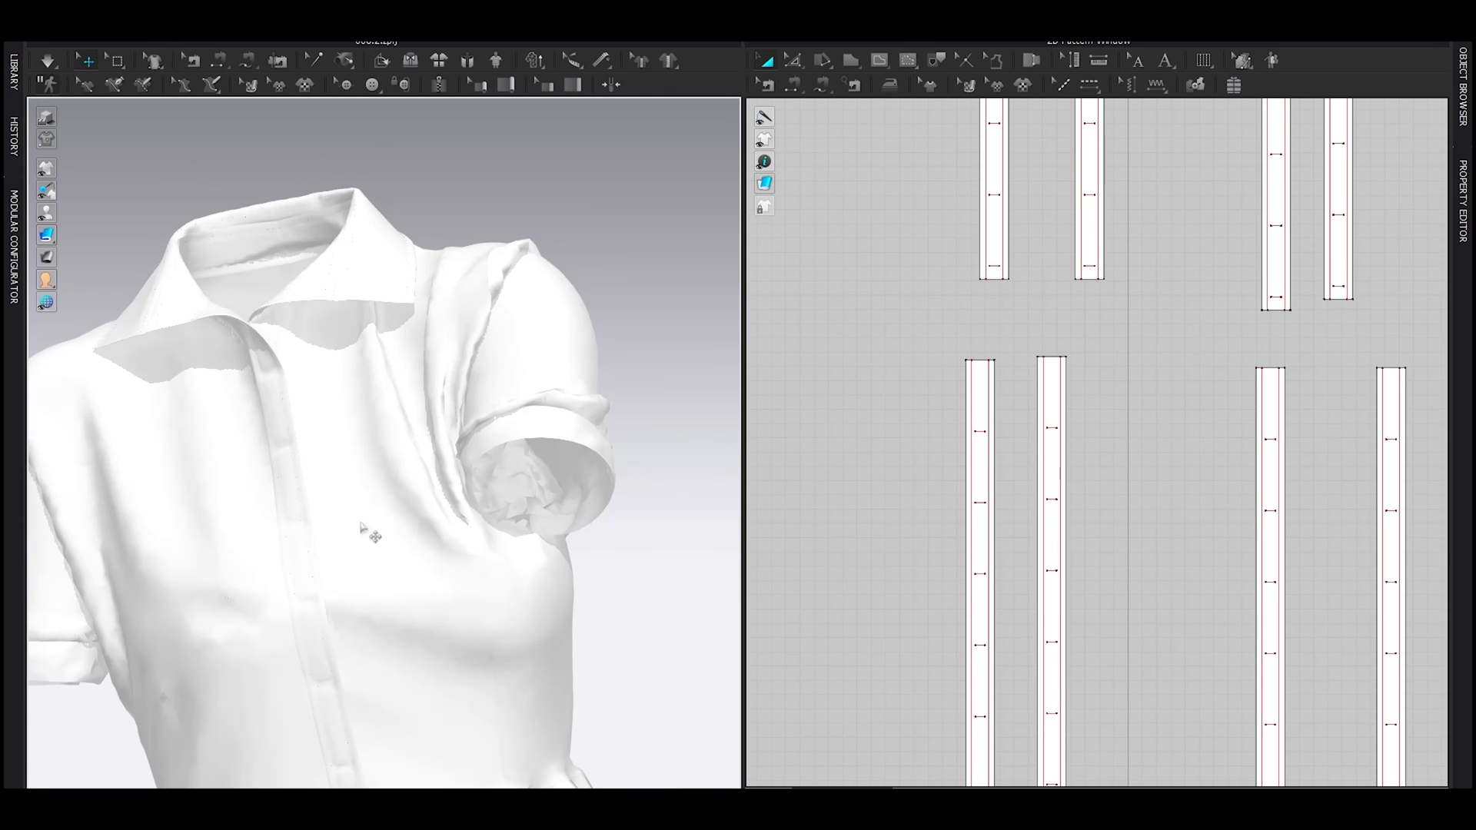
# Step: Move the large ring-shaped skirt pattern closer to the bodice pieces, below the back bodice panel
pyautogui.scroll(-8, 907, 353)
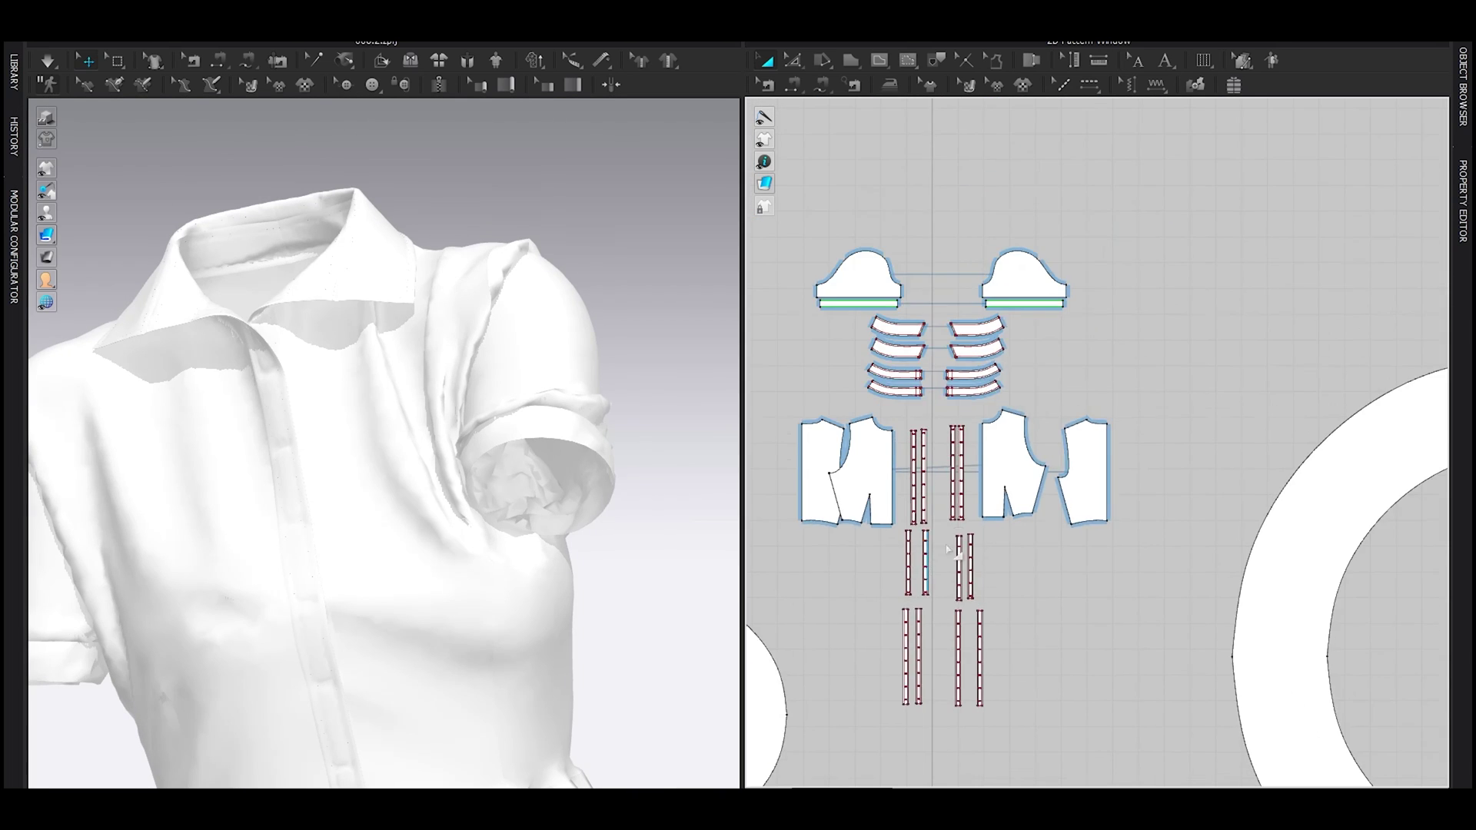
pyautogui.moveTo(970, 570); pyautogui.dragTo(1019, 488, button='middle')
pyautogui.moveTo(1214, 510); pyautogui.dragTo(1112, 585)
pyautogui.scroll(2, 1071, 419)
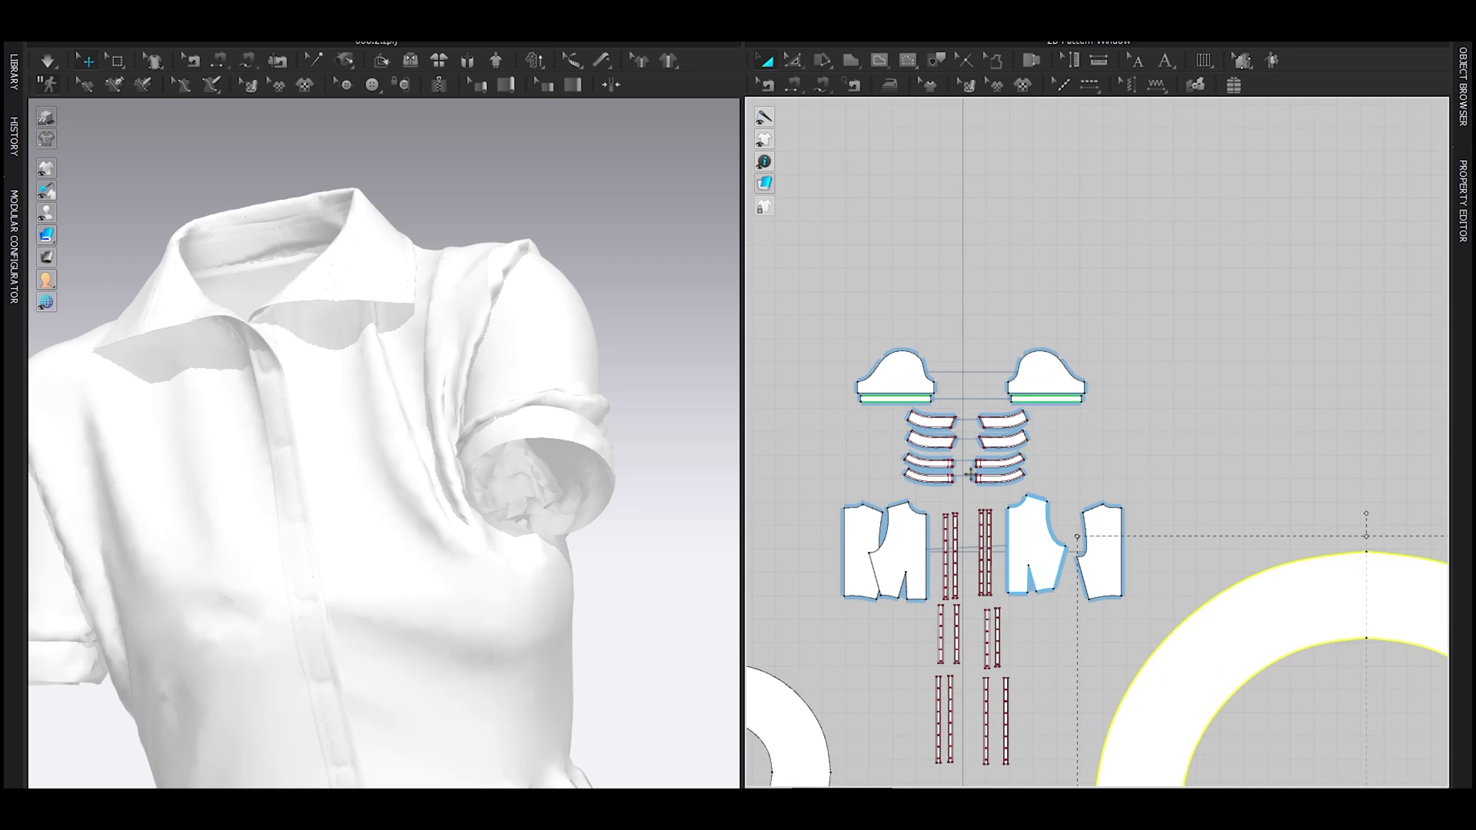
# Step: Change the particle distance of both sleeve pieces
pyautogui.click(891, 369)
pyautogui.click(677, 462)
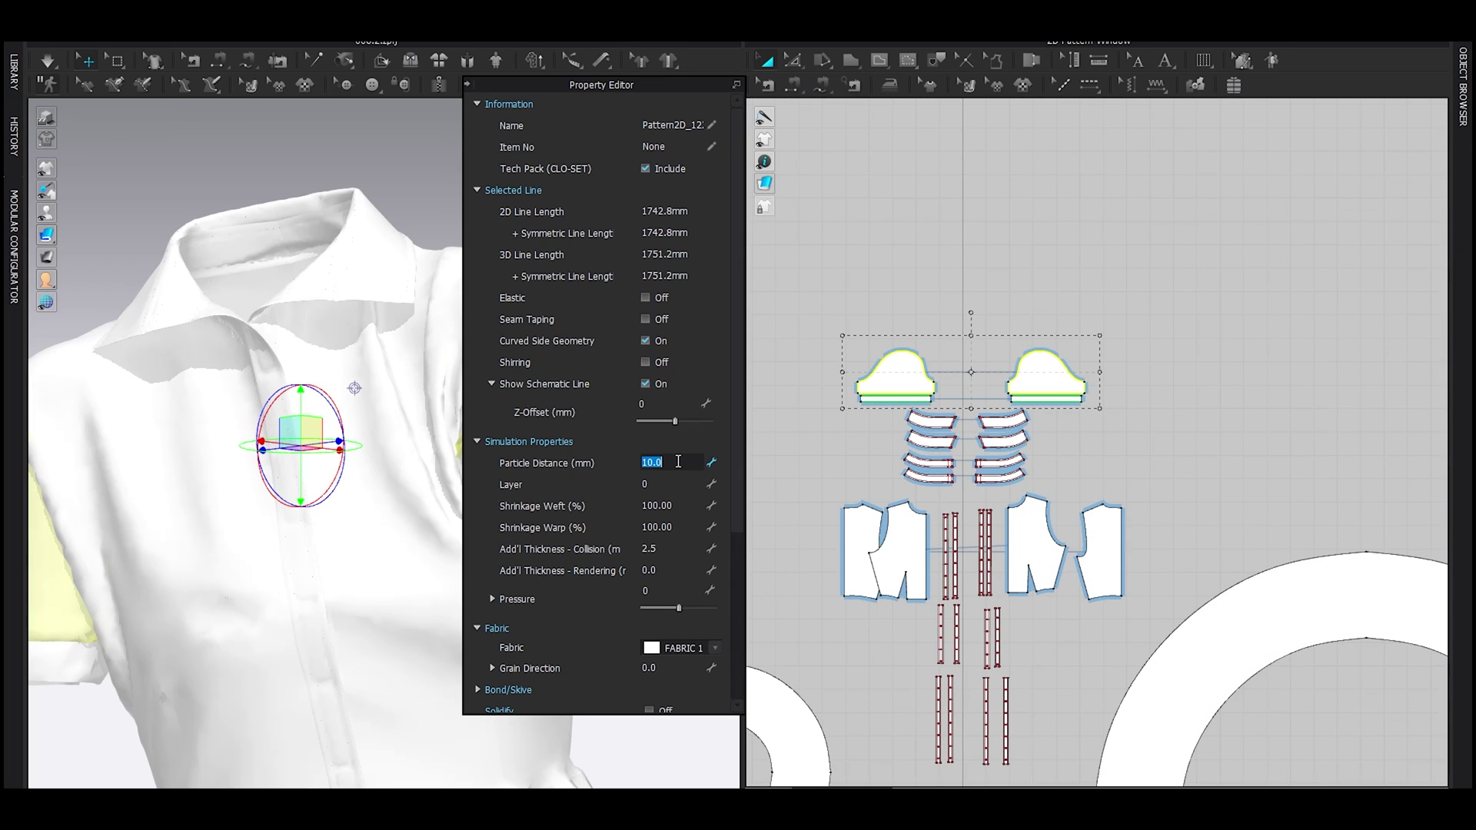
pyautogui.press('Return')
# Step: Set the particle distance of both cuff pieces to 2 mm
pyautogui.scroll(4, 1011, 405)
pyautogui.click(1020, 393)
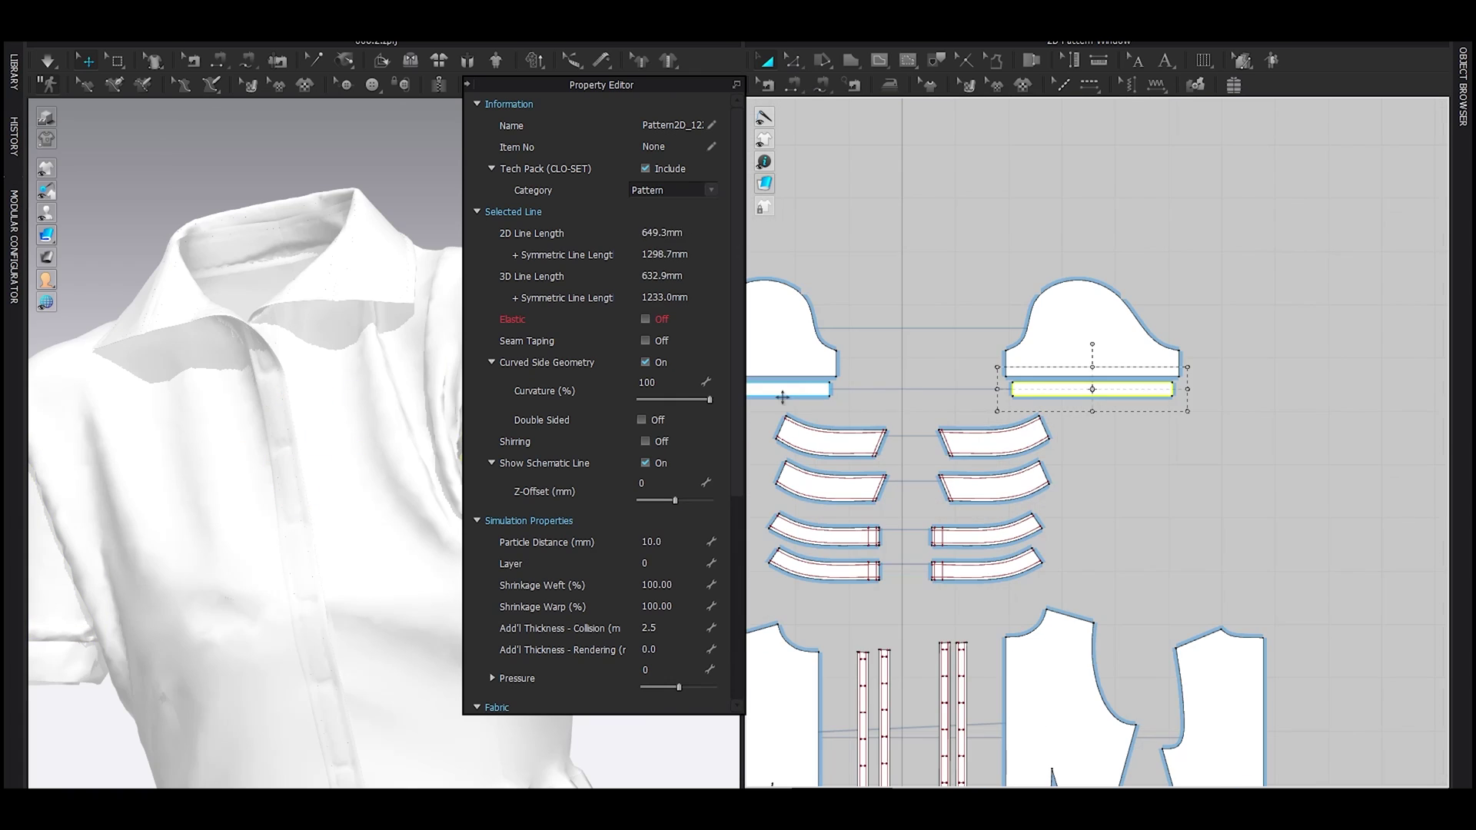
pyautogui.keyDown('shift'); pyautogui.click(780, 393); pyautogui.keyUp('shift')
pyautogui.click(672, 542)
pyautogui.press('Return')
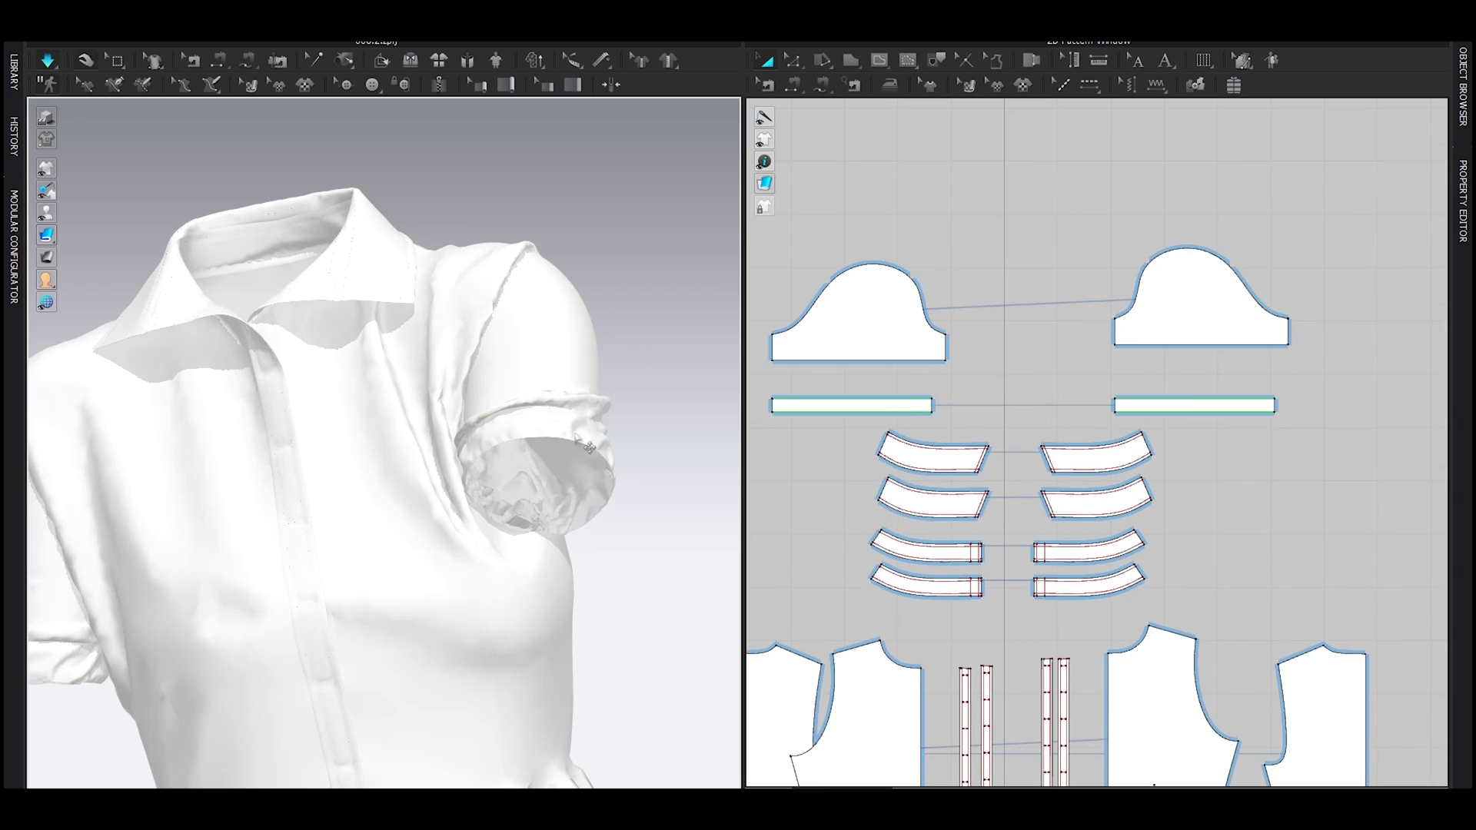
# Step: Duplicate both cuff pieces between the sleeves and the original cuffs and remove the linked editing from the copies
pyautogui.click(1134, 407)
pyautogui.keyDown('shift'); pyautogui.click(860, 403); pyautogui.keyUp('shift')
pyautogui.hotkey('ctrl', 'c')
pyautogui.hotkey('ctrl', 'v')
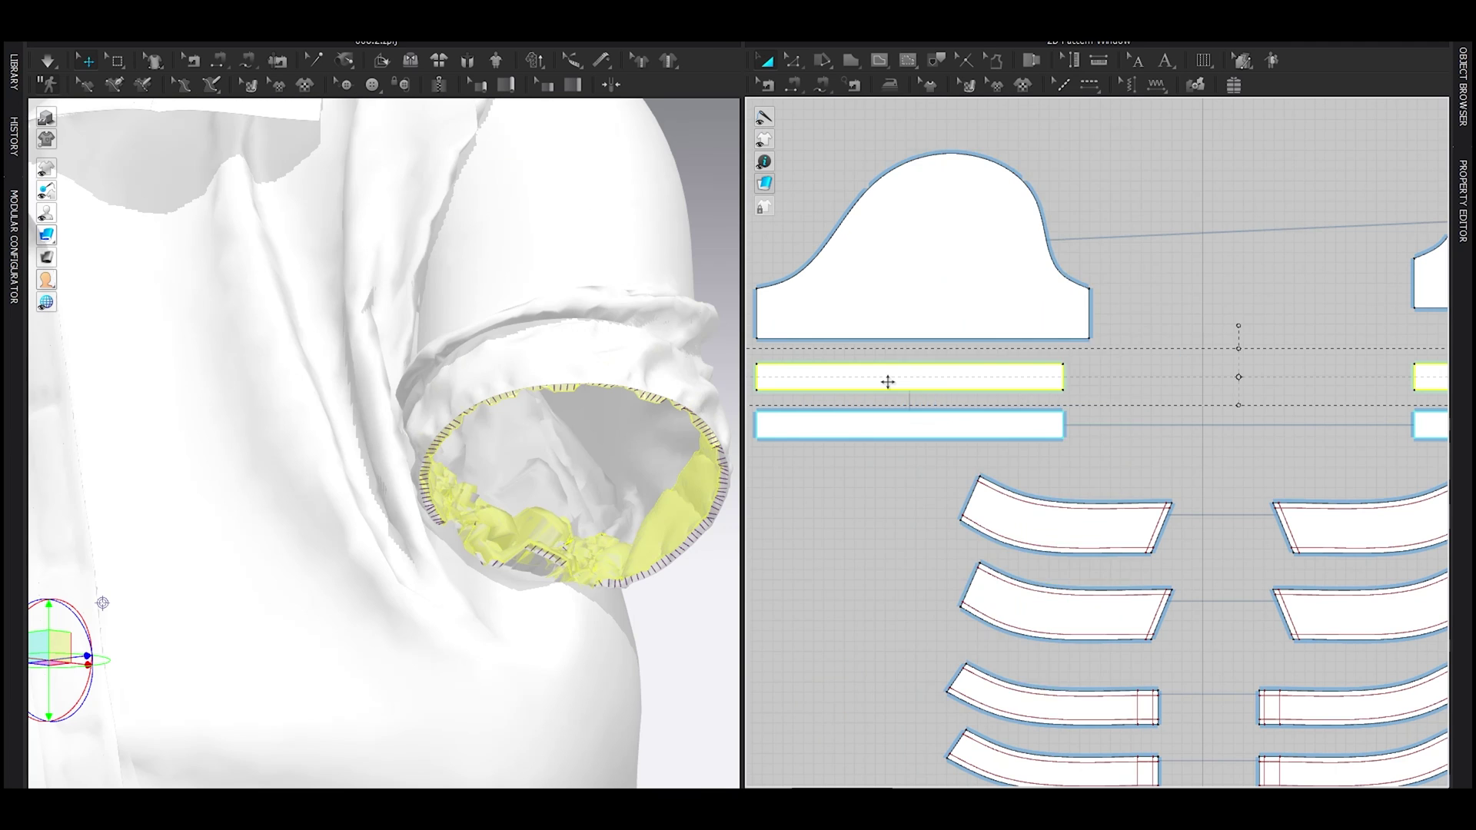
pyautogui.rightClick(887, 381)
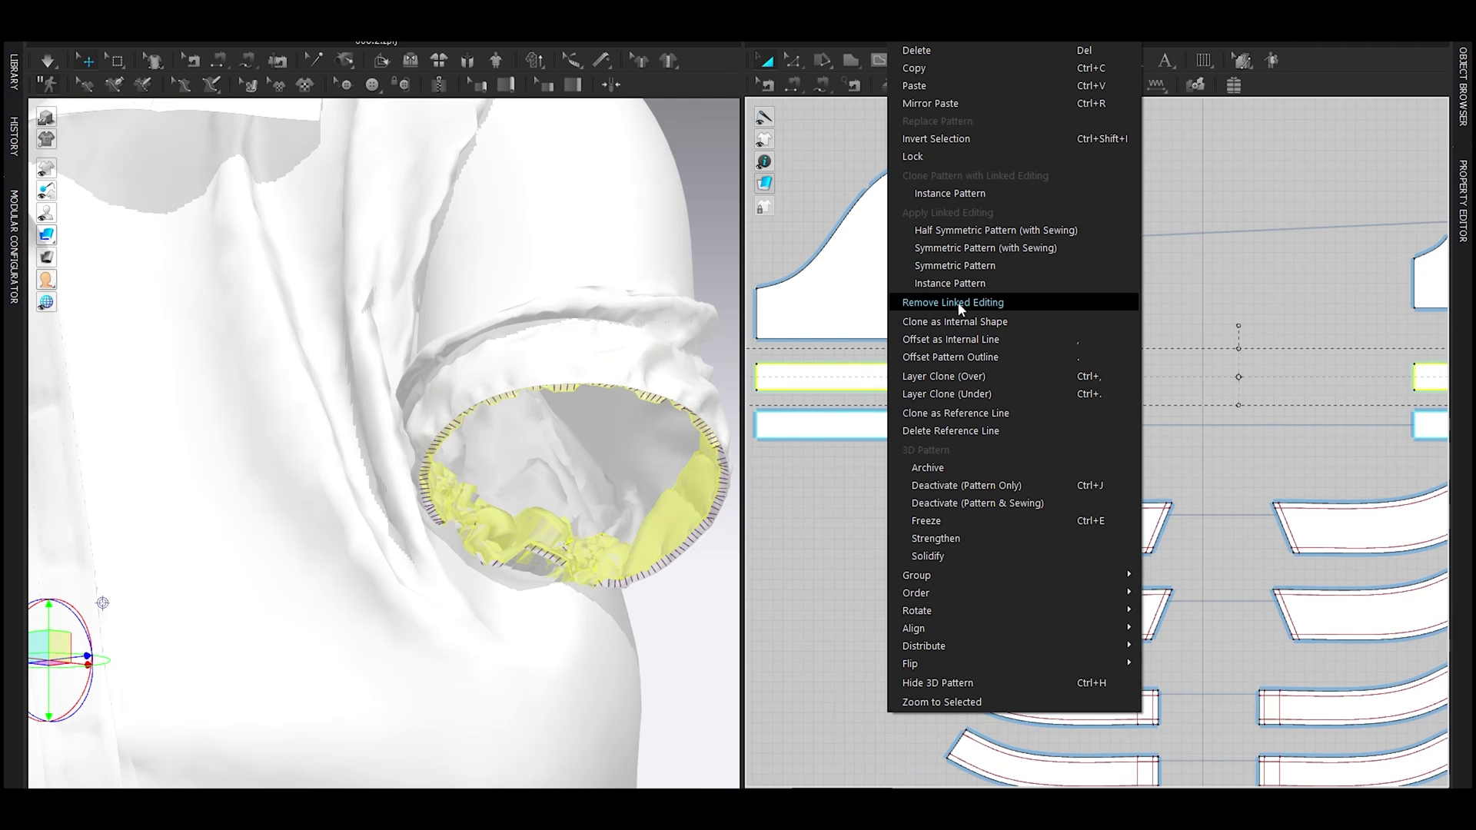
pyautogui.click(960, 303)
# Step: Link the two copied cuffs as symmetric patterns with sewing
pyautogui.scroll(-2, 945, 378)
pyautogui.rightClick(946, 360)
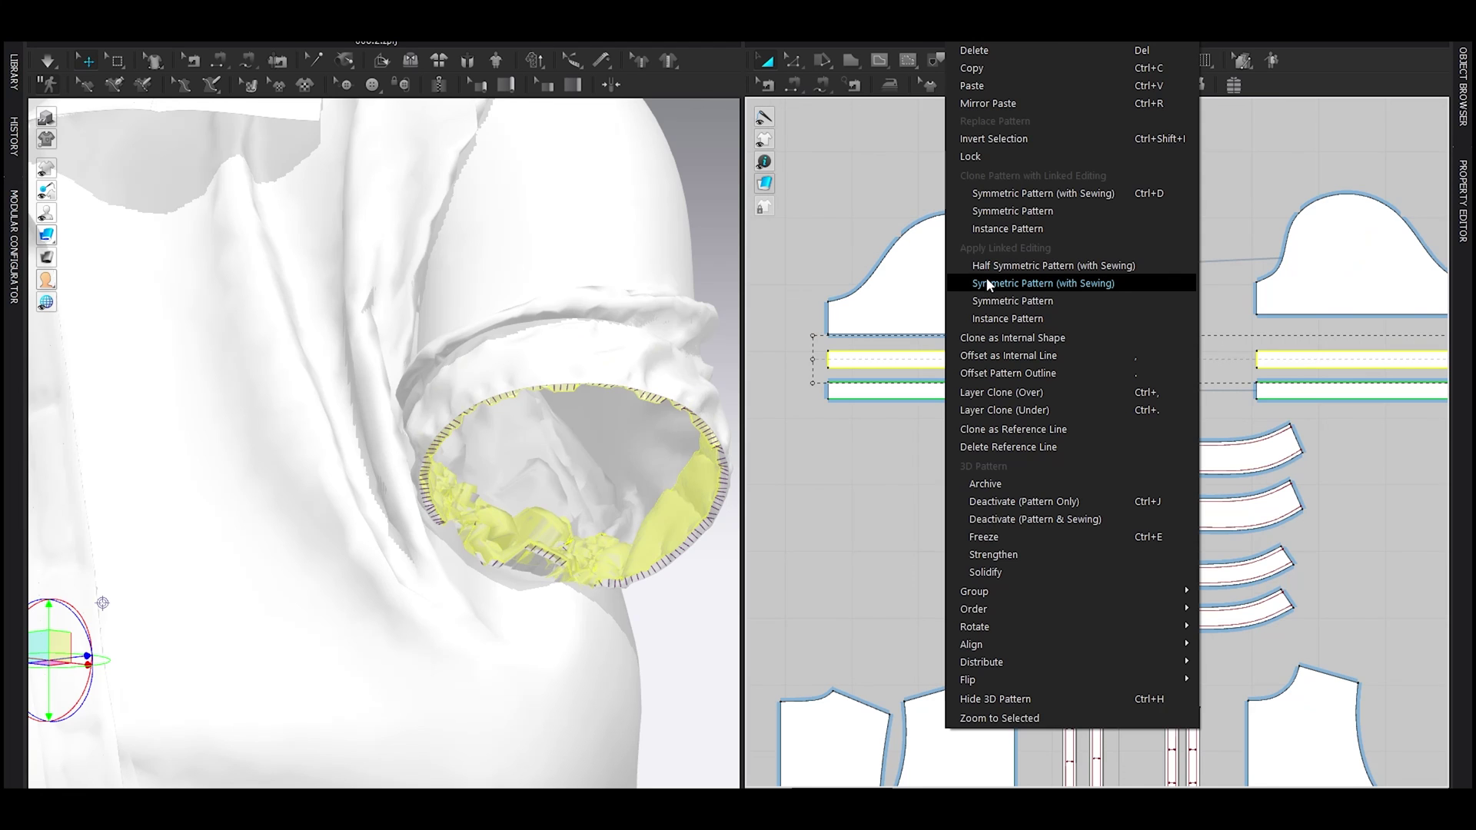
pyautogui.click(987, 284)
# Step: Offset the long edges of the original and copied cuff inward by 4 mm as internal lines
pyautogui.scroll(4, 838, 366)
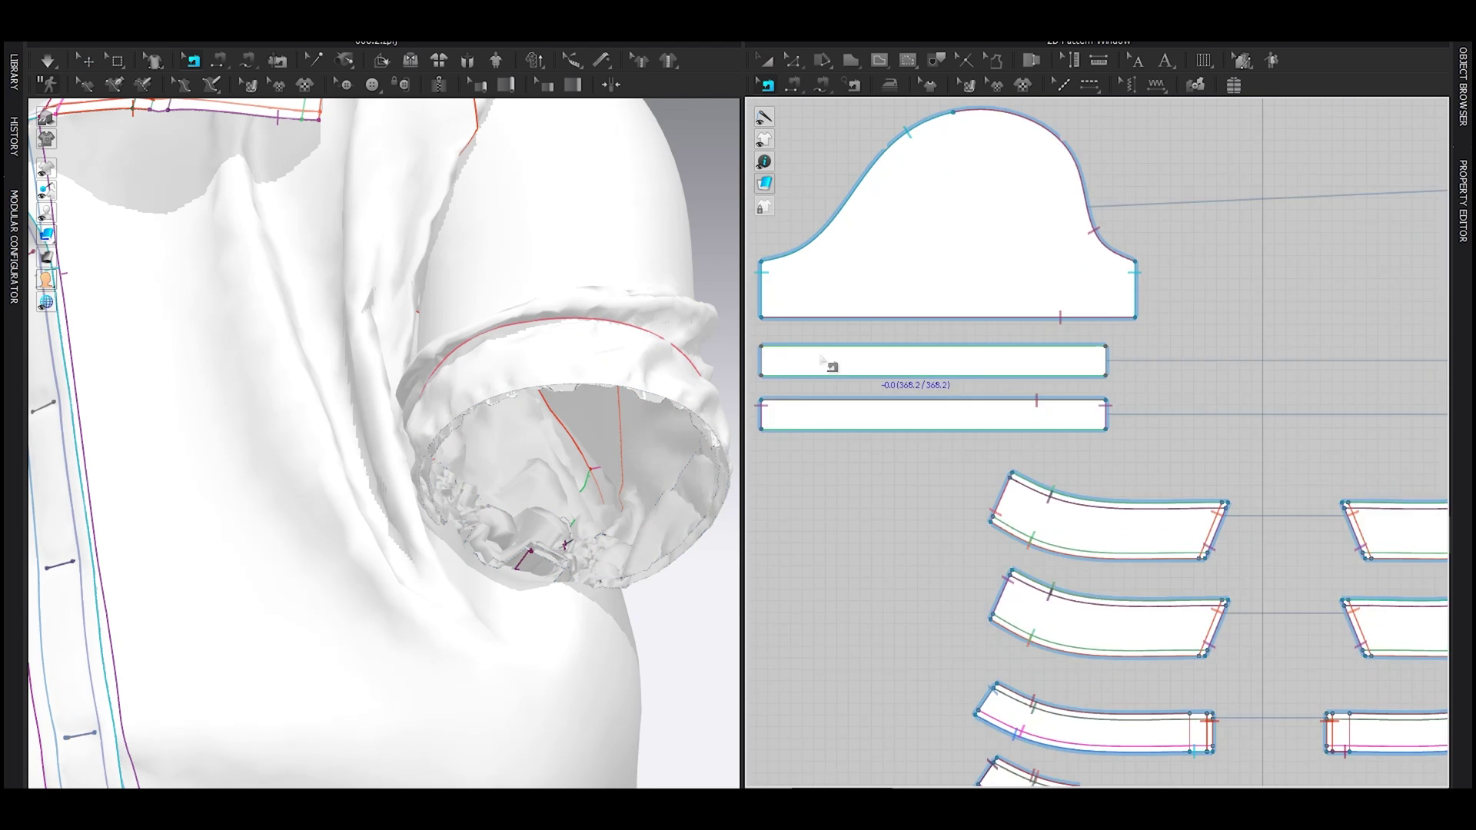
pyautogui.press('z')
pyautogui.click(870, 347)
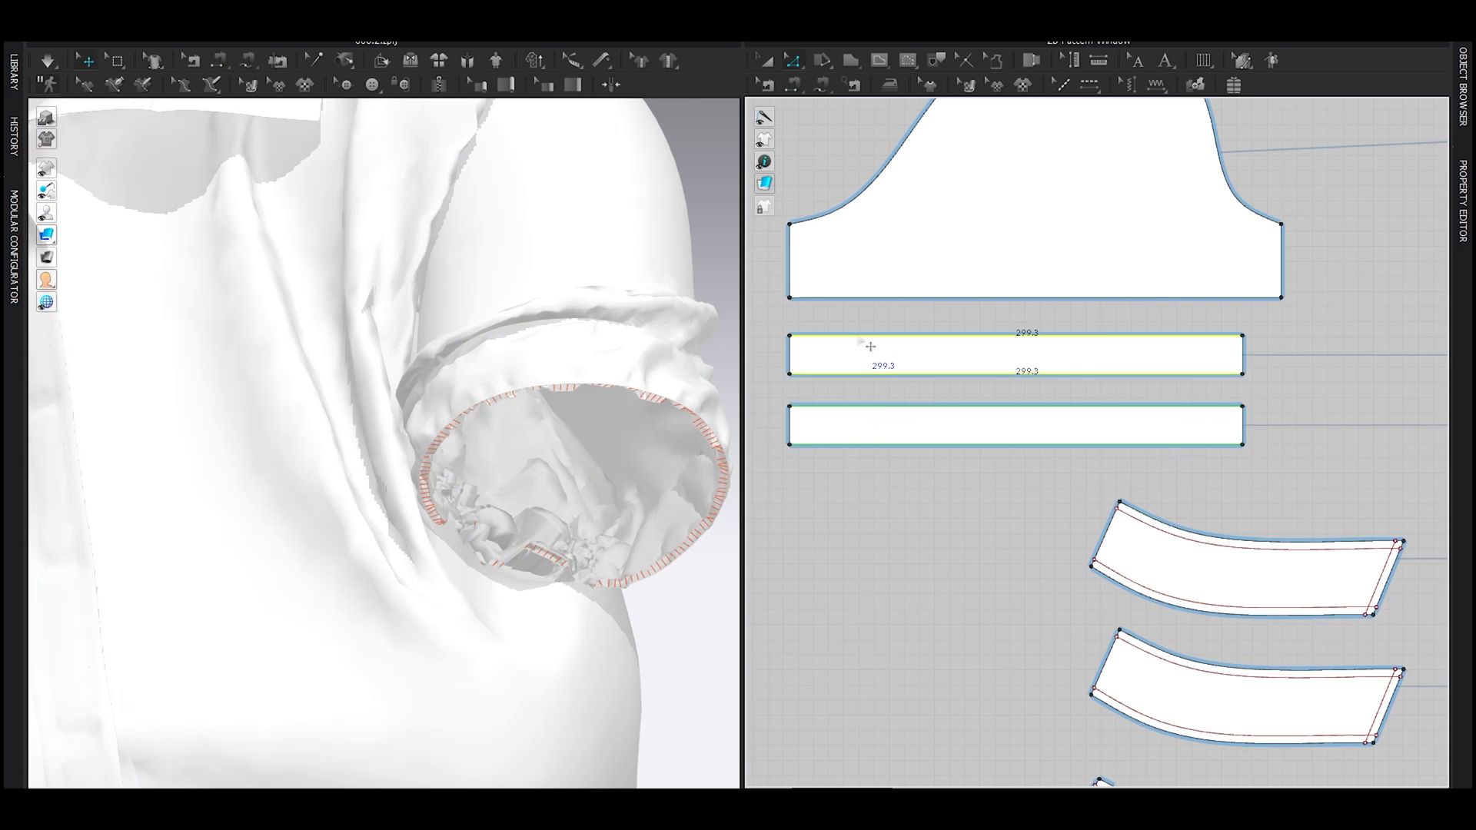
pyautogui.keyDown('shift'); pyautogui.click(863, 407); pyautogui.keyUp('shift')
pyautogui.keyDown('shift'); pyautogui.click(860, 443); pyautogui.keyUp('shift')
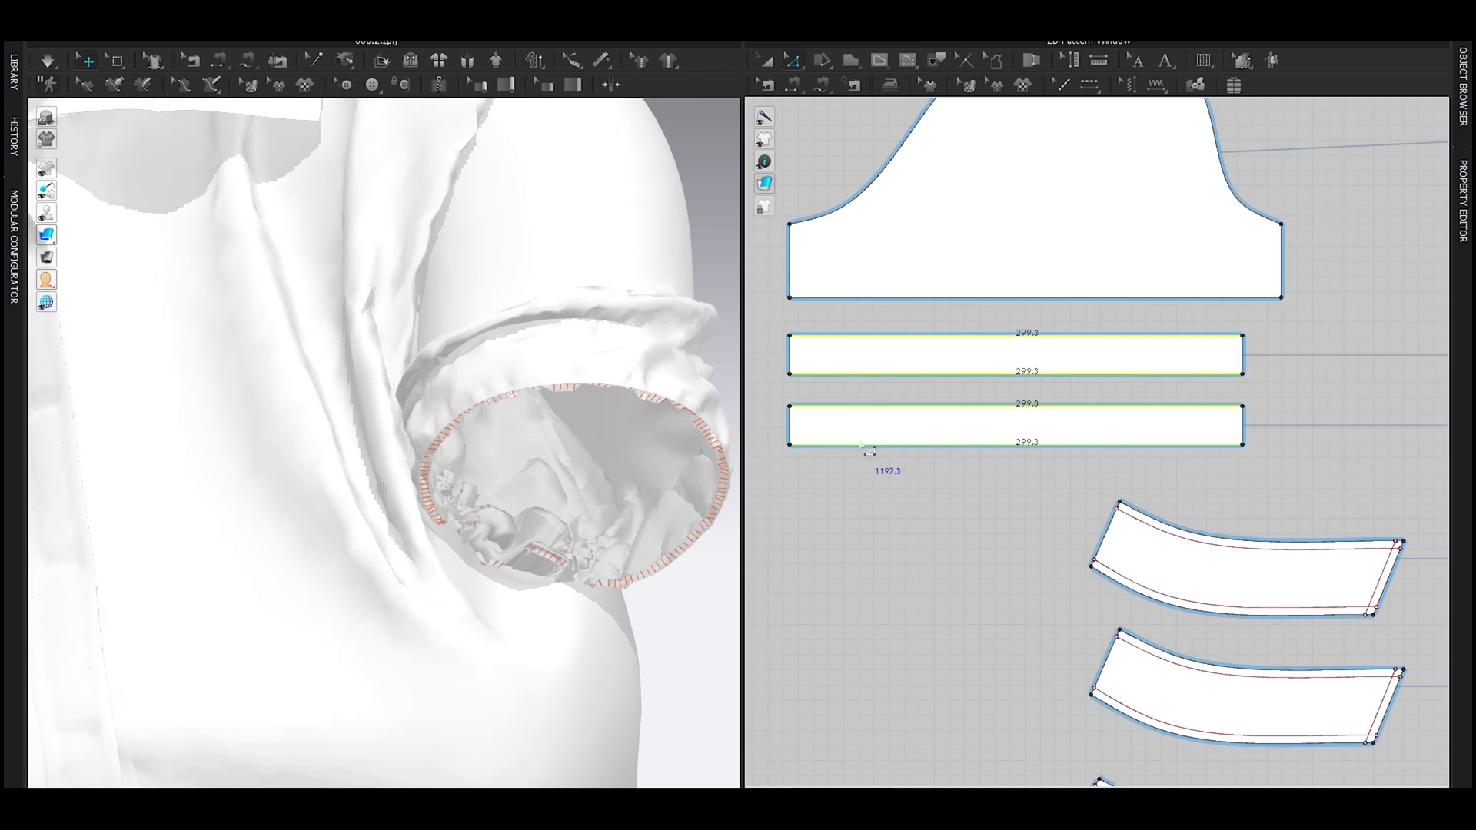
pyautogui.hotkey('ctrl', 'f')
pyautogui.doubleClick(743, 372)
pyautogui.write('4')
pyautogui.click(694, 488)
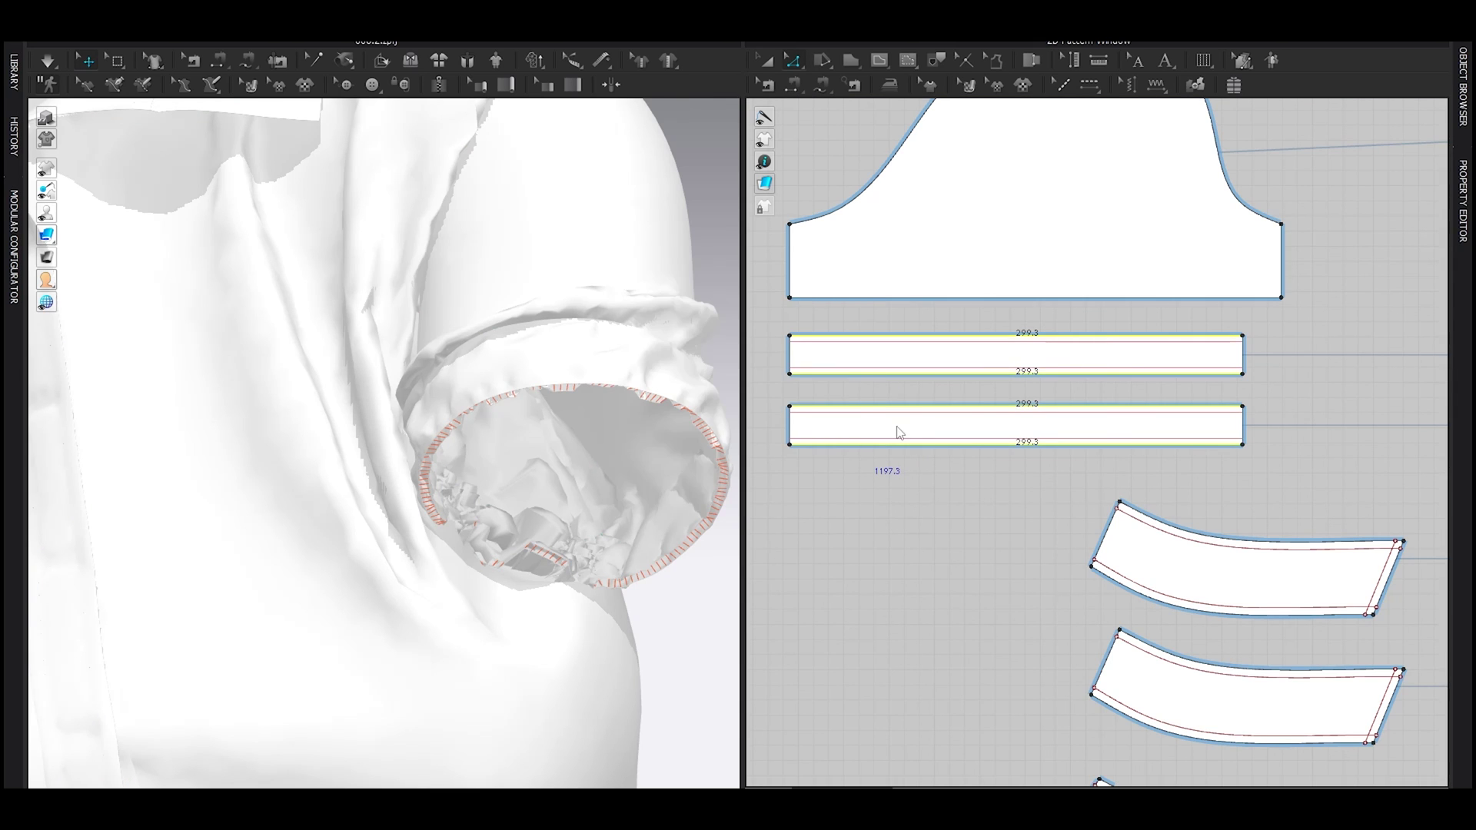
# Step: Sew the copied cuff's upper internal line to the matching internal line on the original cuff
pyautogui.press('n')
pyautogui.click(842, 348)
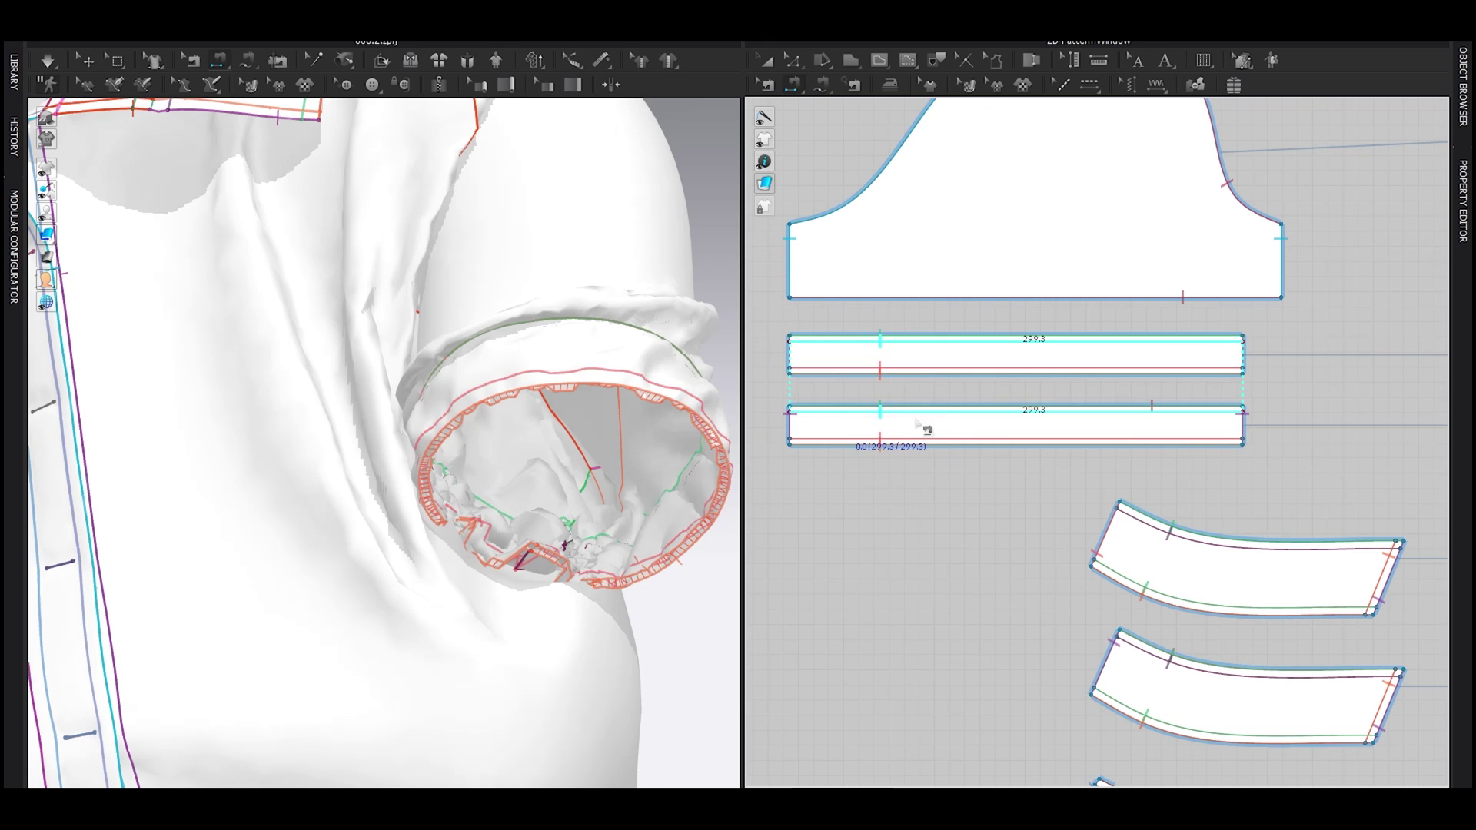
pyautogui.click(907, 417)
# Step: Select the long edges and the internal lines of both cuff layers together with their elastic properties open
pyautogui.press('z')
pyautogui.click(866, 337)
pyautogui.keyDown('shift'); pyautogui.click(866, 379); pyautogui.keyUp('shift')
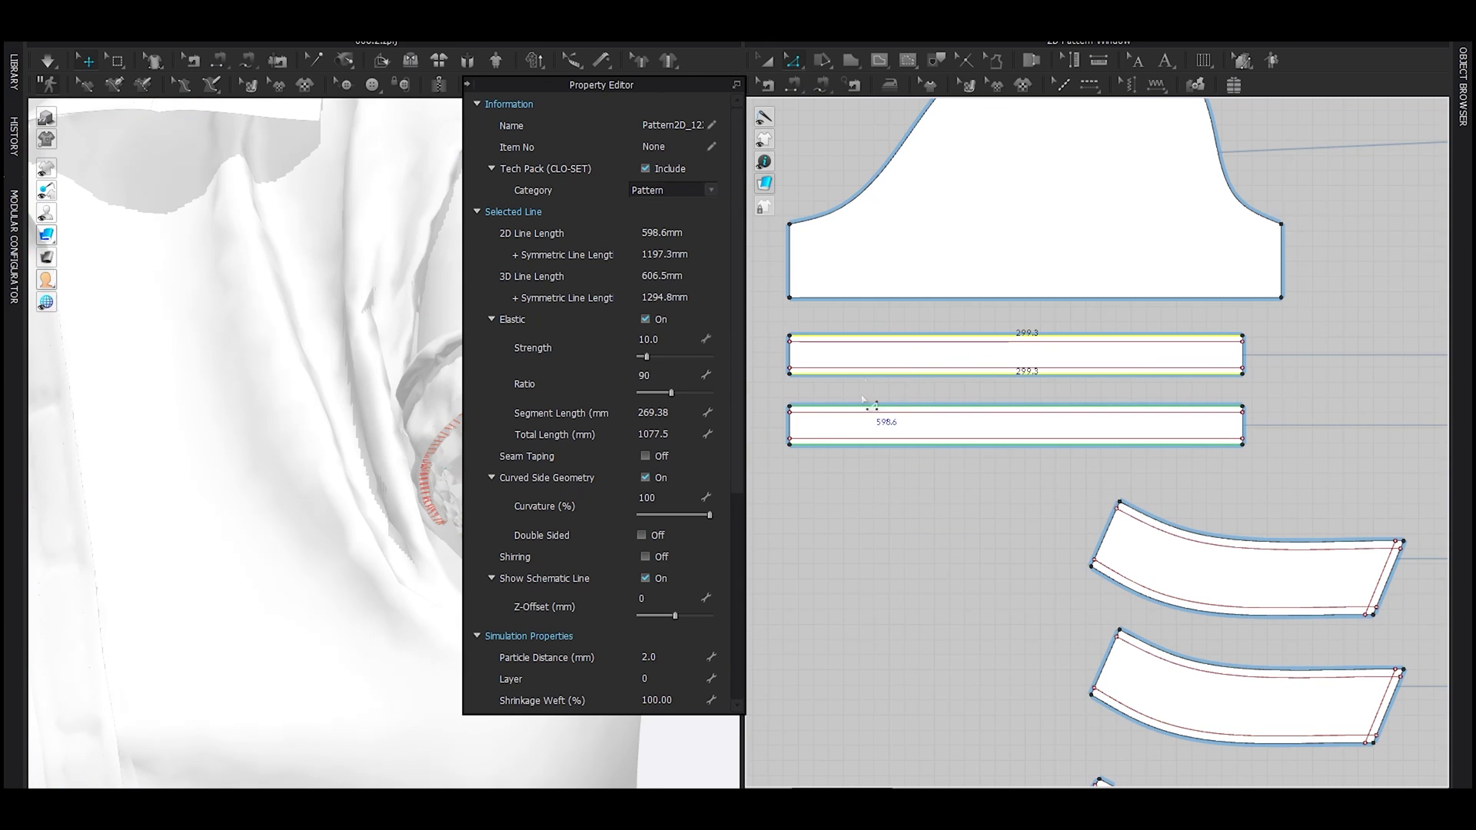
pyautogui.keyDown('shift'); pyautogui.click(867, 407); pyautogui.keyUp('shift')
pyautogui.keyDown('shift'); pyautogui.click(871, 444); pyautogui.keyUp('shift')
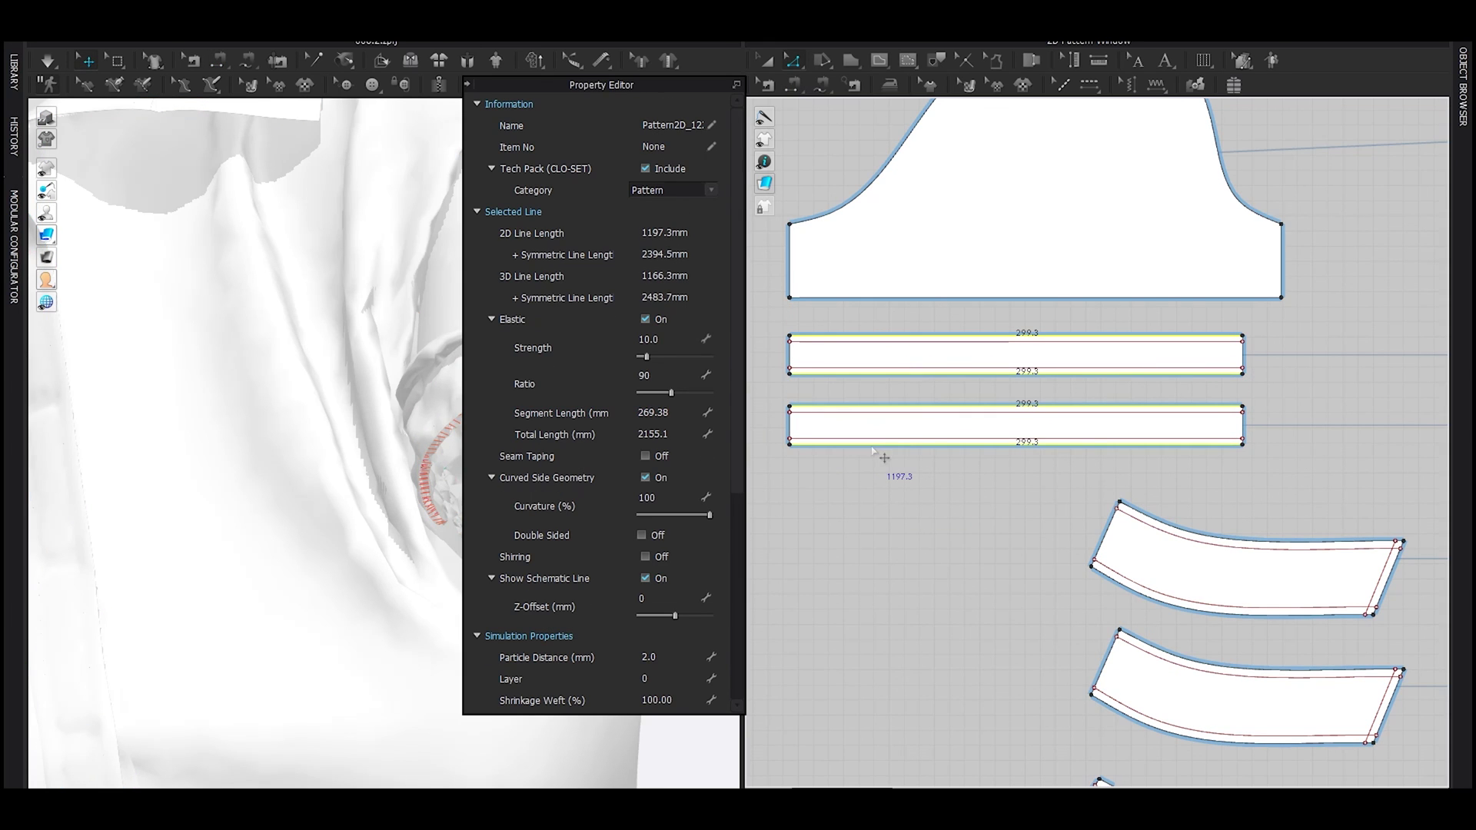
pyautogui.keyDown('shift'); pyautogui.click(811, 368); pyautogui.keyUp('shift')
pyautogui.keyDown('shift'); pyautogui.click(811, 341); pyautogui.keyUp('shift')
pyautogui.keyDown('shift'); pyautogui.click(815, 412); pyautogui.keyUp('shift')
pyautogui.keyDown('shift'); pyautogui.click(819, 438); pyautogui.keyUp('shift')
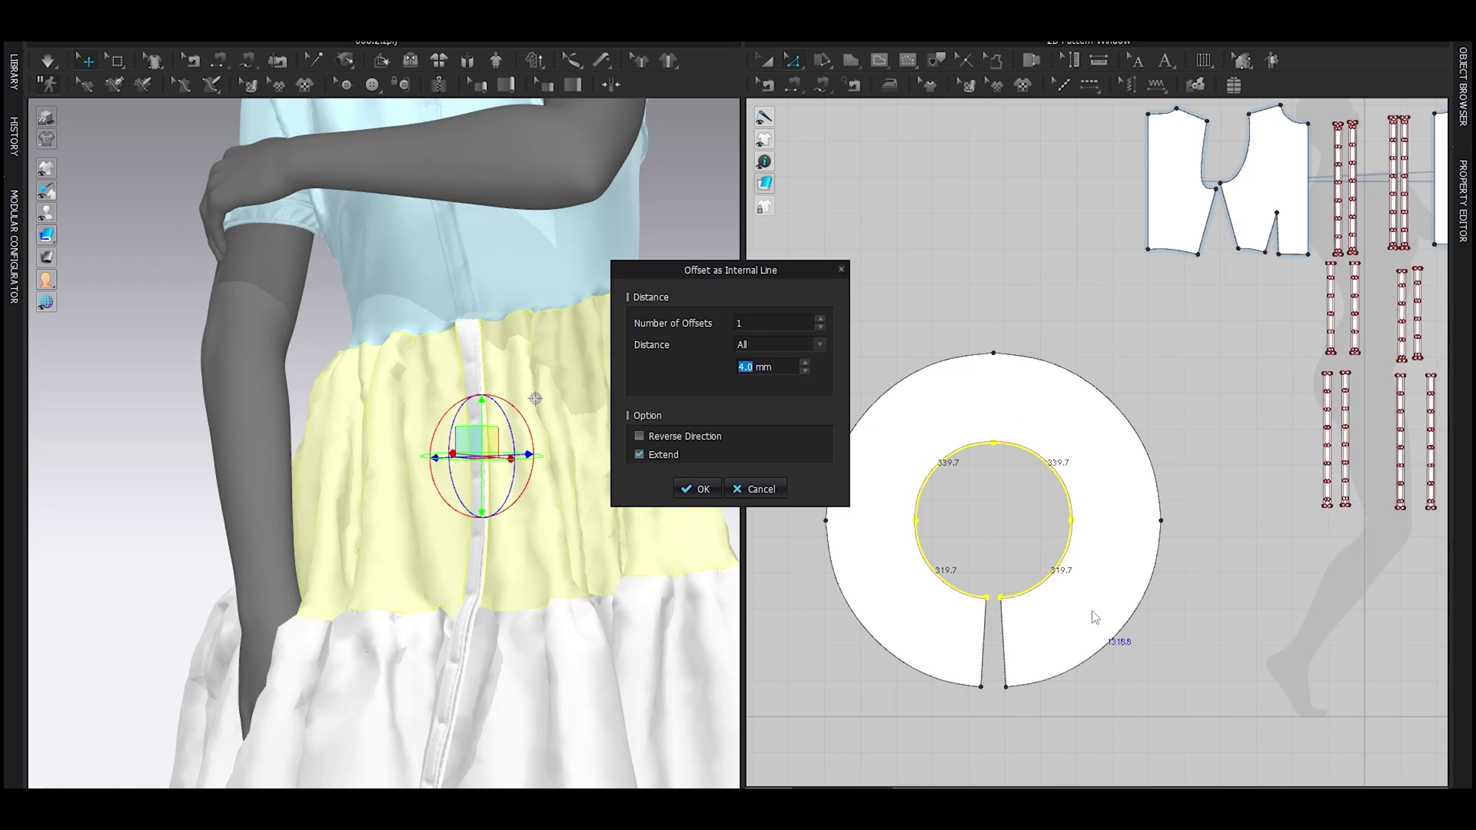
# Step: Offset the upper skirt tier's waist edge as internal lines, using distances of 20 mm and 50 mm
pyautogui.write('20')
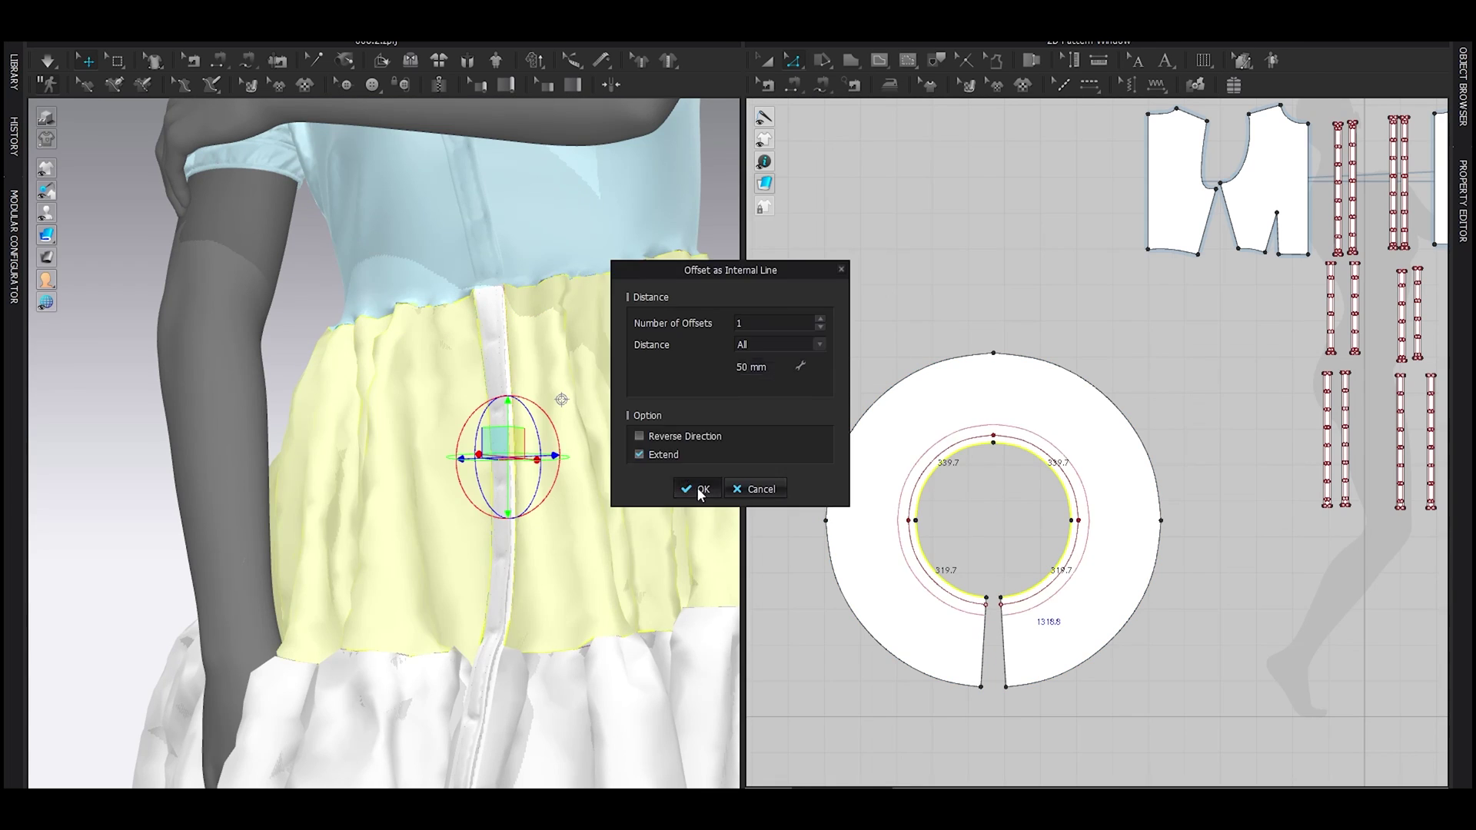
pyautogui.click(700, 490)
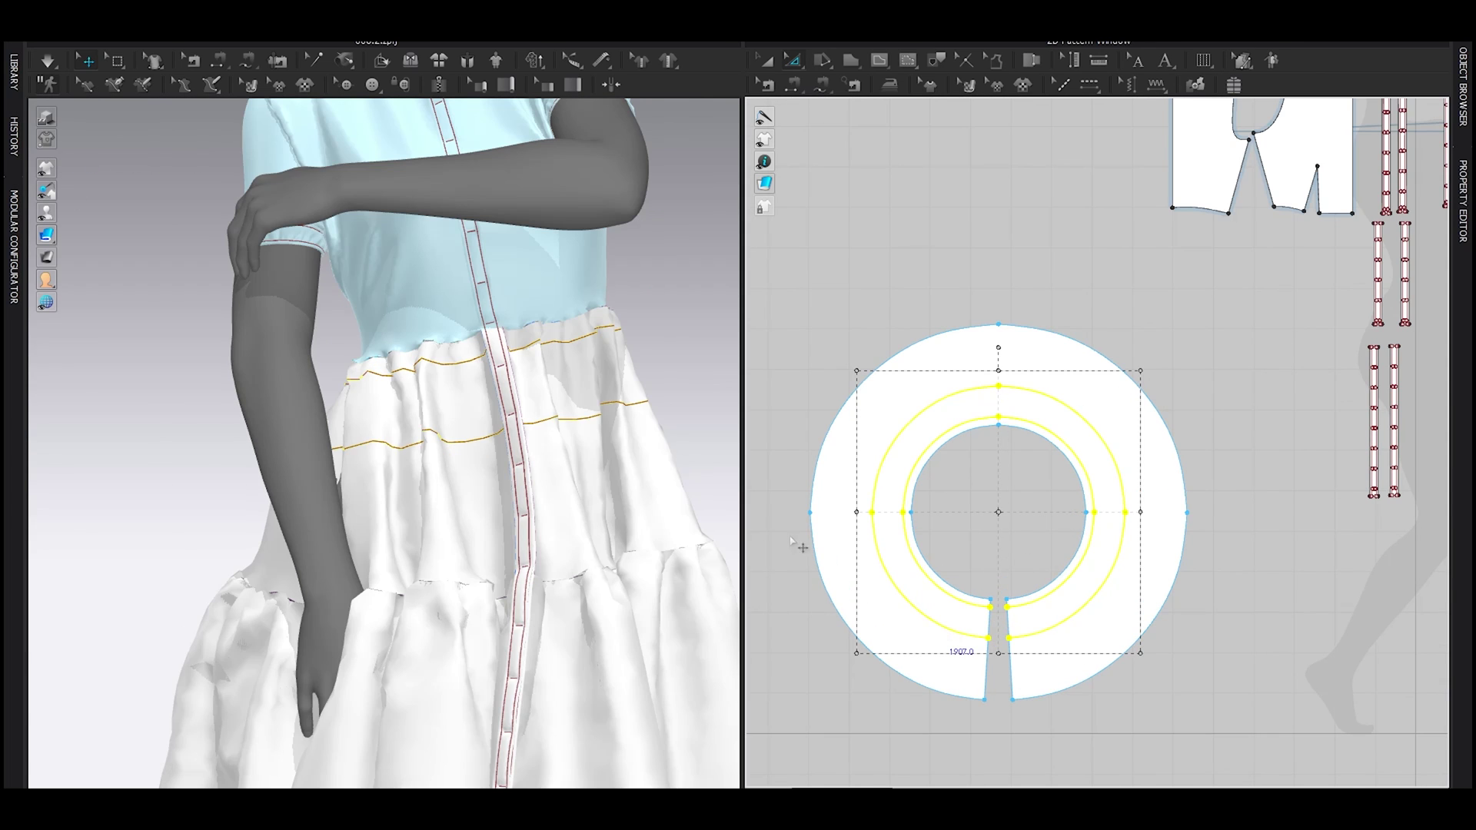
# Step: Cut the upper skirt tier along its internal rings and open the narrow waist ring's simulation properties
pyautogui.click(970, 491)
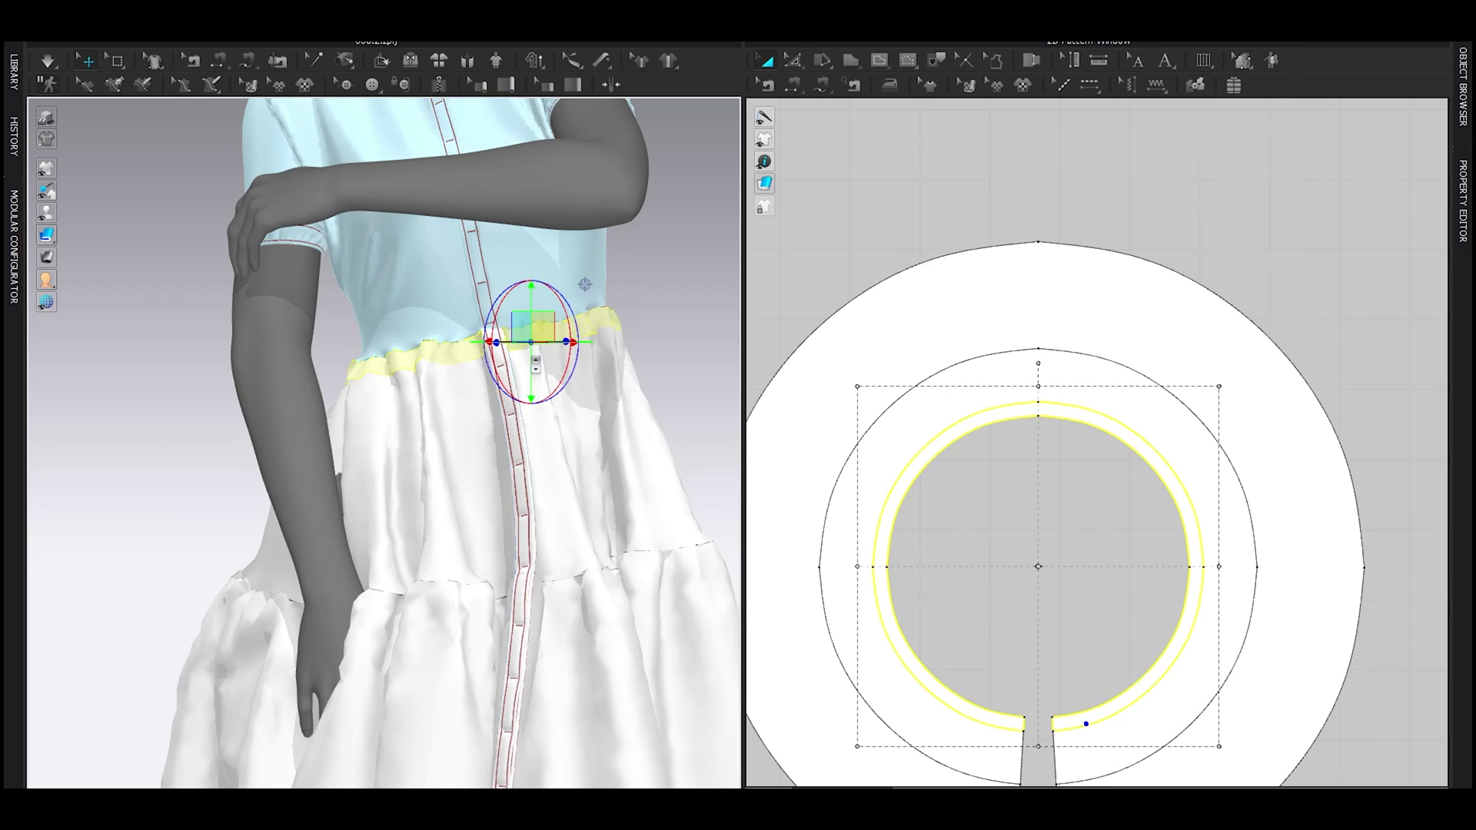
pyautogui.click(1462, 202)
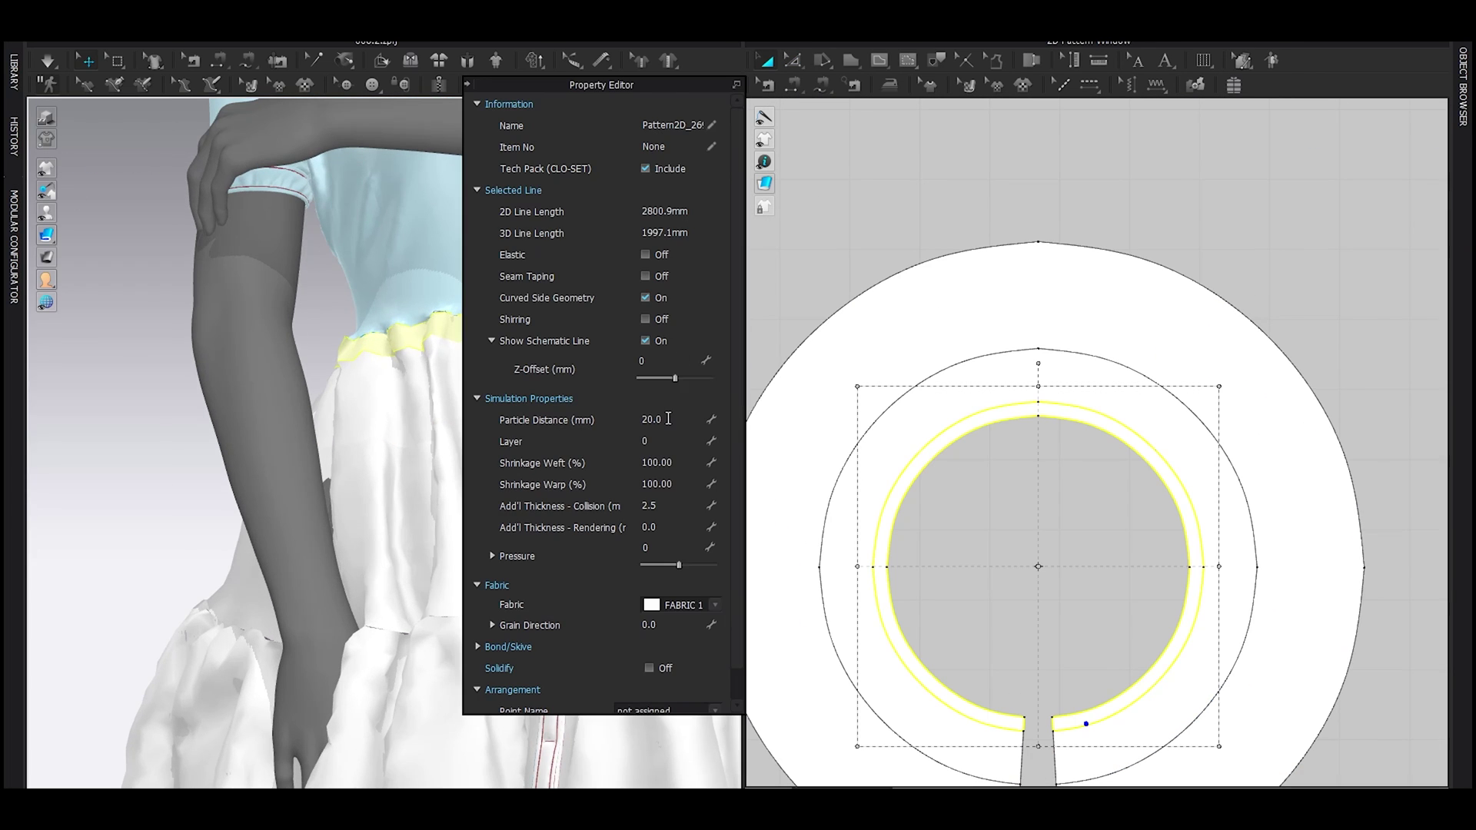
pyautogui.click(376, 531)
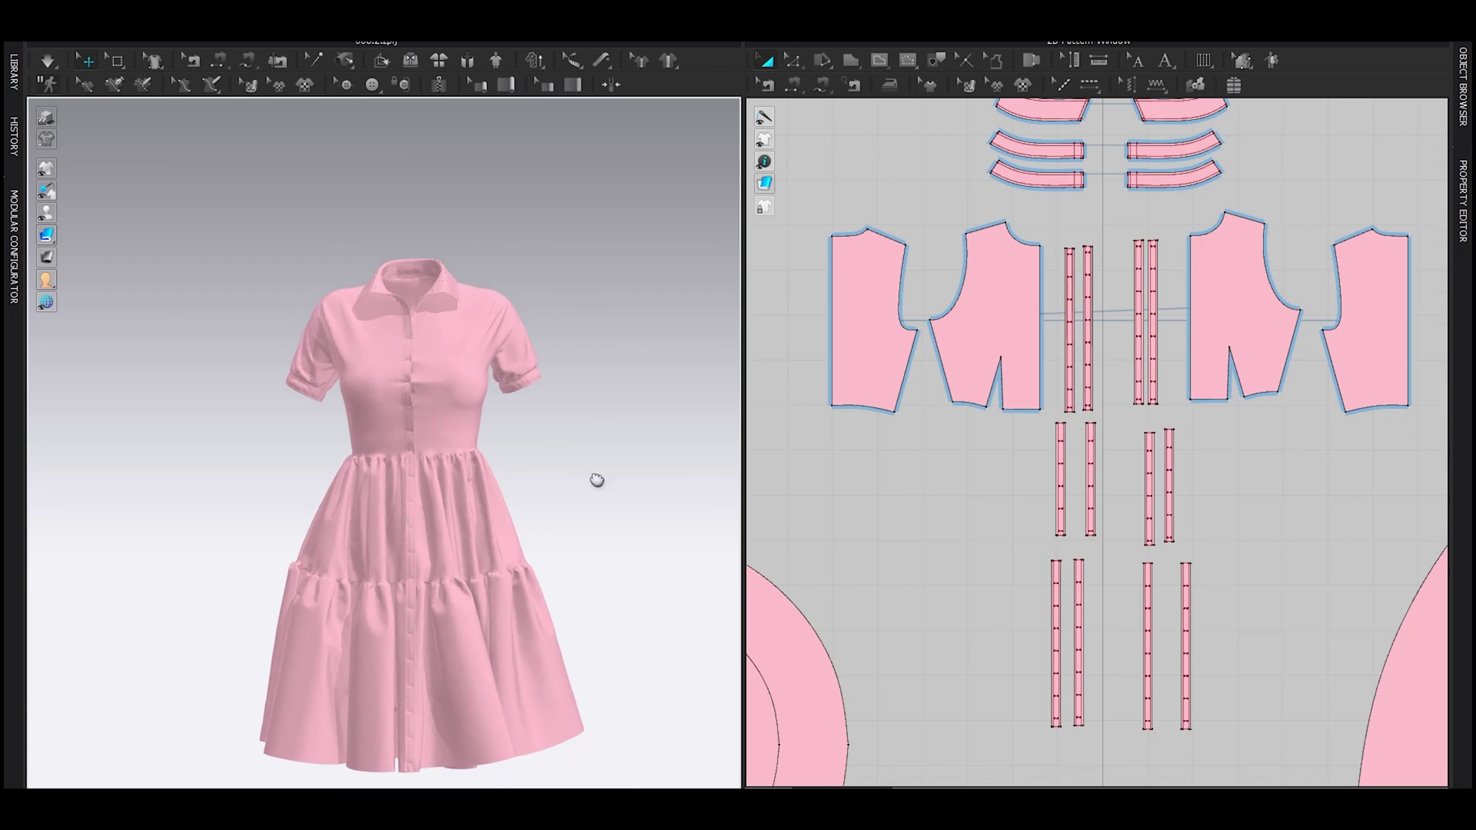
# Step: Show the avatar and inspect the finished dress's gathered skirt, front placket, cuffs and collar up close
pyautogui.moveTo(549, 499); pyautogui.dragTo(608, 504, button='right')
pyautogui.hotkey('shift', 'a')
pyautogui.scroll(3, 596, 511)
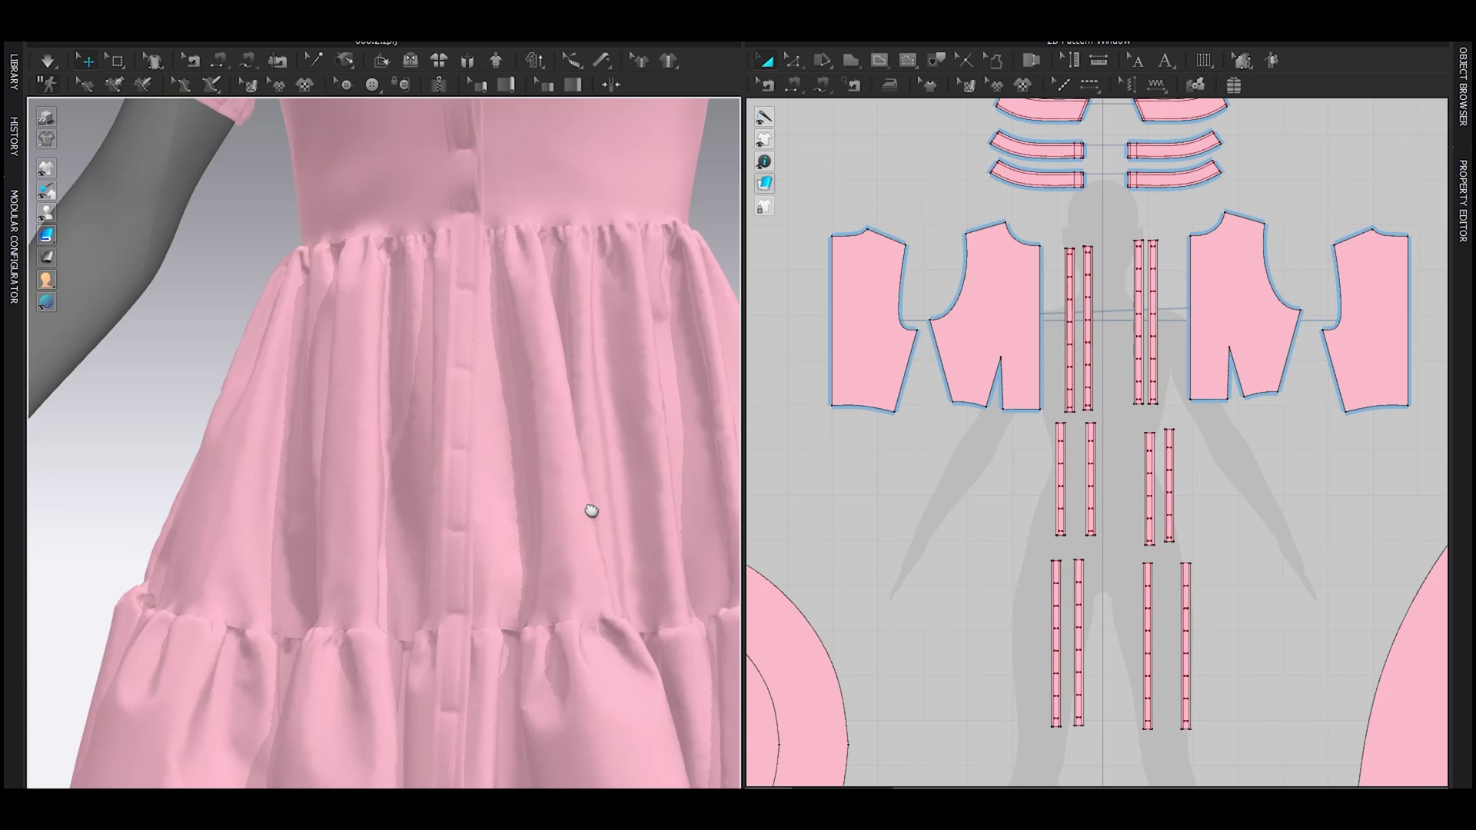
pyautogui.moveTo(559, 544); pyautogui.dragTo(529, 655, button='middle')
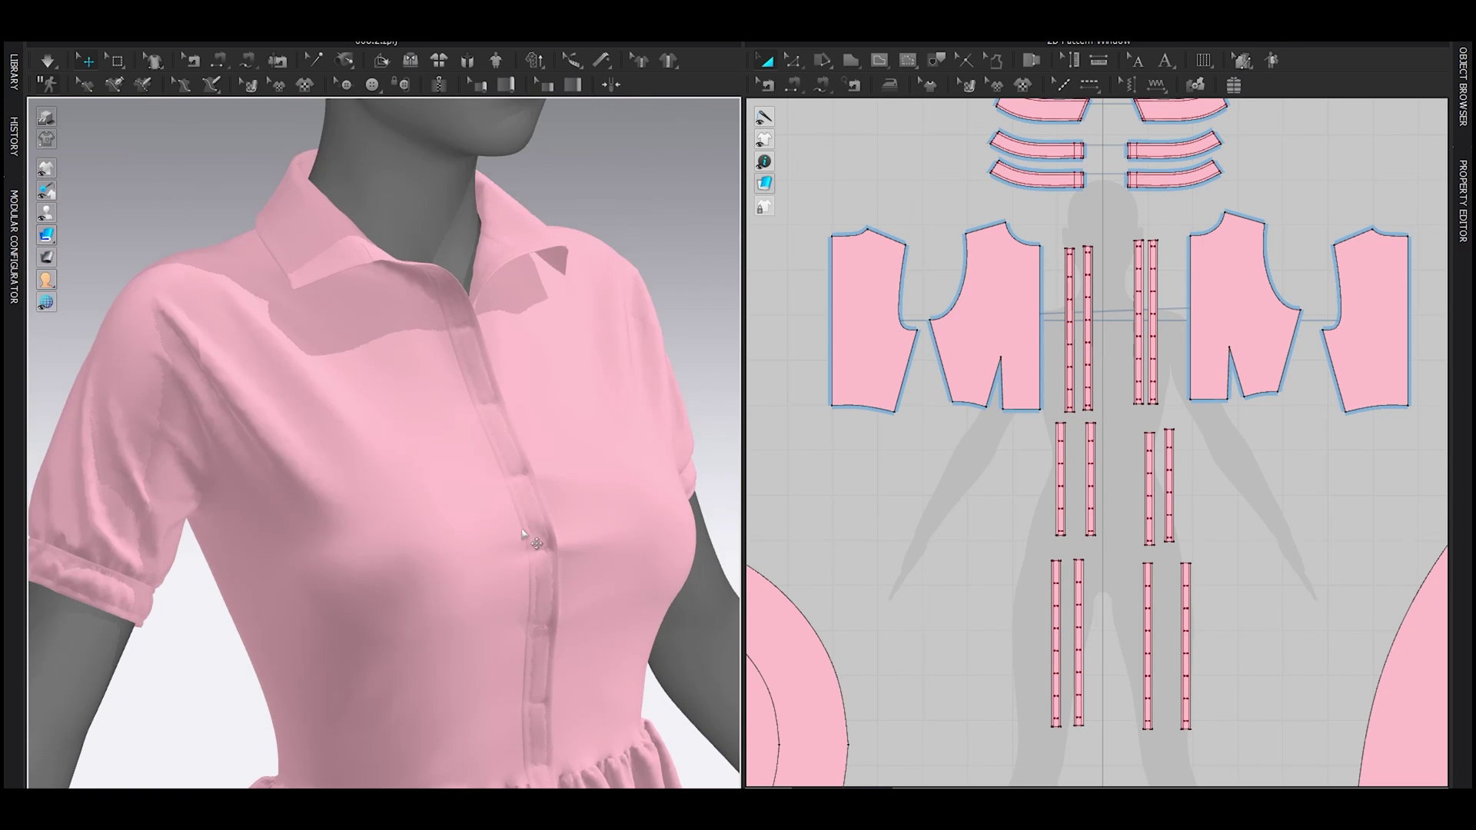
pyautogui.moveTo(520, 529); pyautogui.dragTo(548, 645, button='middle')
pyautogui.moveTo(585, 579)
pyautogui.mouseDown(button='right')
pyautogui.moveTo(484, 591)
pyautogui.moveTo(533, 567)
pyautogui.moveTo(484, 566)
pyautogui.moveTo(580, 570)
pyautogui.mouseUp(button='right')
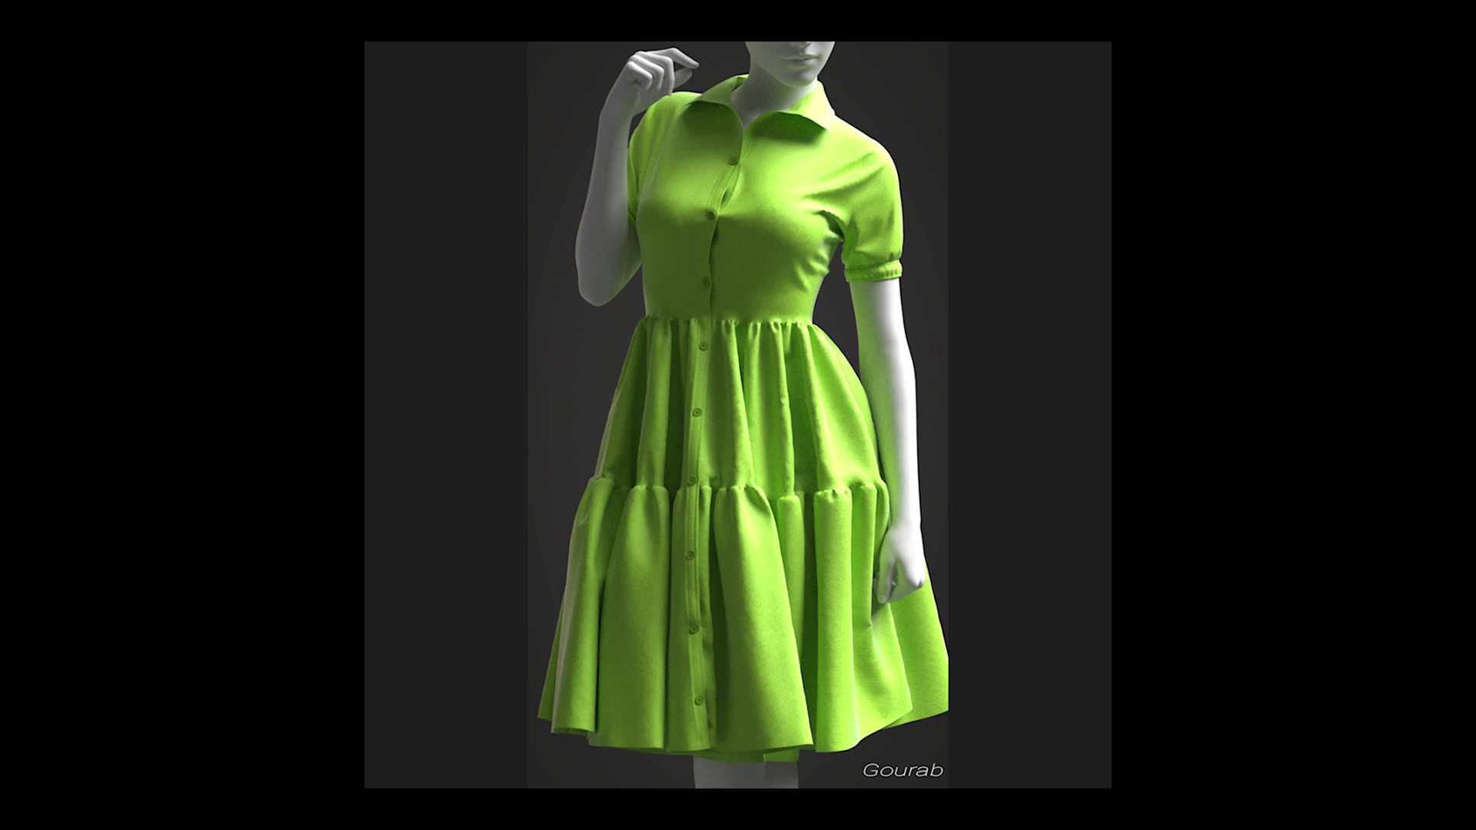